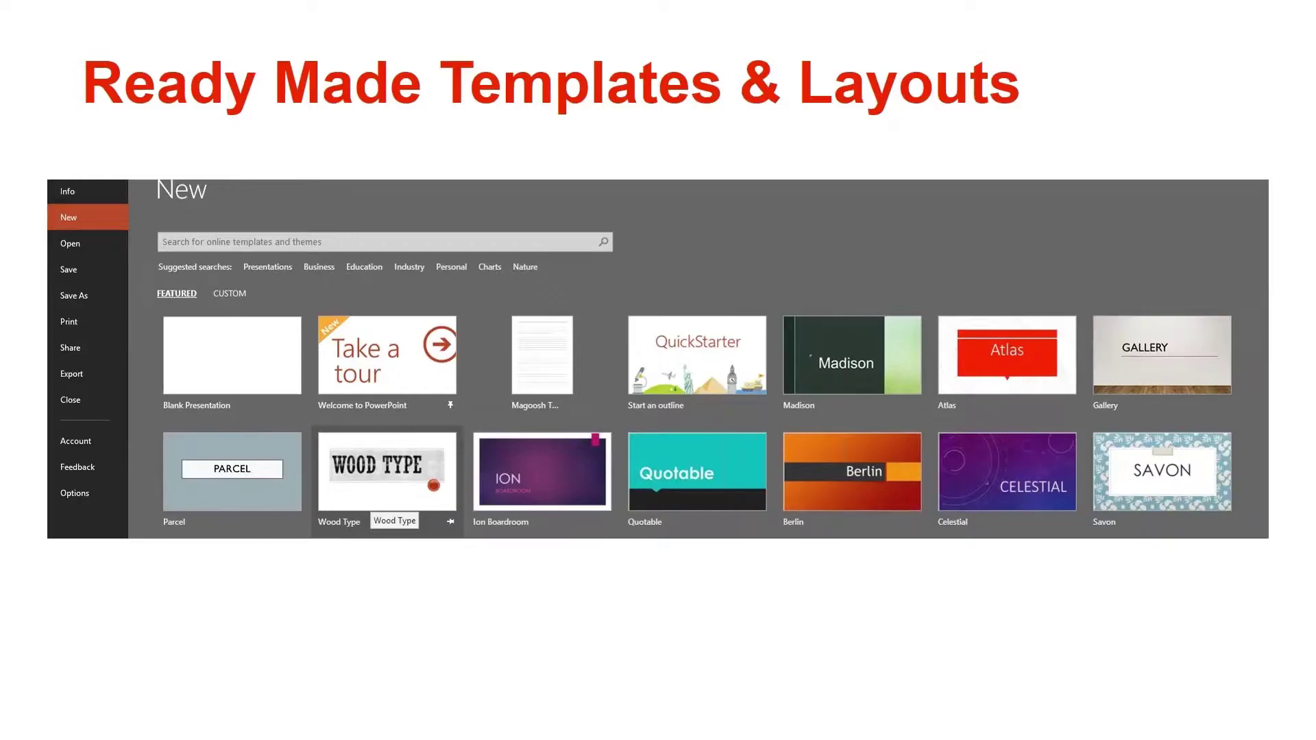
- End the slide show and switch to the webinar sample.pptx presentation
{"action": "key", "text": "Escape"}
{"action": "mouse_move", "coordinate": [368, 713]}
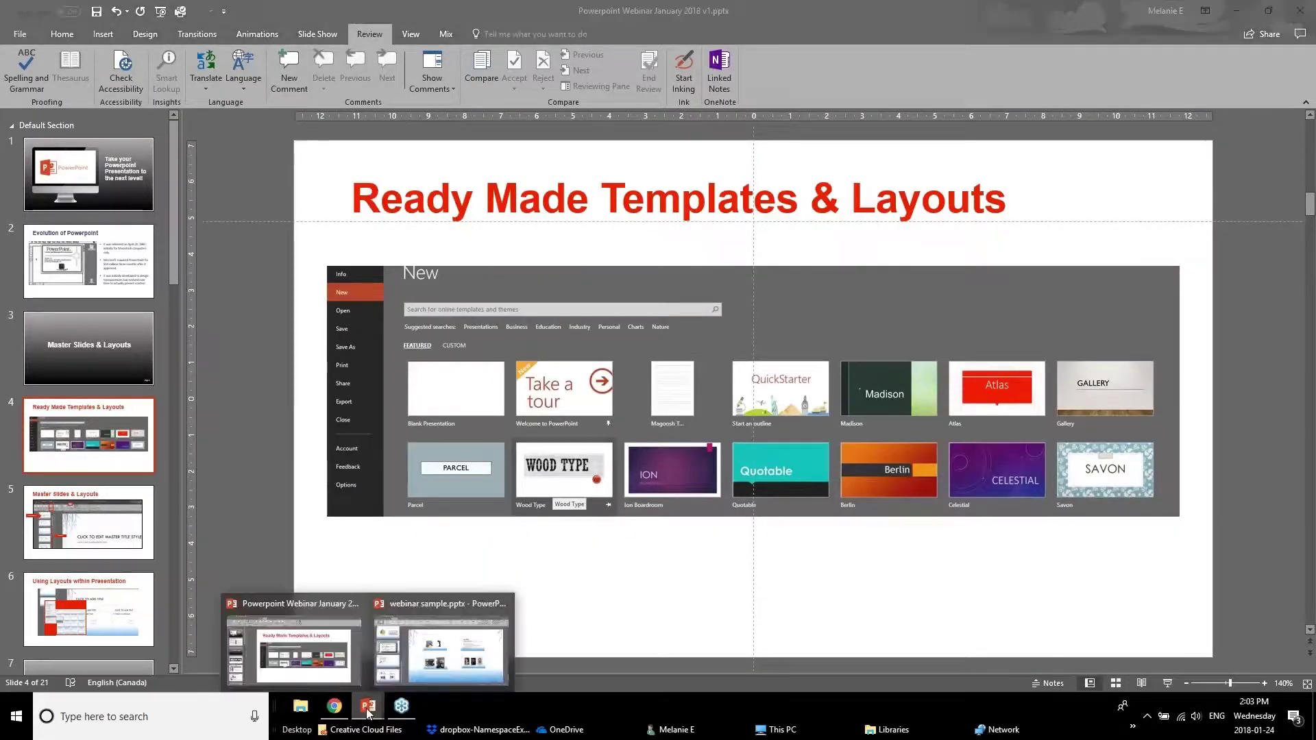
{"action": "left_click", "coordinate": [464, 644]}
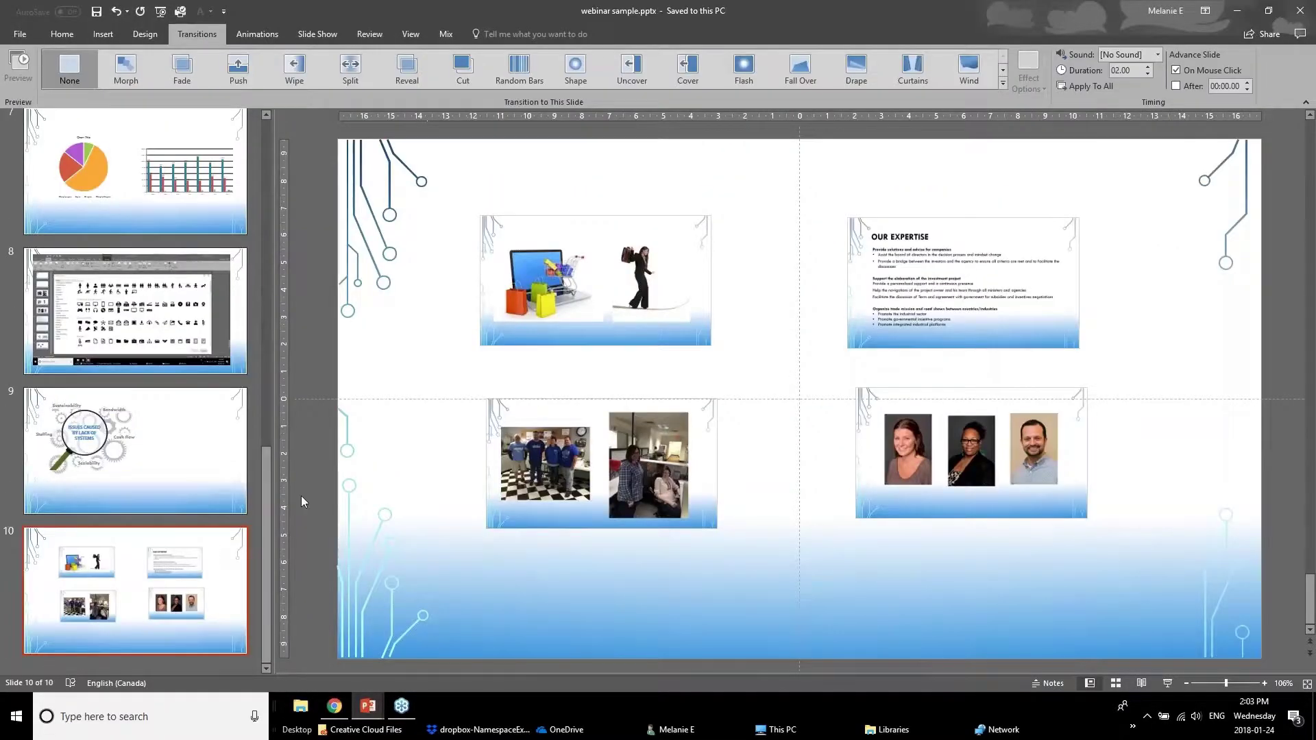
- Browse the featured templates for a new presentation, preview the Circuit template without creating it, and return to the slides
{"action": "left_click", "coordinate": [20, 35]}
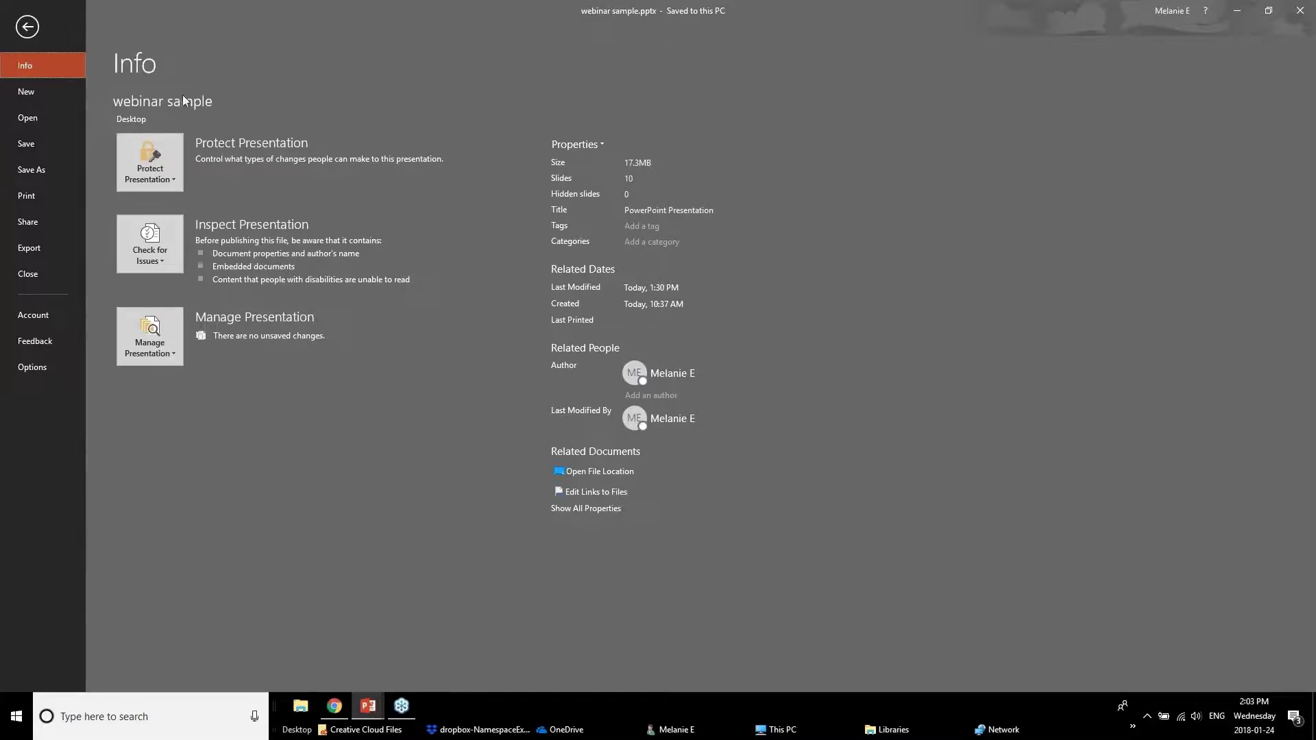
{"action": "left_click", "coordinate": [57, 94]}
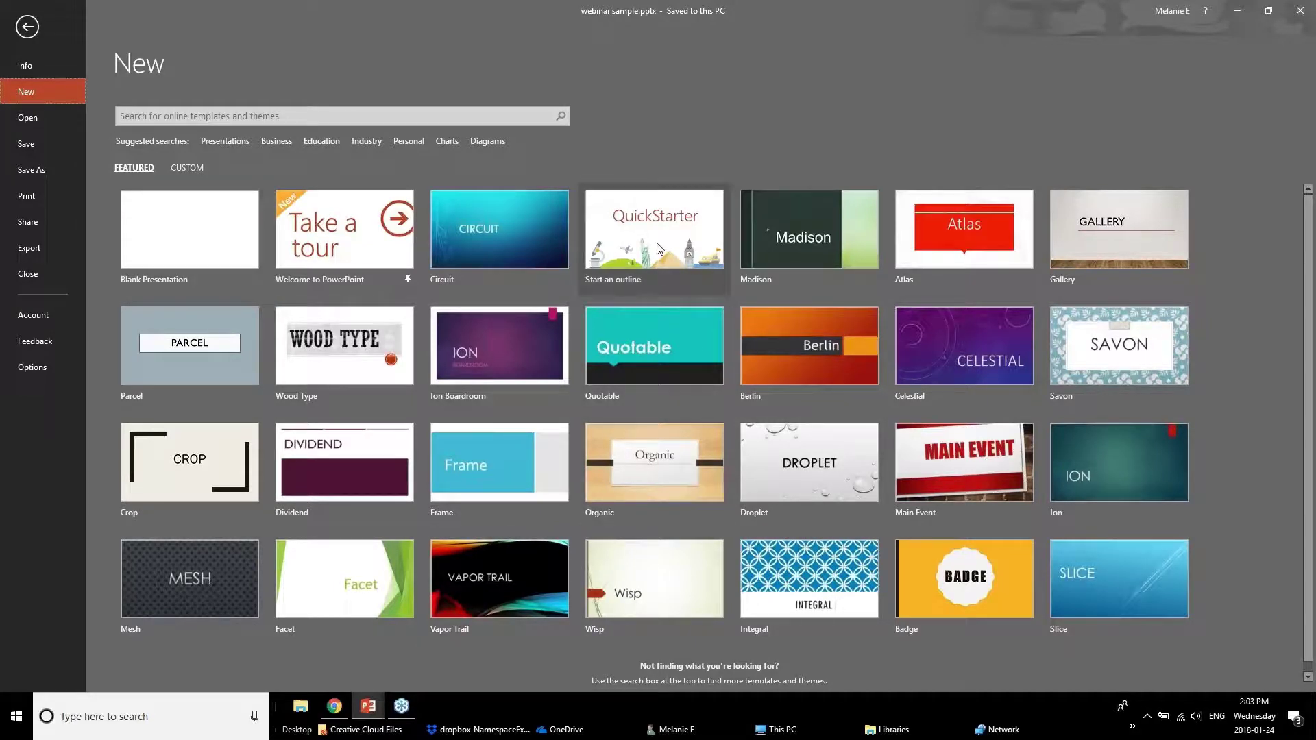
{"action": "left_click", "coordinate": [524, 248]}
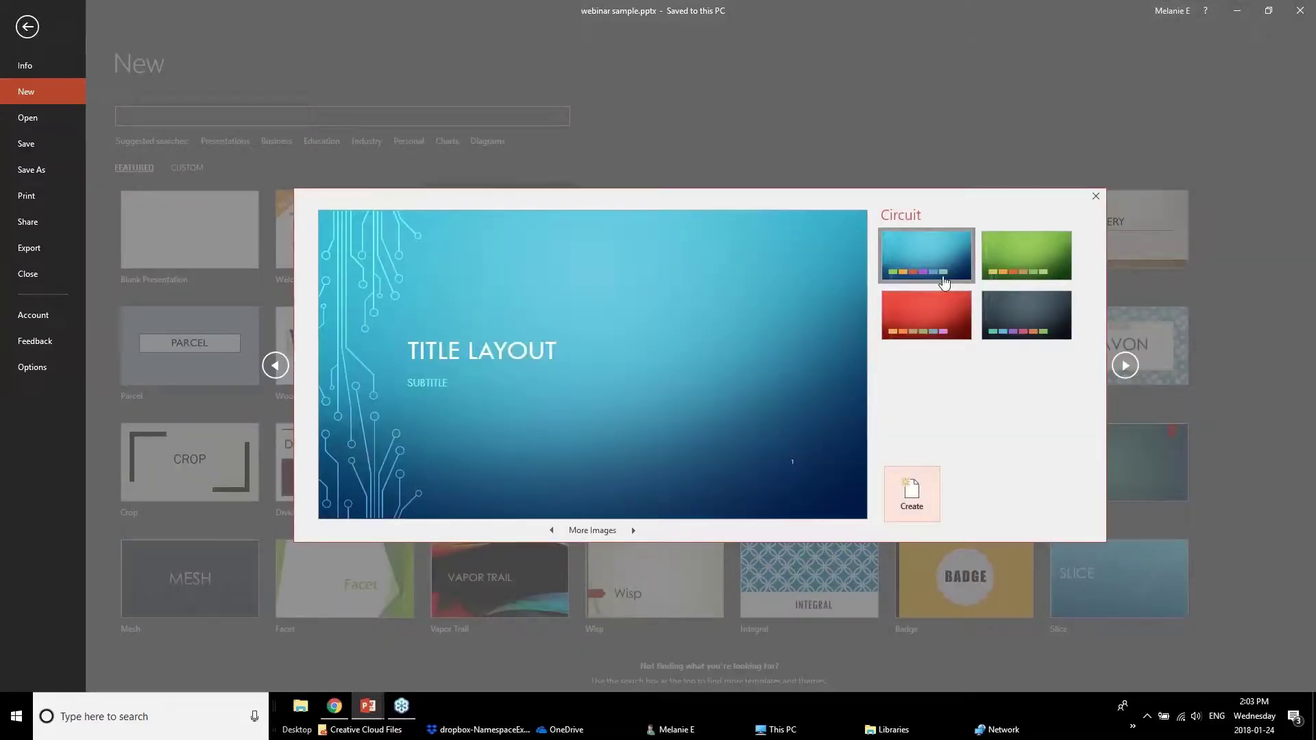
{"action": "left_click", "coordinate": [1095, 196]}
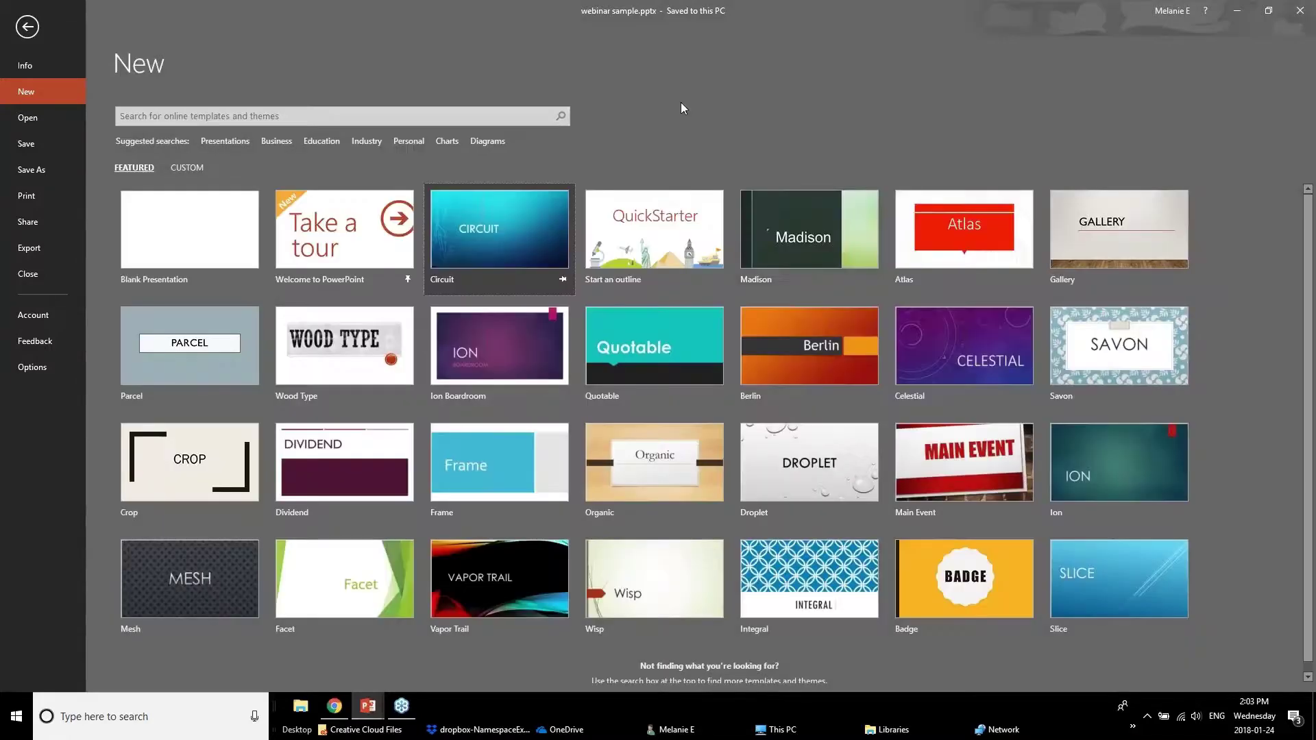
{"action": "left_click", "coordinate": [28, 28]}
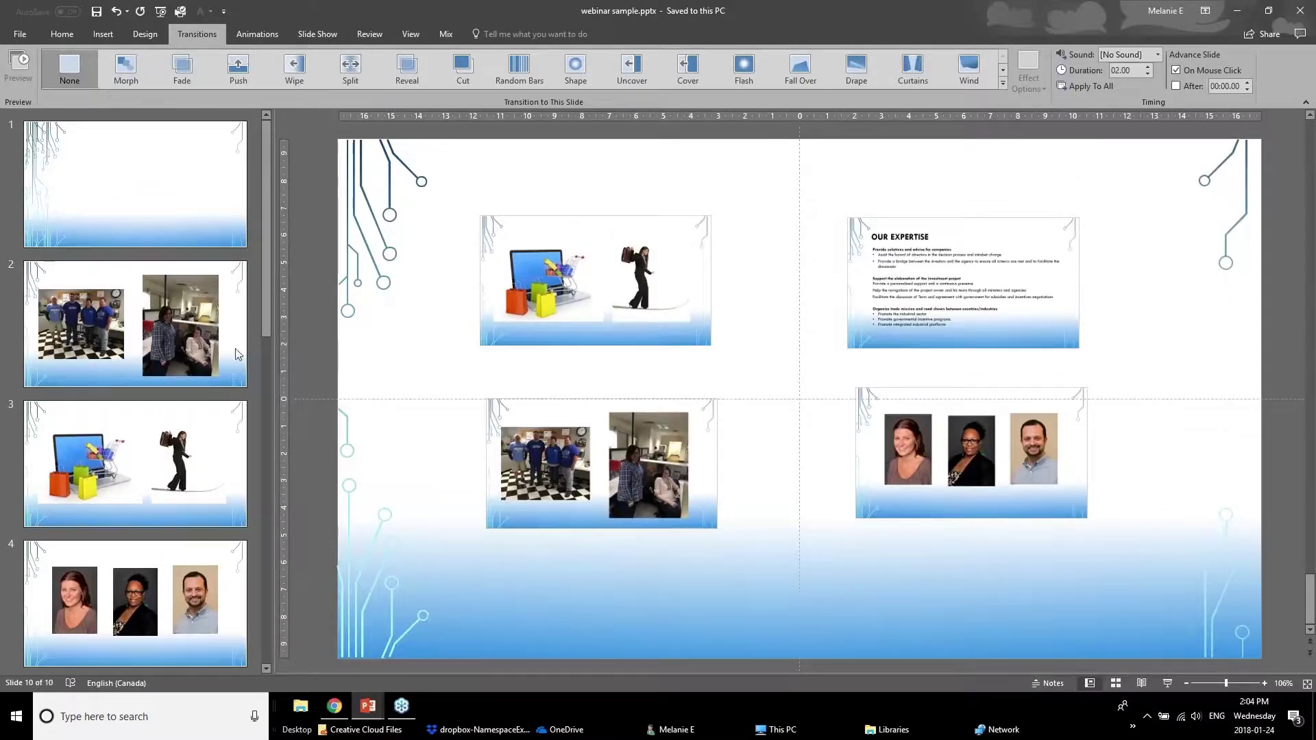
{"action": "left_click", "coordinate": [20, 34]}
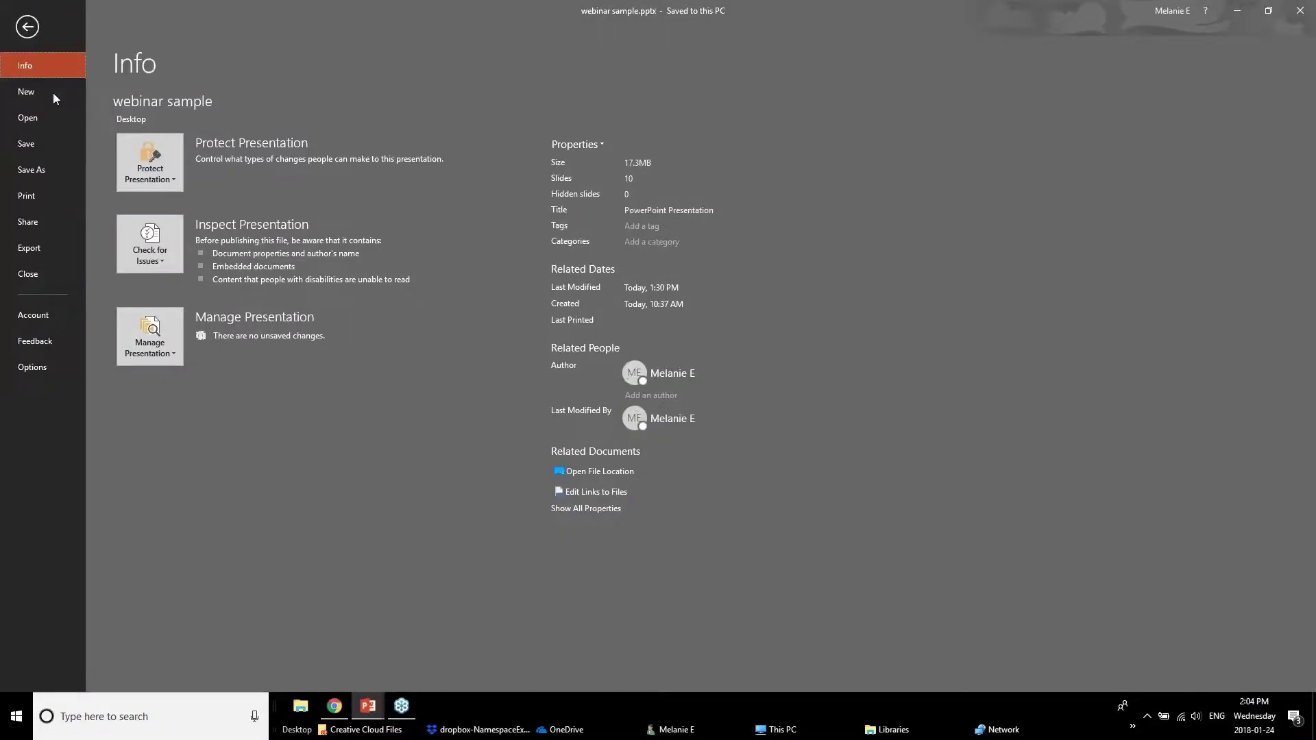
{"action": "left_click", "coordinate": [28, 91]}
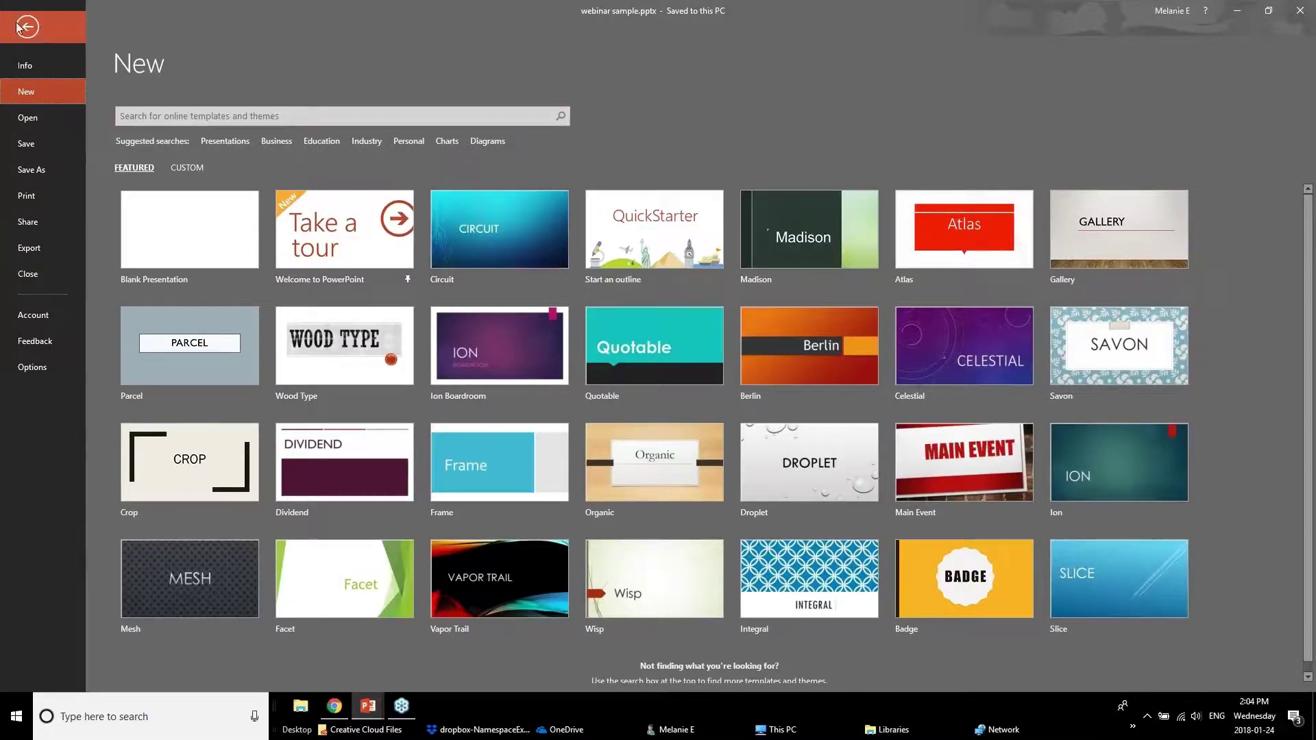
{"action": "left_click", "coordinate": [39, 30]}
- Open the Slide Master view from slide 1 and look through the Circuit master and its first layouts
{"action": "left_click", "coordinate": [145, 199]}
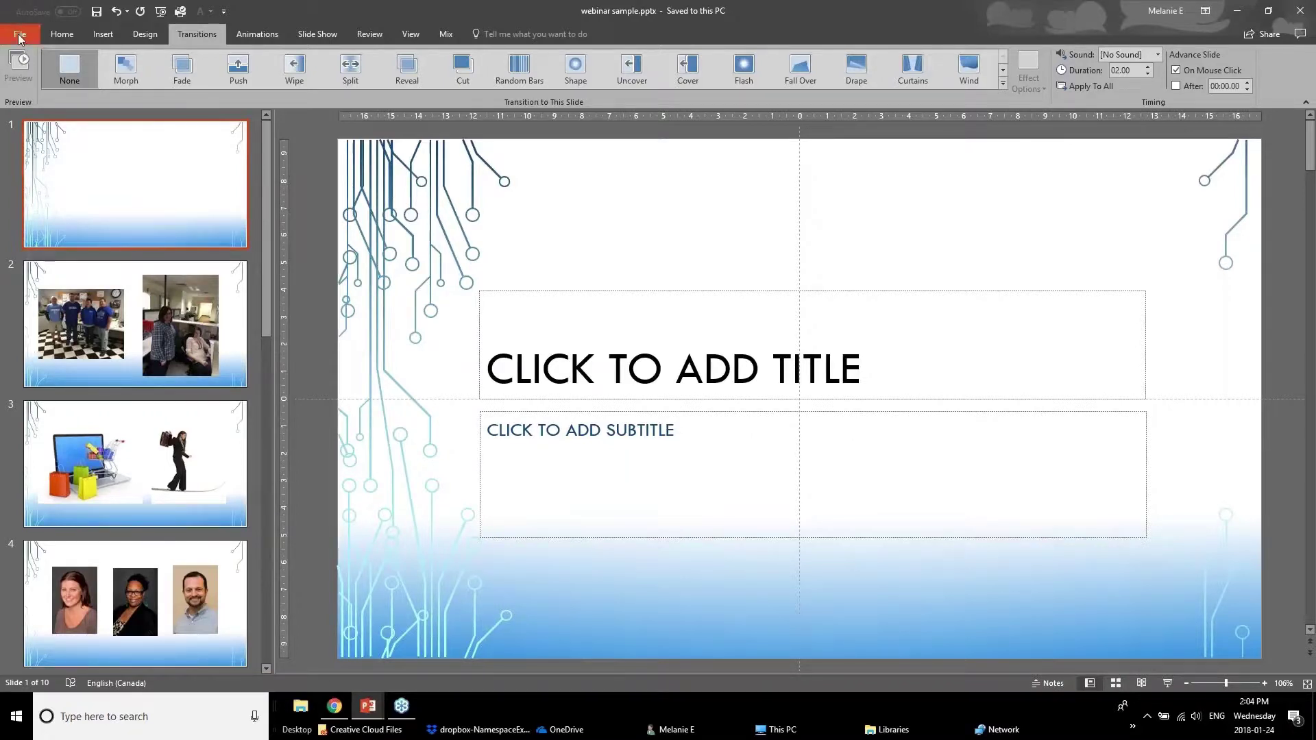
{"action": "left_click", "coordinate": [407, 35]}
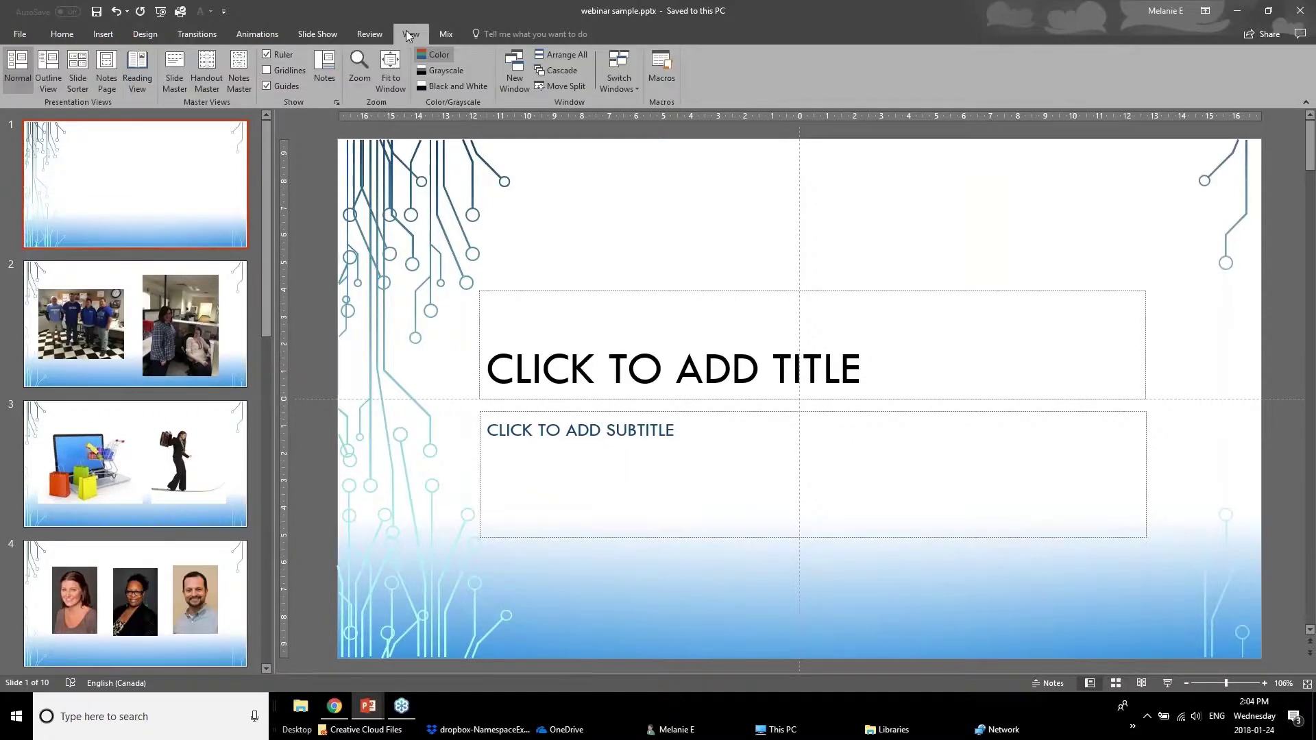
{"action": "left_click", "coordinate": [170, 85]}
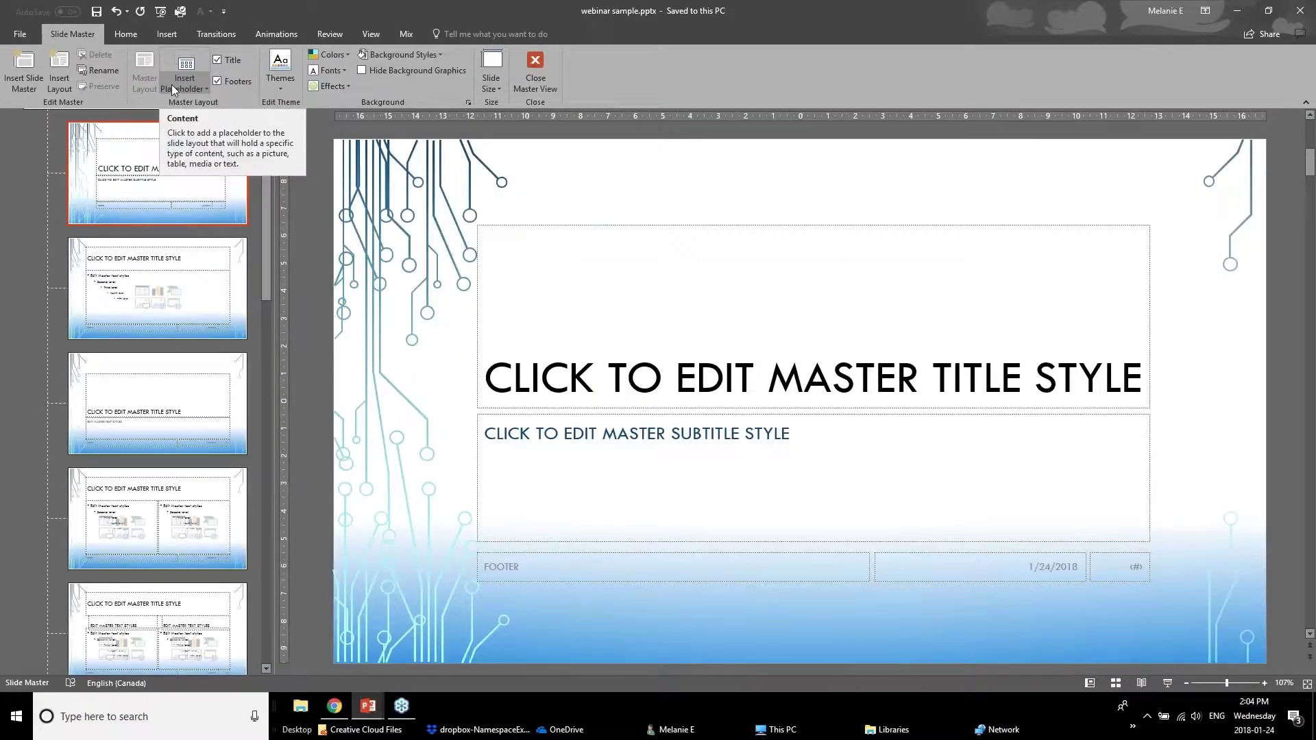
{"action": "left_click_drag", "start_coordinate": [266, 222], "coordinate": [267, 182]}
{"action": "left_click", "coordinate": [171, 209]}
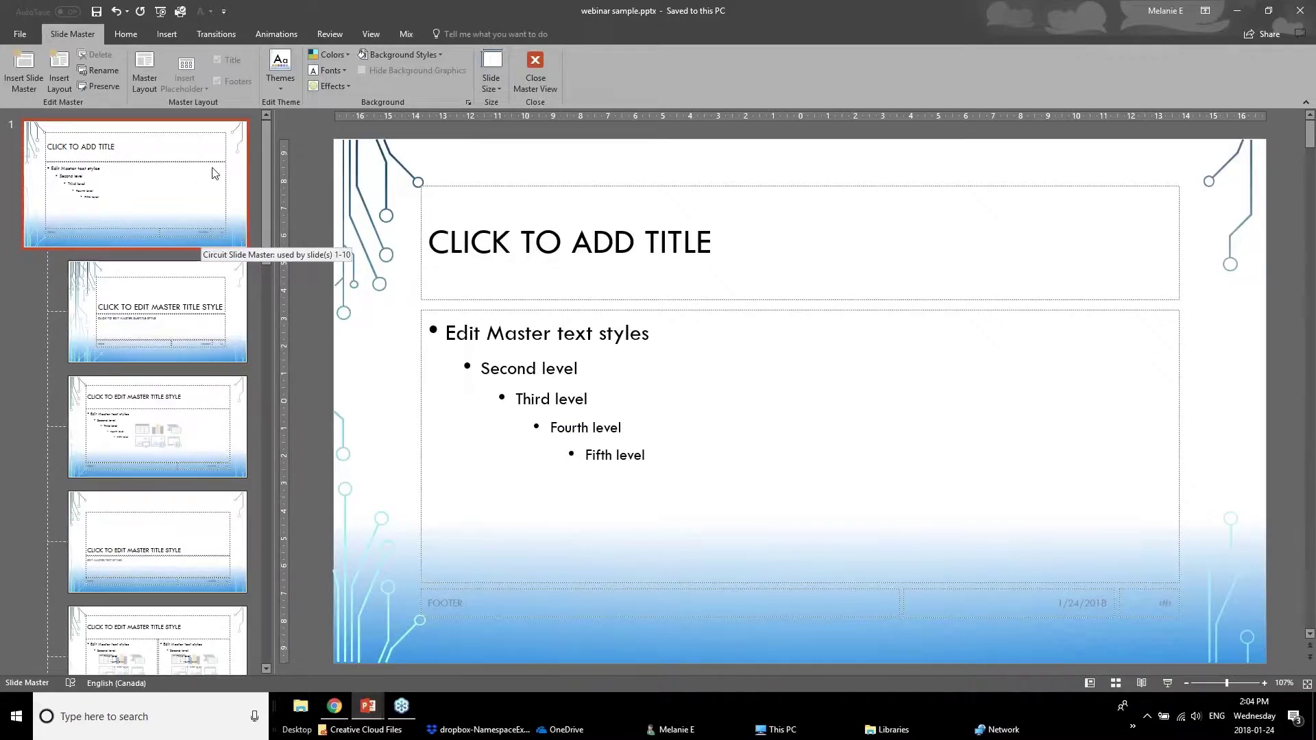
{"action": "key", "text": "Down"}
{"action": "left_click", "coordinate": [231, 444]}
{"action": "left_click", "coordinate": [189, 578]}
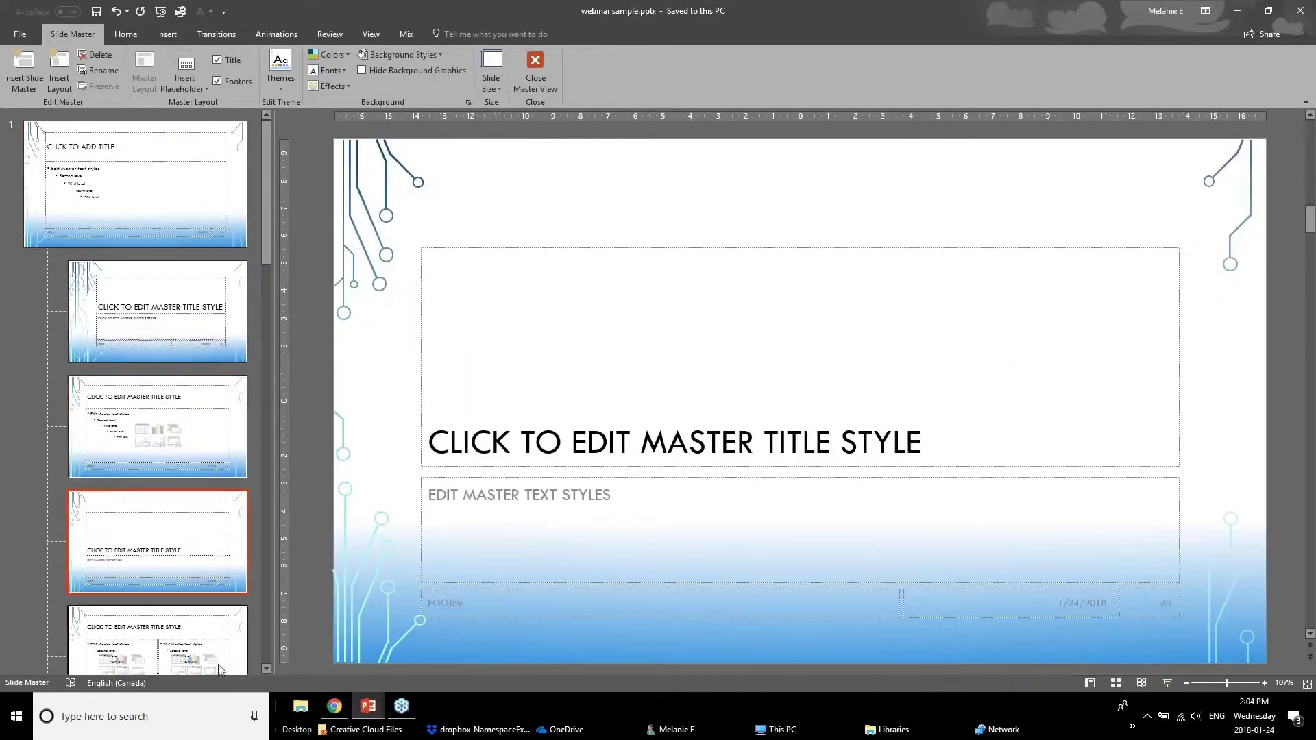
{"action": "left_click", "coordinate": [197, 631]}
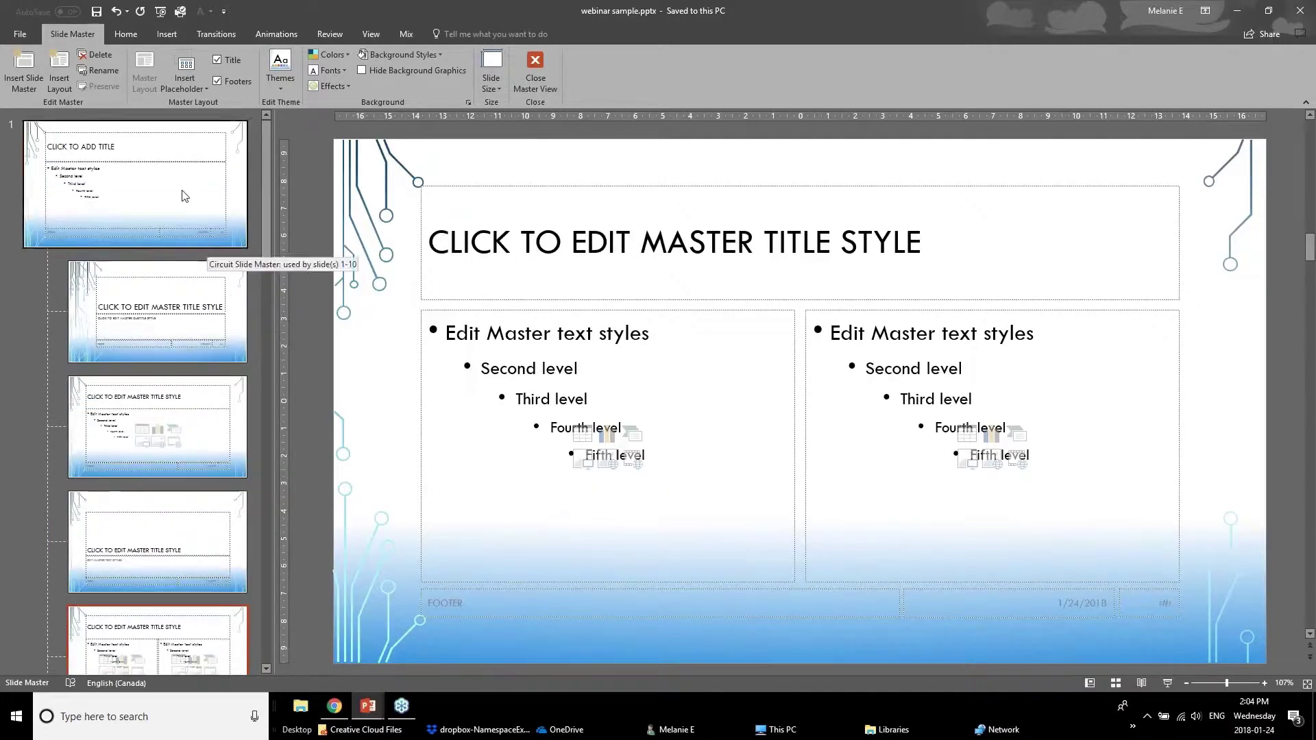
- Change the Circuit master's background gradient stop at 100% to a dark blue with -50% brightness
{"action": "left_click", "coordinate": [182, 237]}
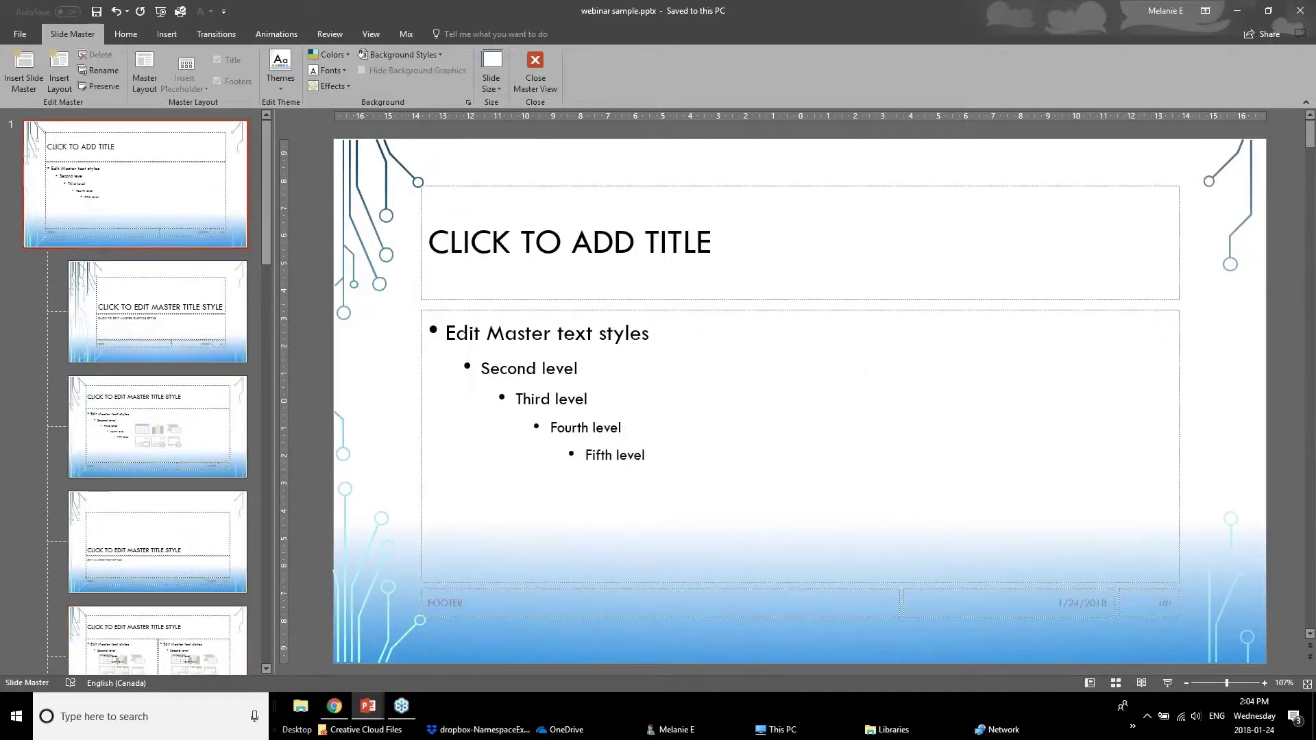
{"action": "right_click", "coordinate": [380, 391]}
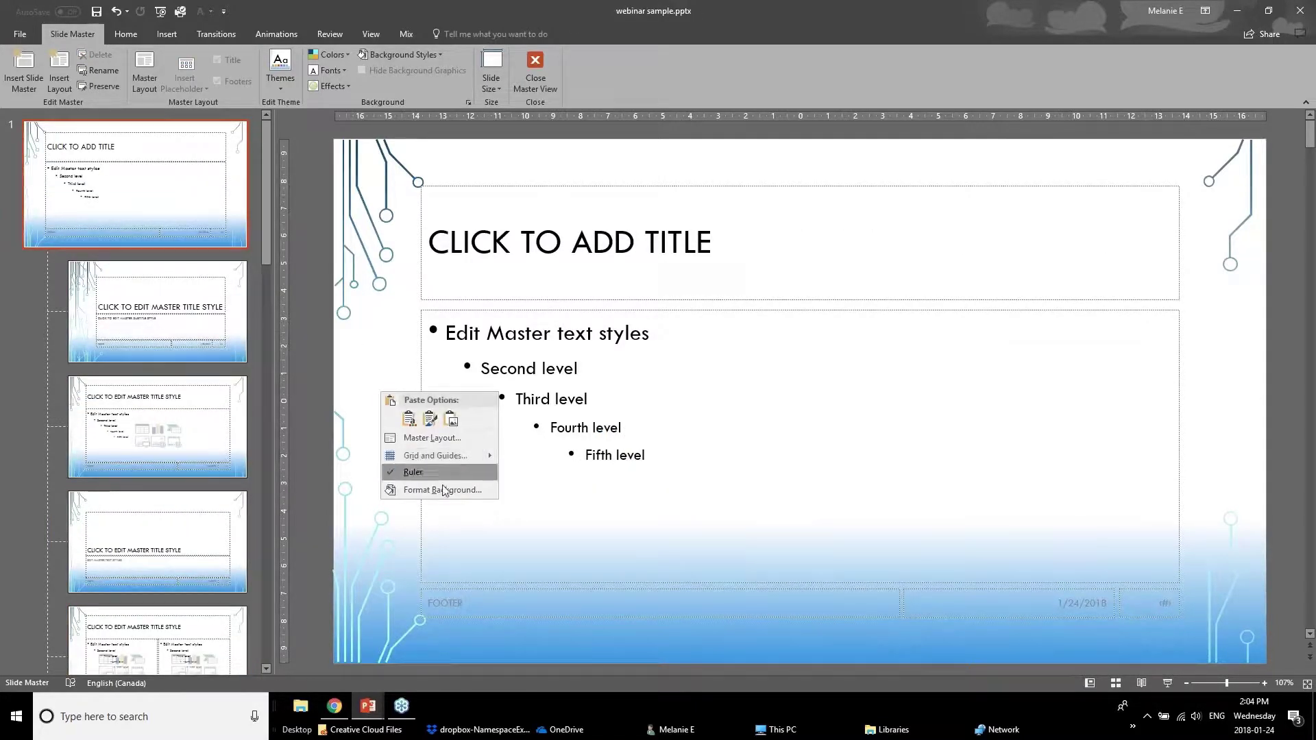
{"action": "left_click", "coordinate": [1304, 324]}
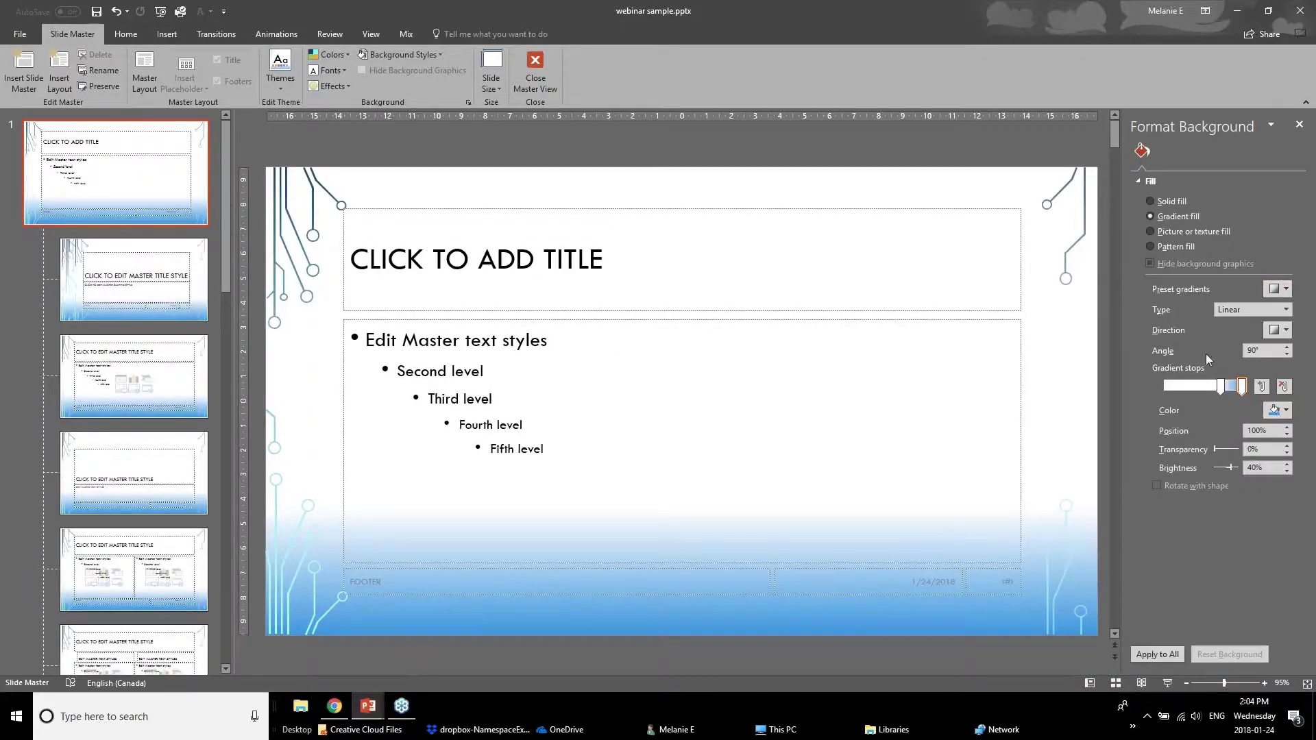
{"action": "left_click", "coordinate": [1271, 411]}
{"action": "left_click", "coordinate": [1241, 488]}
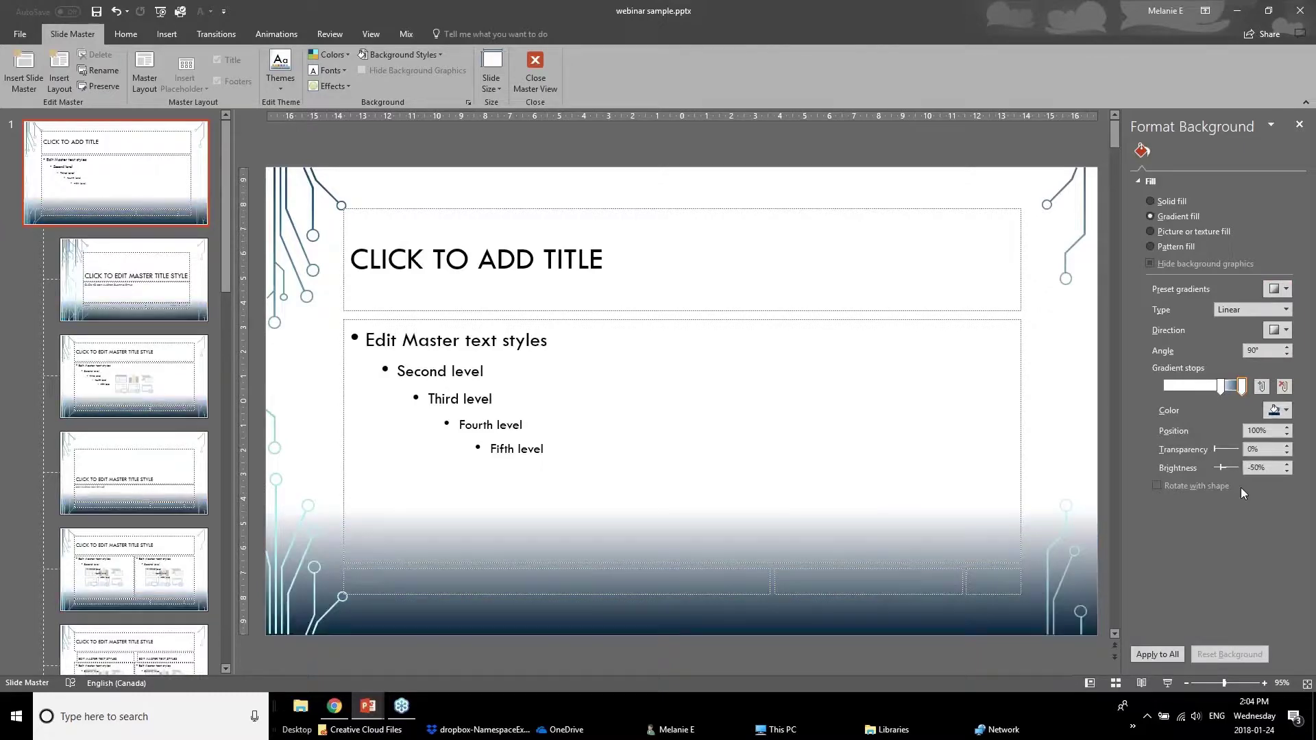
- Examine the layouts beneath the Circuit master to check how the new background gradient carries over
{"action": "left_click", "coordinate": [201, 288]}
{"action": "left_click", "coordinate": [185, 384]}
{"action": "left_click", "coordinate": [175, 480]}
{"action": "left_click", "coordinate": [166, 576]}
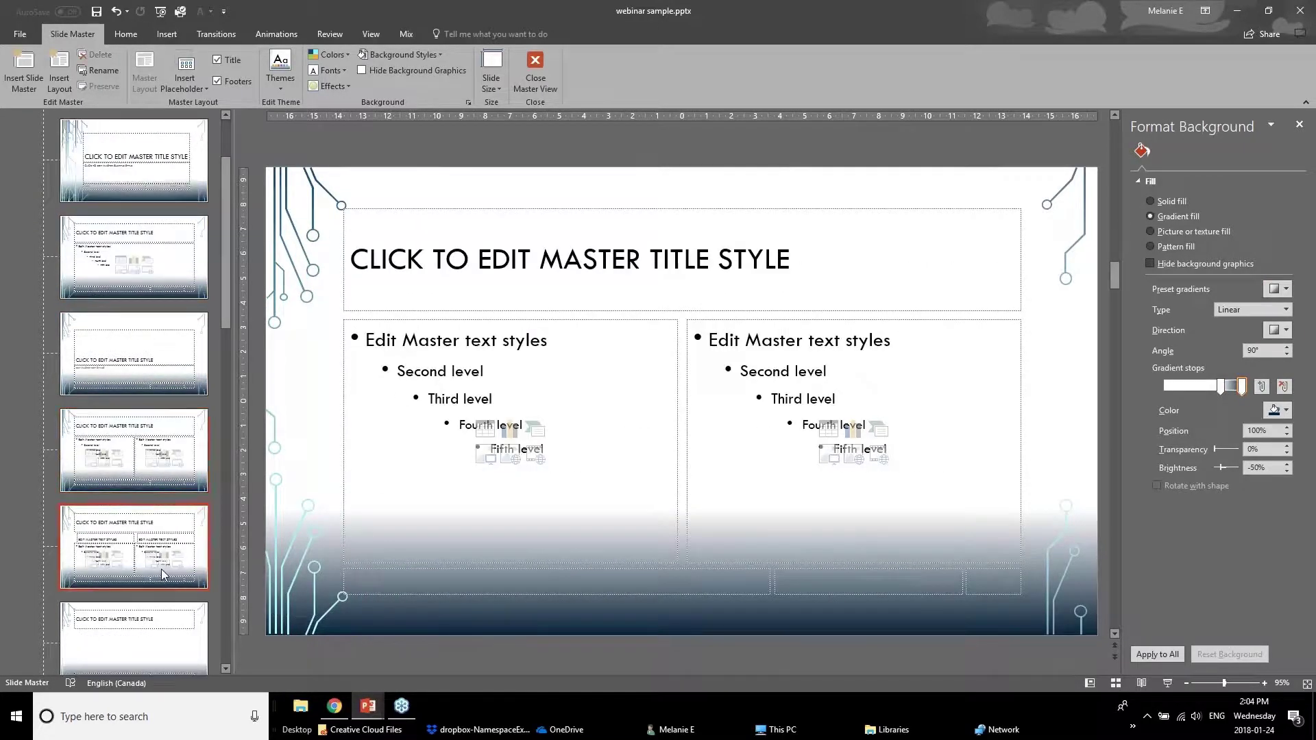
{"action": "scroll", "coordinate": [252, 259], "scroll_direction": "down", "scroll_amount": 2}
{"action": "left_click", "coordinate": [137, 170]}
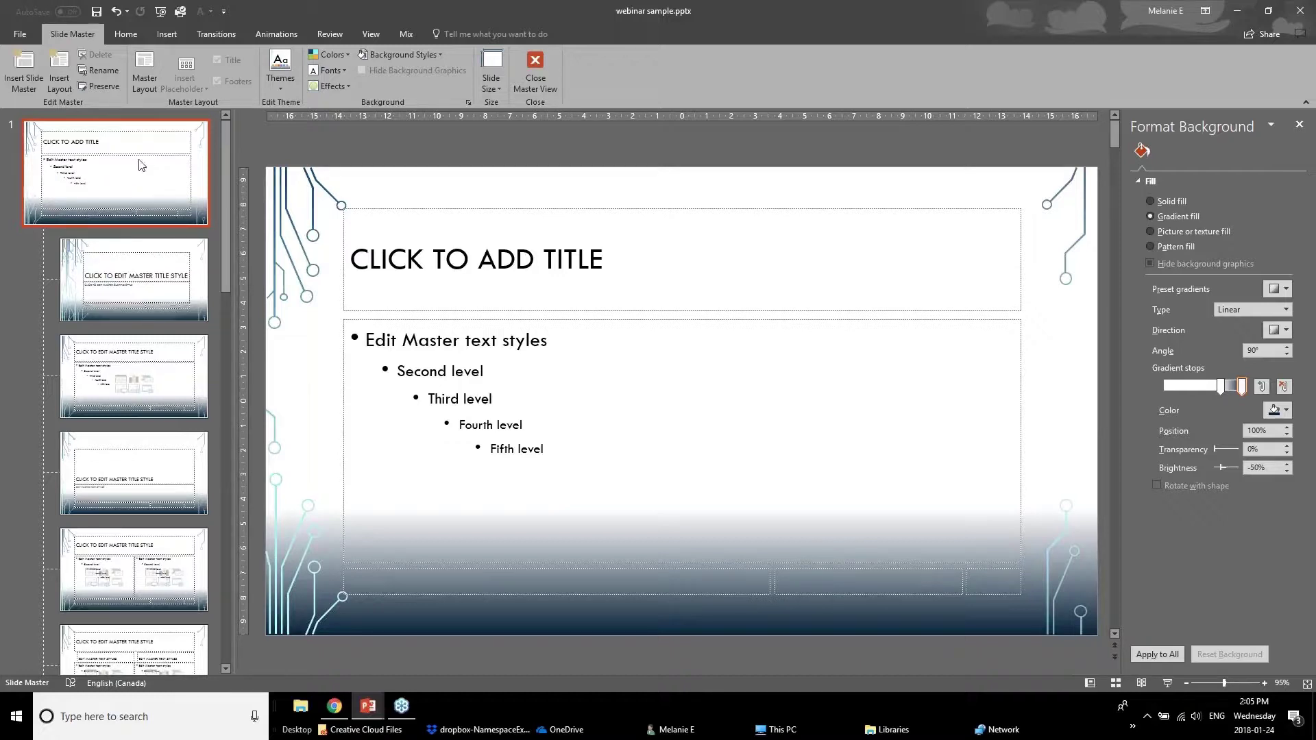
{"action": "left_click", "coordinate": [177, 314]}
{"action": "left_click", "coordinate": [165, 394]}
{"action": "left_click", "coordinate": [146, 224]}
{"action": "scroll", "coordinate": [103, 615], "scroll_direction": "down", "scroll_amount": 3}
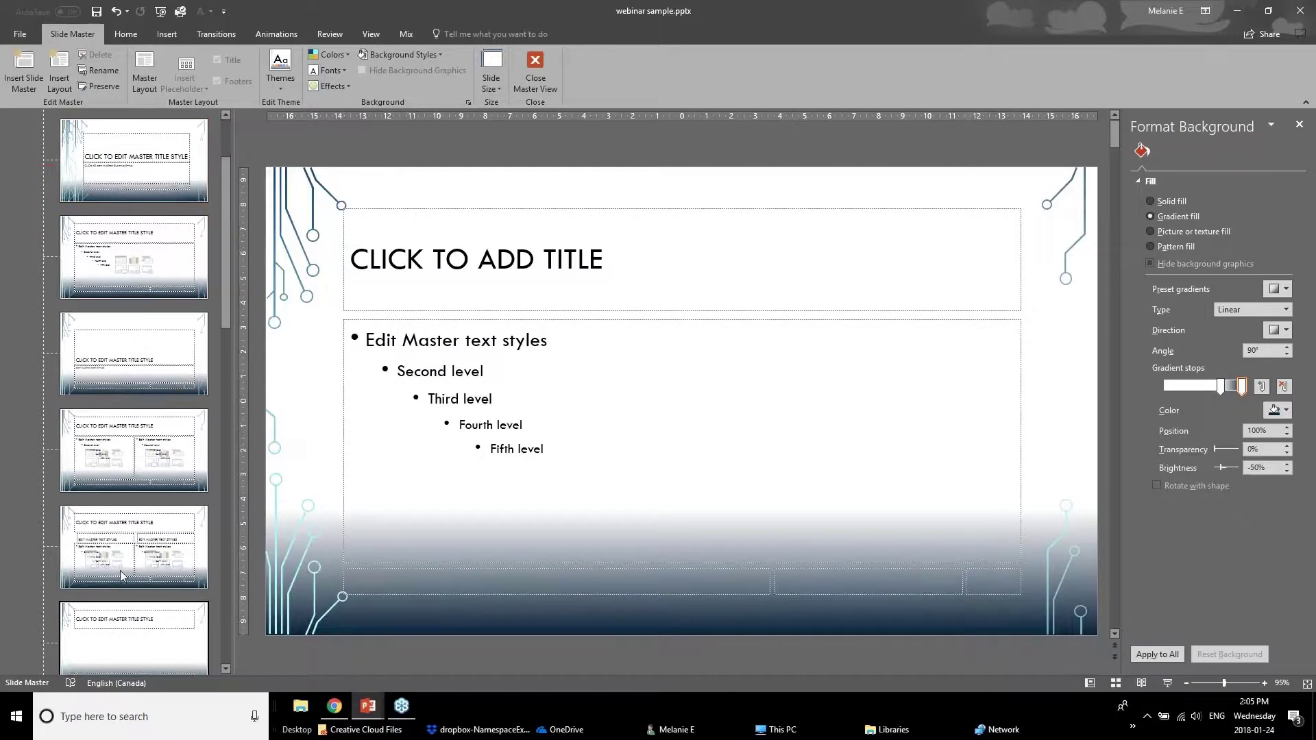
{"action": "left_click", "coordinate": [124, 625]}
{"action": "left_click", "coordinate": [124, 625]}
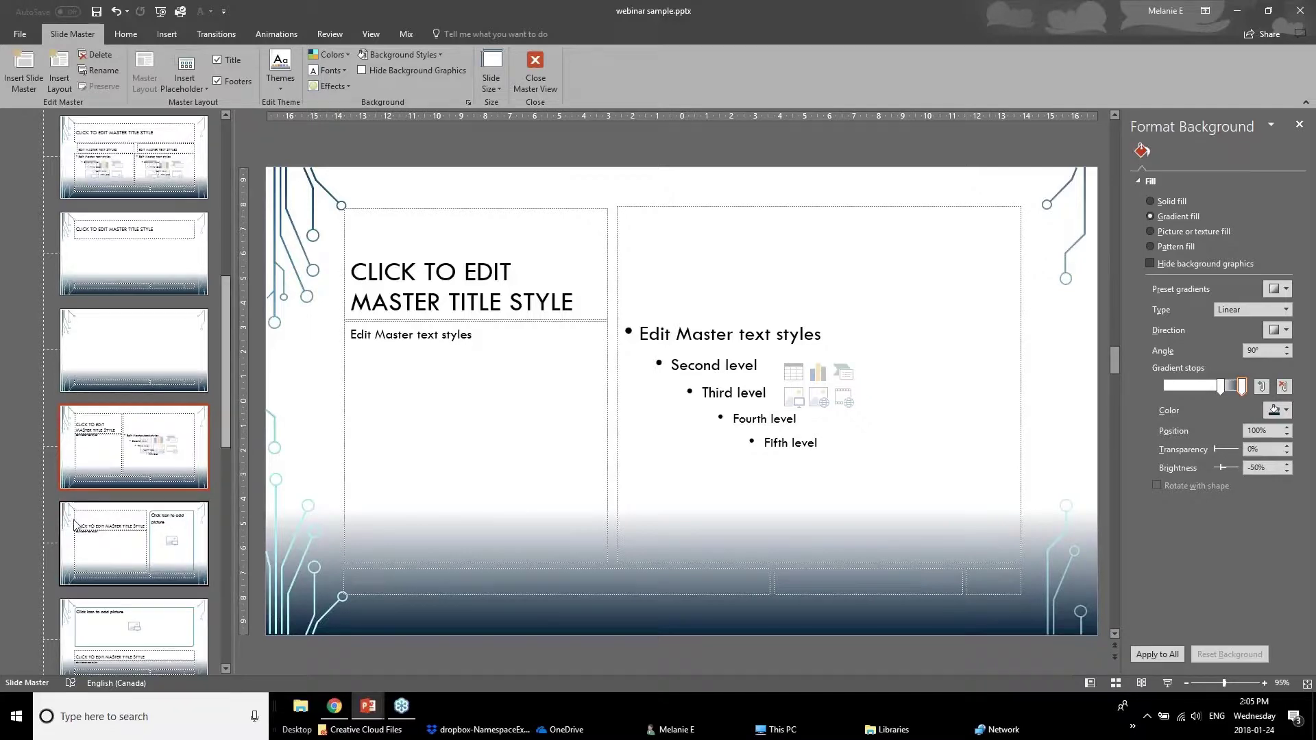
{"action": "scroll", "coordinate": [76, 525], "scroll_direction": "down", "scroll_amount": 5}
{"action": "scroll", "coordinate": [75, 524], "scroll_direction": "down", "scroll_amount": 10}
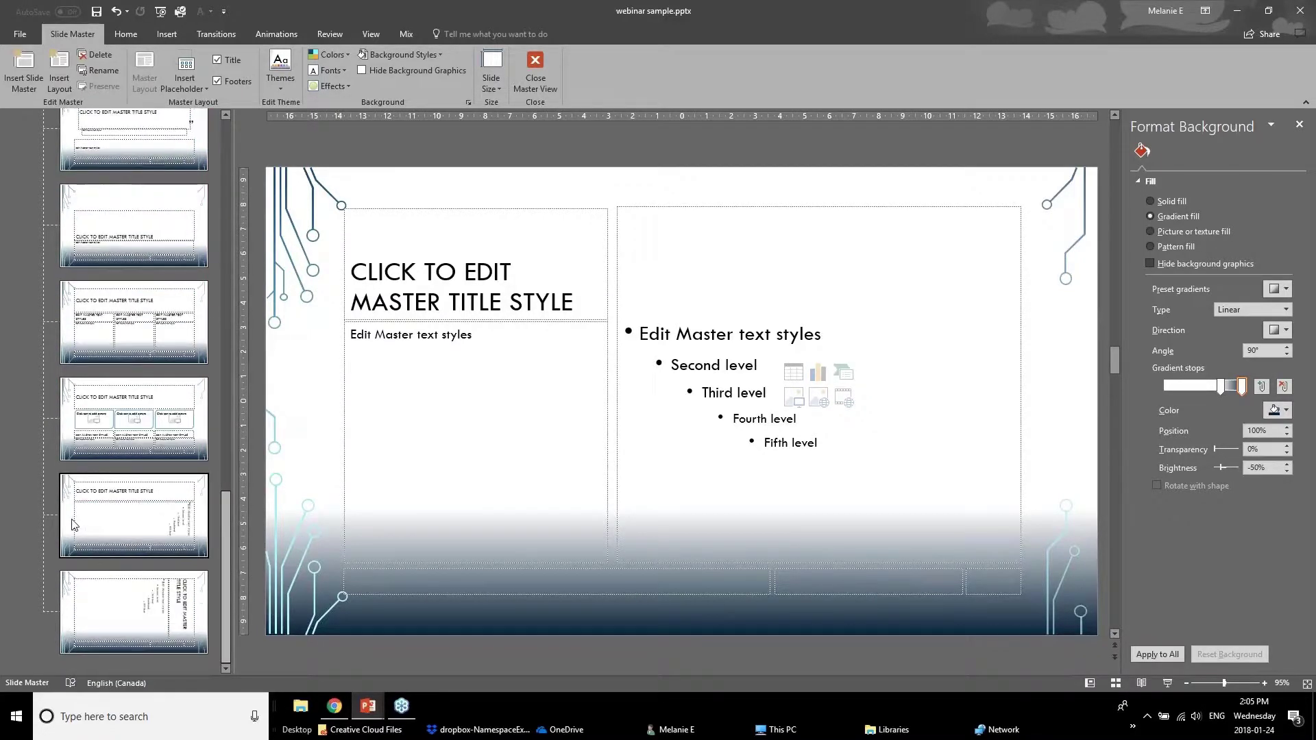
{"action": "scroll", "coordinate": [71, 525], "scroll_direction": "up", "scroll_amount": 20}
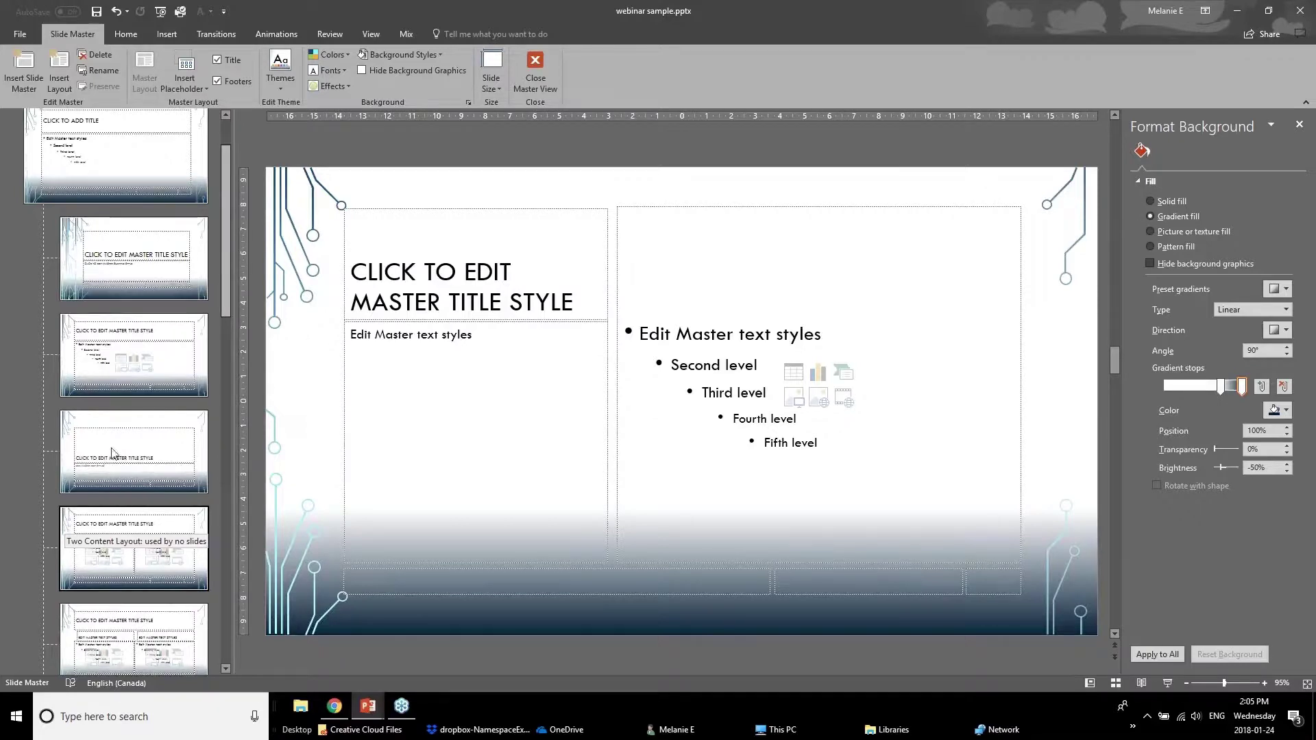
{"action": "left_click_drag", "start_coordinate": [221, 299], "coordinate": [228, 206]}
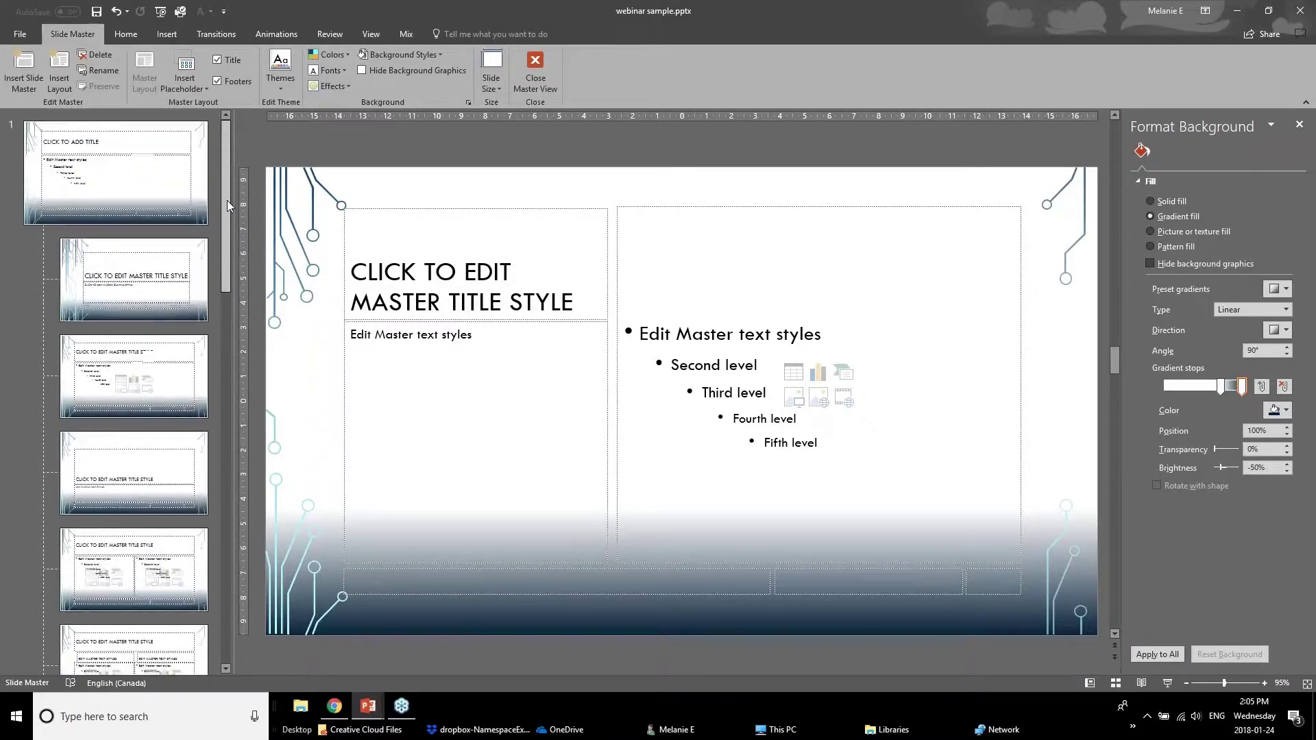
- Draw a rectangle about 33.87 cm wide and 19.05 cm high covering the whole title slide layout
{"action": "left_click", "coordinate": [150, 258]}
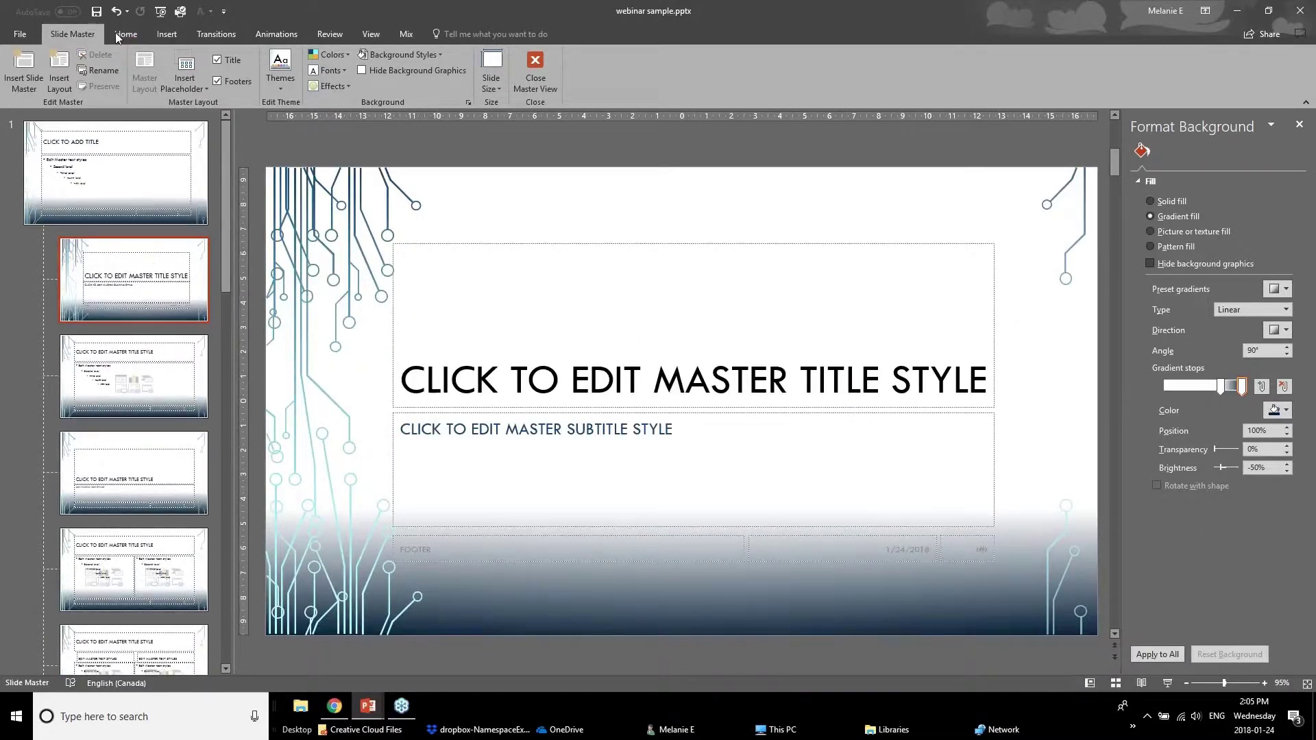
{"action": "left_click", "coordinate": [159, 43]}
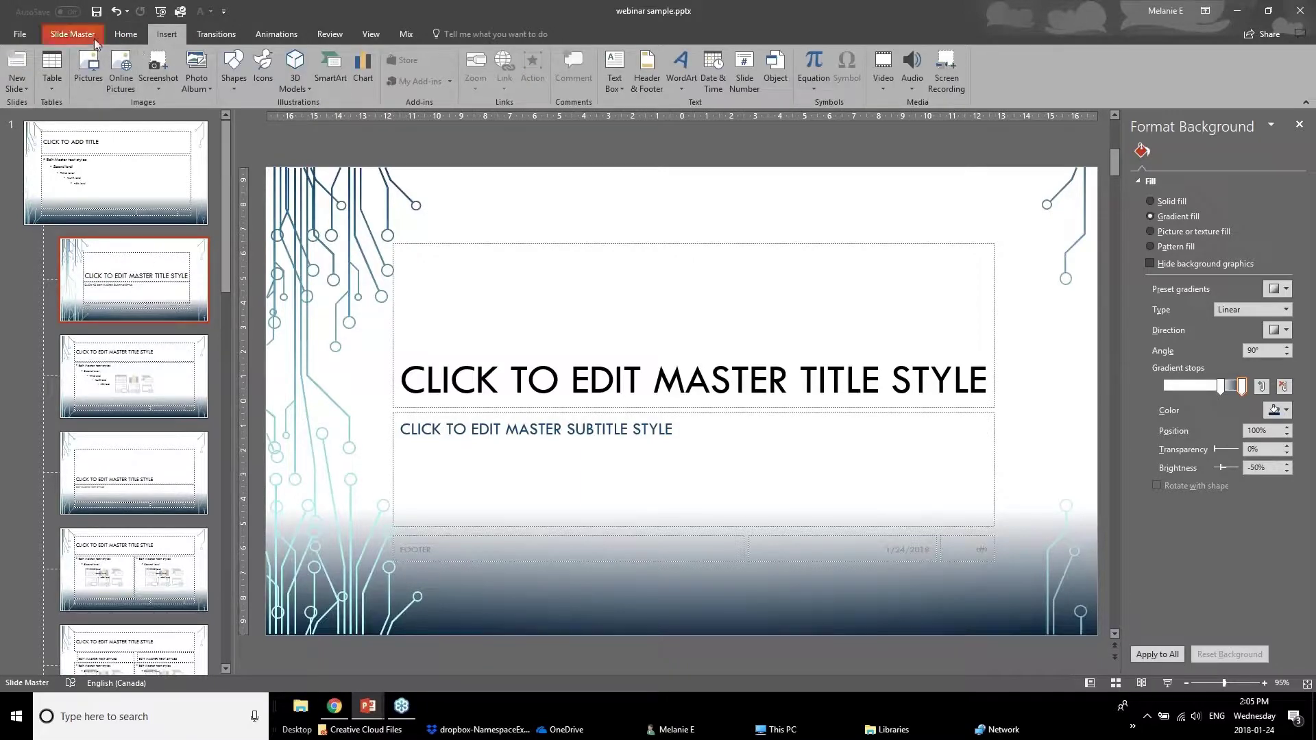
{"action": "left_click", "coordinate": [126, 35]}
{"action": "left_click", "coordinate": [671, 88]}
{"action": "left_click", "coordinate": [646, 69]}
{"action": "mouse_move", "coordinate": [261, 162]}
{"action": "left_mouse_down"}
{"action": "mouse_move", "coordinate": [1110, 654]}
{"action": "mouse_move", "coordinate": [1114, 632]}
{"action": "mouse_move", "coordinate": [1098, 635]}
{"action": "left_mouse_up"}
- Fill the rectangle on the title slide layout with black and remove its outline
{"action": "left_click", "coordinate": [507, 54]}
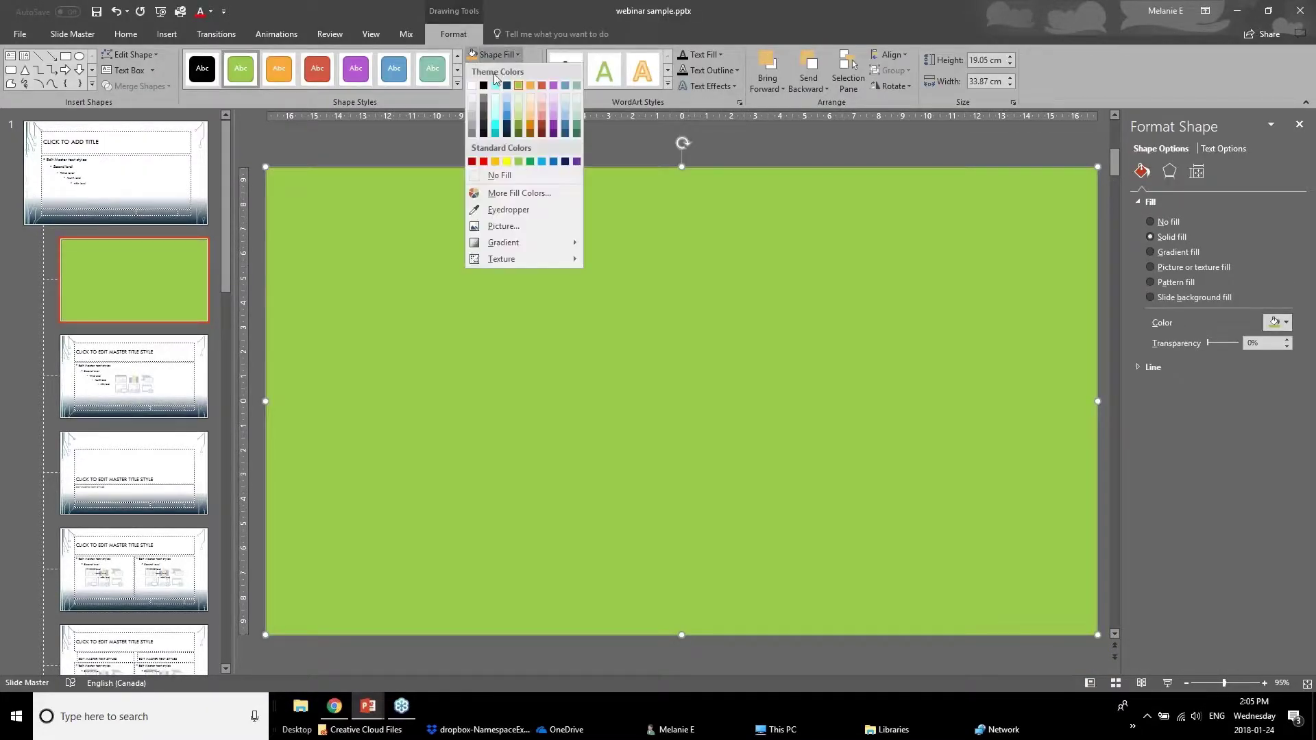
{"action": "left_click", "coordinate": [485, 81]}
{"action": "left_click", "coordinate": [497, 85]}
{"action": "left_click", "coordinate": [494, 71]}
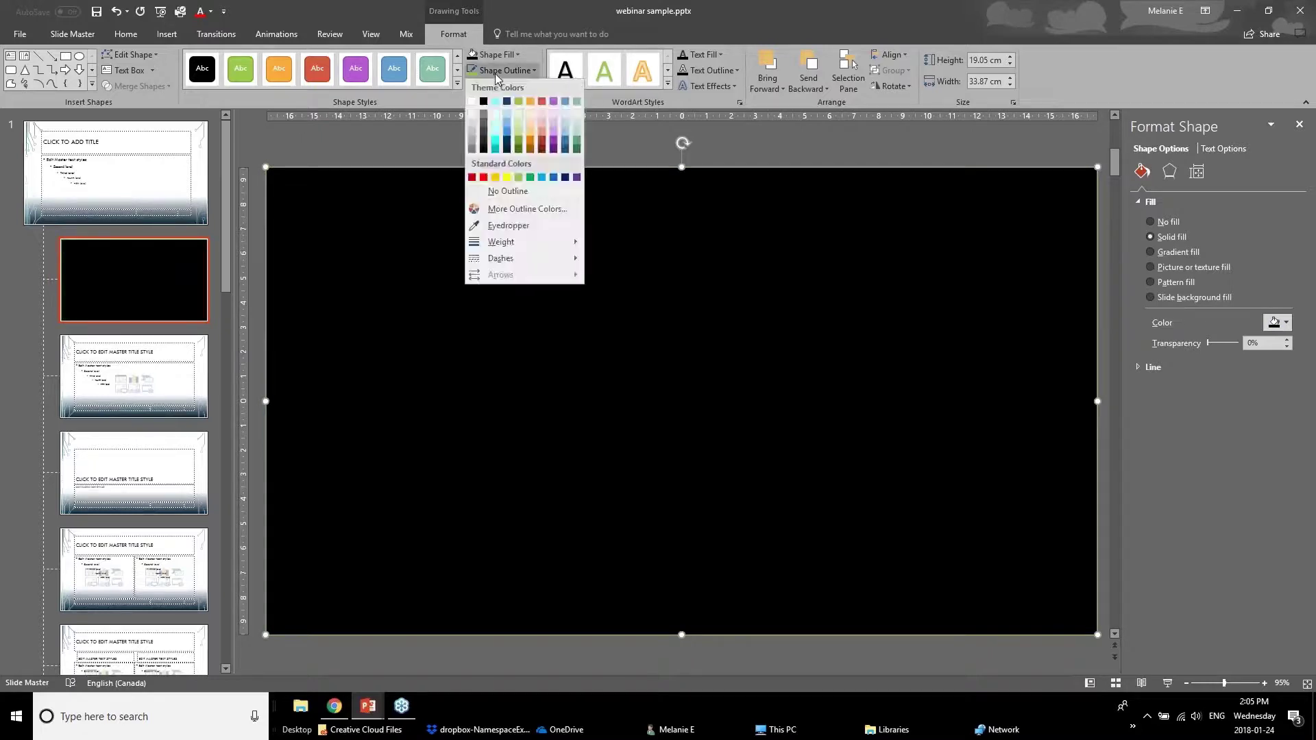
{"action": "left_click", "coordinate": [510, 187]}
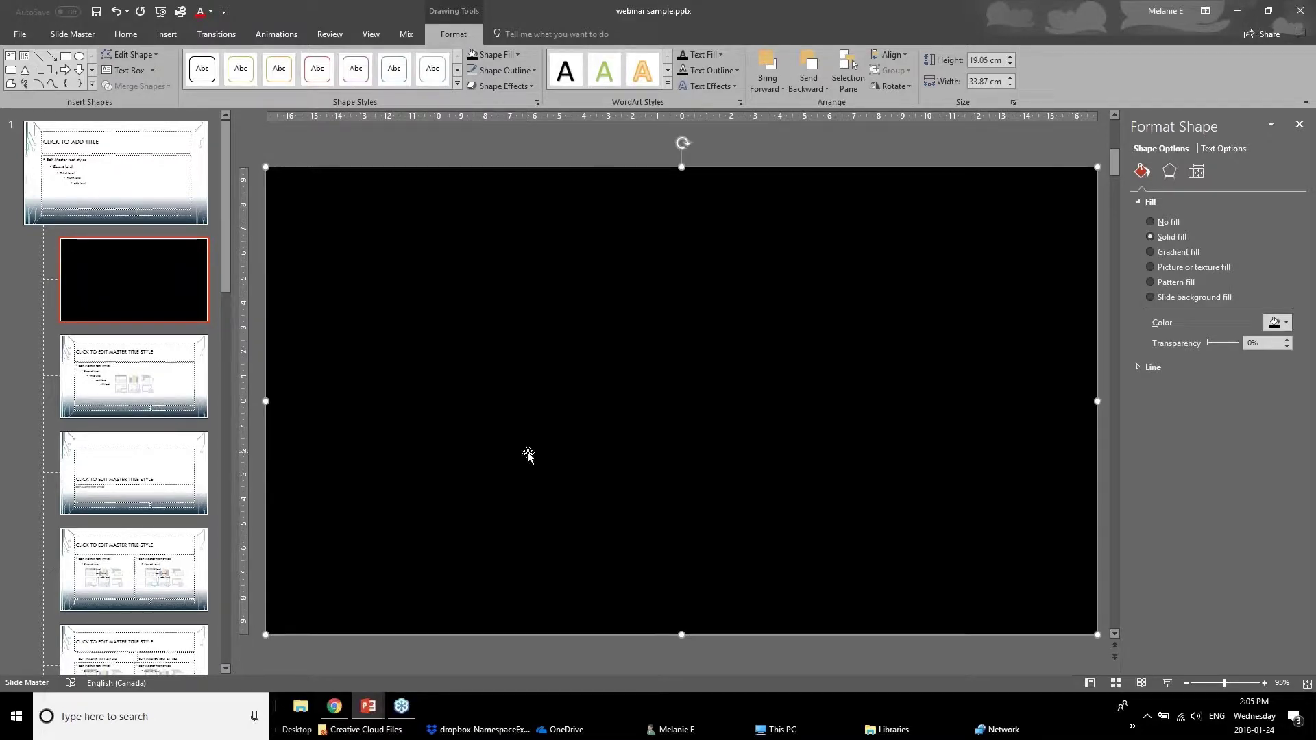
- Insert a new blank slide master after the last layout of the Circuit master
{"action": "left_click", "coordinate": [147, 281]}
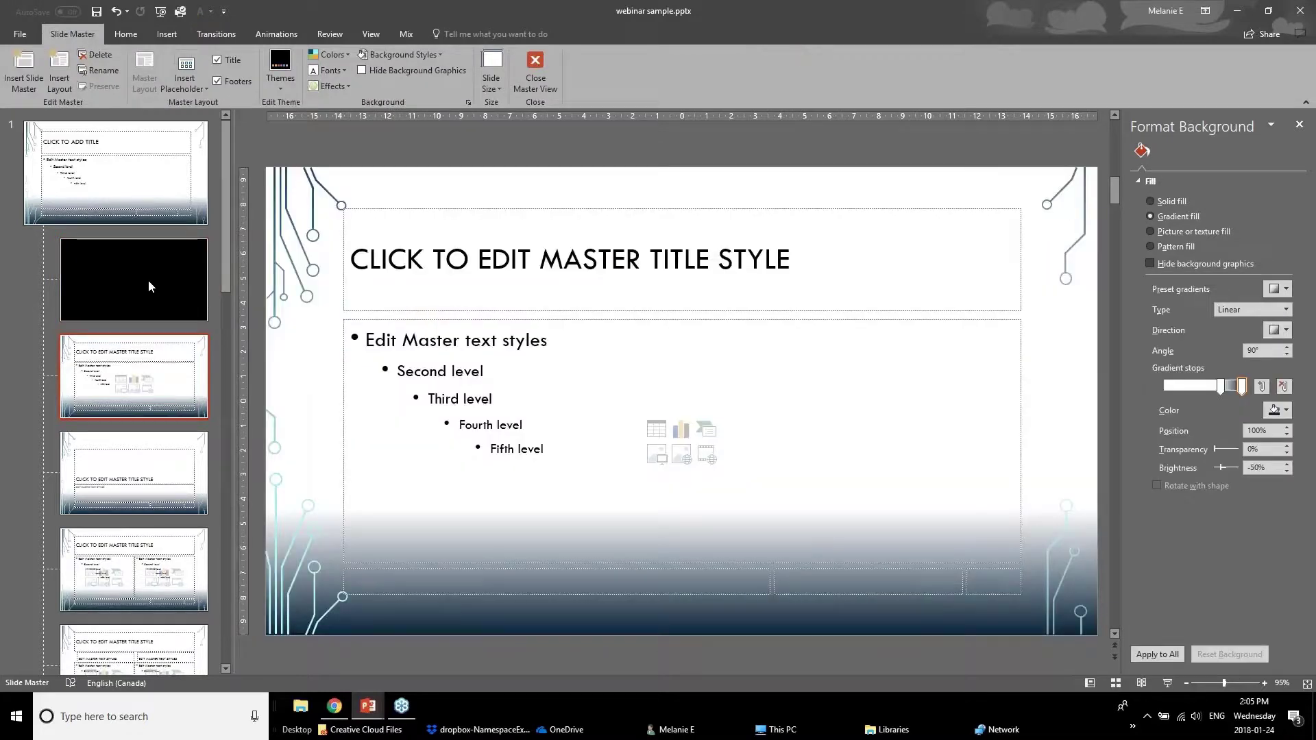
{"action": "scroll", "coordinate": [229, 270], "scroll_direction": "down", "scroll_amount": 5}
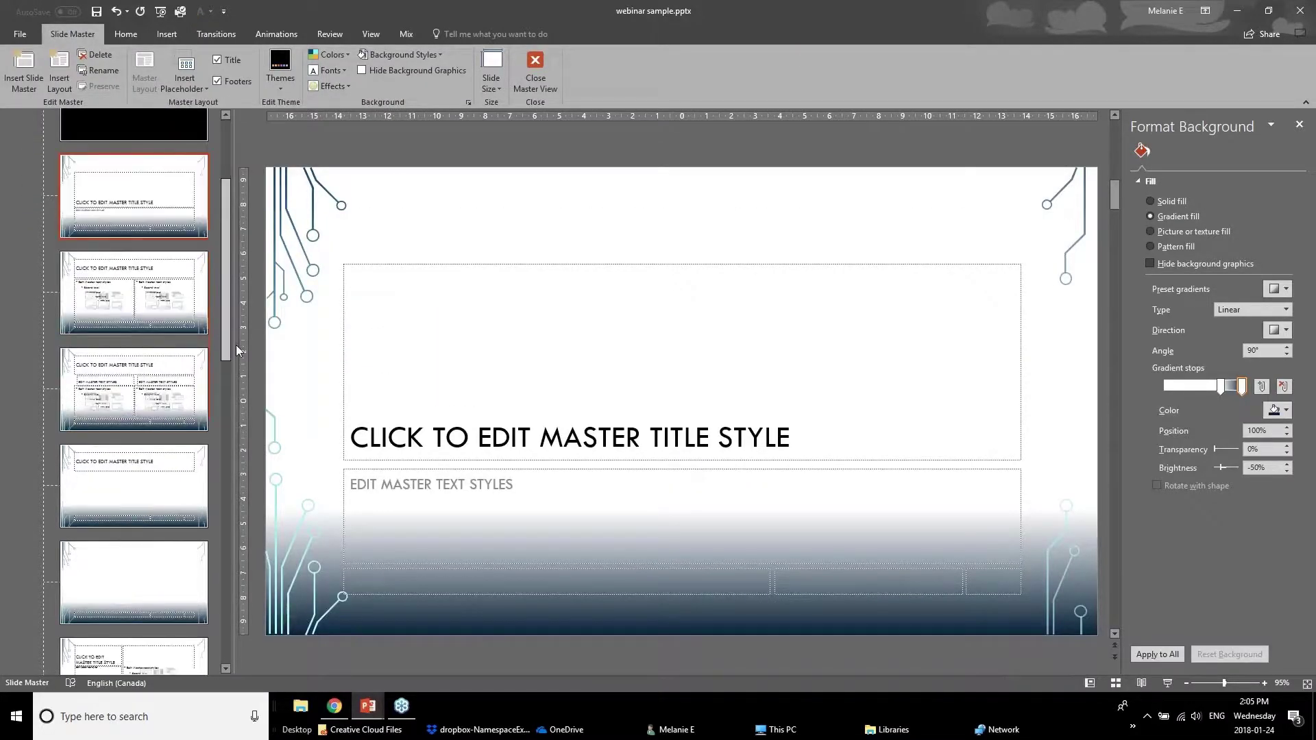
{"action": "scroll", "coordinate": [226, 475], "scroll_direction": "down", "scroll_amount": 10}
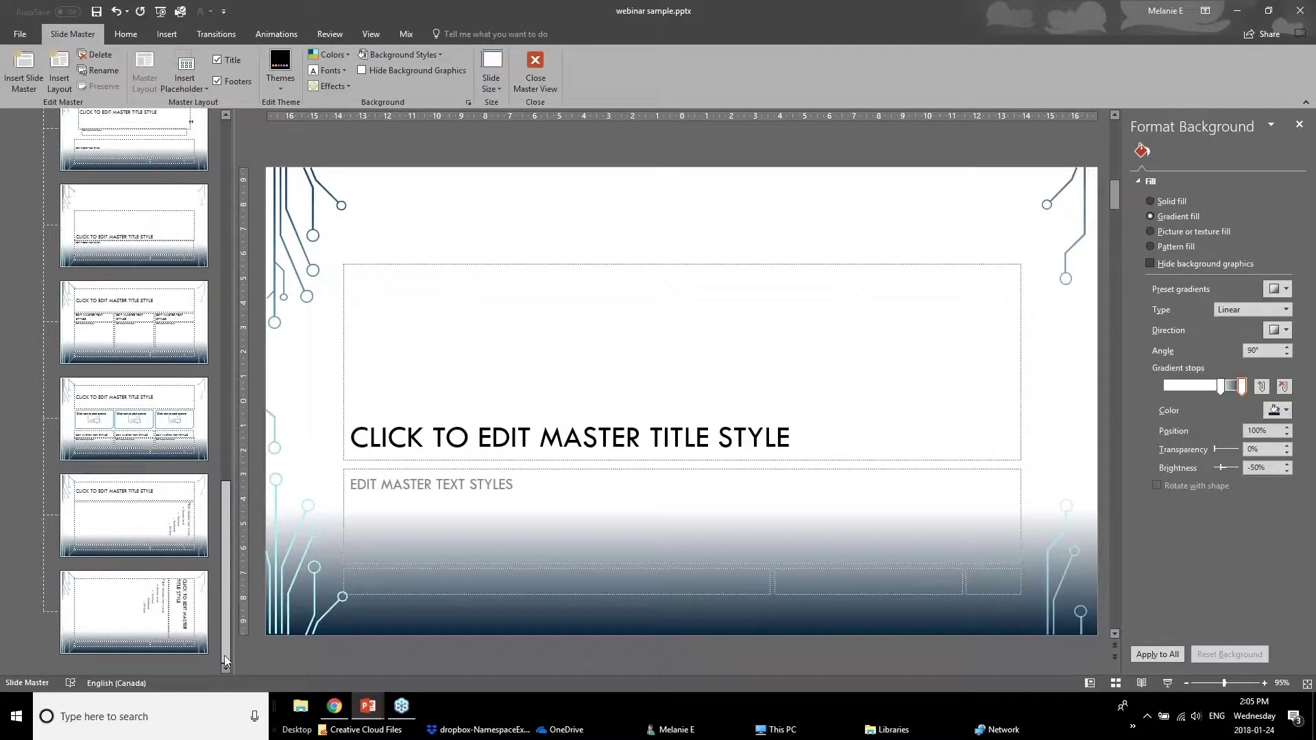
{"action": "right_click", "coordinate": [140, 671]}
{"action": "left_click", "coordinate": [162, 645]}
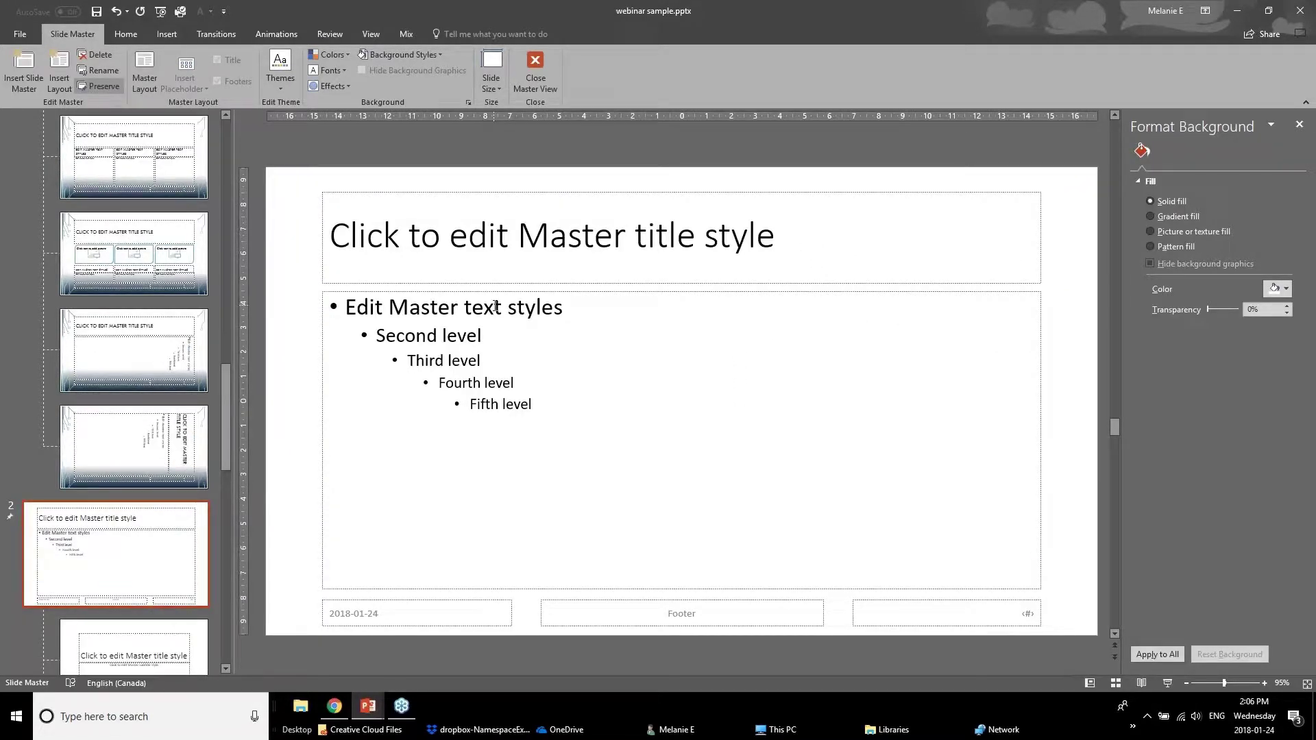
- Set the background of the new master's title slide layout to a solid black fill
{"action": "scroll", "coordinate": [494, 306], "scroll_direction": "down", "scroll_amount": 2}
{"action": "left_click", "coordinate": [150, 488]}
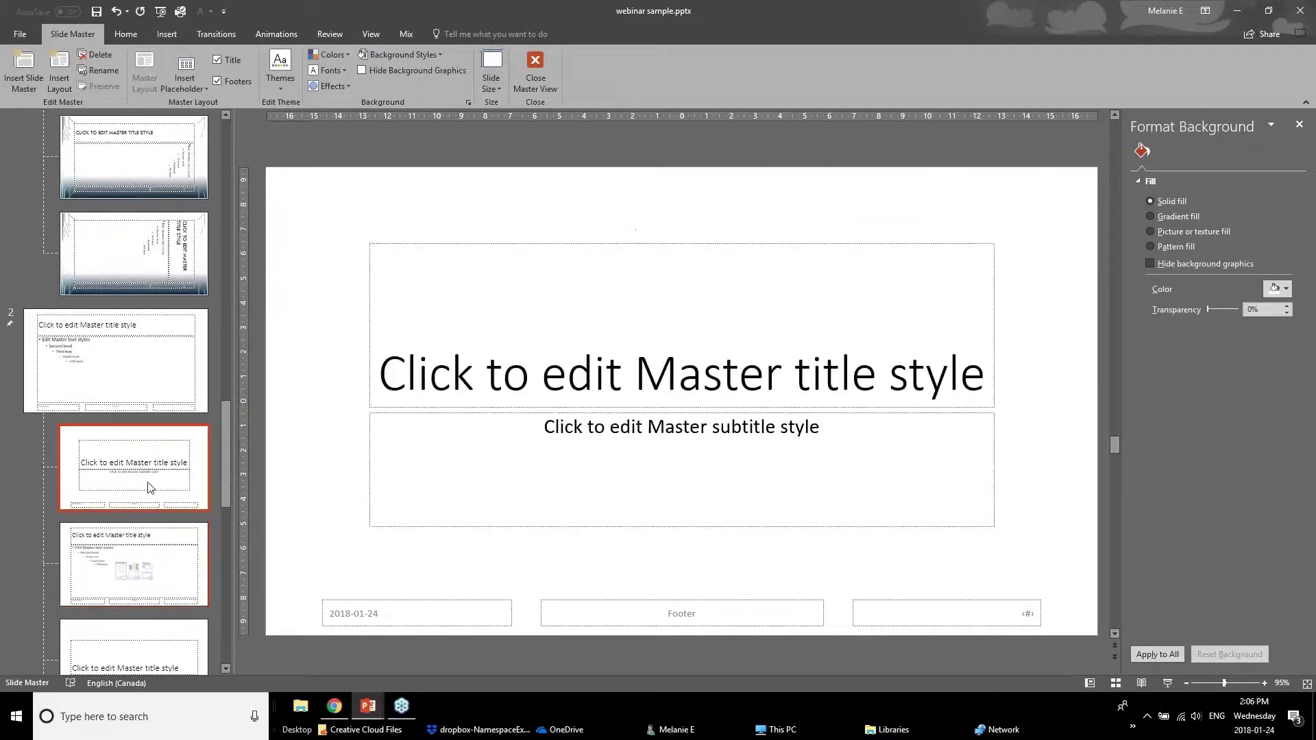
{"action": "right_click", "coordinate": [287, 209]}
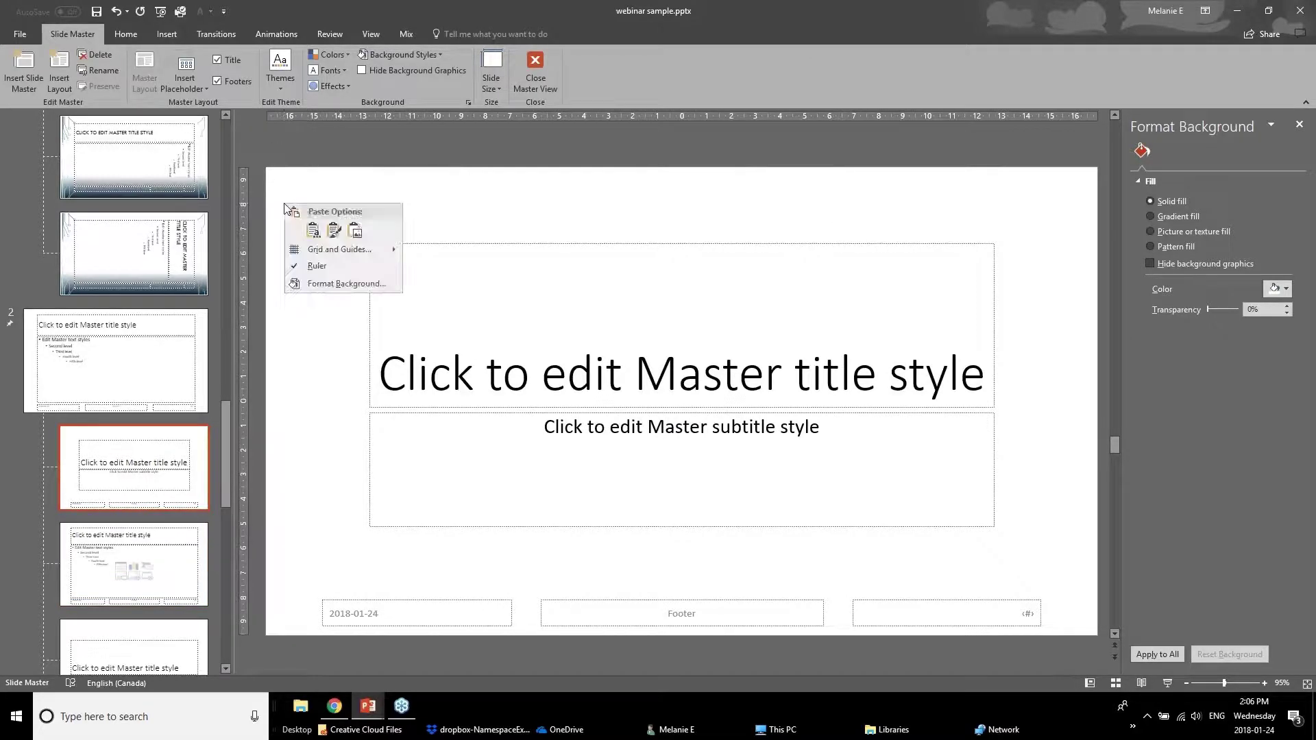
{"action": "left_click", "coordinate": [360, 283]}
{"action": "left_click", "coordinate": [1276, 289]}
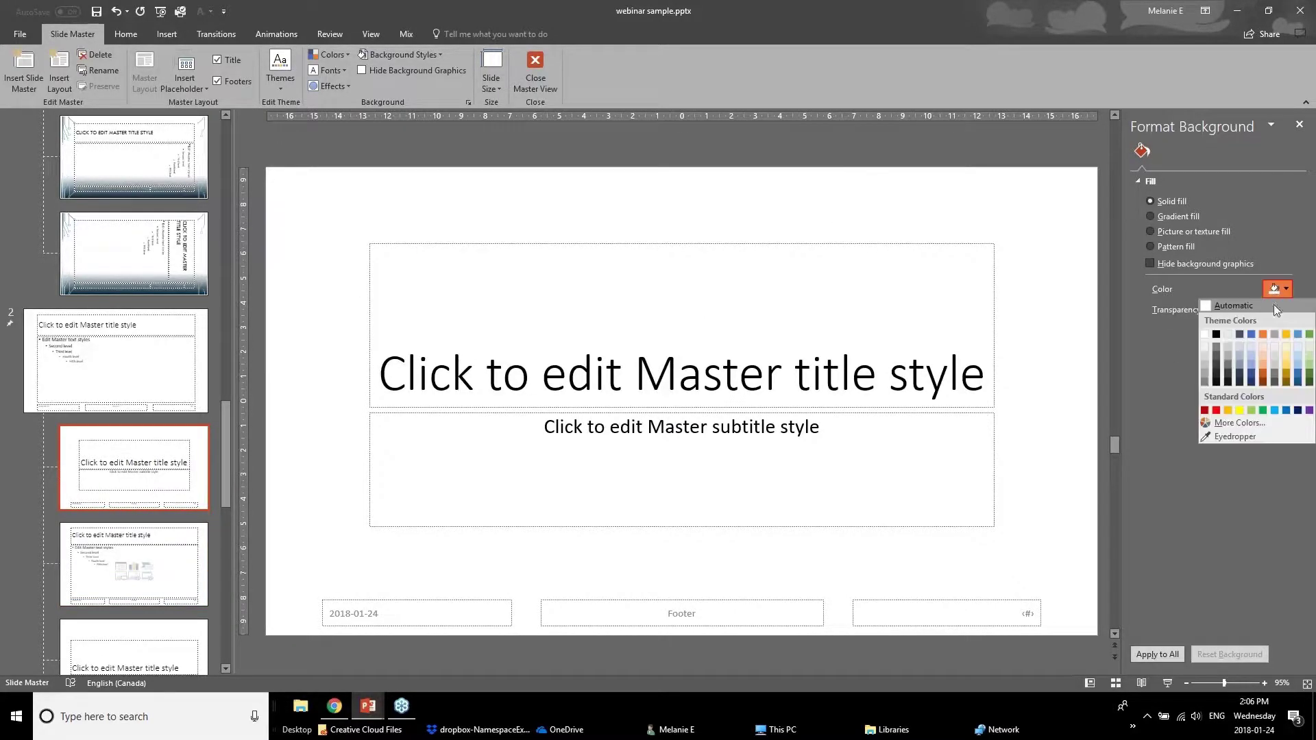
{"action": "left_click", "coordinate": [1214, 334]}
- Change the title placeholder's font colour to white on the black title slide layout
{"action": "left_click", "coordinate": [532, 373]}
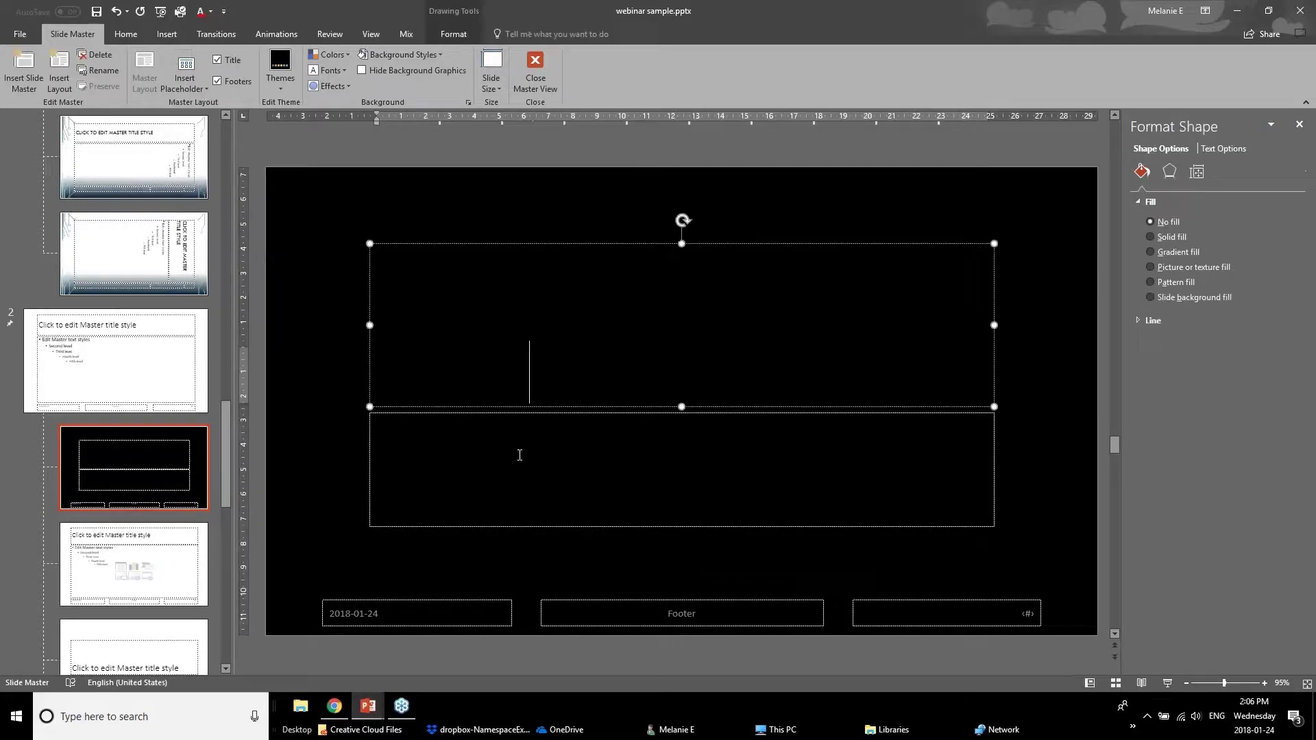
{"action": "left_click", "coordinate": [526, 244]}
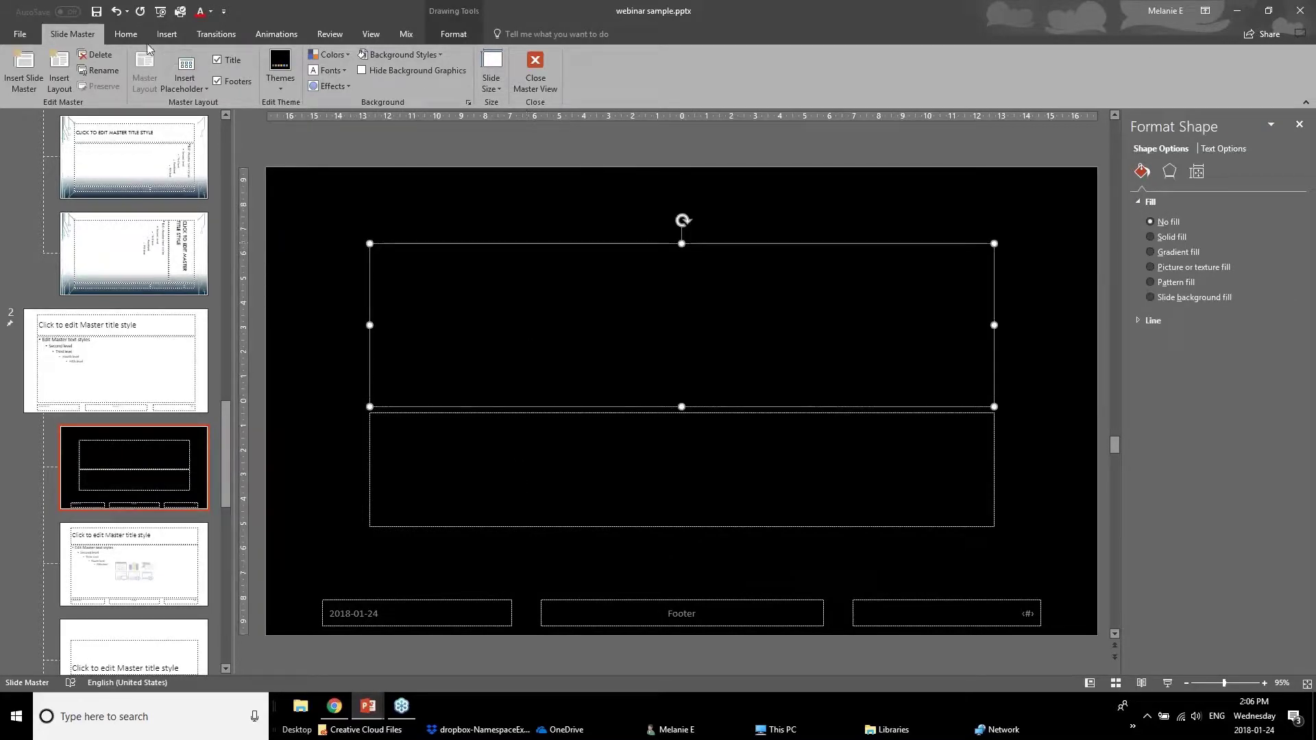
{"action": "left_click", "coordinate": [125, 34]}
{"action": "left_click", "coordinate": [358, 81]}
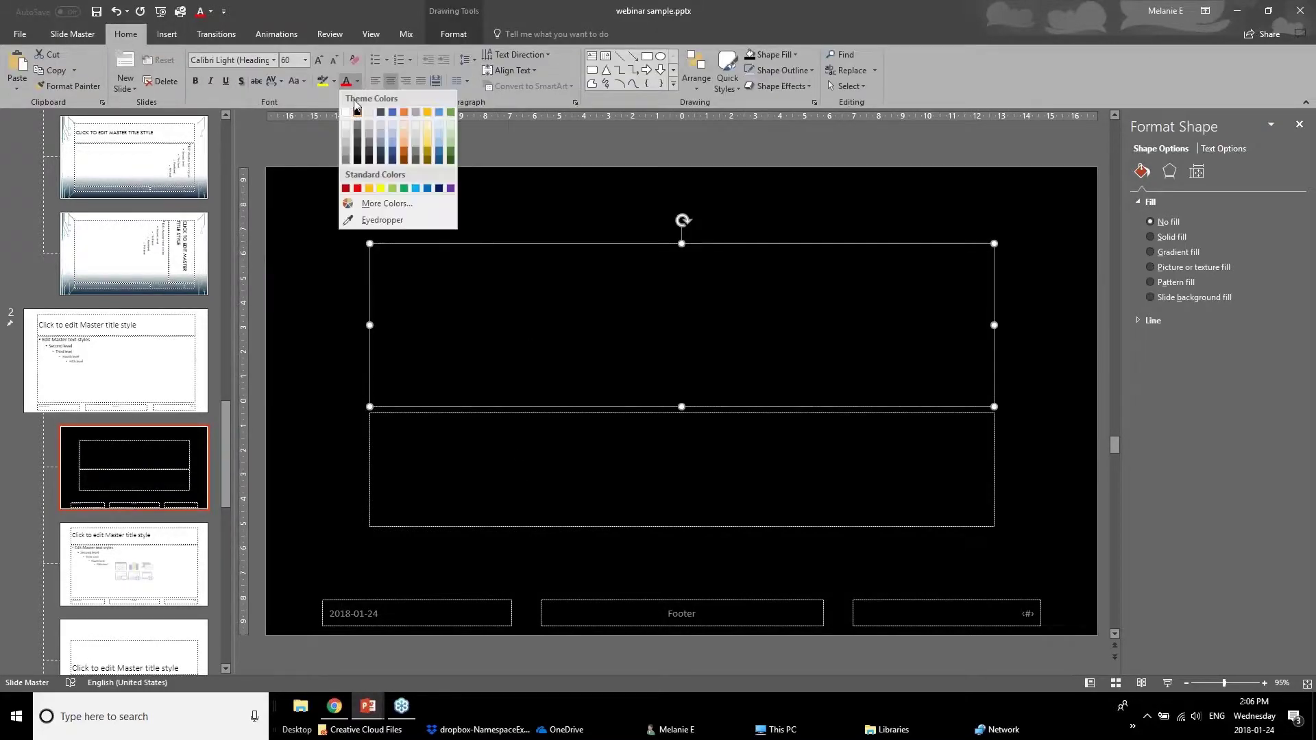
{"action": "left_click", "coordinate": [384, 167]}
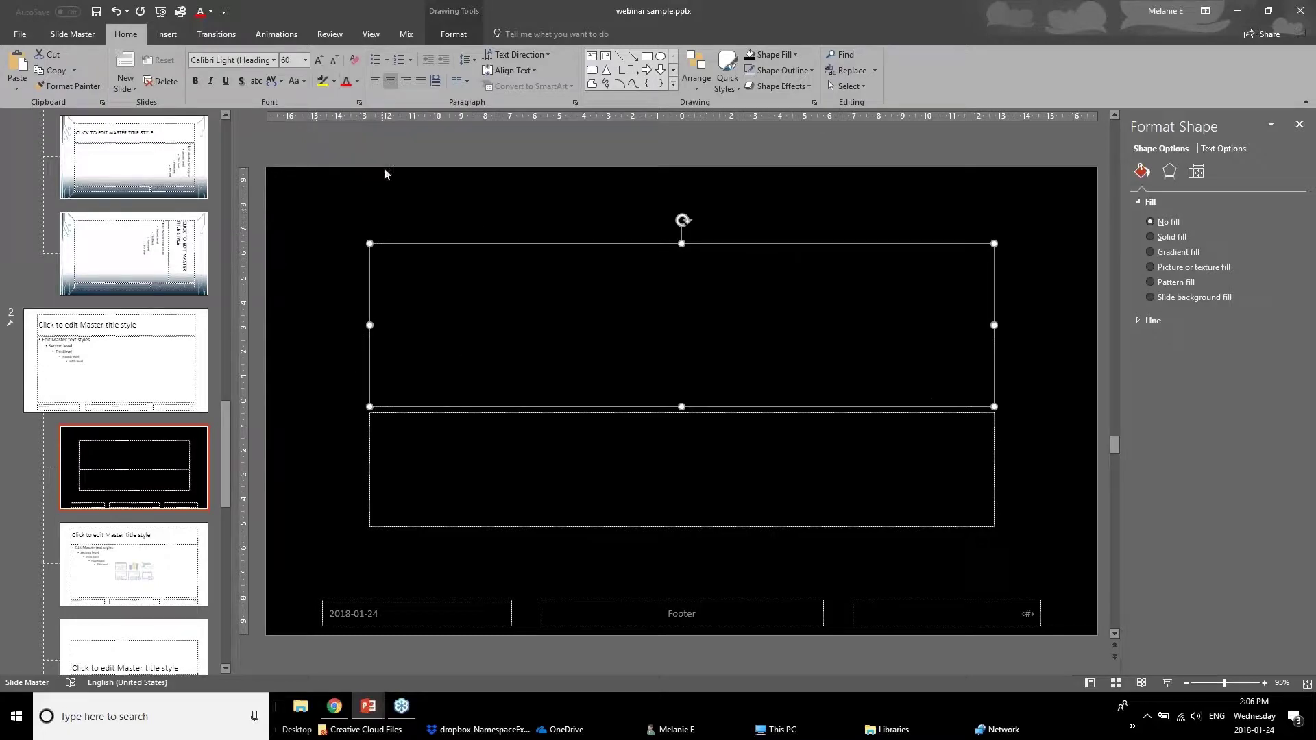
{"action": "left_click", "coordinate": [357, 81]}
{"action": "left_click", "coordinate": [349, 109]}
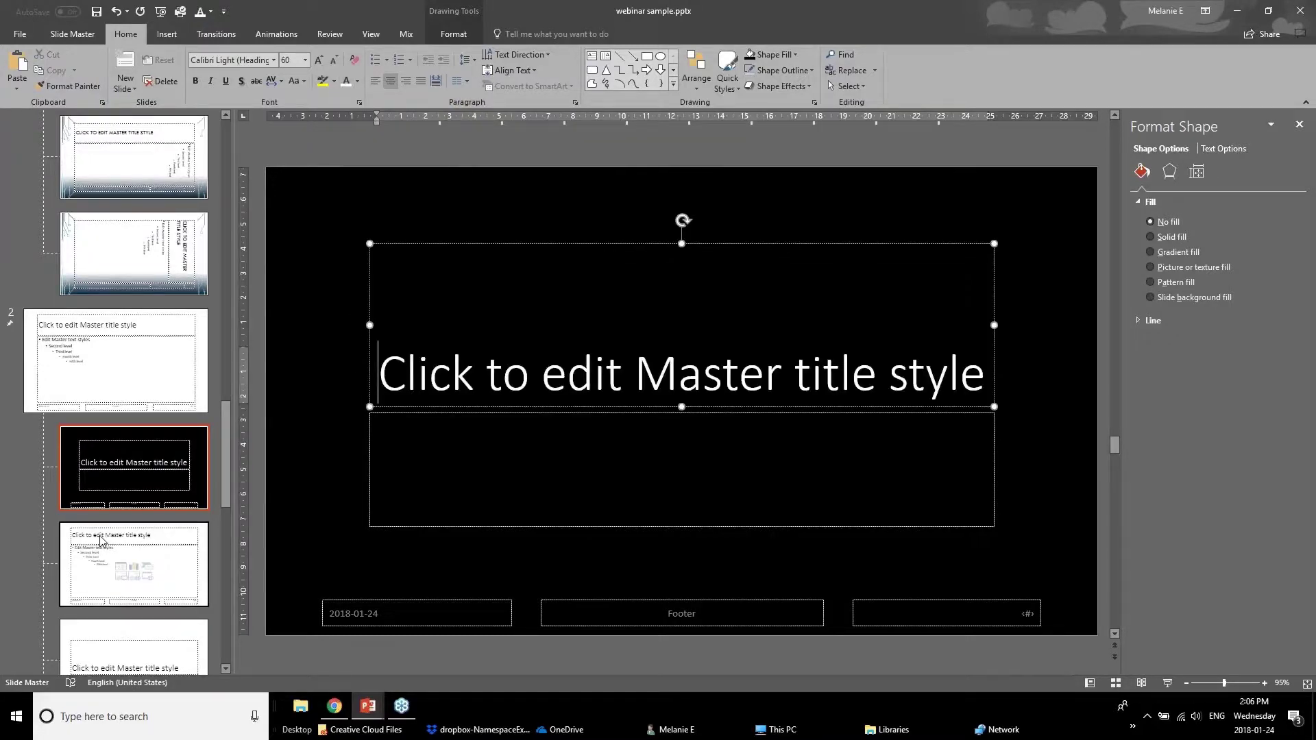
- Examine the new slide master and its layouts to compare their backgrounds with the black title slide layout
{"action": "left_click", "coordinate": [227, 578]}
{"action": "left_click_drag", "start_coordinate": [226, 579], "coordinate": [235, 466]}
{"action": "left_click", "coordinate": [120, 423]}
{"action": "left_click", "coordinate": [168, 523]}
{"action": "left_click", "coordinate": [144, 432]}
{"action": "left_click", "coordinate": [151, 510]}
{"action": "left_click", "coordinate": [152, 607]}
{"action": "scroll", "coordinate": [147, 616], "scroll_direction": "down", "scroll_amount": 1}
{"action": "left_click", "coordinate": [145, 623]}
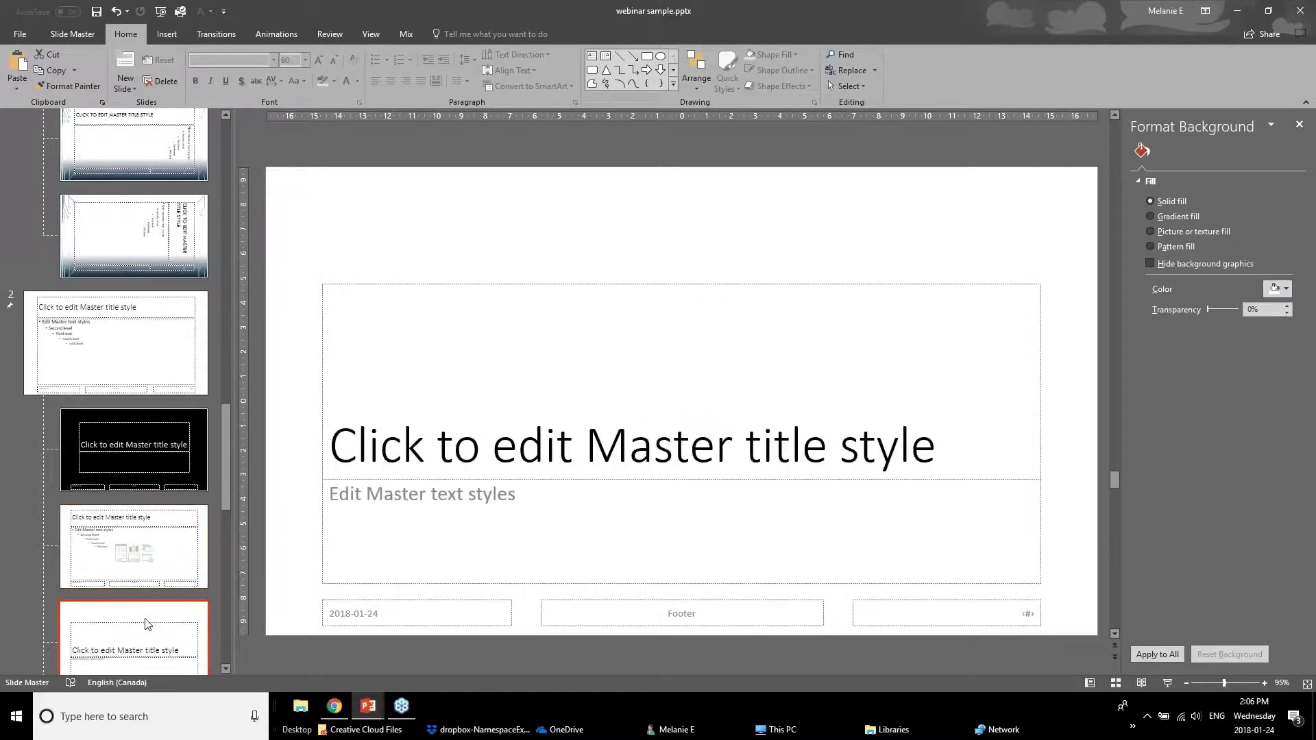
{"action": "scroll", "coordinate": [145, 623], "scroll_direction": "down", "scroll_amount": 2}
{"action": "left_click", "coordinate": [151, 647]}
{"action": "scroll", "coordinate": [151, 450], "scroll_direction": "up", "scroll_amount": 3}
{"action": "left_click", "coordinate": [150, 326]}
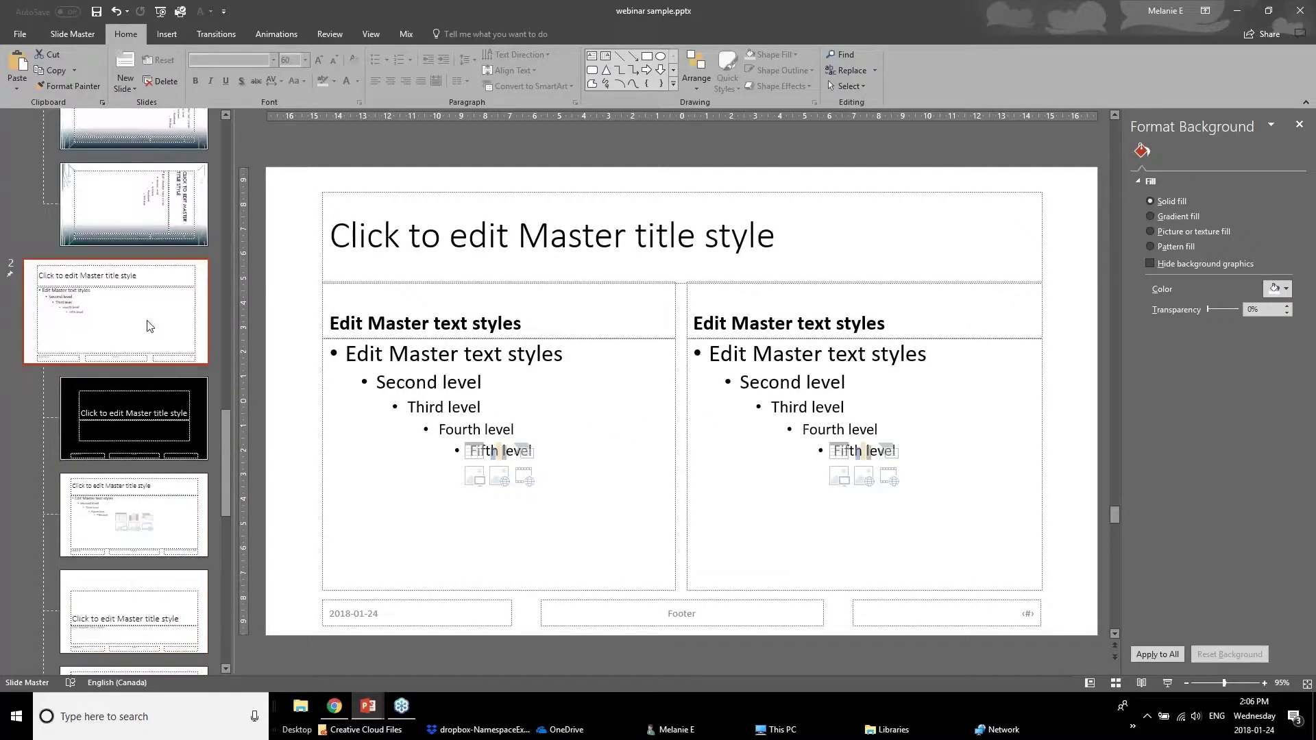
{"action": "left_click", "coordinate": [153, 410]}
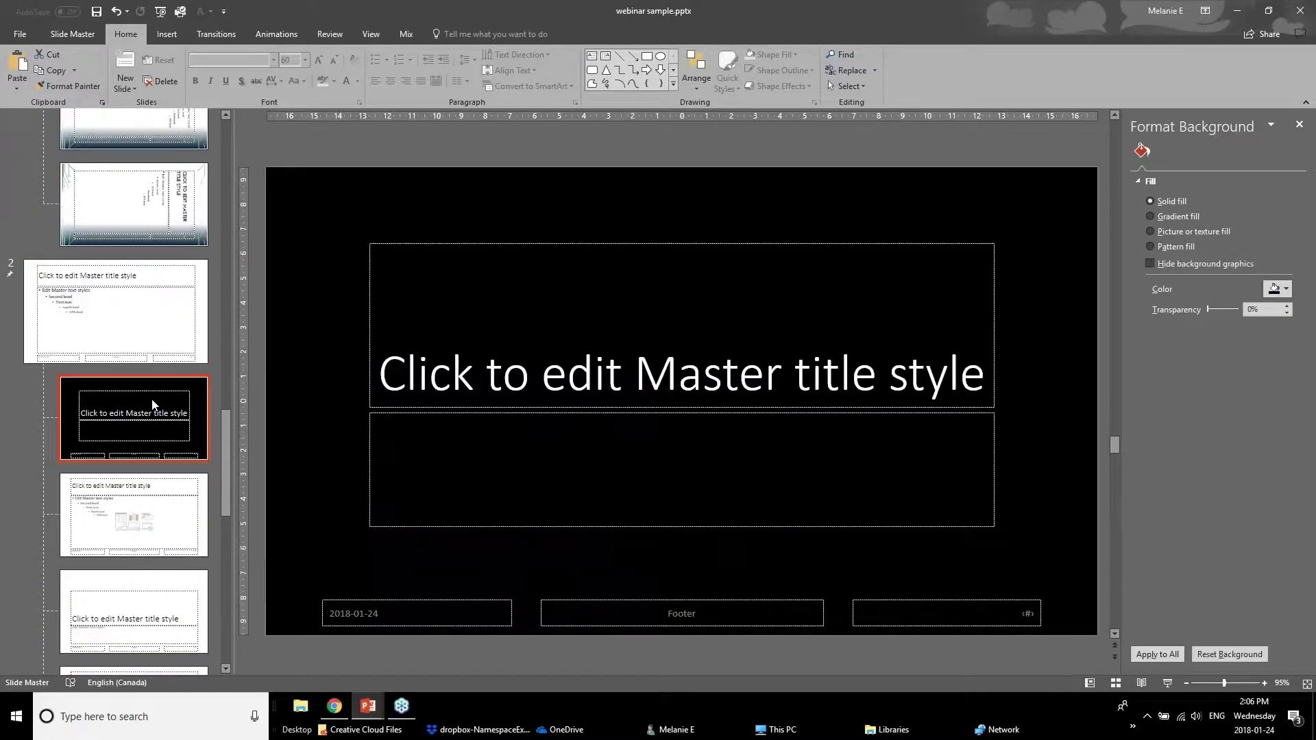
{"action": "left_click", "coordinate": [135, 330]}
{"action": "left_click", "coordinate": [161, 453]}
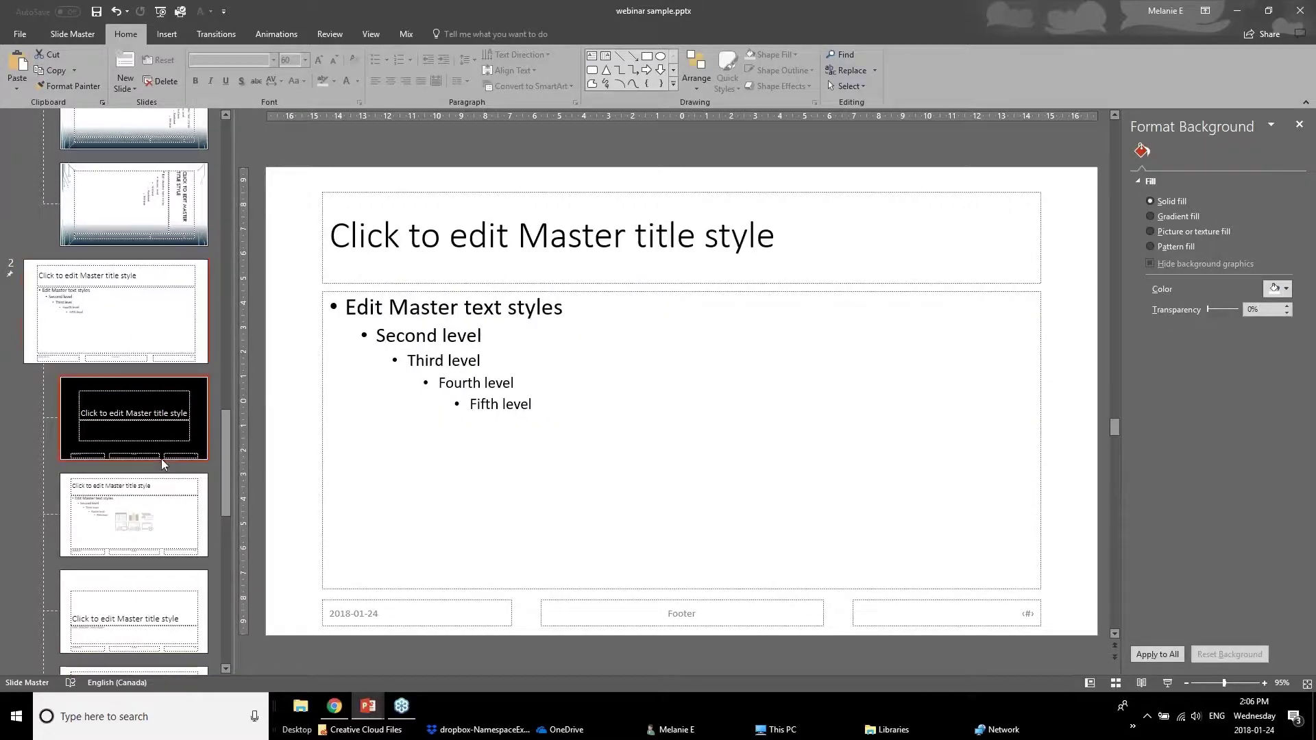
{"action": "right_click", "coordinate": [324, 208]}
{"action": "key", "text": "Escape"}
{"action": "right_click", "coordinate": [286, 298]}
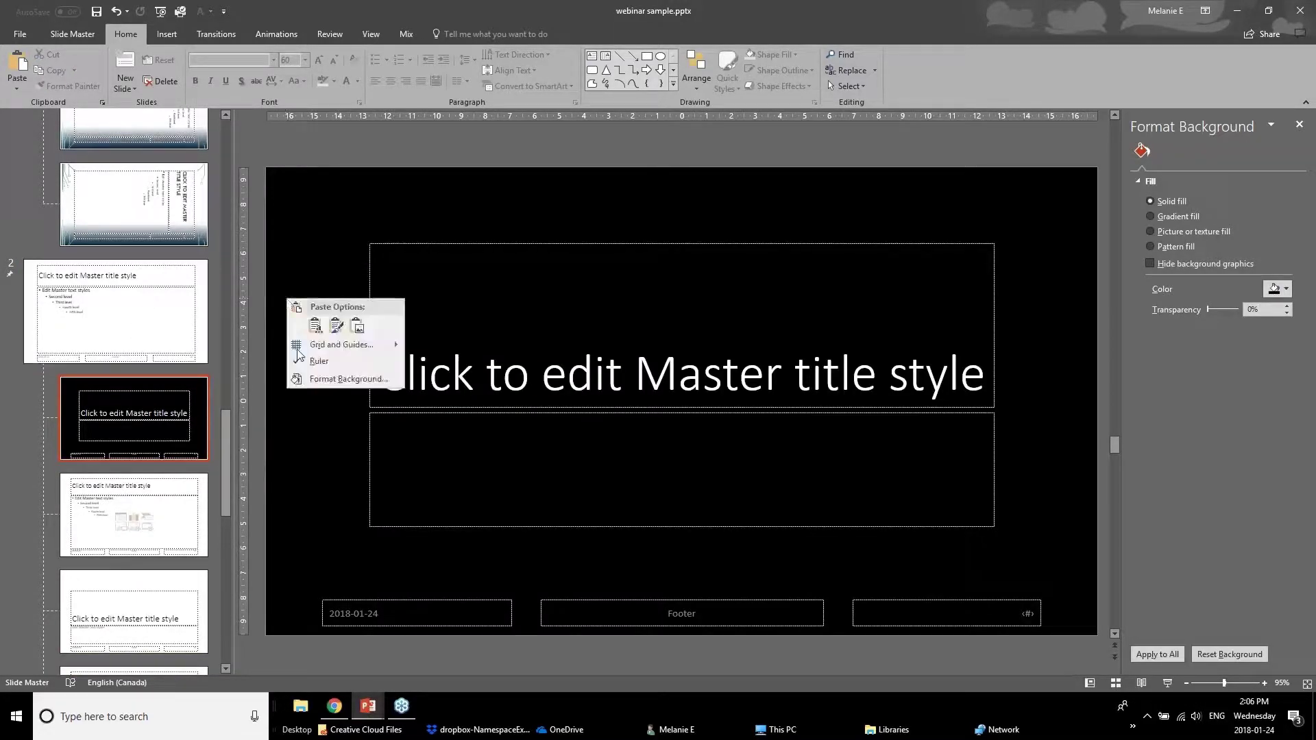
- Reduce the height of the title placeholder on the Circuit slide master by raising its lower edge
{"action": "left_click", "coordinate": [223, 472]}
{"action": "left_click_drag", "start_coordinate": [225, 429], "coordinate": [210, 154]}
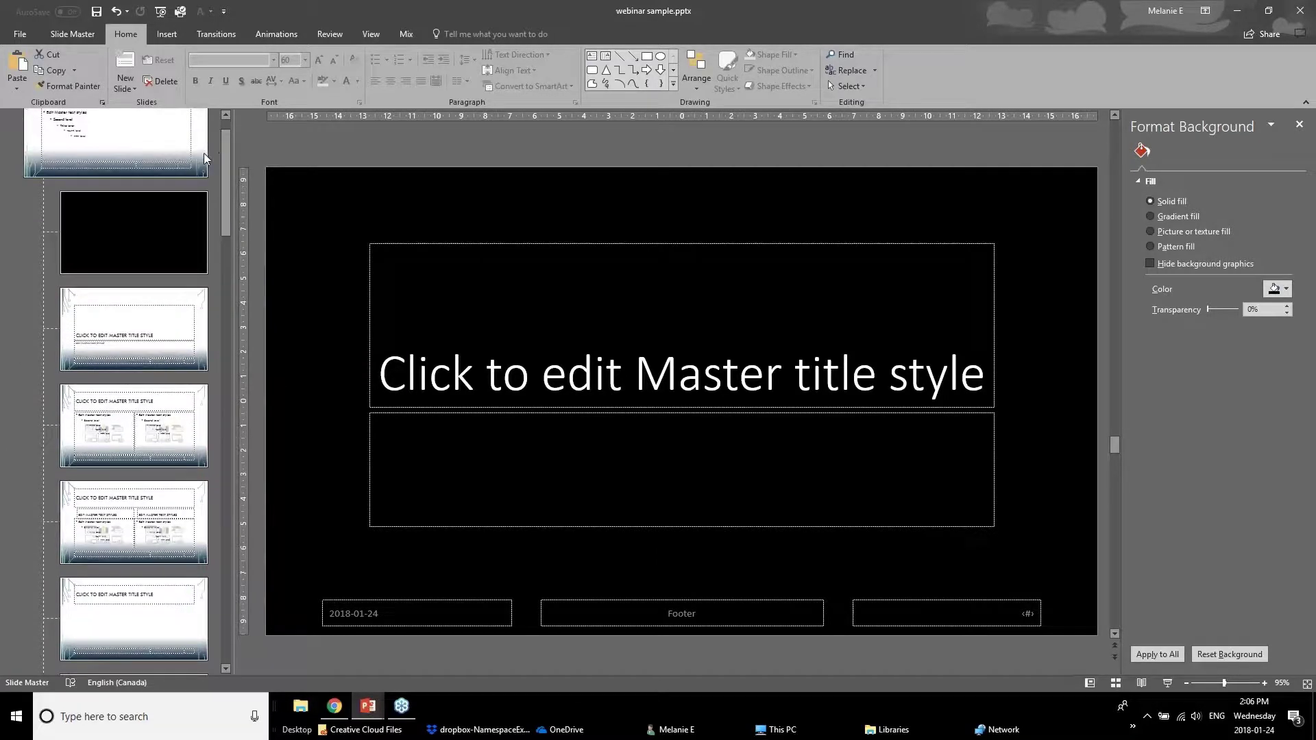
{"action": "scroll", "coordinate": [174, 216], "scroll_direction": "up", "scroll_amount": 1}
{"action": "left_click", "coordinate": [174, 216]}
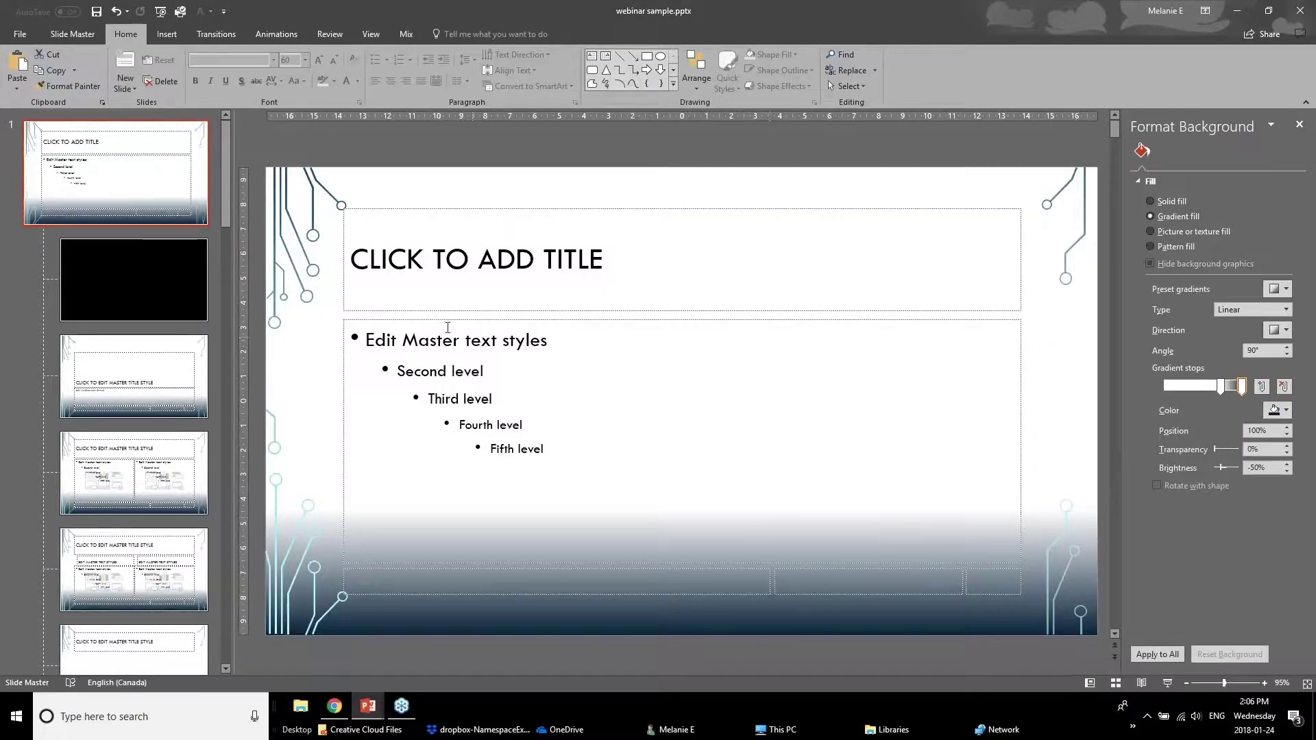
{"action": "left_click", "coordinate": [80, 32]}
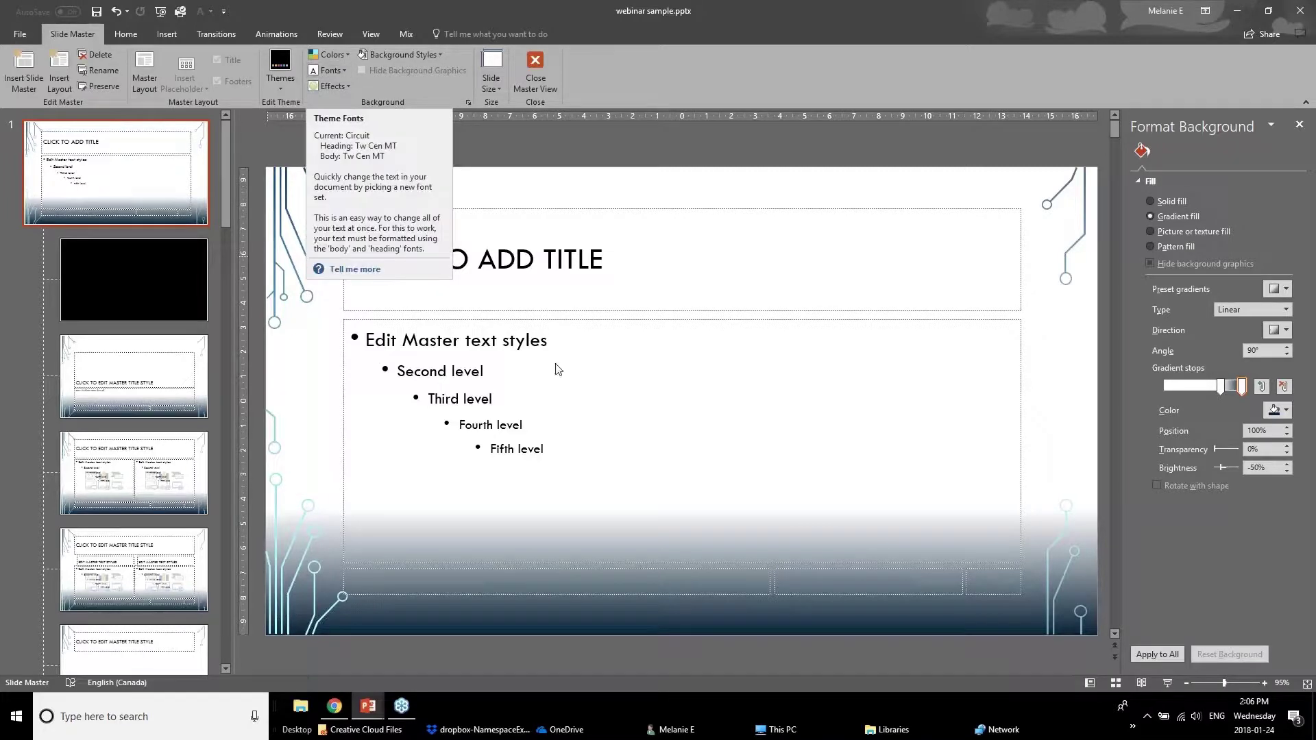
{"action": "left_click", "coordinate": [630, 307]}
{"action": "left_click_drag", "start_coordinate": [678, 309], "coordinate": [678, 285]}
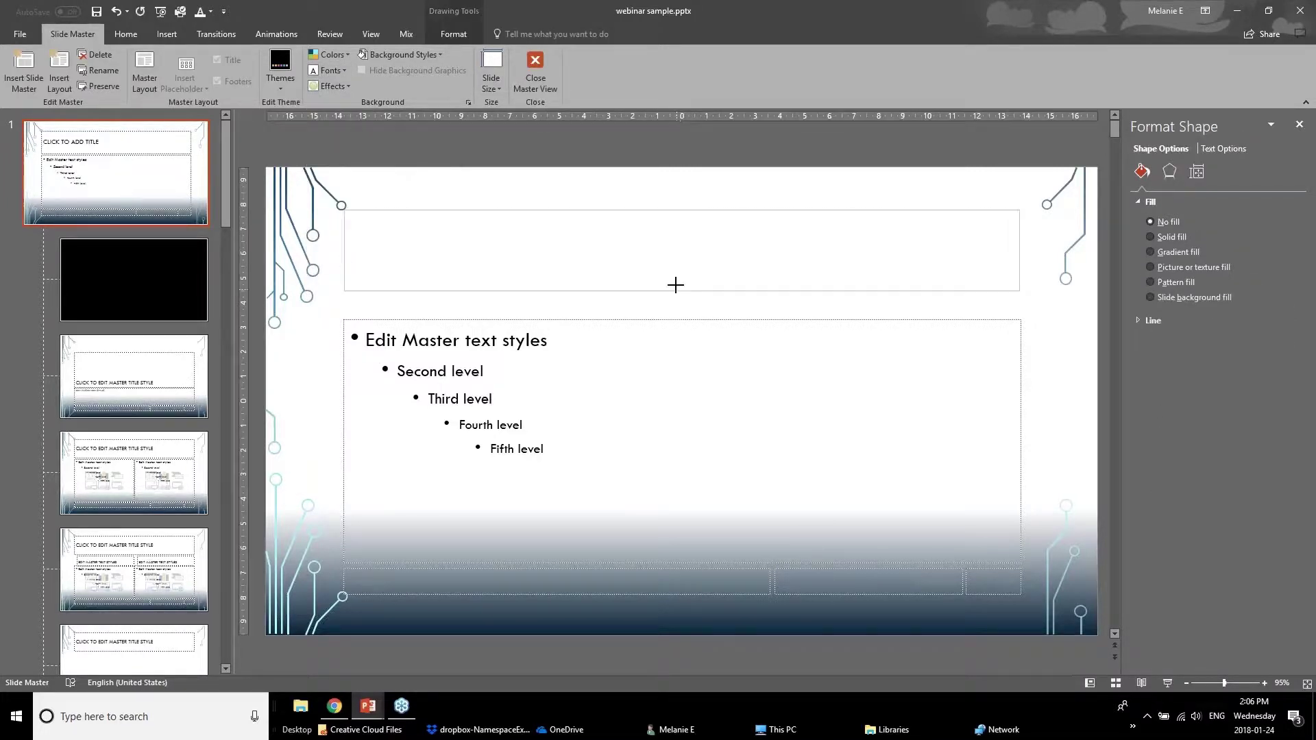
{"action": "left_click", "coordinate": [600, 250]}
{"action": "key", "text": "Escape"}
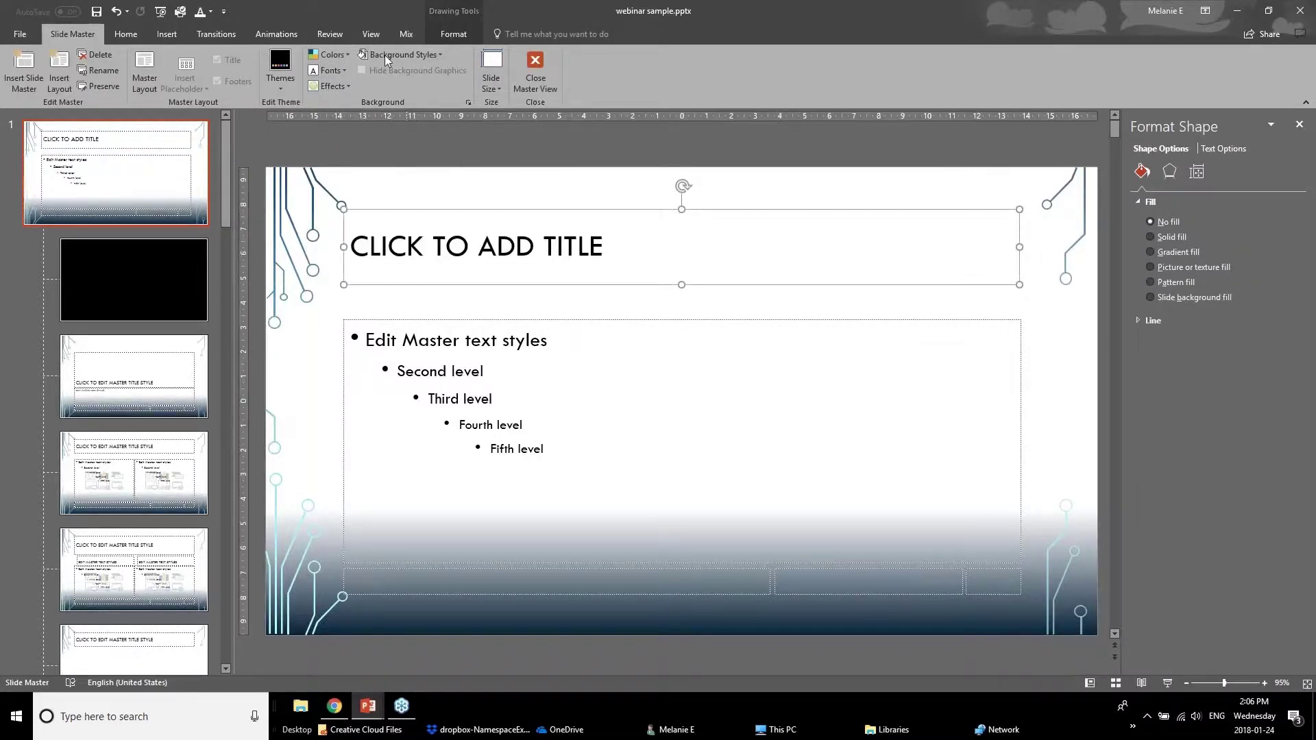
- Apply the Arial Black-Arial theme font set to the Circuit slide master
{"action": "left_click", "coordinate": [326, 73]}
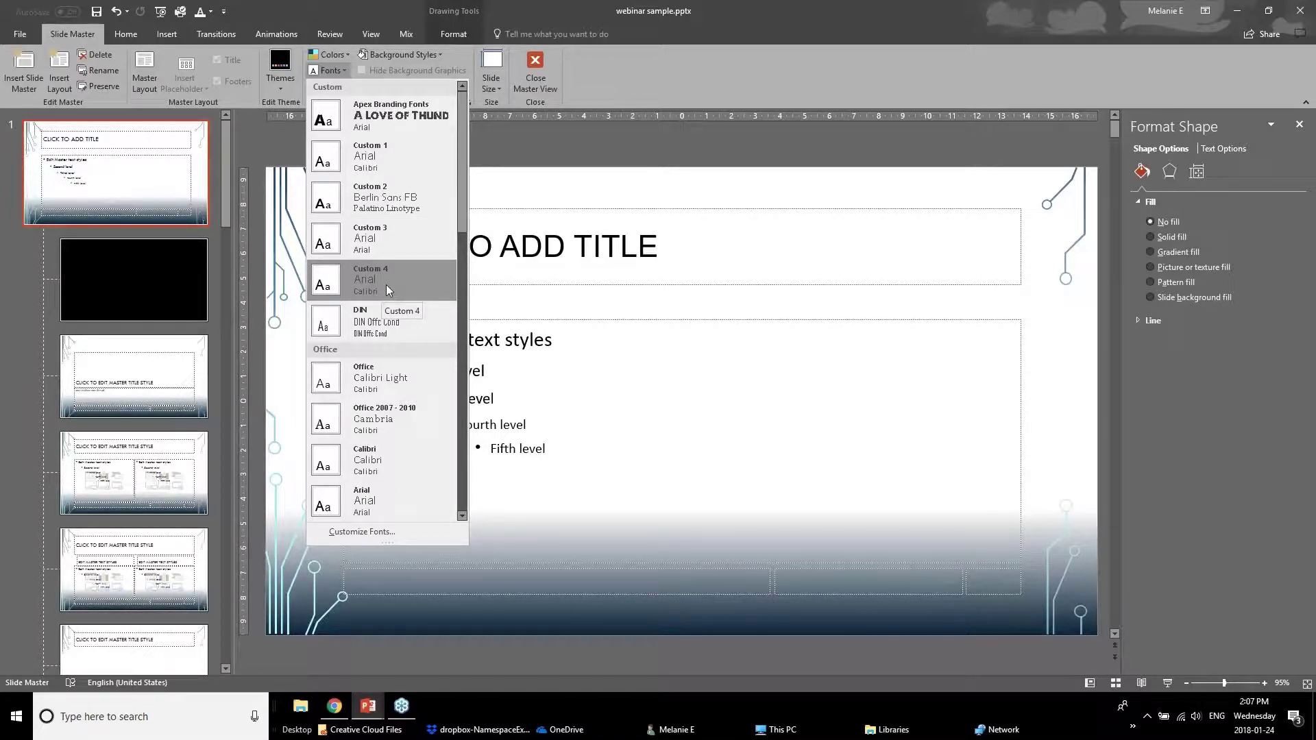
{"action": "scroll", "coordinate": [420, 394], "scroll_direction": "down", "scroll_amount": 8}
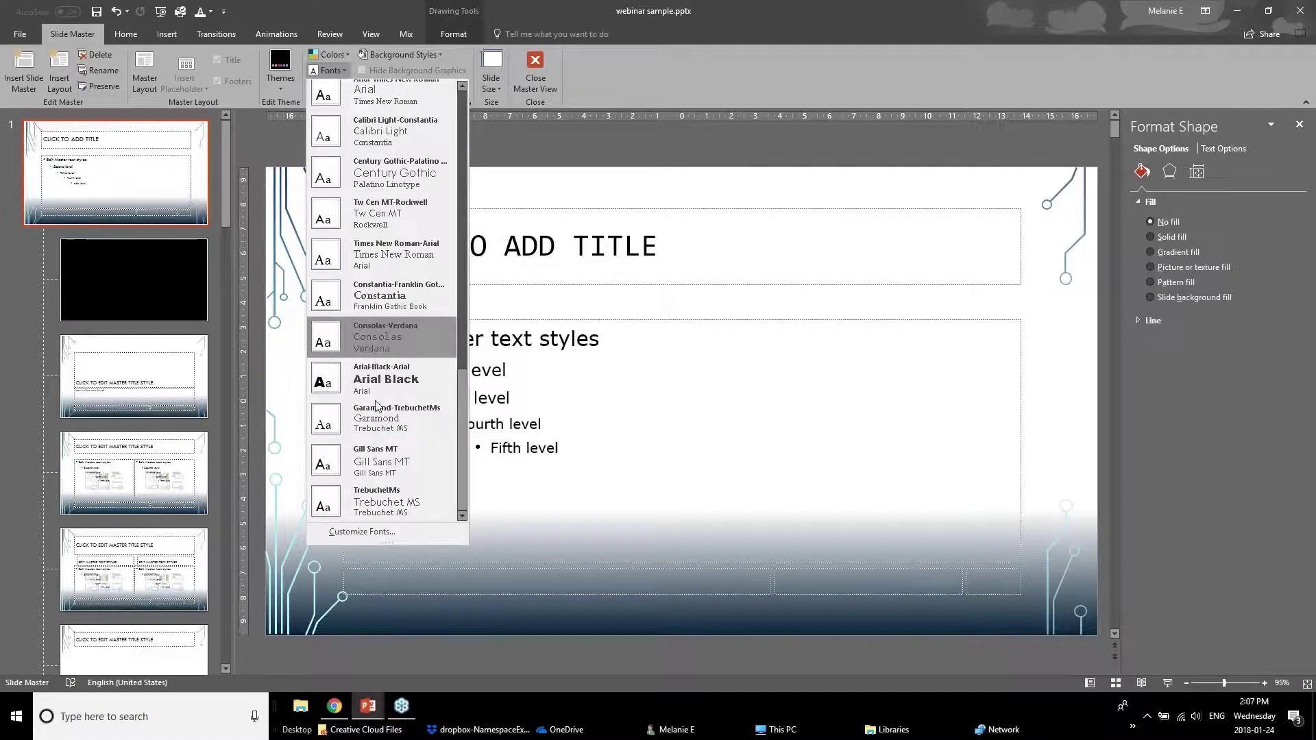
{"action": "left_click", "coordinate": [377, 373]}
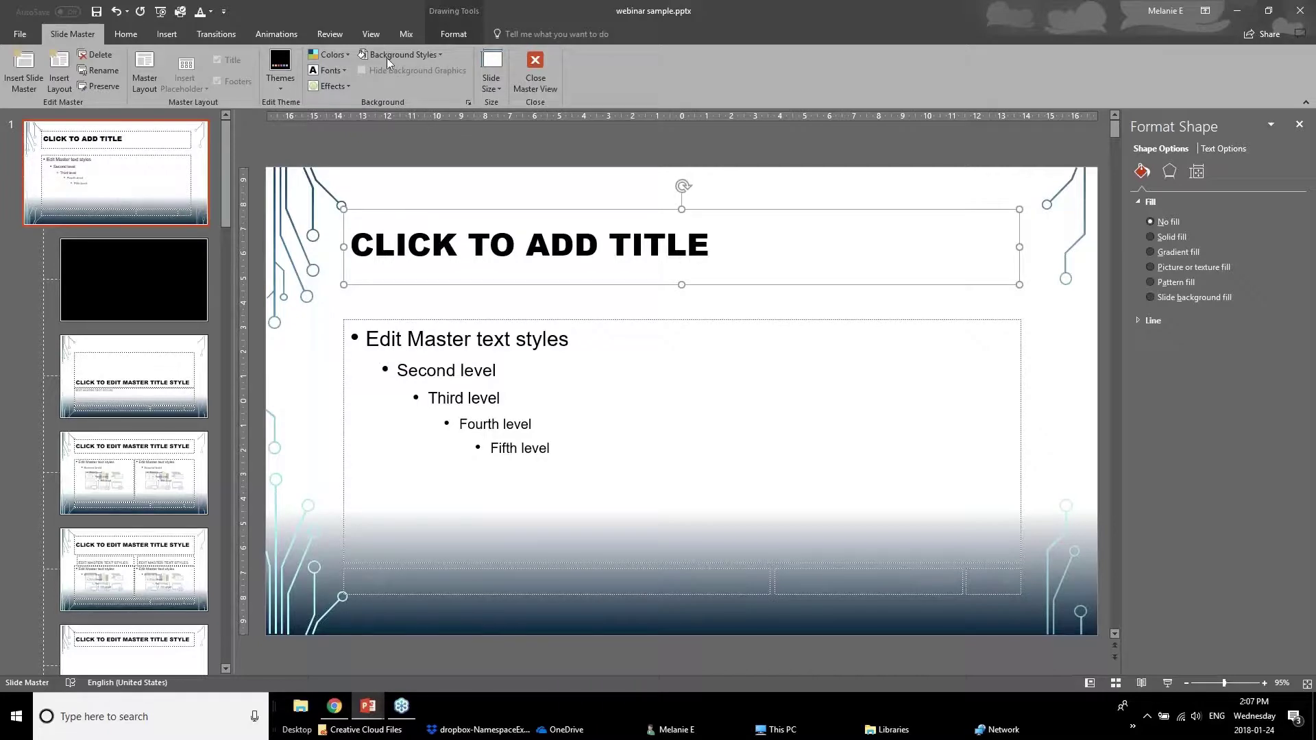
- Save a custom theme font set named Custom 5 with Arial Black headings and Arial body text
{"action": "left_click", "coordinate": [346, 70]}
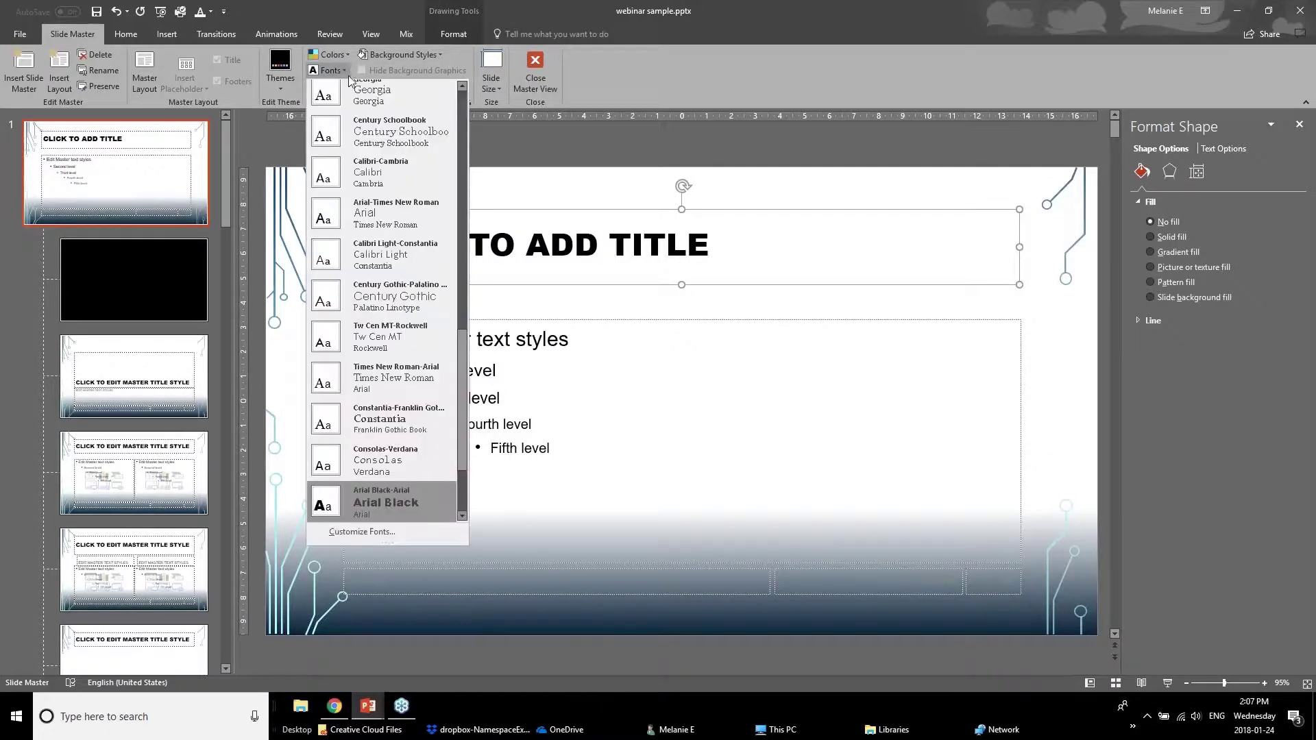
{"action": "left_click", "coordinate": [335, 531]}
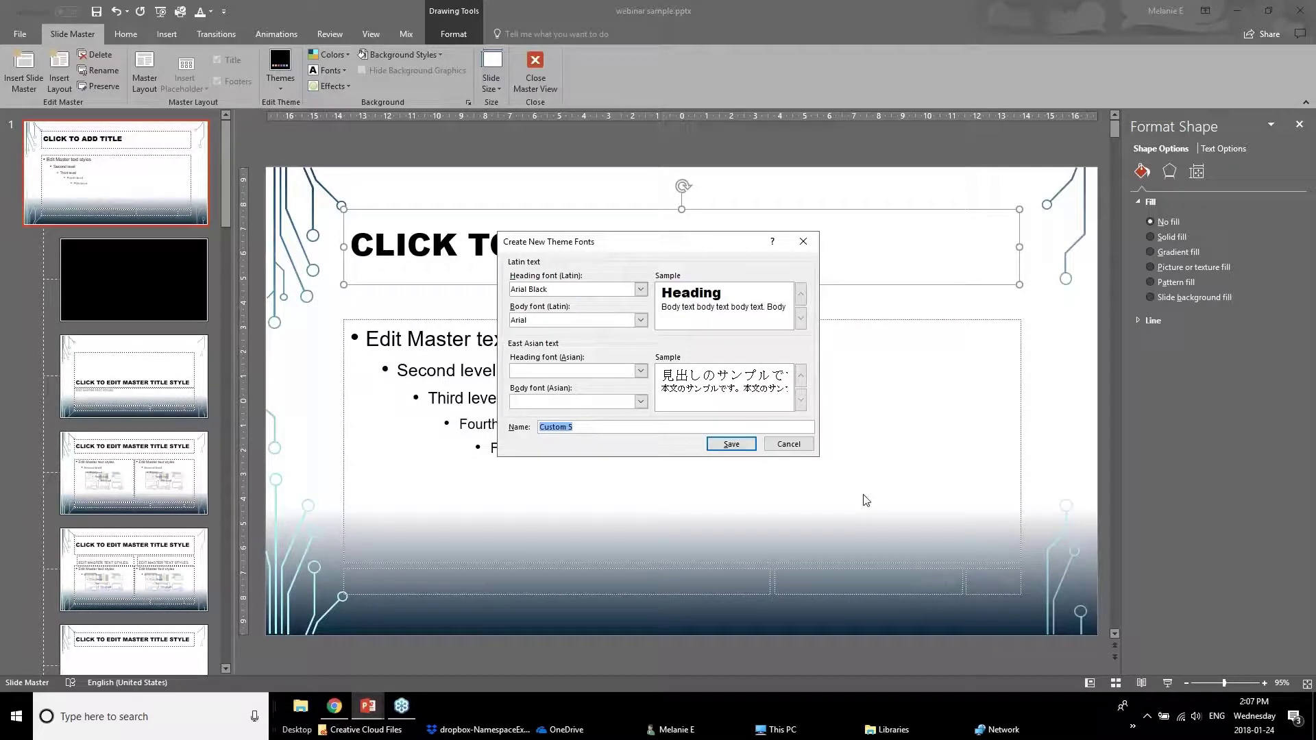
{"action": "left_click", "coordinate": [729, 444]}
{"action": "left_click", "coordinate": [480, 150]}
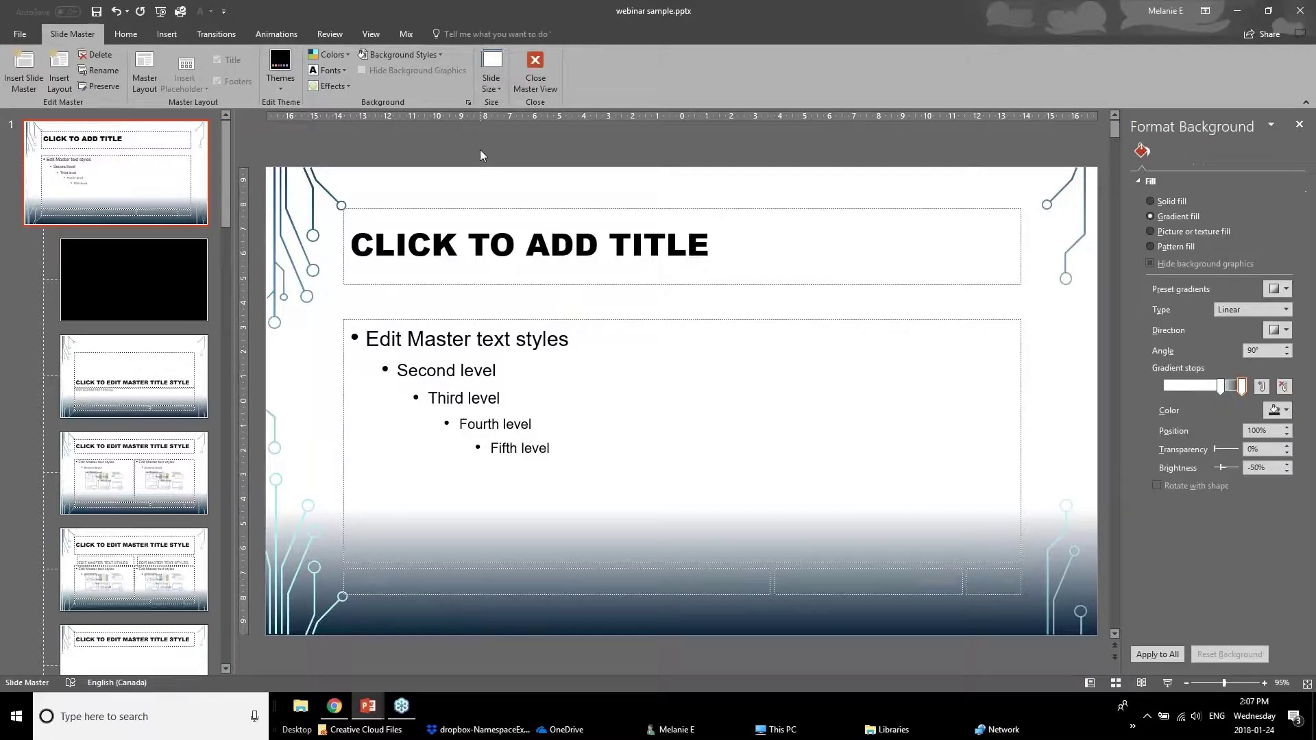
- Examine the settings for creating new theme colours, including the custom RGB values for Accent 1, and leave without saving
{"action": "left_click", "coordinate": [495, 249]}
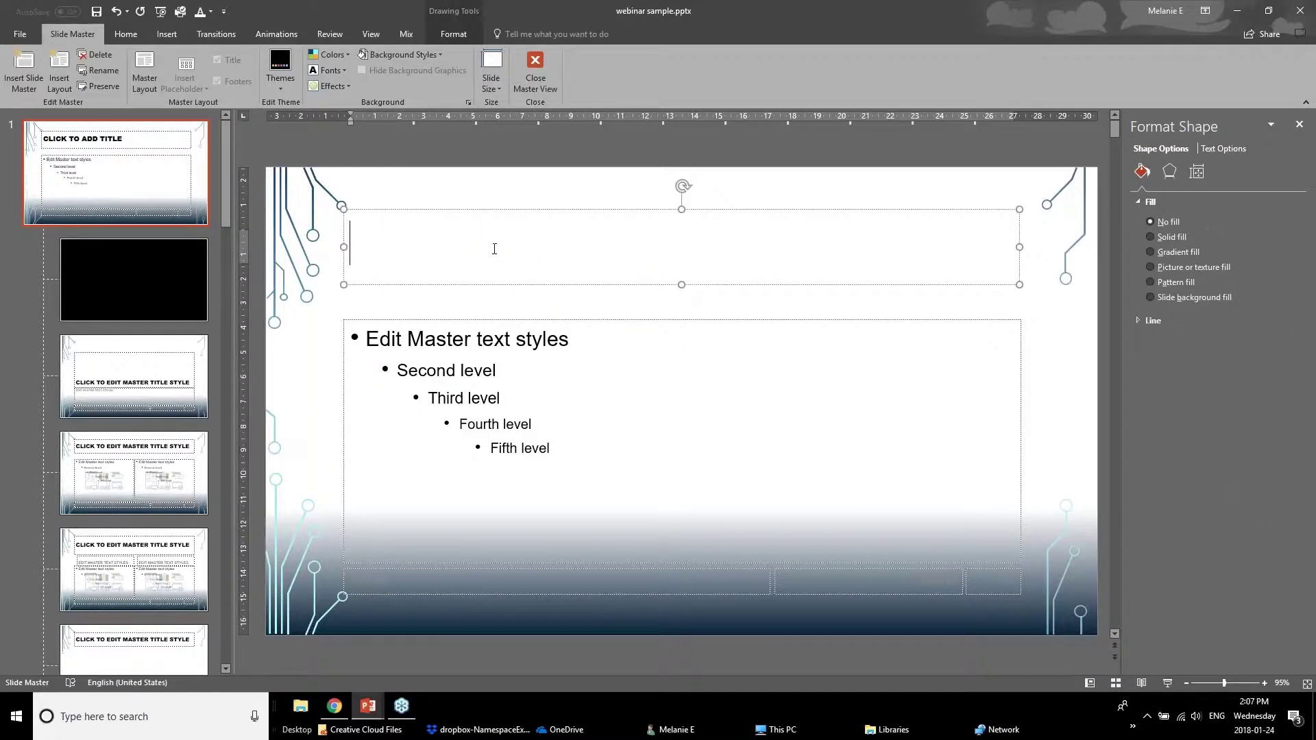
{"action": "left_click", "coordinate": [336, 56]}
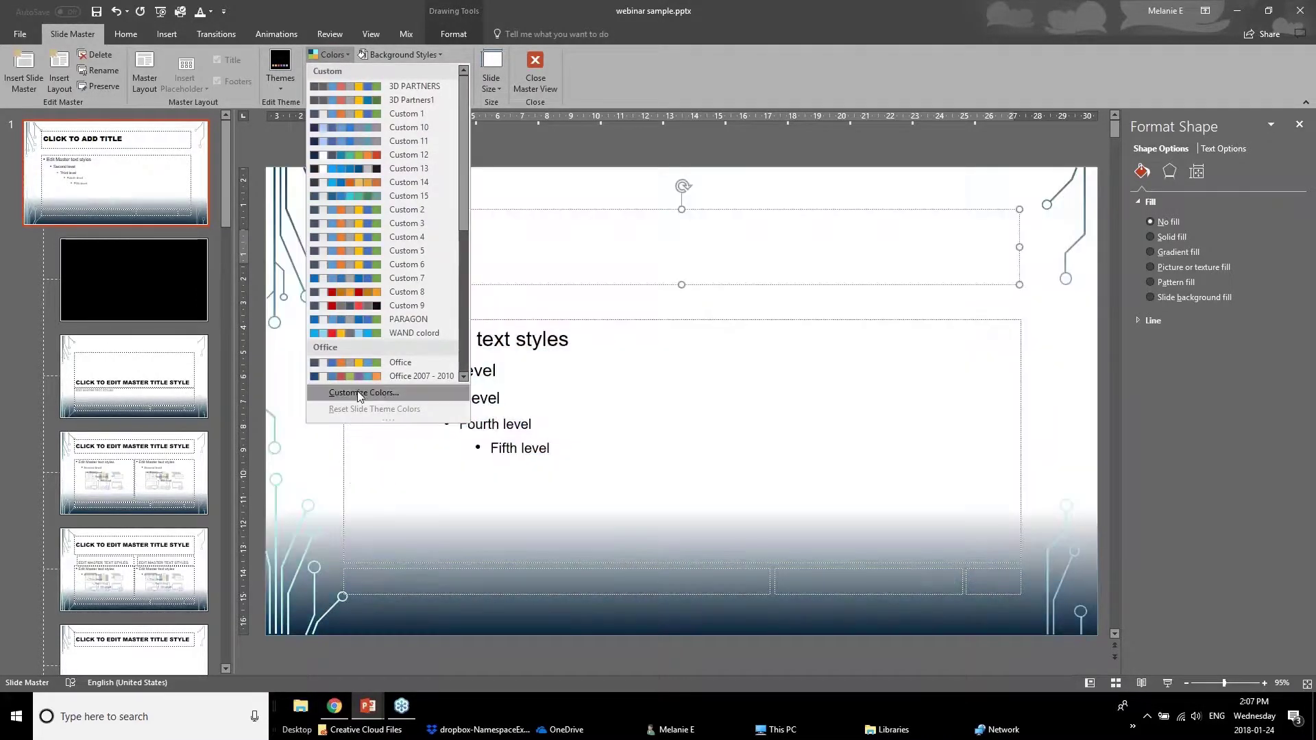
{"action": "left_click", "coordinate": [356, 392]}
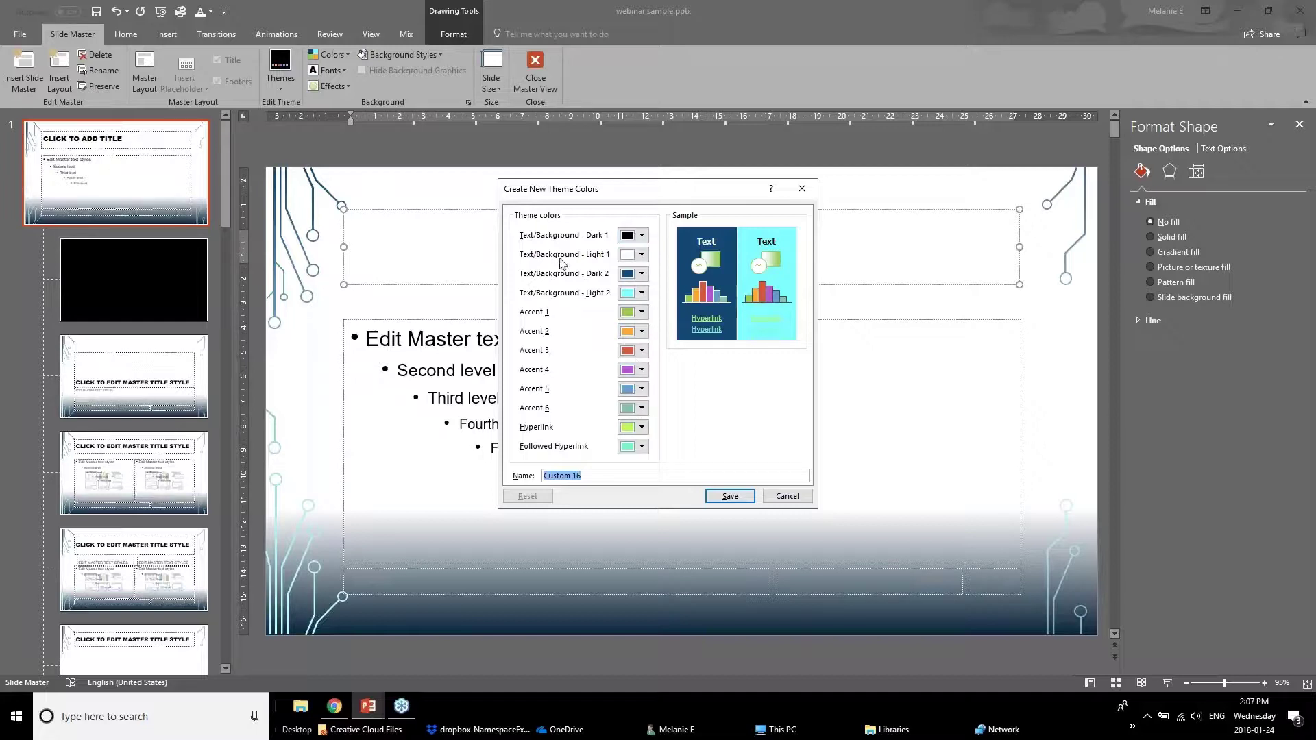
{"action": "left_click", "coordinate": [631, 312]}
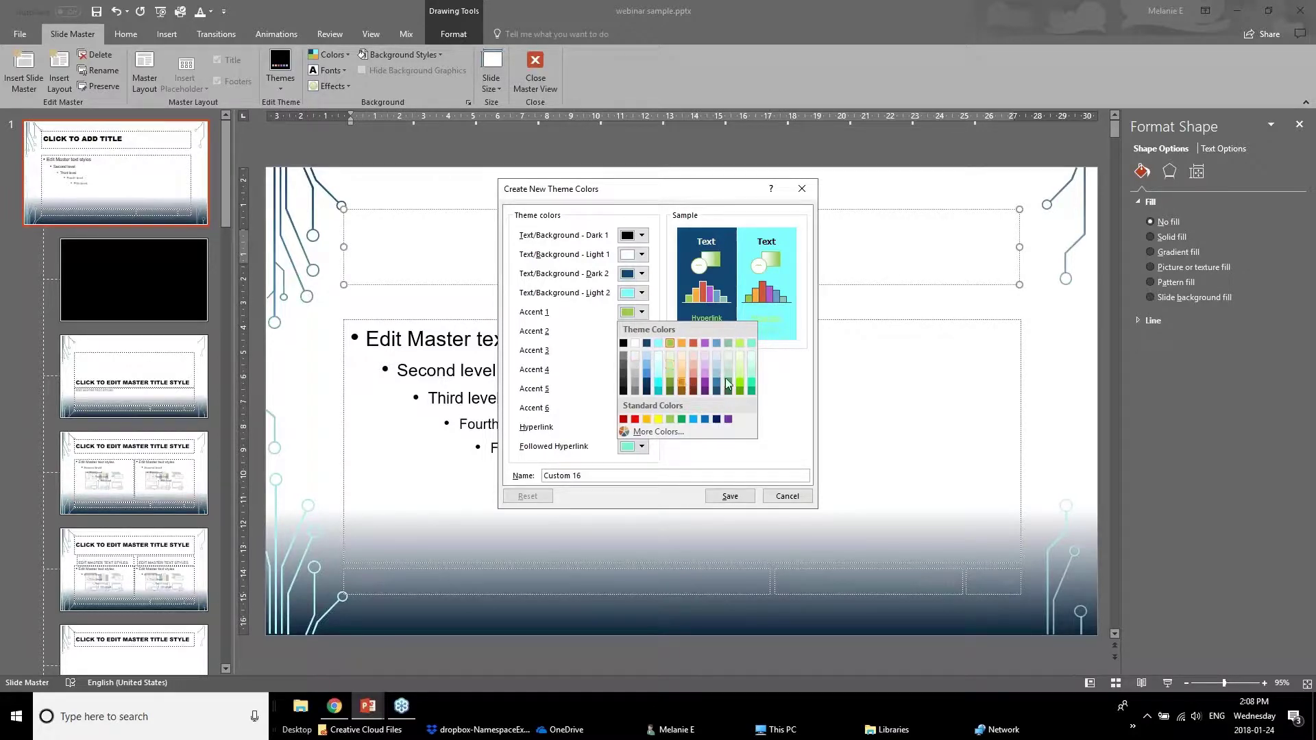
{"action": "left_click", "coordinate": [656, 432]}
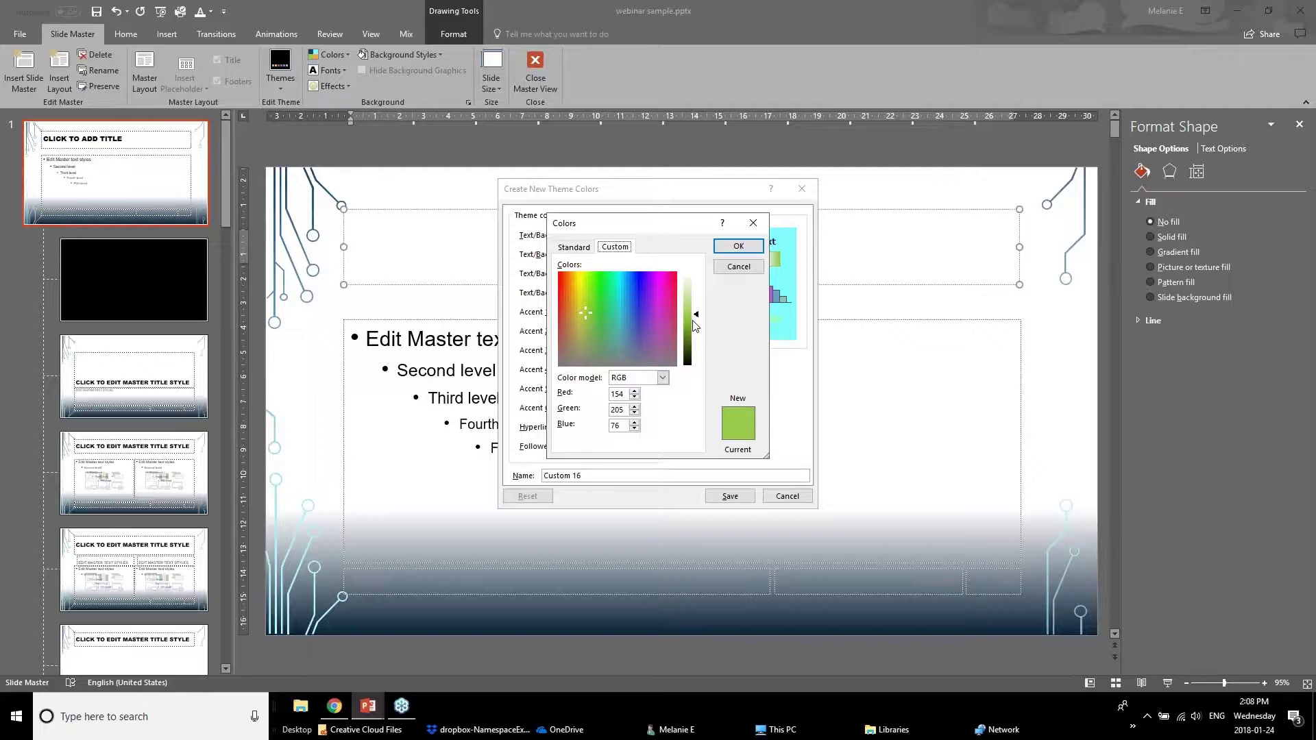
{"action": "left_click", "coordinate": [738, 247]}
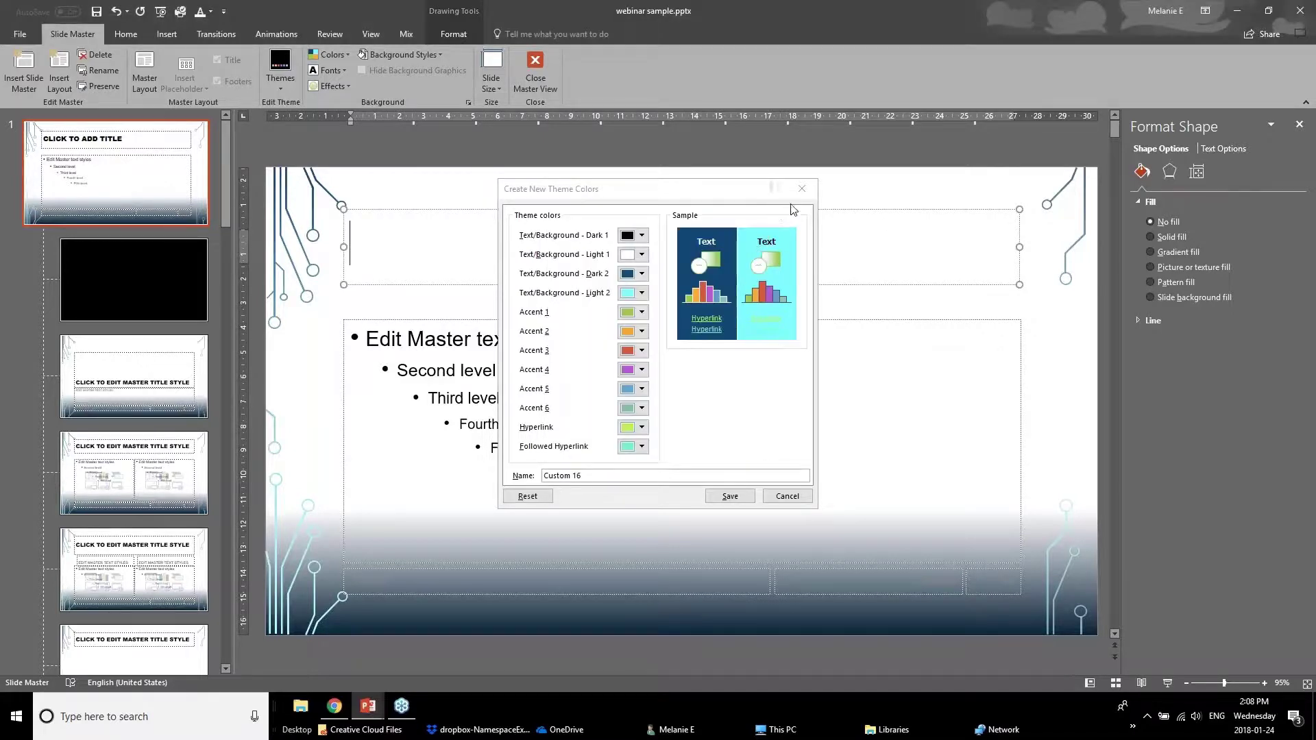
{"action": "left_click", "coordinate": [801, 188]}
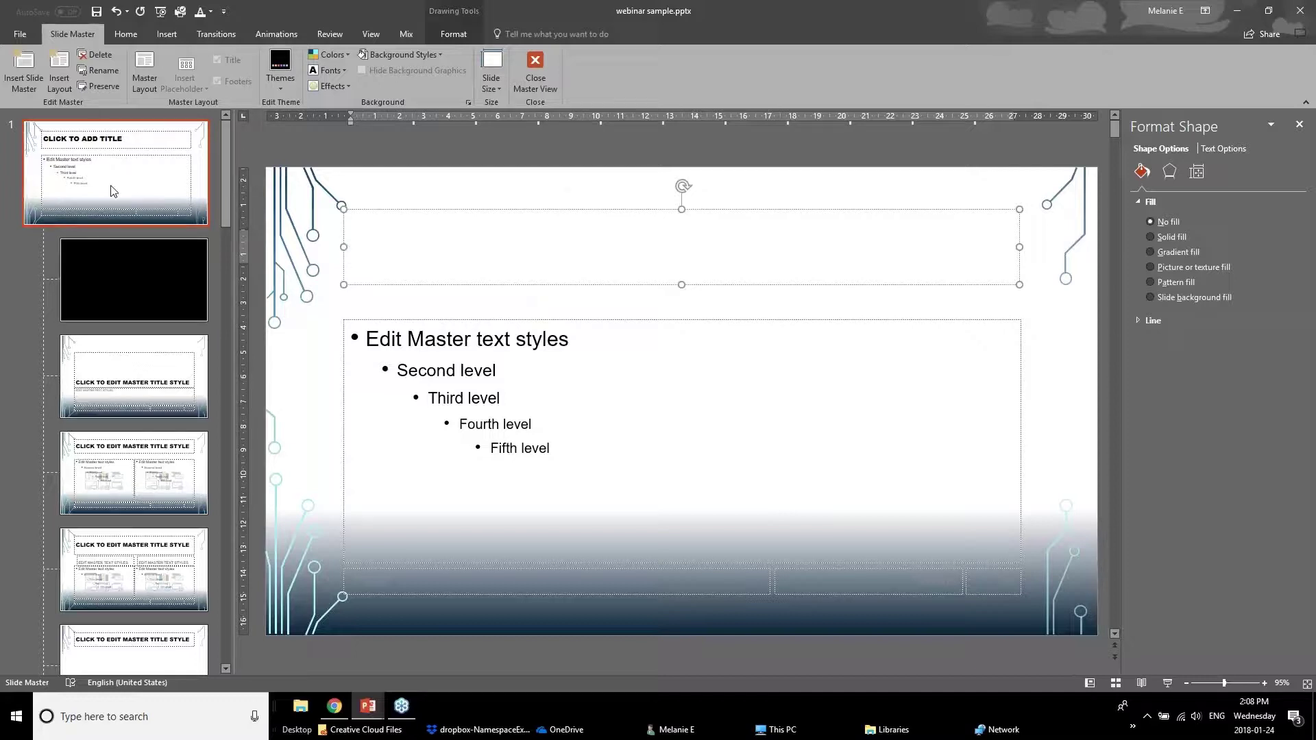
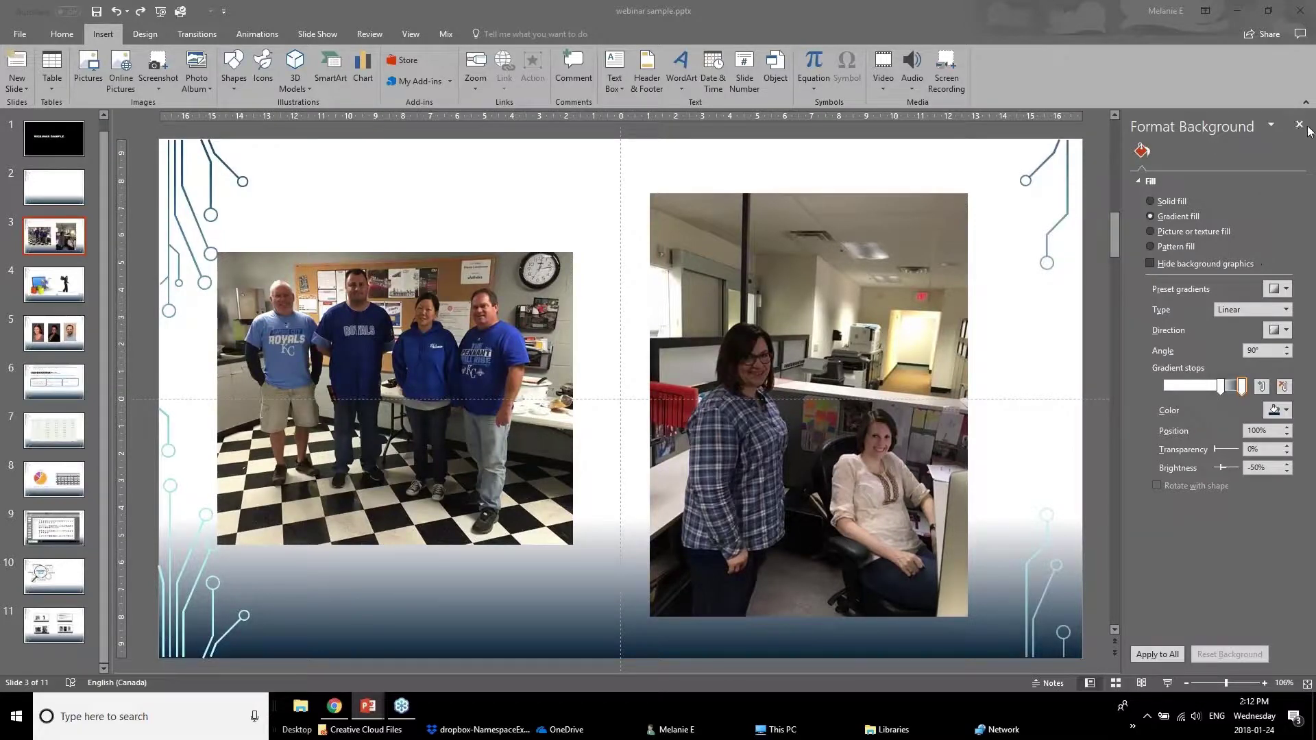
- Close the Format Background pane and brighten the group photo on slide 3 with the +40% brightness preset at normal contrast
{"action": "left_click", "coordinate": [1300, 125]}
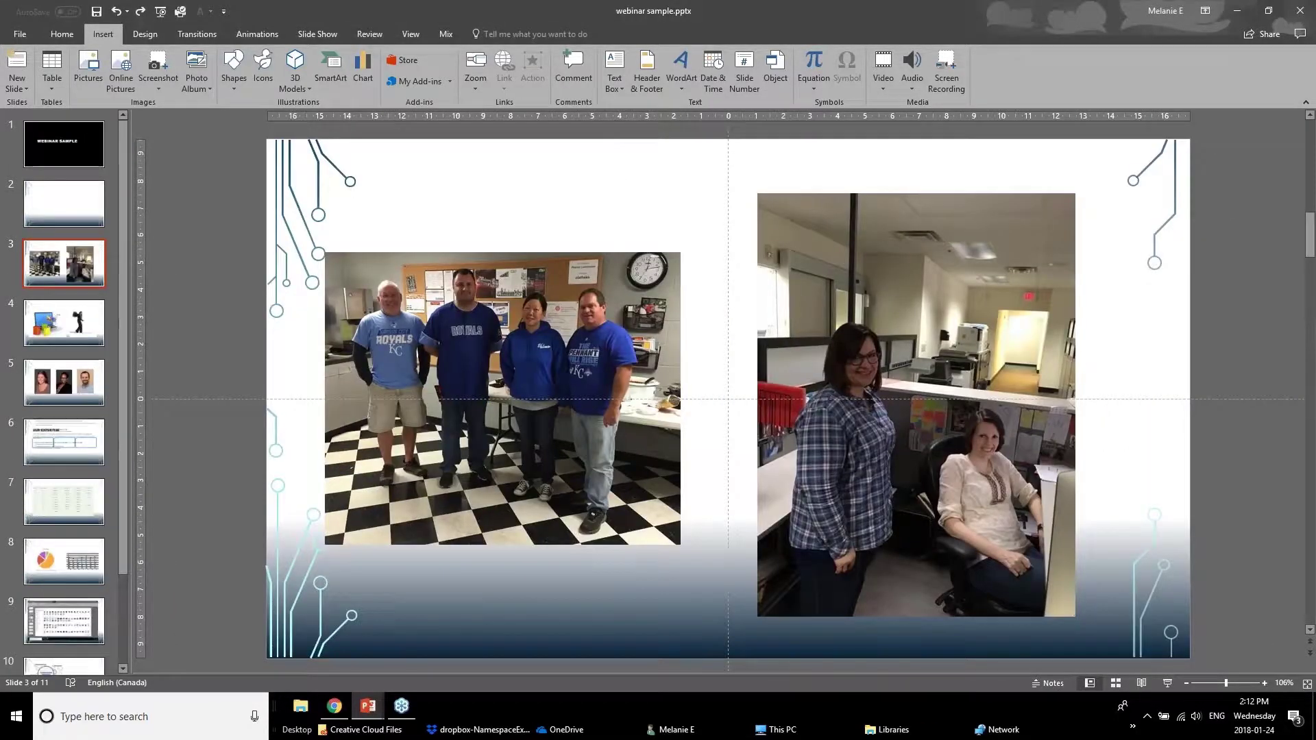
{"action": "left_click", "coordinate": [525, 363]}
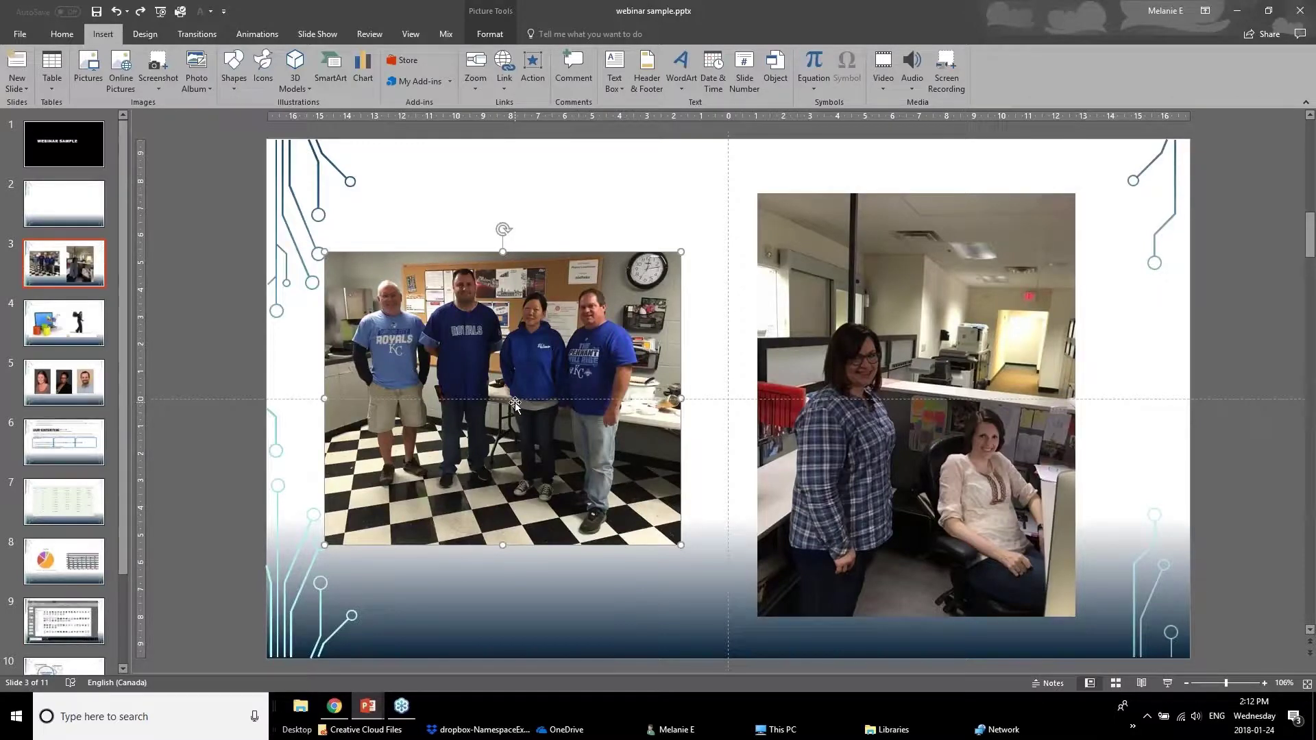
{"action": "left_click", "coordinate": [495, 17]}
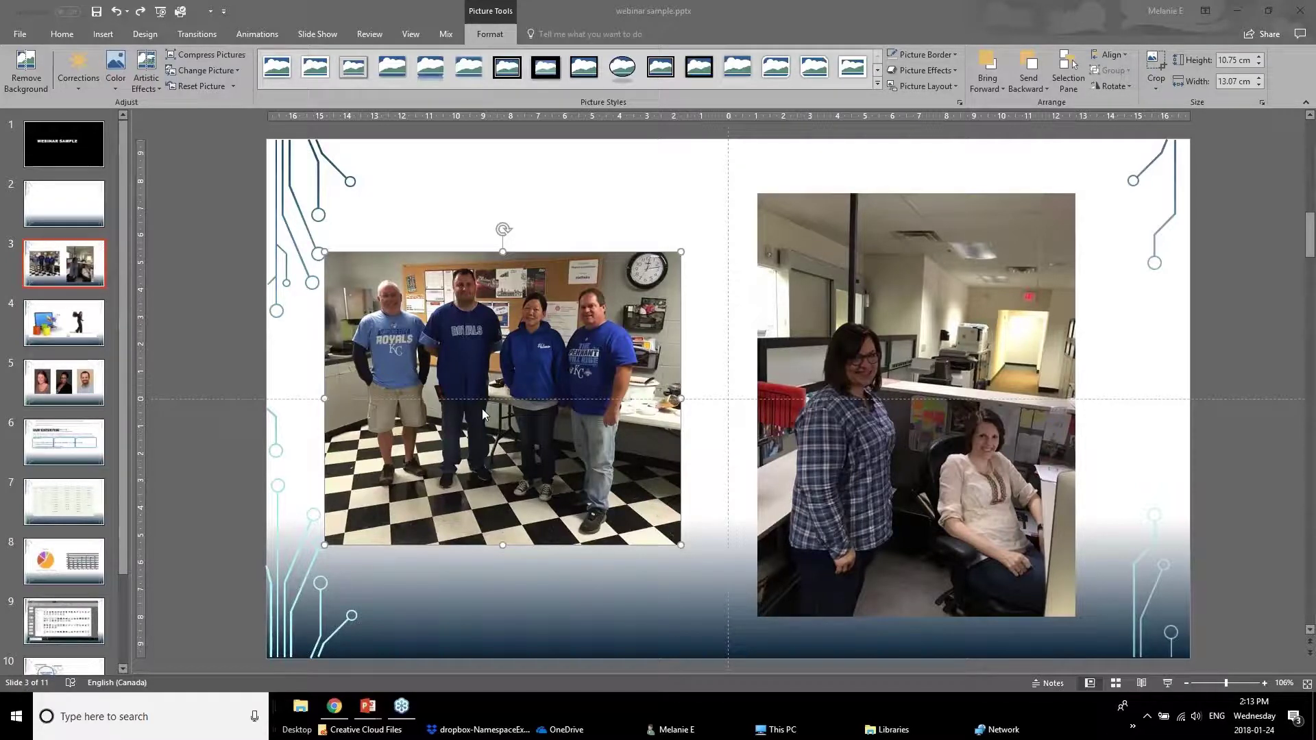
{"action": "left_click", "coordinate": [80, 82]}
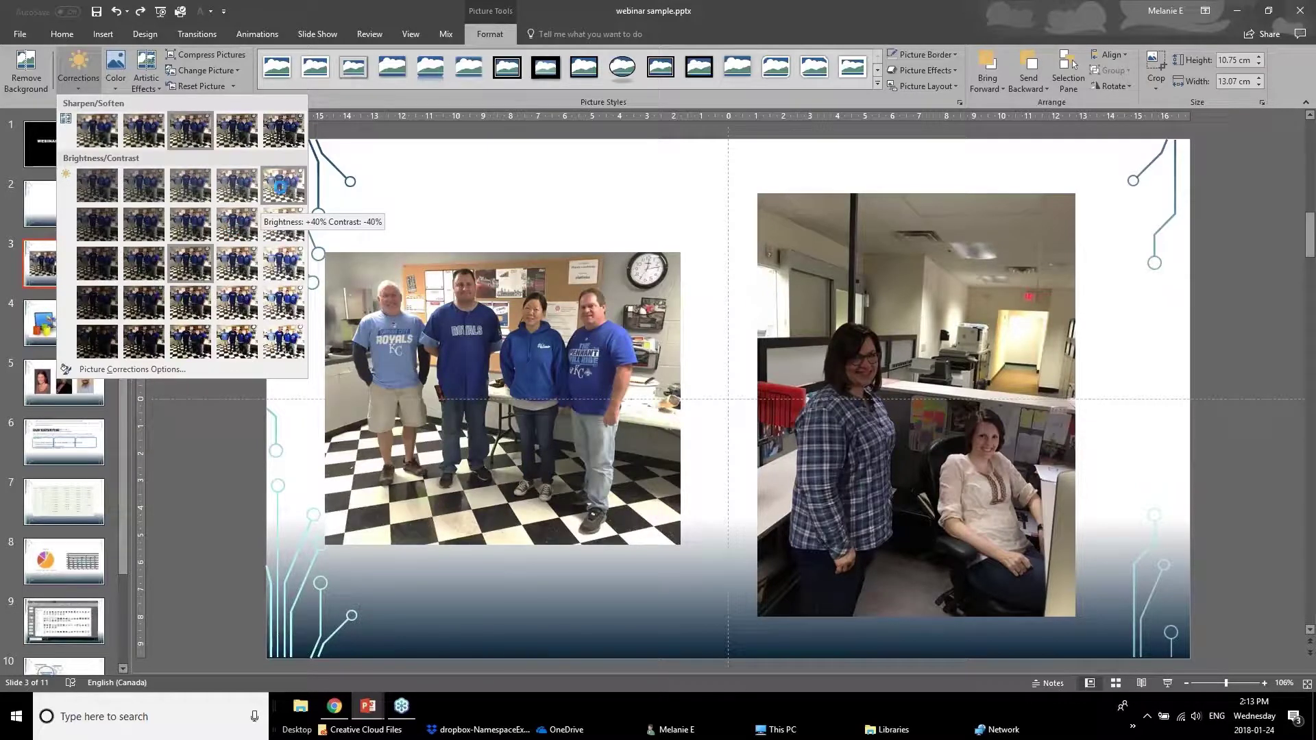
{"action": "left_click", "coordinate": [284, 267]}
{"action": "left_click", "coordinate": [248, 455]}
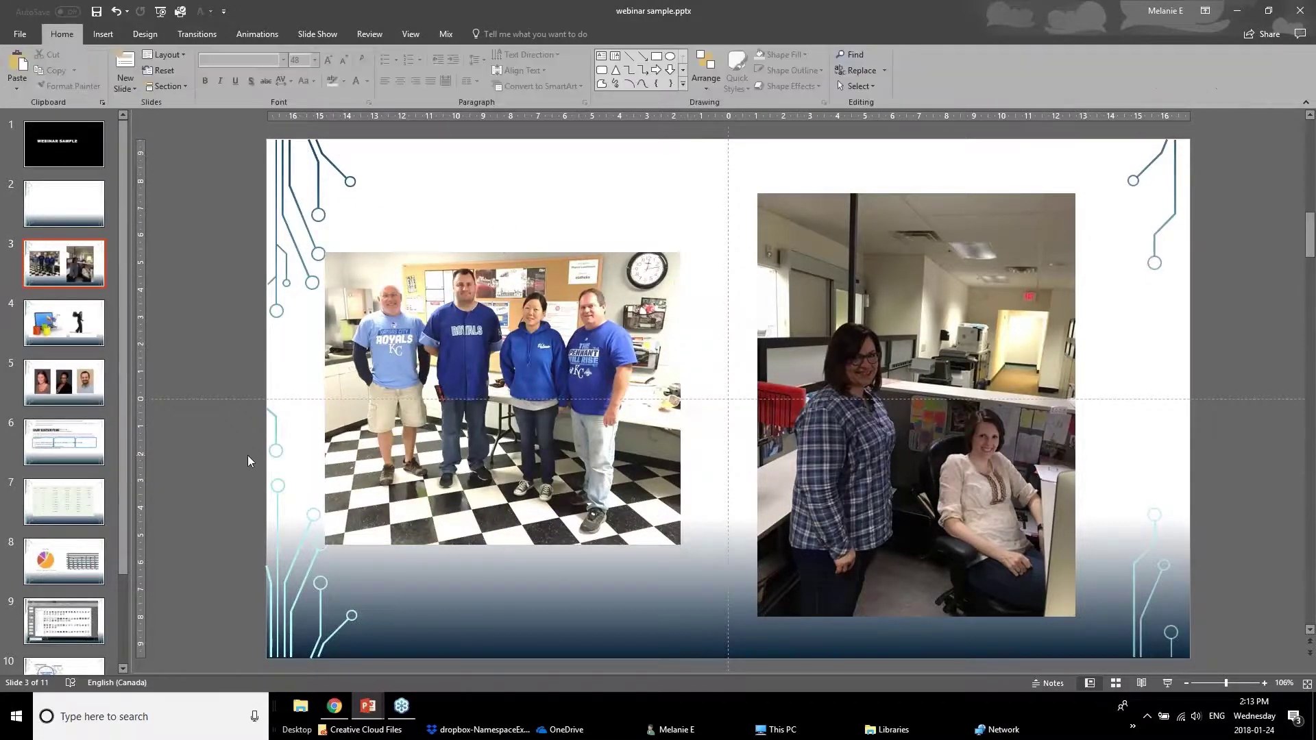
- Reduce the colour saturation of the group photo using the preset just above 0%
{"action": "left_click", "coordinate": [511, 421]}
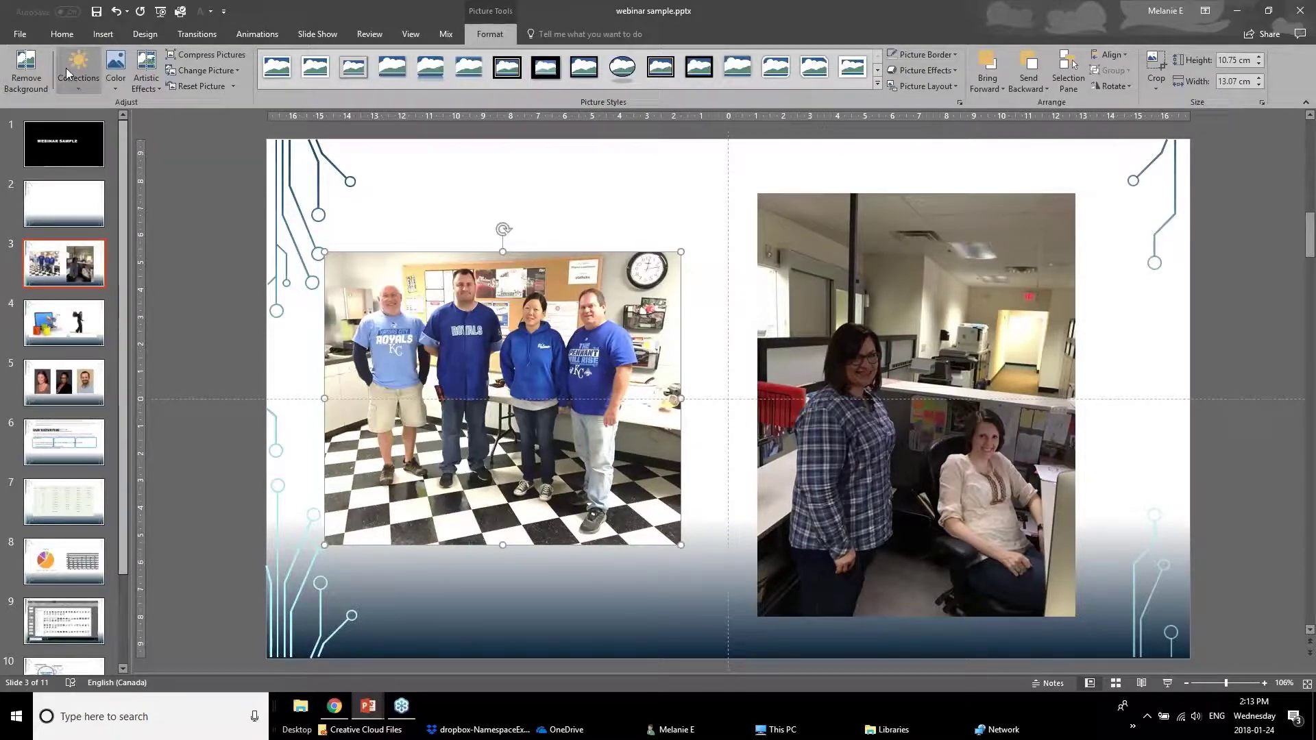
{"action": "left_click", "coordinate": [114, 71]}
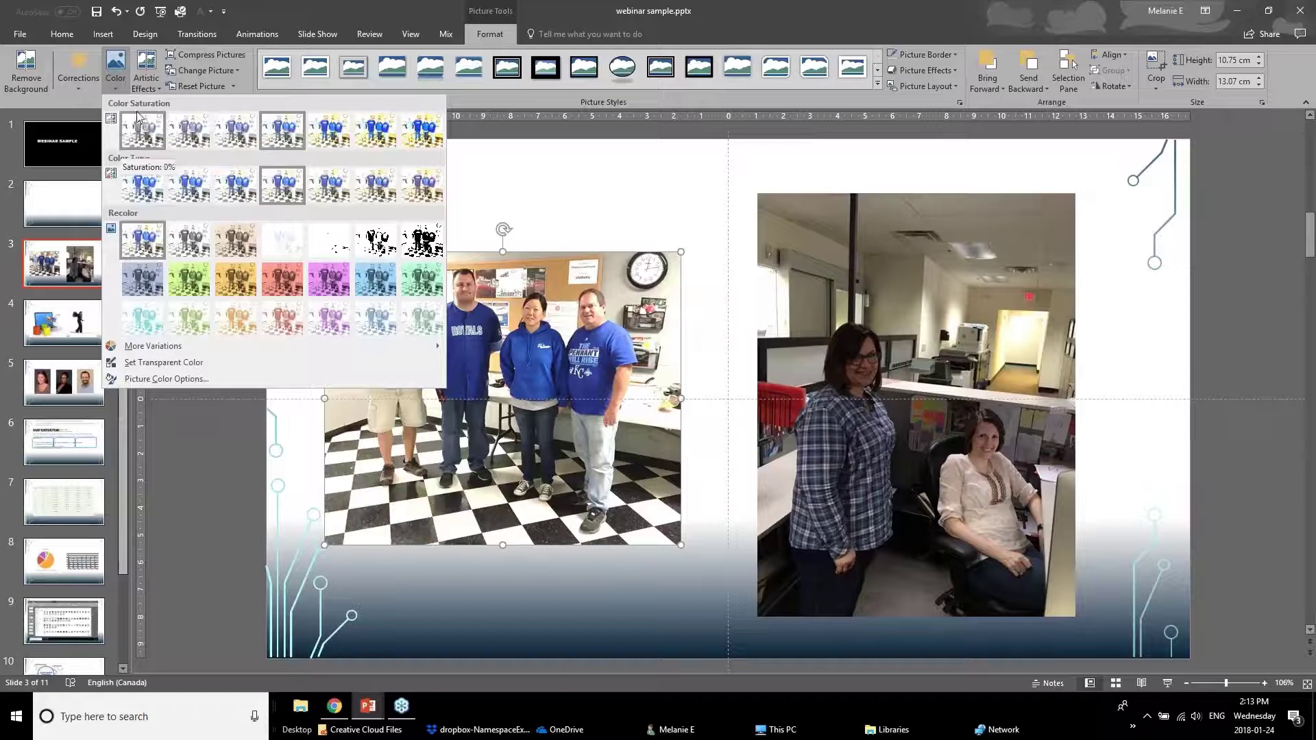
{"action": "left_click", "coordinate": [186, 137]}
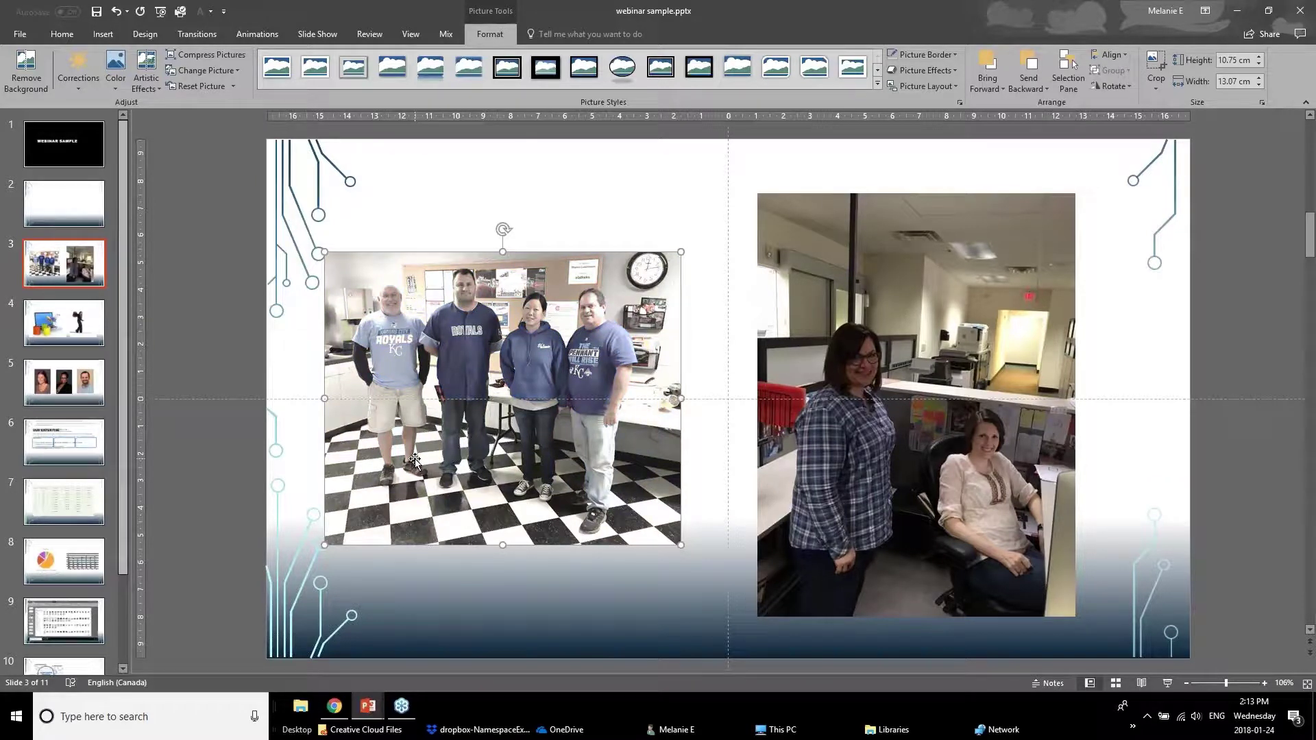
{"action": "left_click", "coordinate": [222, 484]}
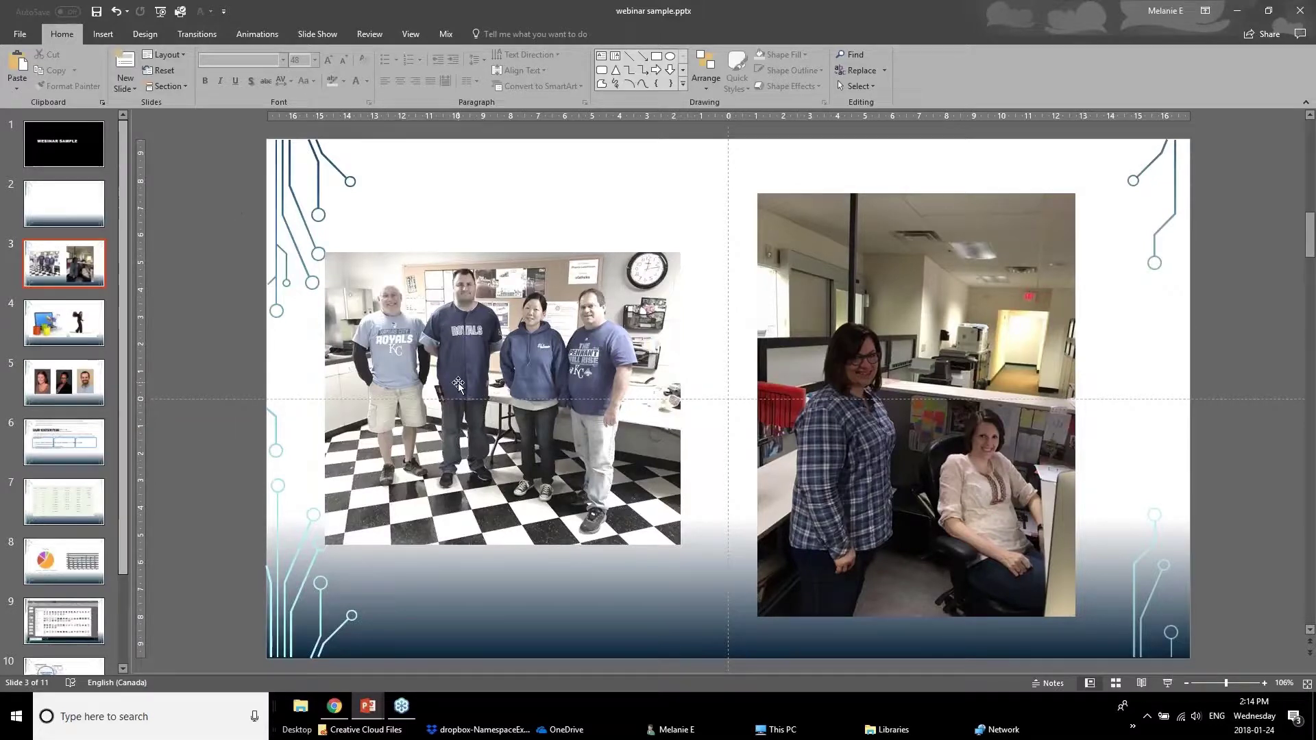
- Brighten the photo of the two women at the desk by one preset level, keeping its contrast
{"action": "left_click", "coordinate": [1062, 406]}
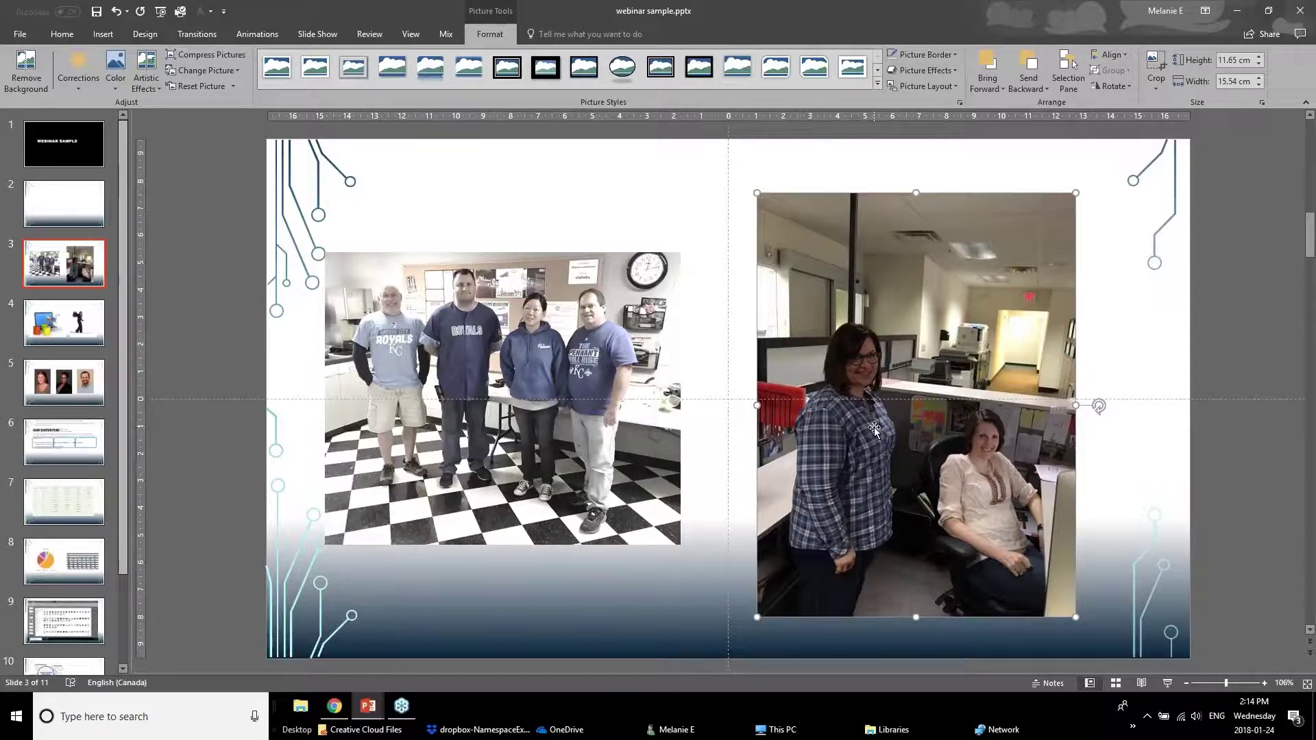
{"action": "left_click", "coordinate": [63, 86]}
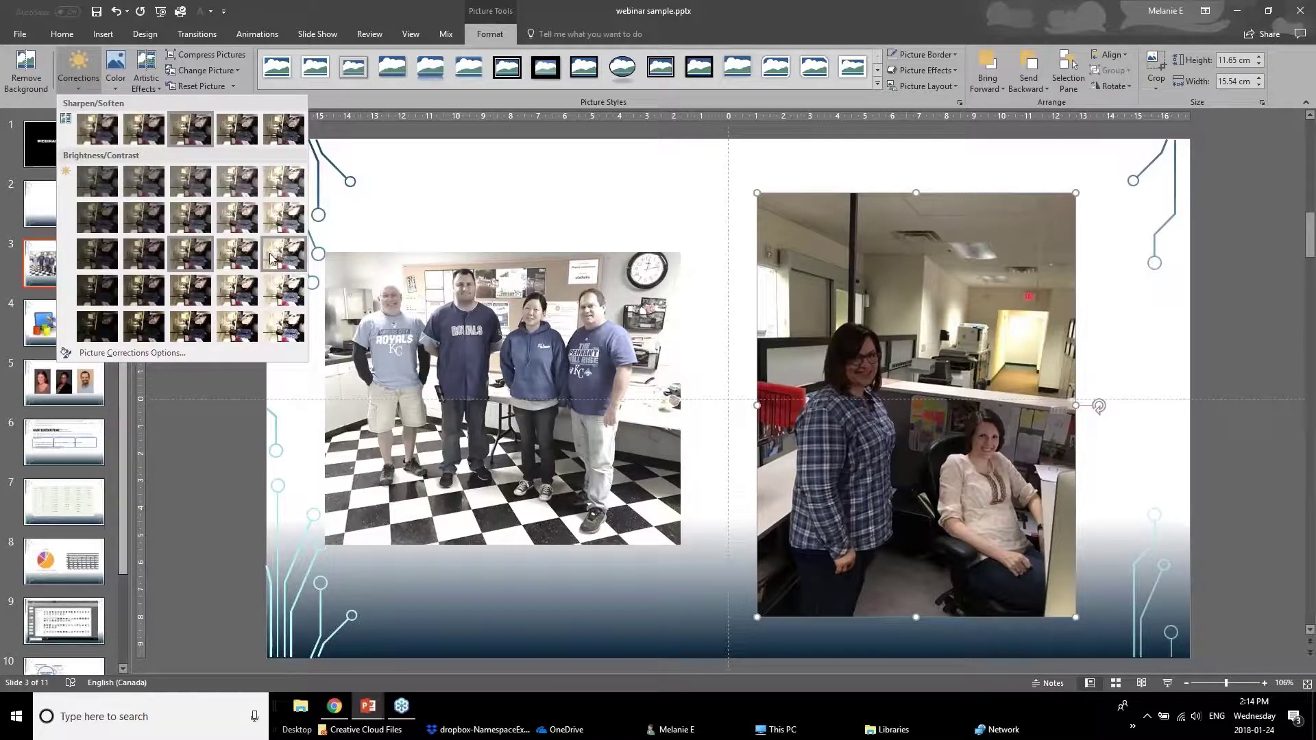
{"action": "left_click", "coordinate": [229, 254]}
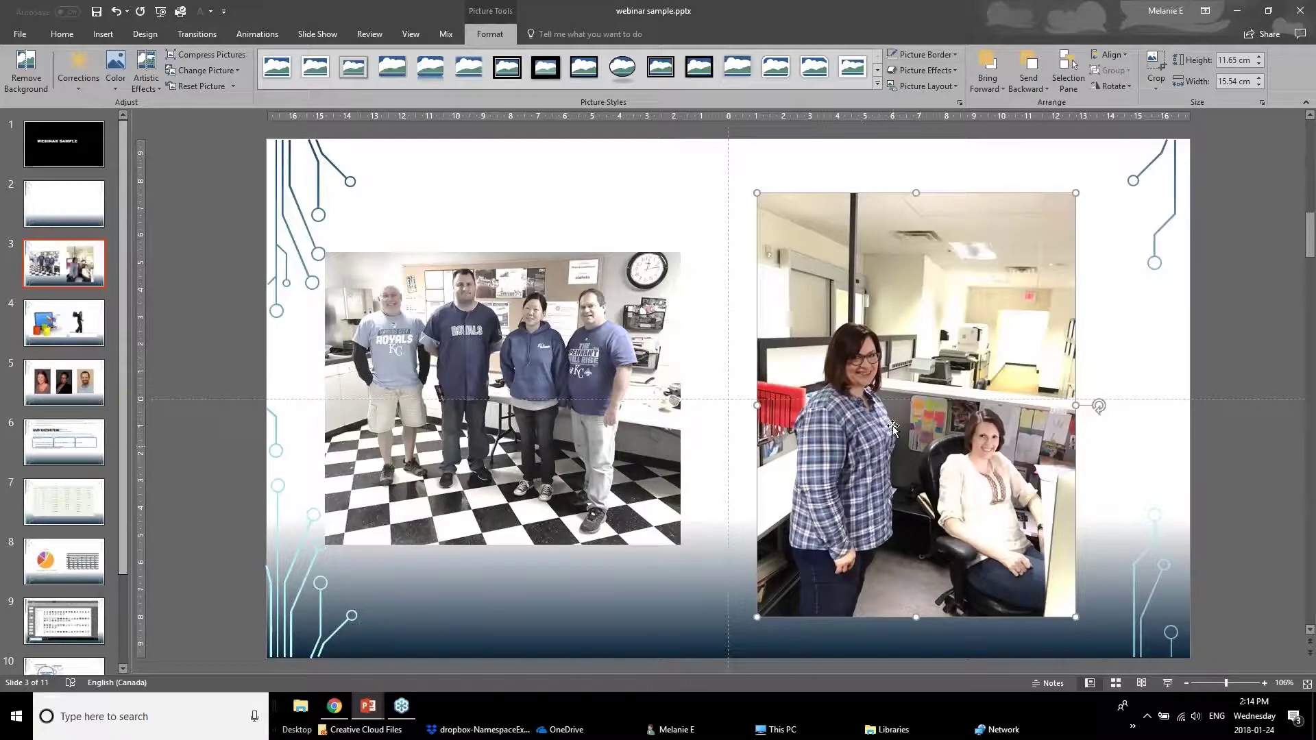
- Crop the photo of the two women along its upper, lower and left edges to about 9.95 by 7.9 cm
{"action": "left_click", "coordinate": [1158, 68]}
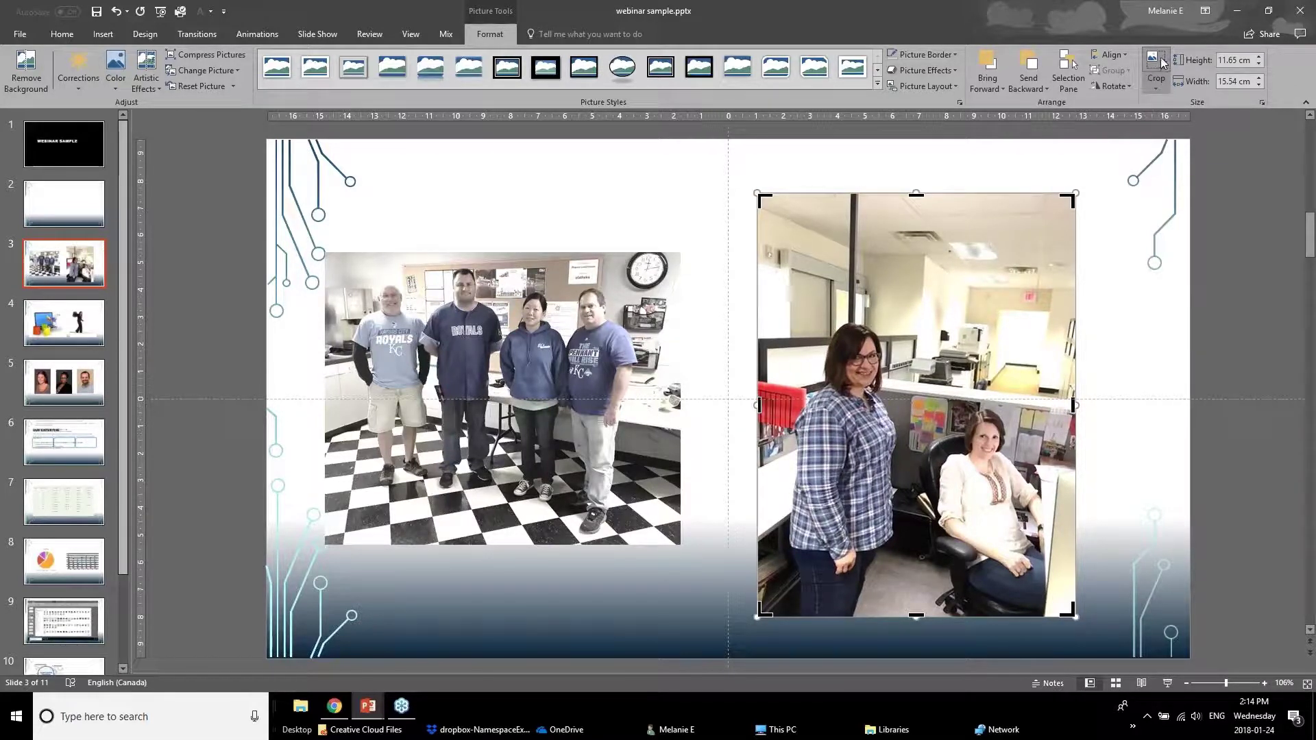
{"action": "left_click_drag", "start_coordinate": [917, 197], "coordinate": [928, 318]}
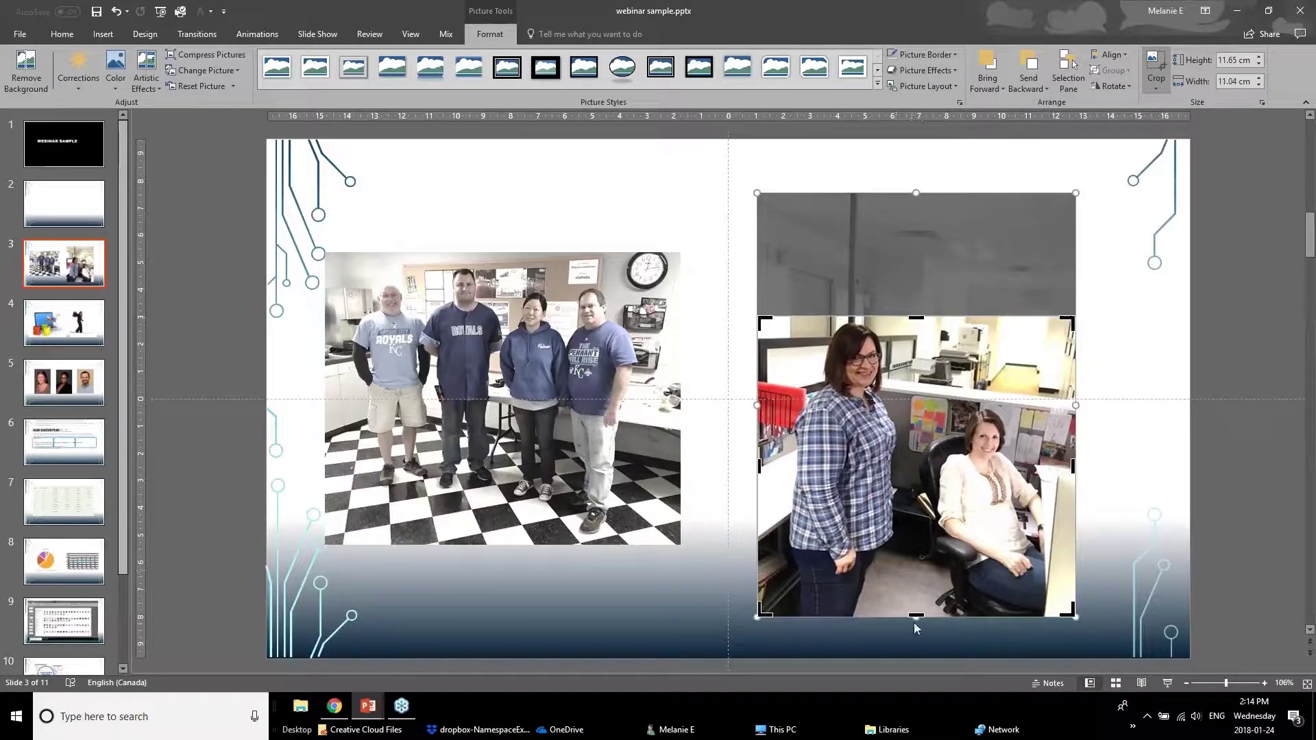
{"action": "left_click_drag", "start_coordinate": [916, 617], "coordinate": [941, 533]}
{"action": "left_click_drag", "start_coordinate": [758, 414], "coordinate": [804, 412]}
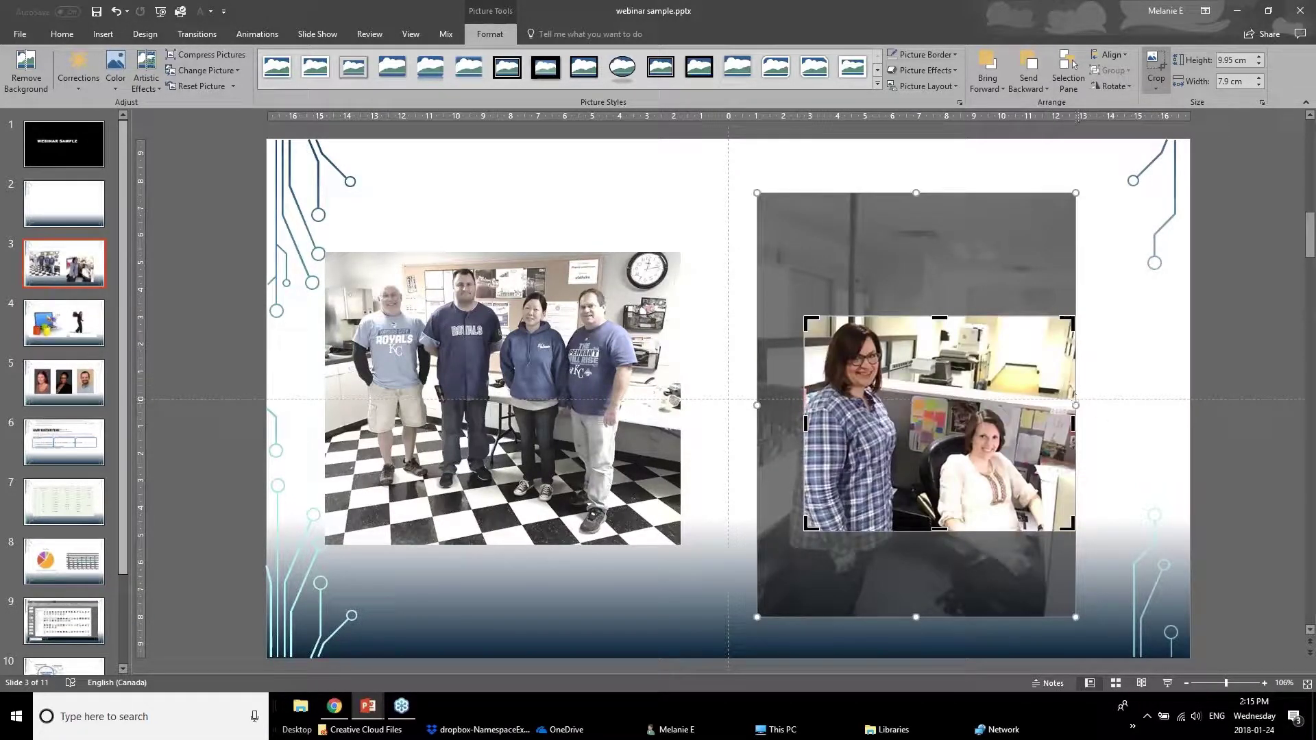
{"action": "left_click_drag", "start_coordinate": [1075, 405], "coordinate": [1086, 419]}
{"action": "left_click", "coordinate": [1123, 492]}
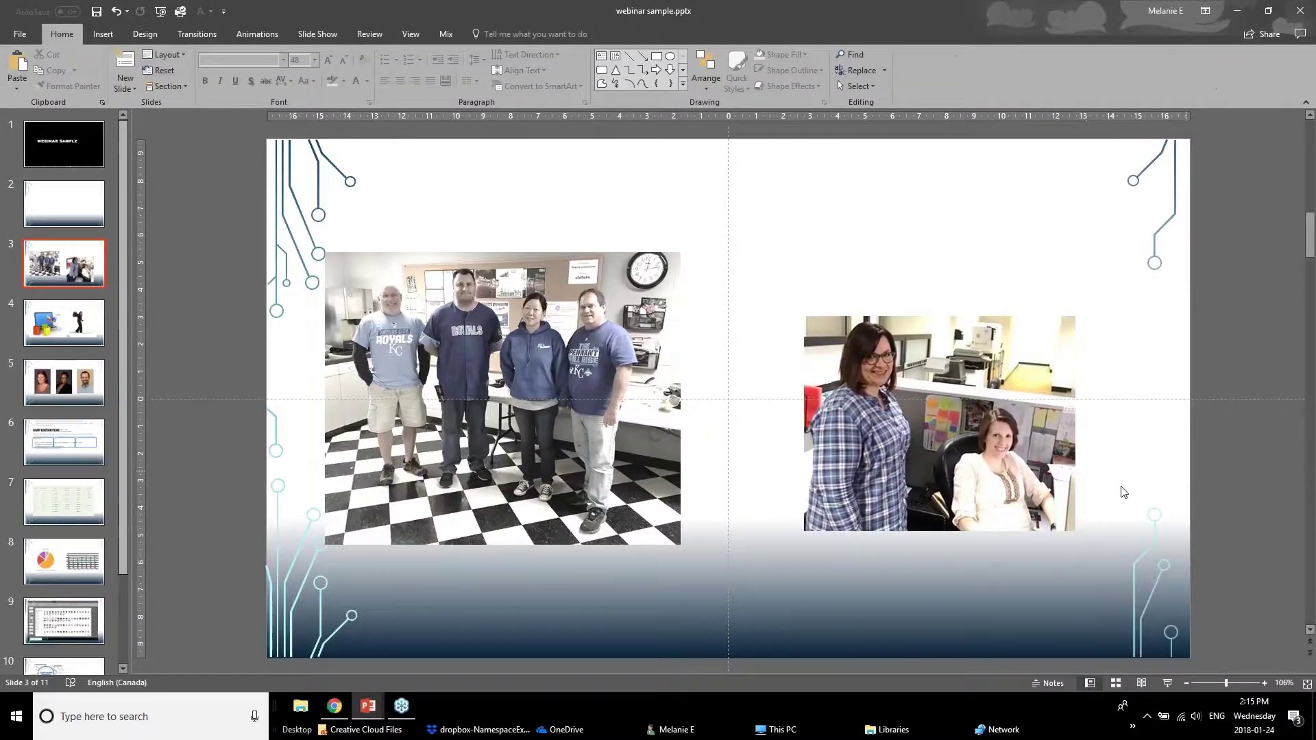
- Enlarge the cropped photo of the two women proportionally to about 11.37 by 9.03 cm and move it slightly higher
{"action": "key", "text": "ctrl+z"}
{"action": "key", "text": "ctrl+z"}
{"action": "key", "text": "ctrl+z"}
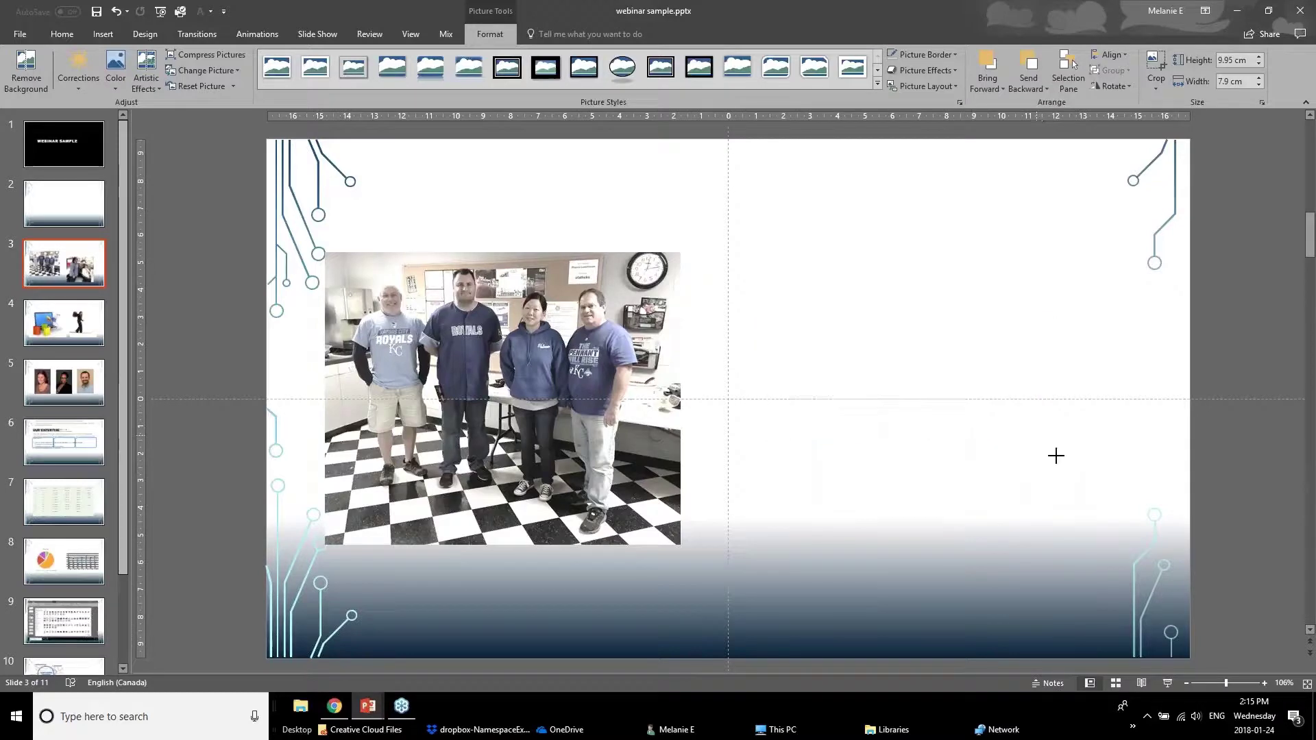
{"action": "key", "text": "ctrl+z"}
{"action": "key", "text": "ctrl+z"}
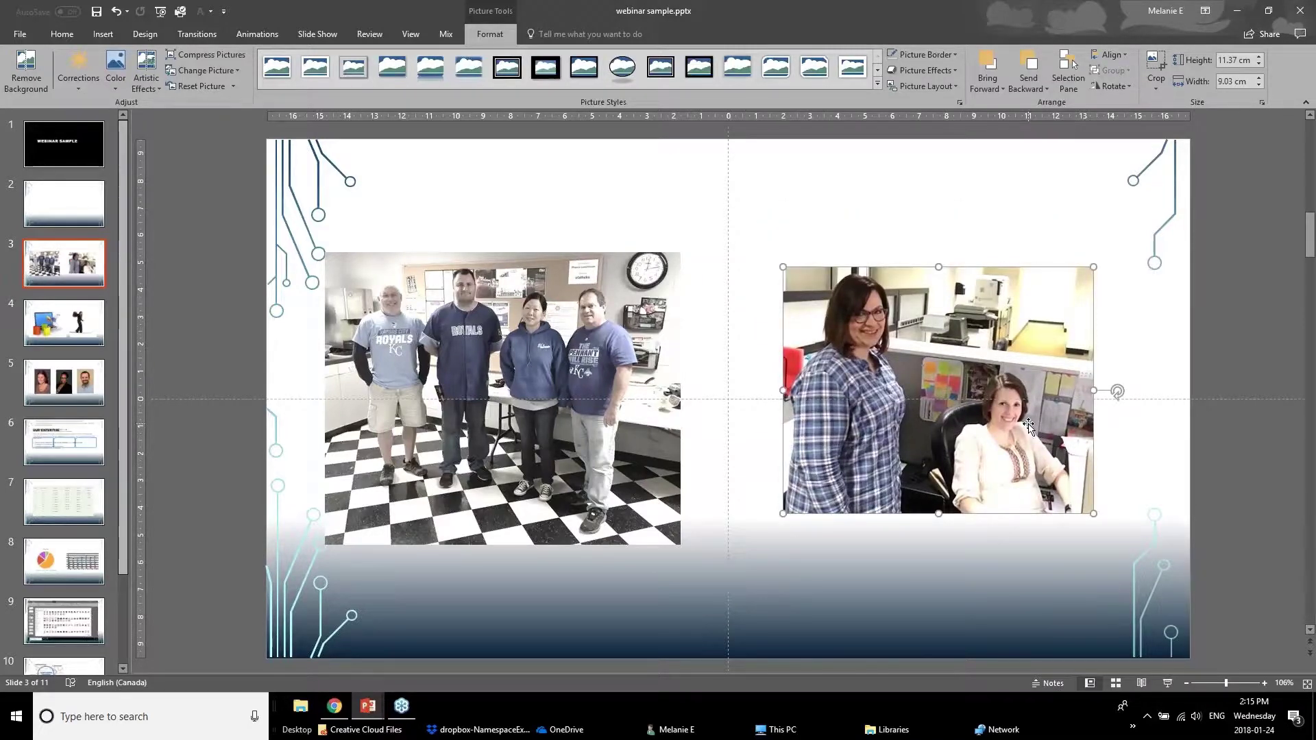
- Crop away the lower half of the group photo to a height of about 5.38 cm and move the picture down slightly
{"action": "left_click", "coordinate": [502, 339]}
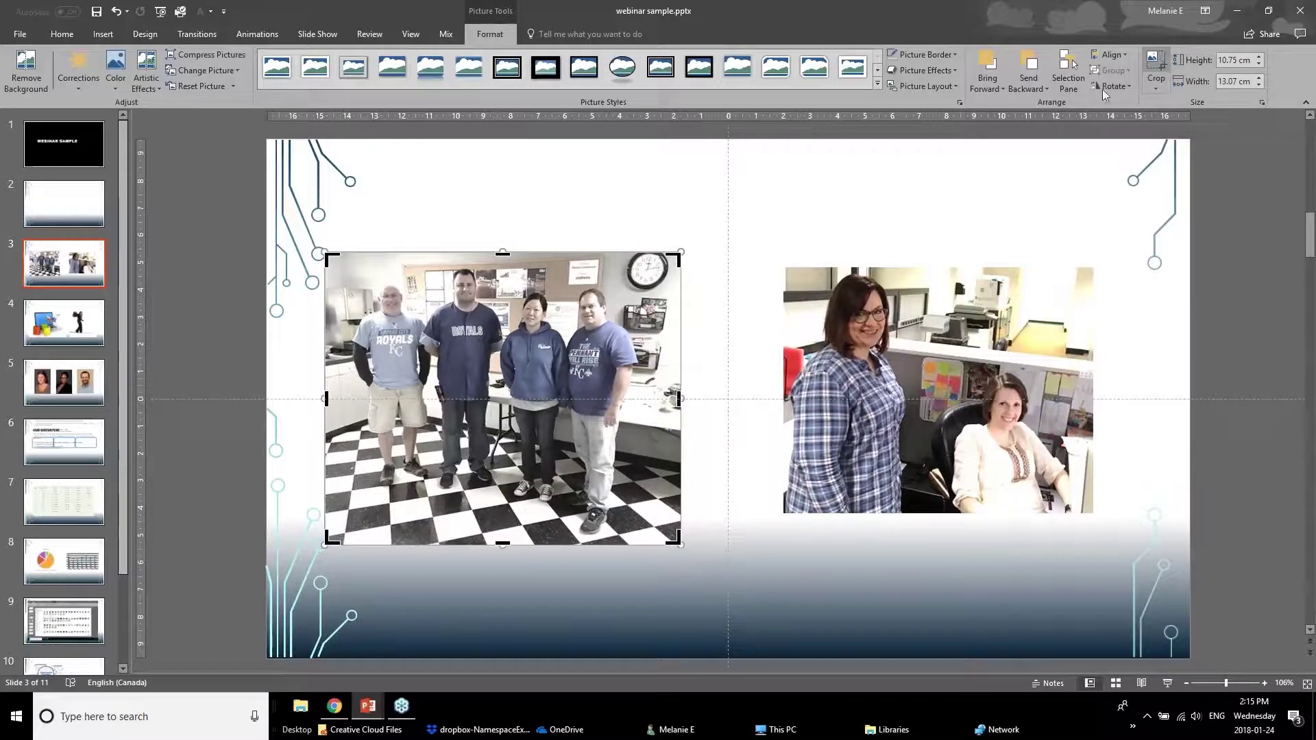
{"action": "left_click", "coordinate": [1156, 66]}
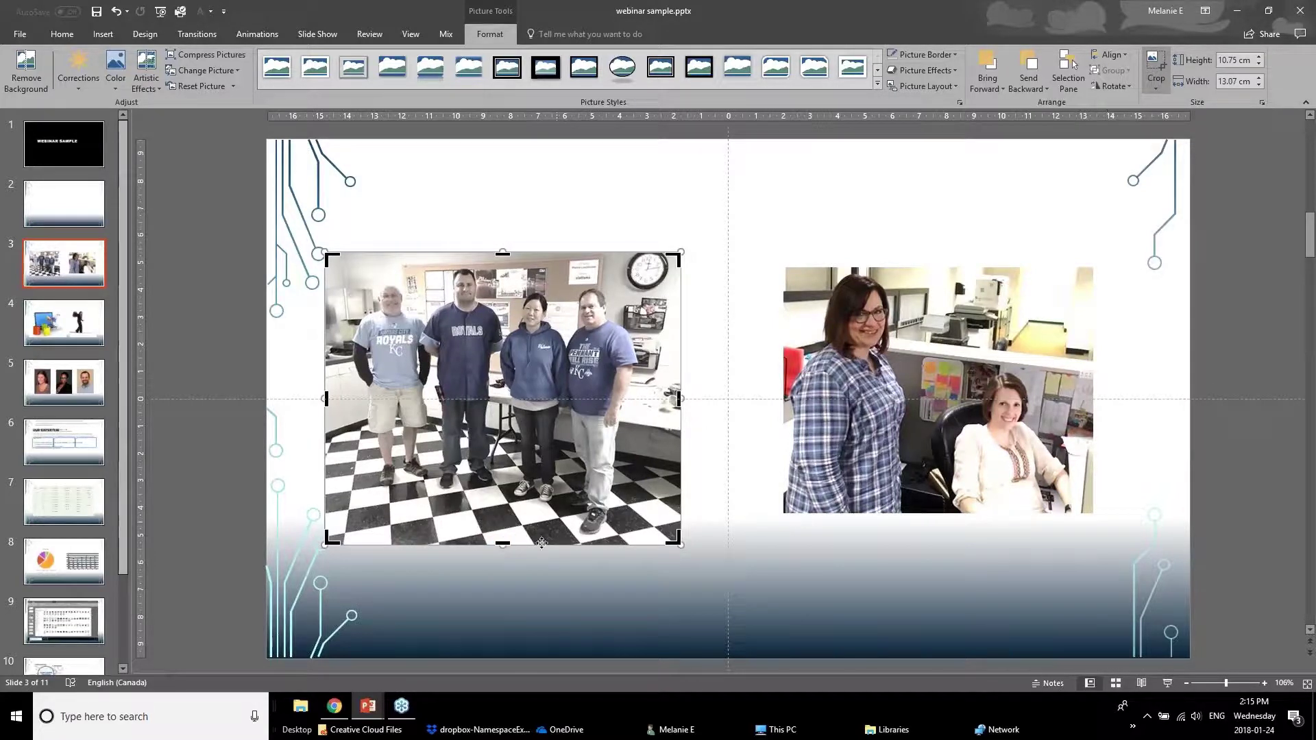
{"action": "left_click_drag", "start_coordinate": [503, 543], "coordinate": [514, 398]}
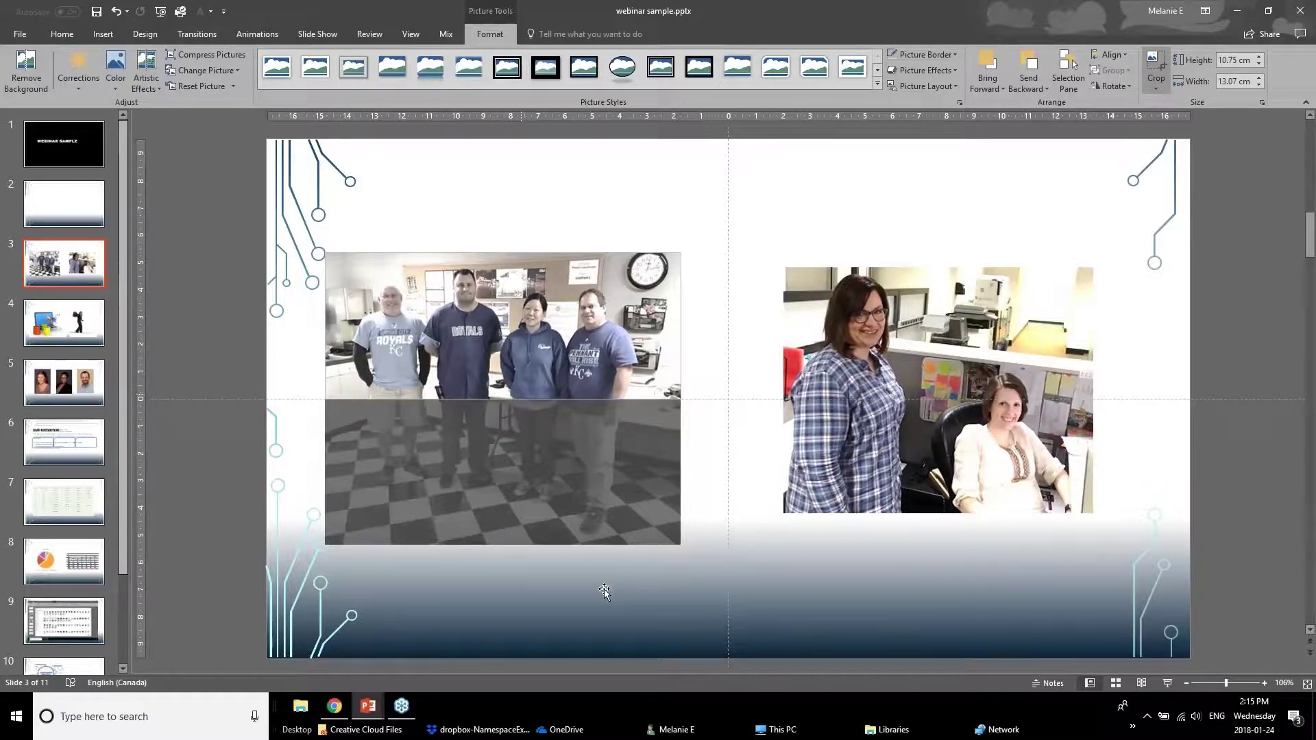
{"action": "left_click", "coordinate": [200, 518]}
{"action": "left_click_drag", "start_coordinate": [503, 325], "coordinate": [508, 371]}
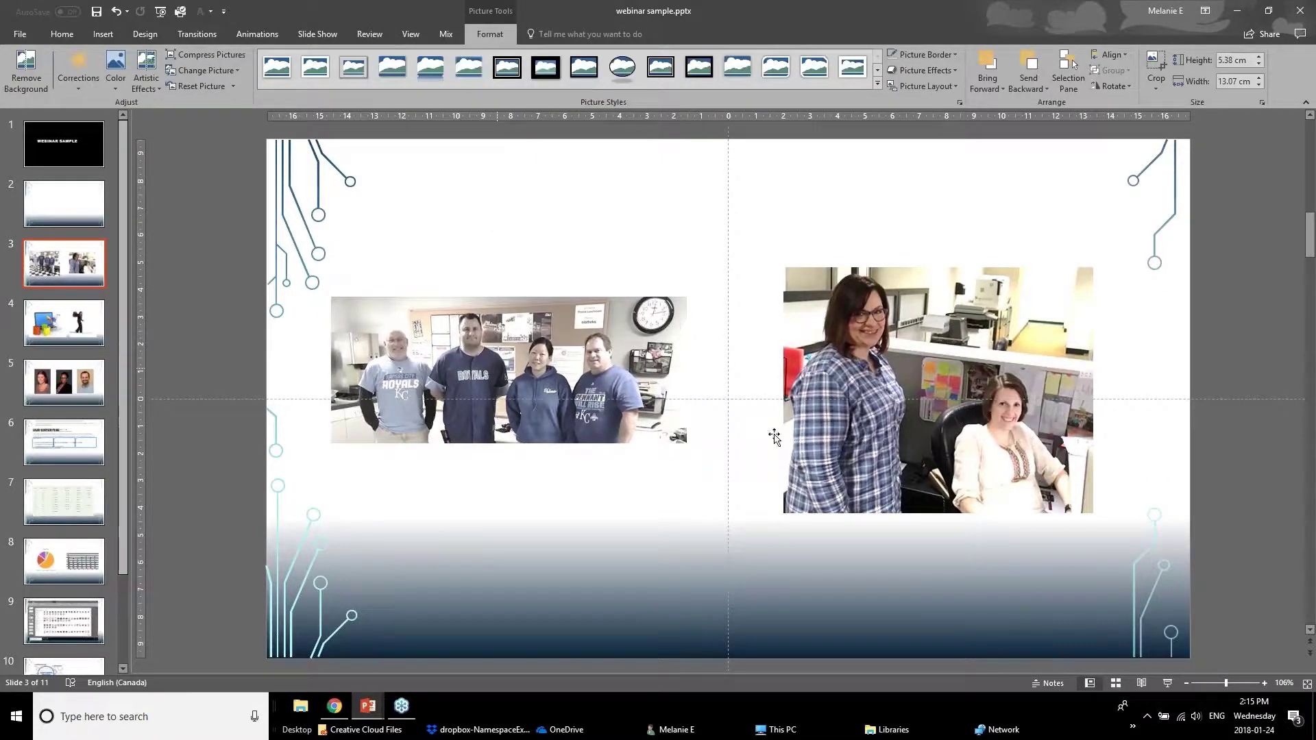
{"action": "left_click", "coordinate": [538, 377]}
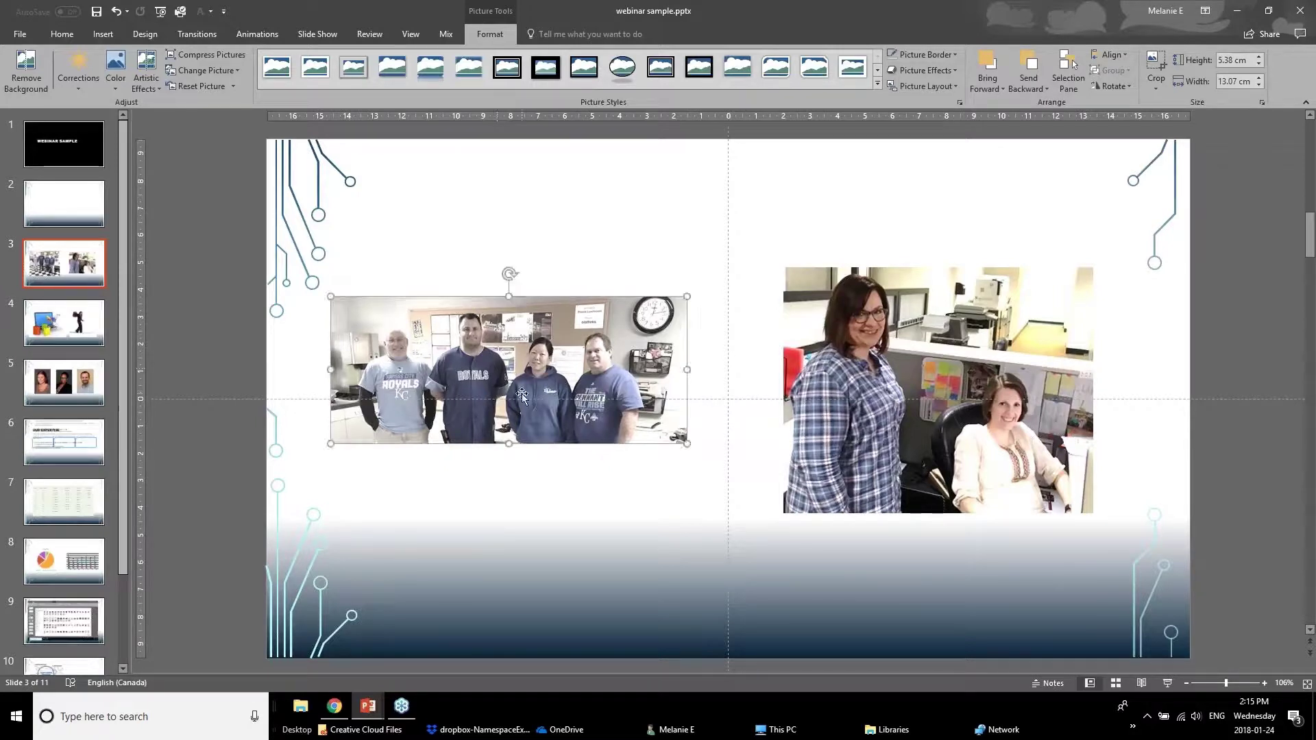
- Reduce the colour saturation of the photo of the two women using the preset just above 0%
{"action": "left_click", "coordinate": [942, 365]}
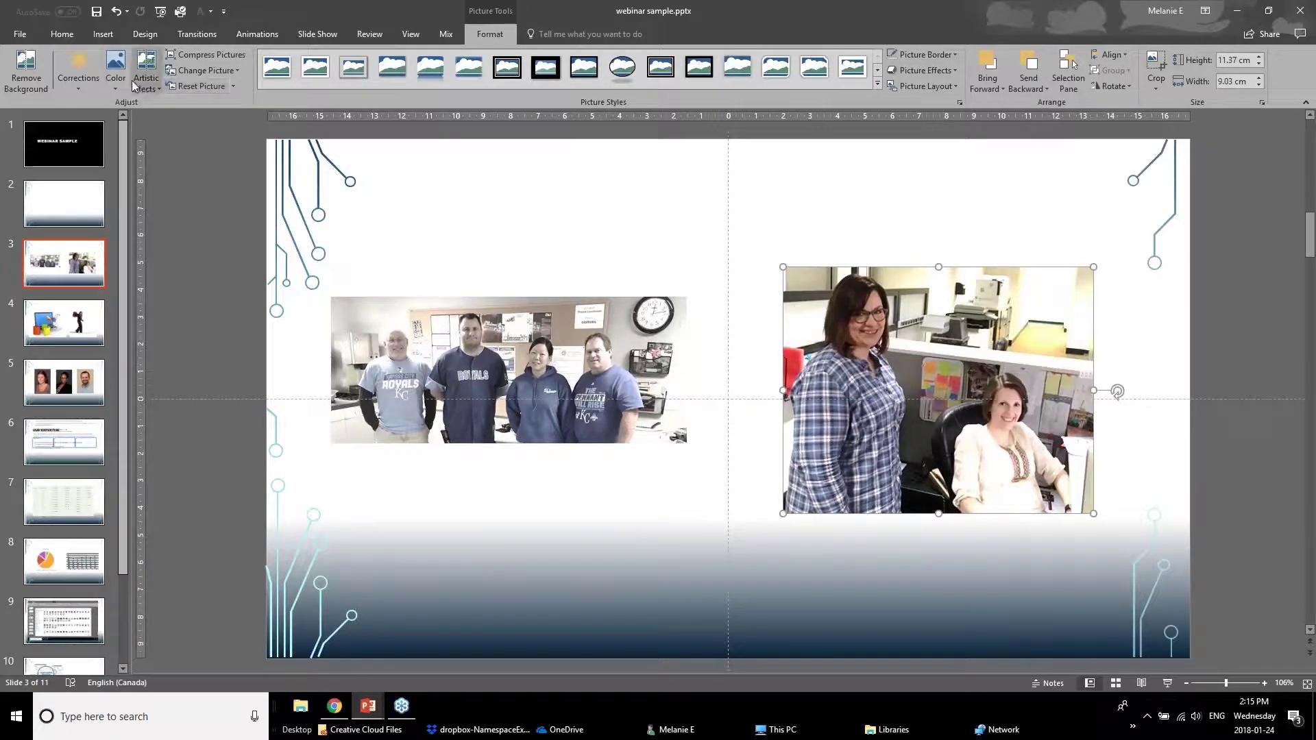
{"action": "left_click", "coordinate": [115, 69]}
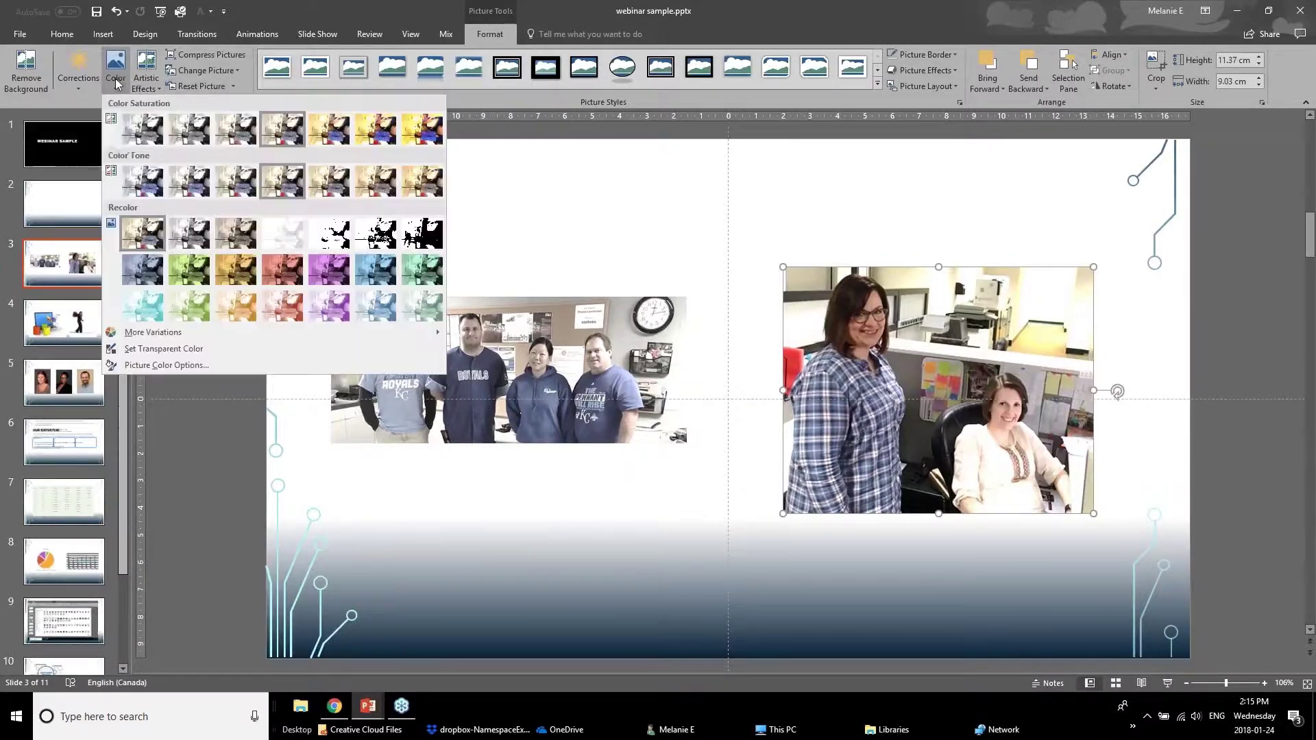
{"action": "left_click", "coordinate": [177, 135]}
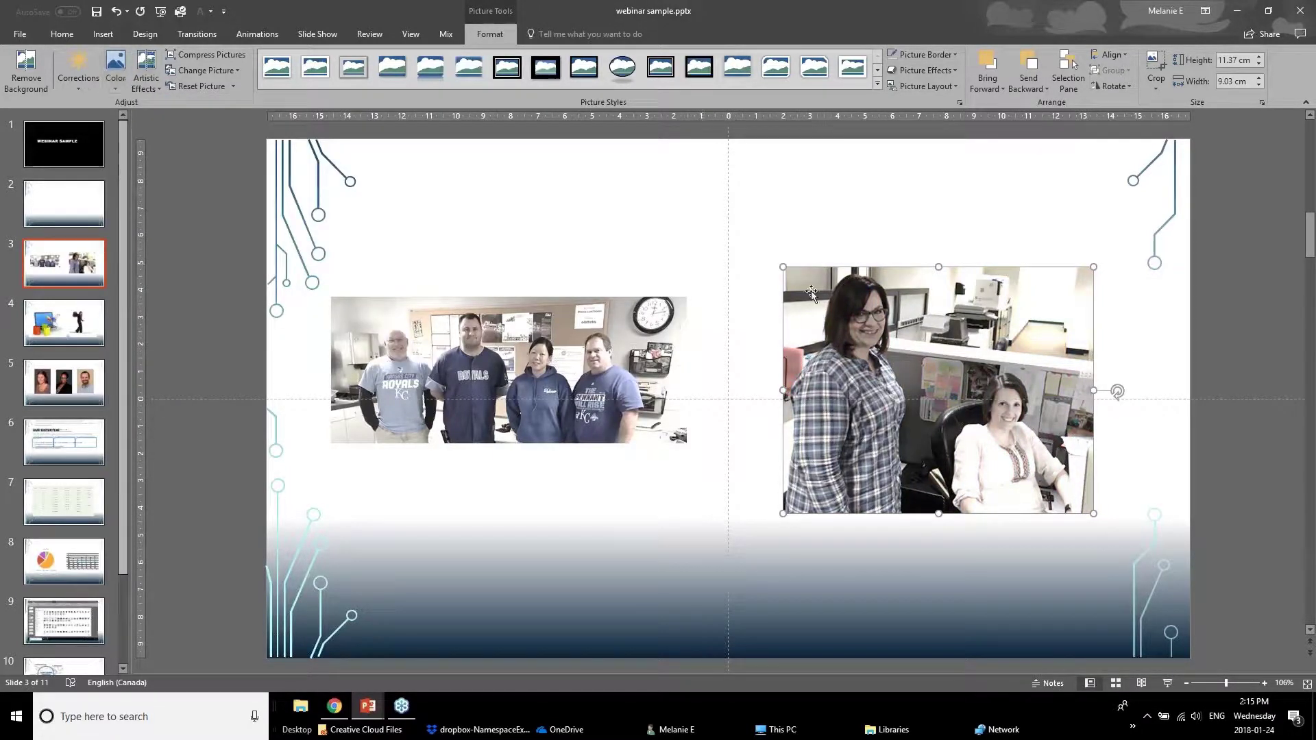
{"action": "left_click", "coordinate": [651, 485]}
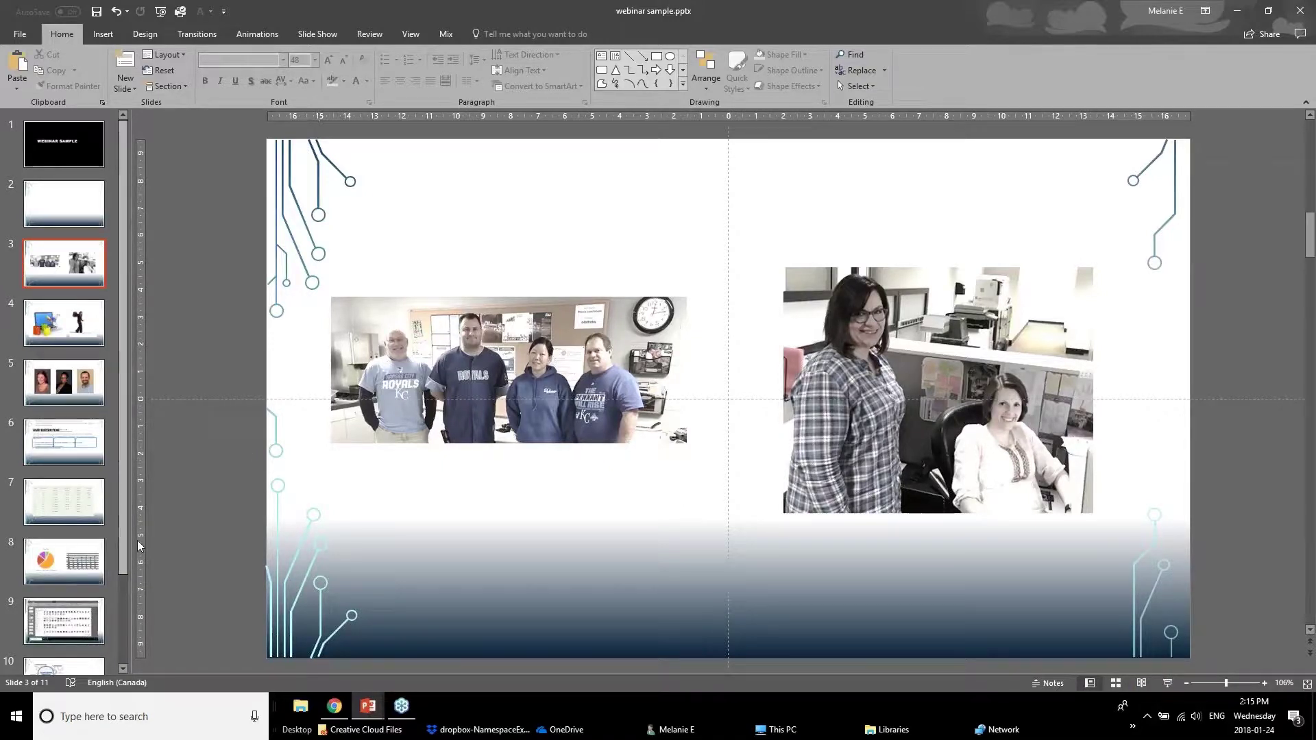
- Switch to the Powerpoint Webinar January 2018 v1 presentation, view the Removing Background slide, and return to webinar sample.pptx
{"action": "mouse_move", "coordinate": [368, 706]}
{"action": "left_click", "coordinate": [346, 676]}
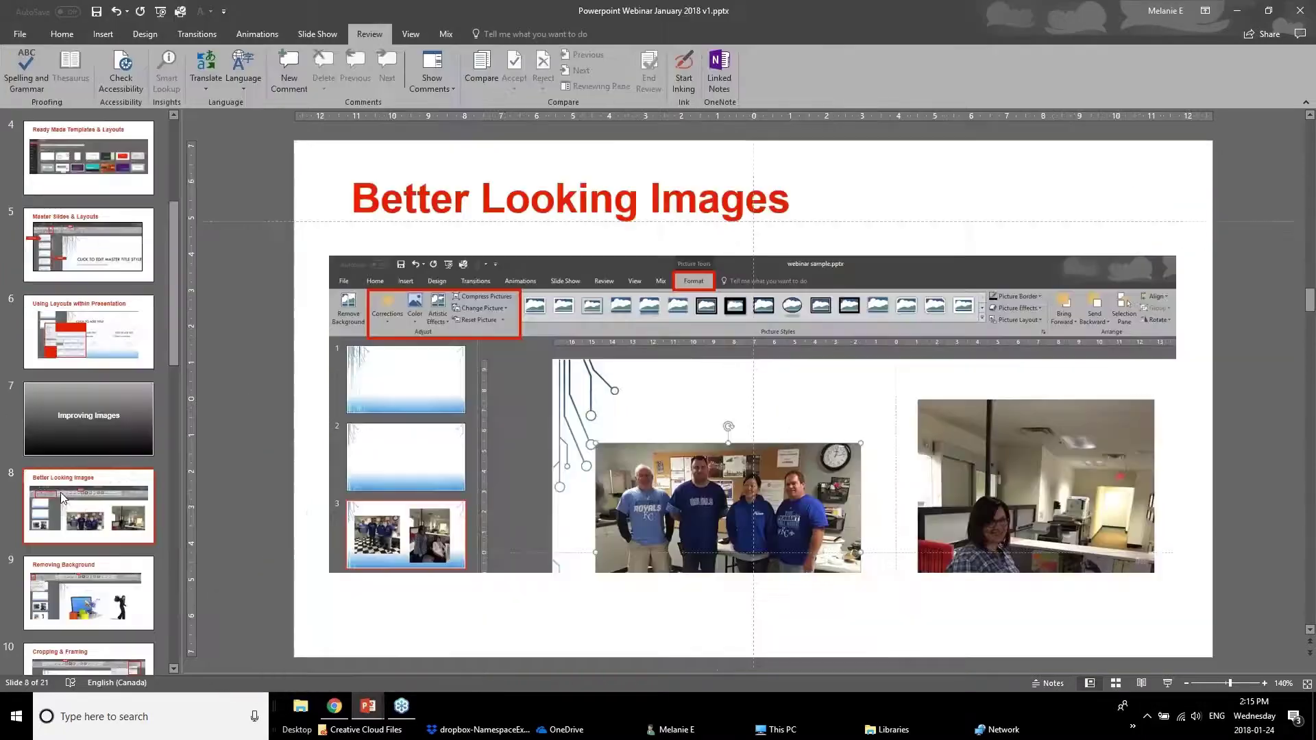
{"action": "left_click", "coordinate": [42, 612]}
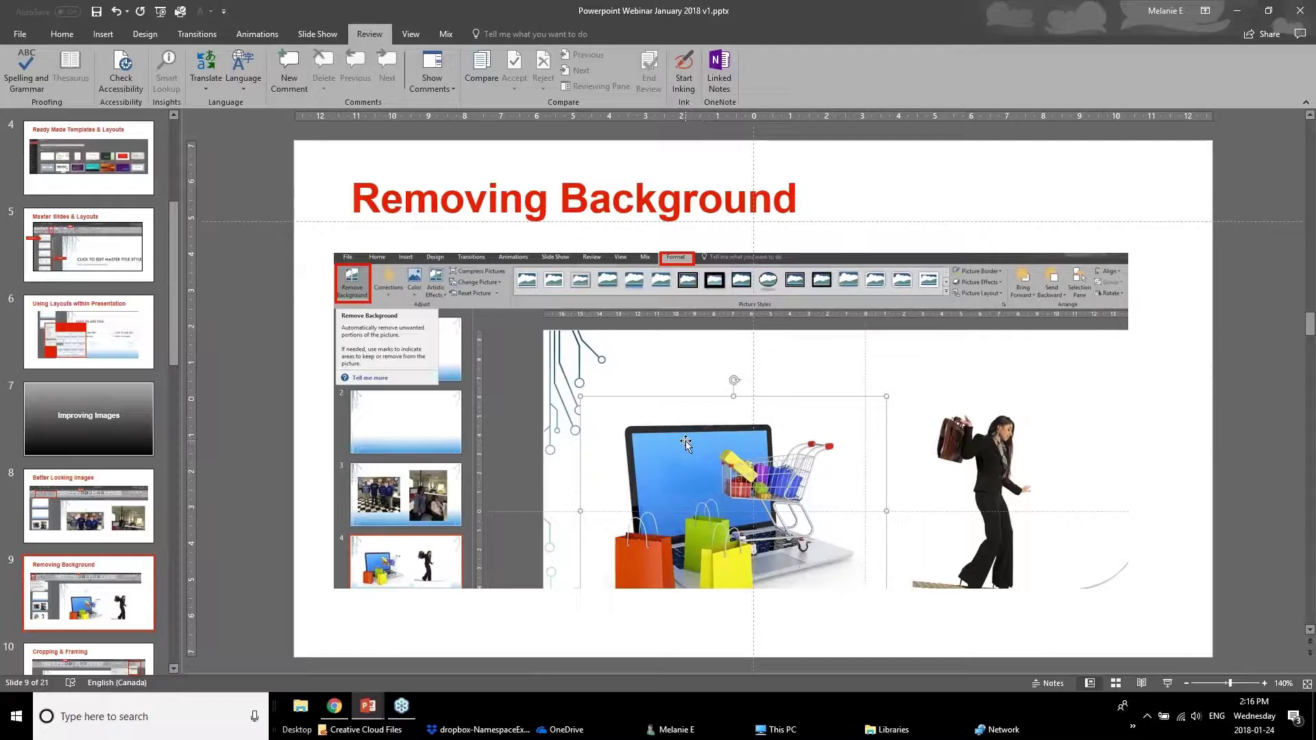
{"action": "left_click", "coordinate": [362, 708]}
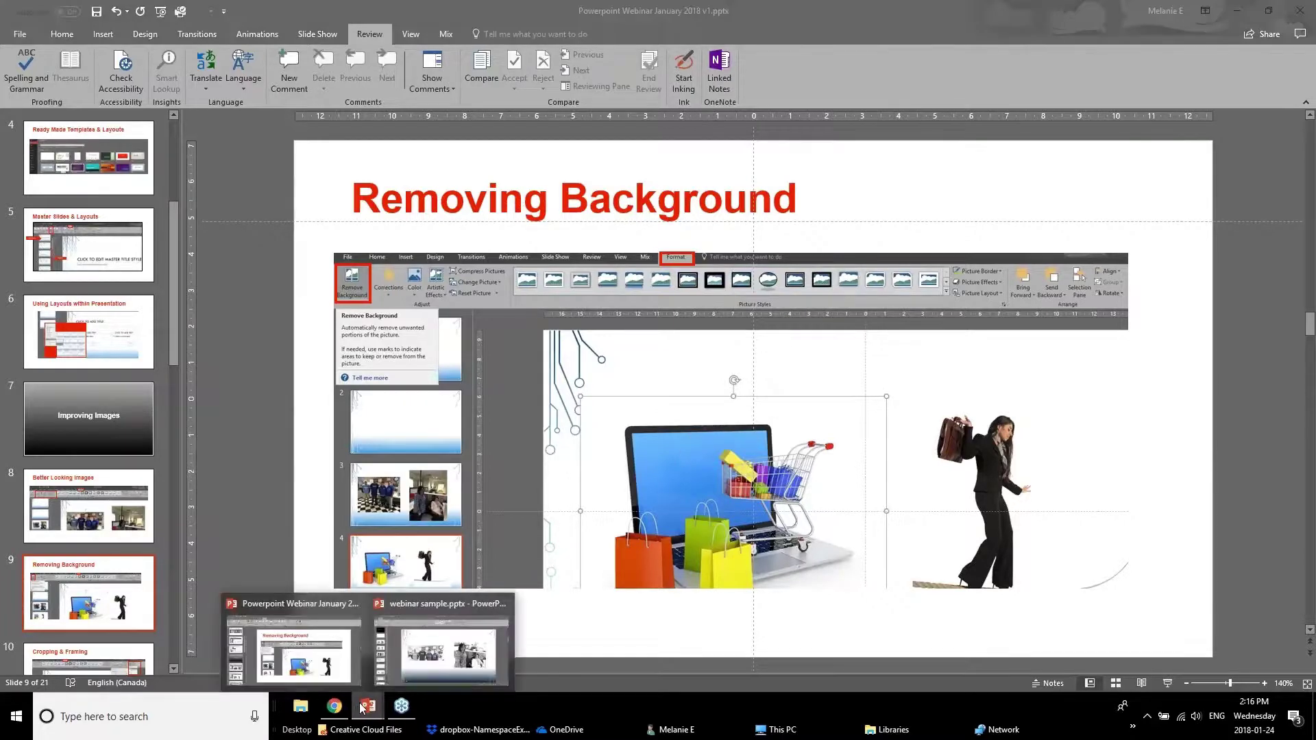
{"action": "left_click", "coordinate": [413, 642]}
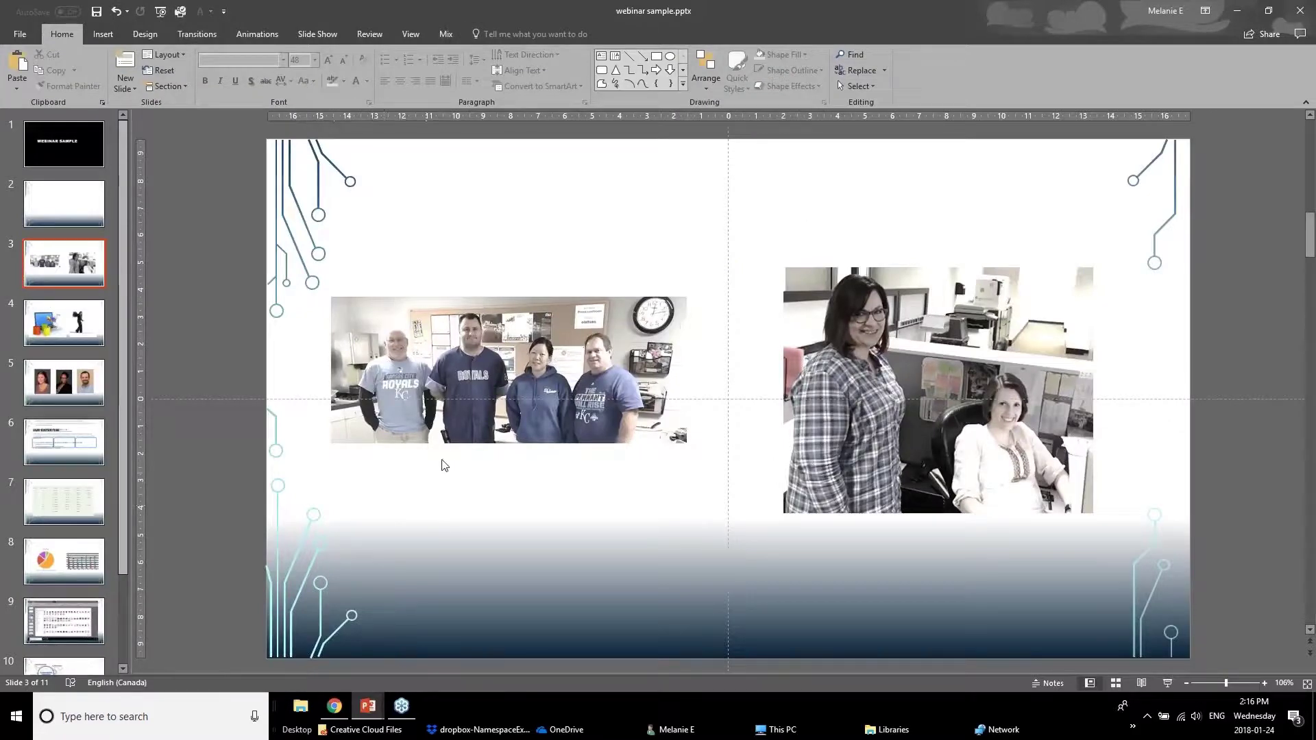
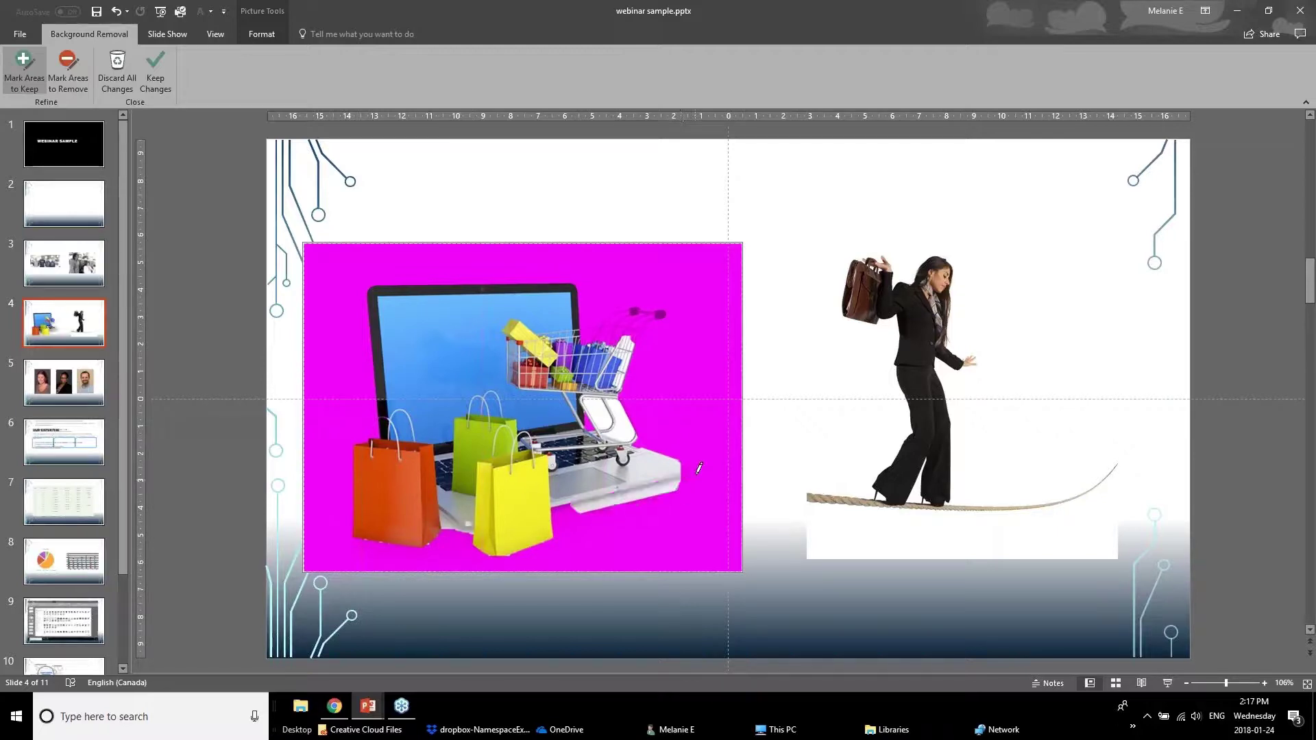
- Mark the missing laptop base and cart areas to keep, apply the background removal on slide 4, and move the laptop picture up slightly
{"action": "left_click_drag", "start_coordinate": [686, 468], "coordinate": [696, 483]}
{"action": "left_click_drag", "start_coordinate": [637, 437], "coordinate": [656, 452]}
{"action": "left_click_drag", "start_coordinate": [558, 513], "coordinate": [579, 514]}
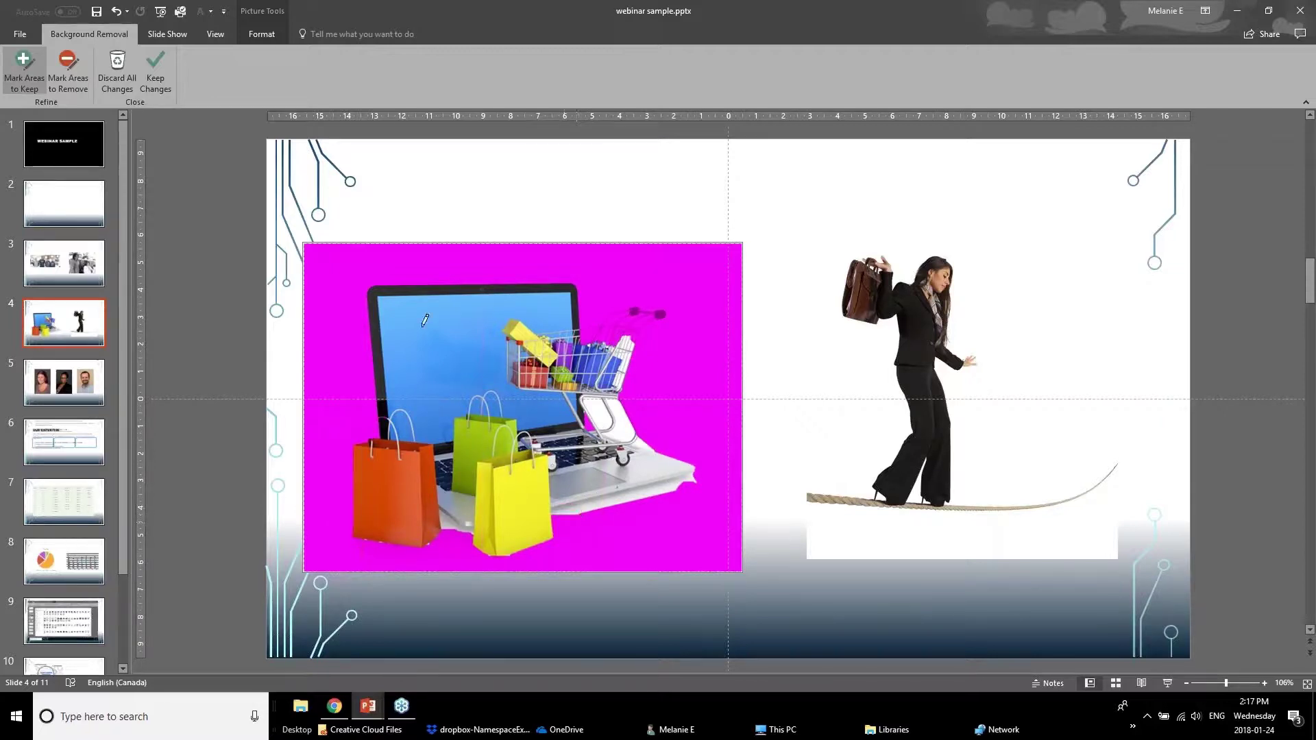
{"action": "left_click", "coordinate": [159, 80]}
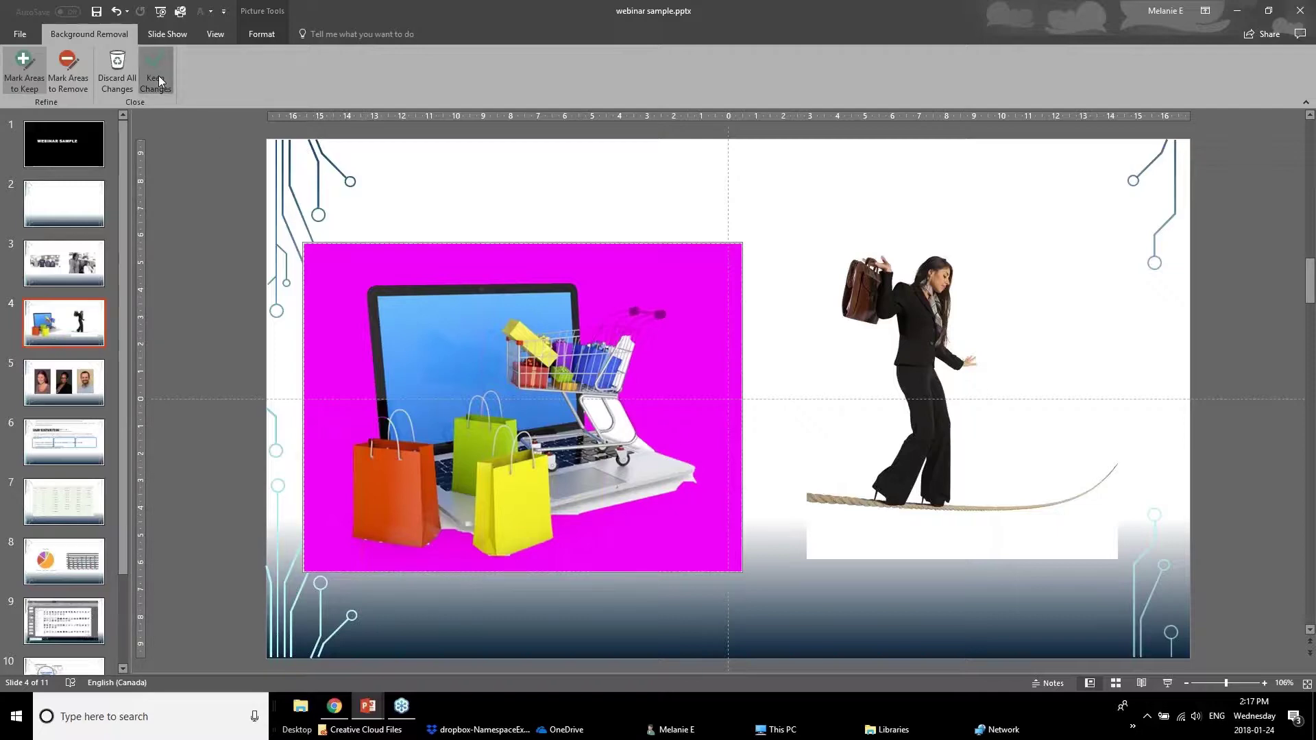
{"action": "left_click_drag", "start_coordinate": [540, 504], "coordinate": [491, 413]}
- Remove the background of the tightrope woman picture, marking both faded rope ends as areas to keep
{"action": "left_click", "coordinate": [942, 229]}
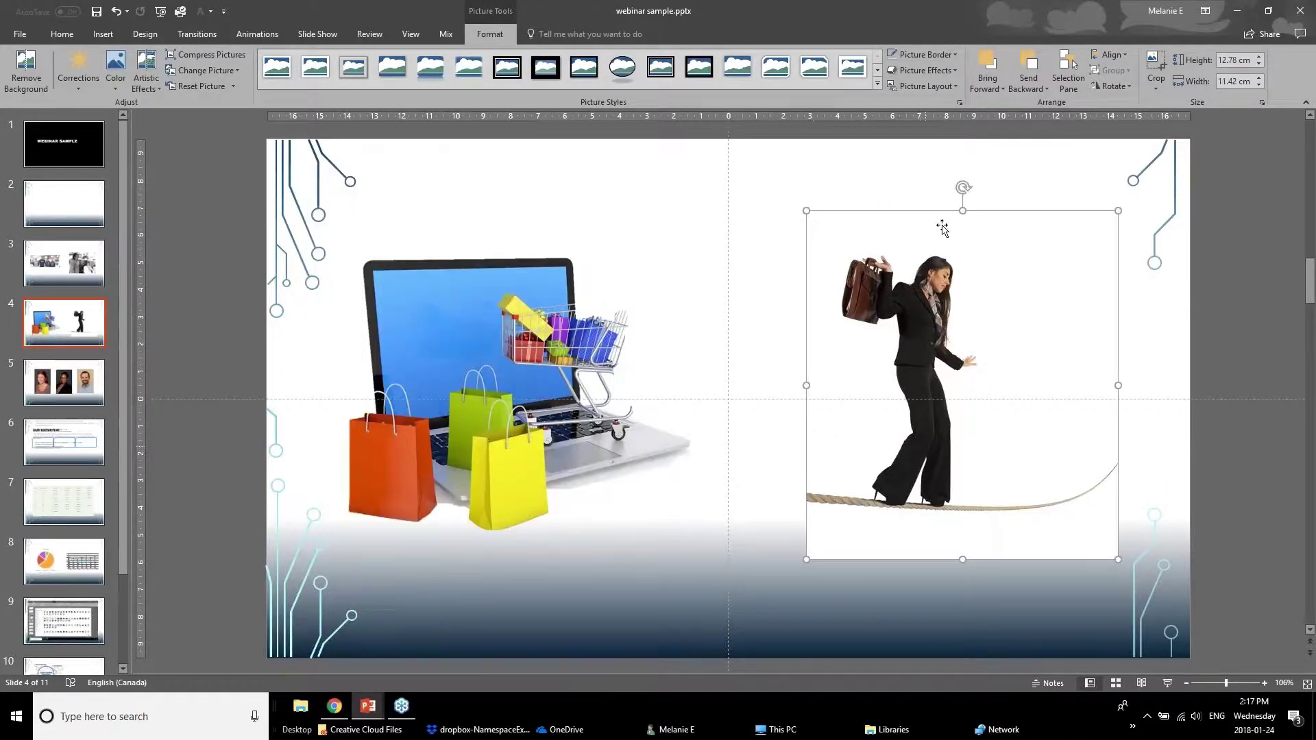
{"action": "left_click", "coordinate": [26, 69]}
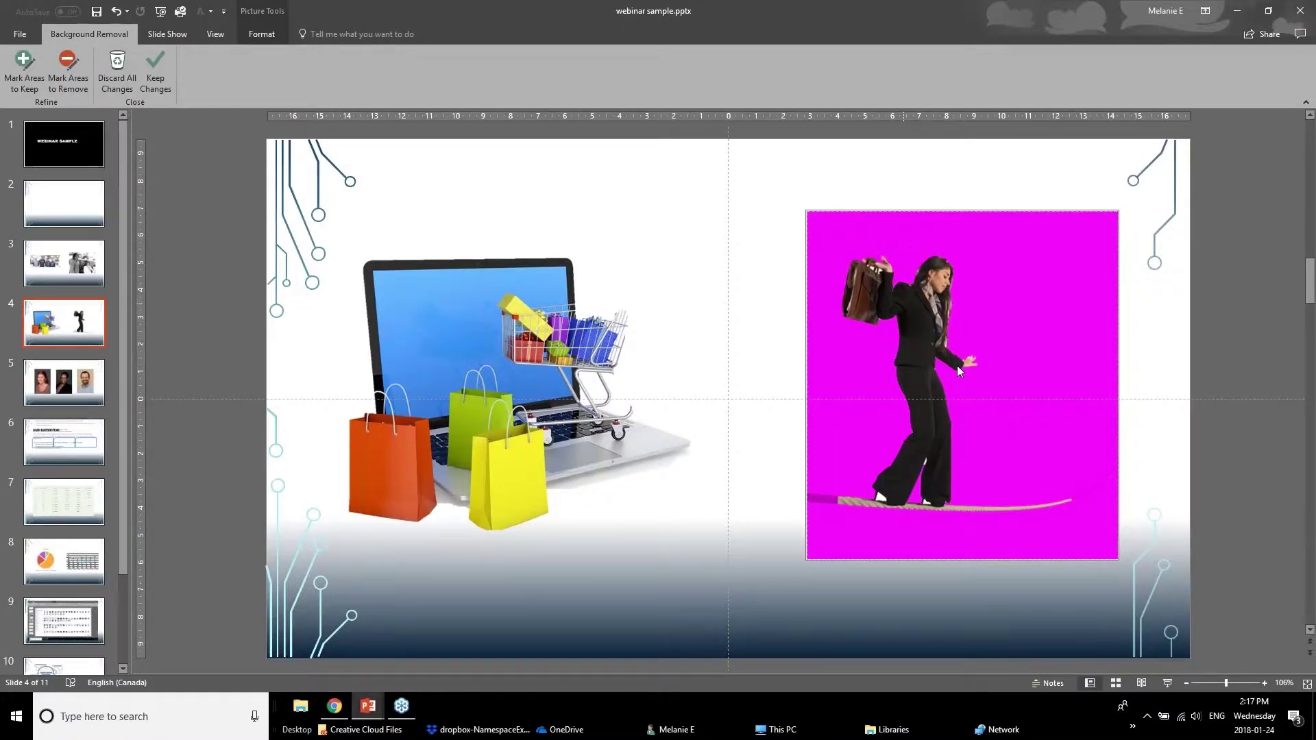
{"action": "left_click", "coordinate": [22, 65]}
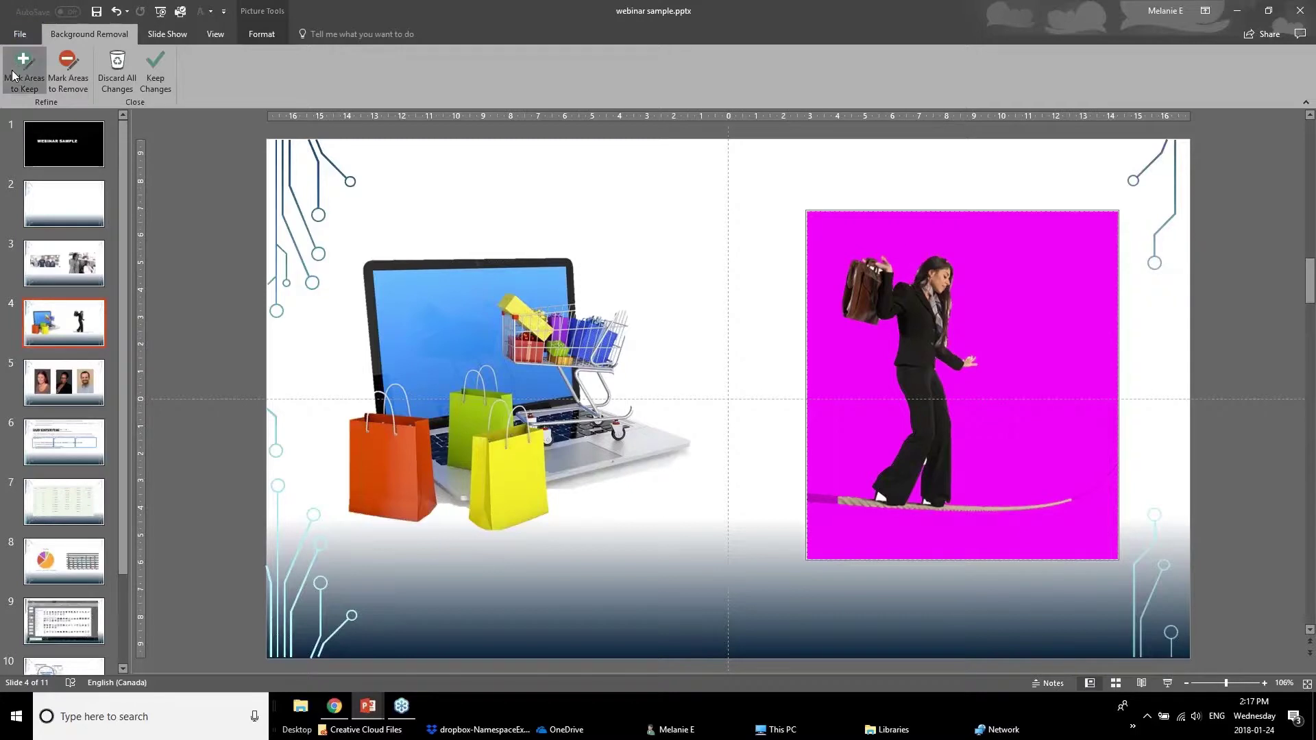
{"action": "left_click_drag", "start_coordinate": [816, 499], "coordinate": [856, 503]}
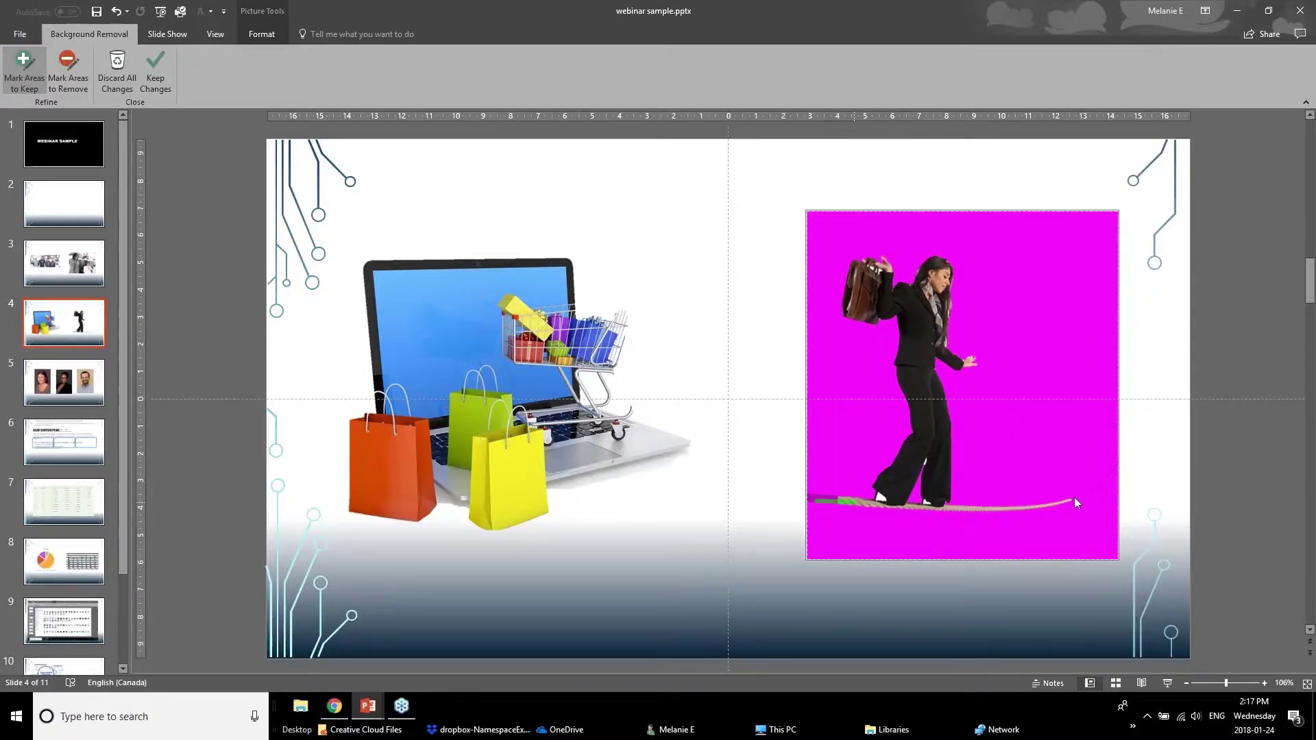
{"action": "left_click_drag", "start_coordinate": [1076, 496], "coordinate": [1094, 488]}
{"action": "left_click", "coordinate": [147, 68]}
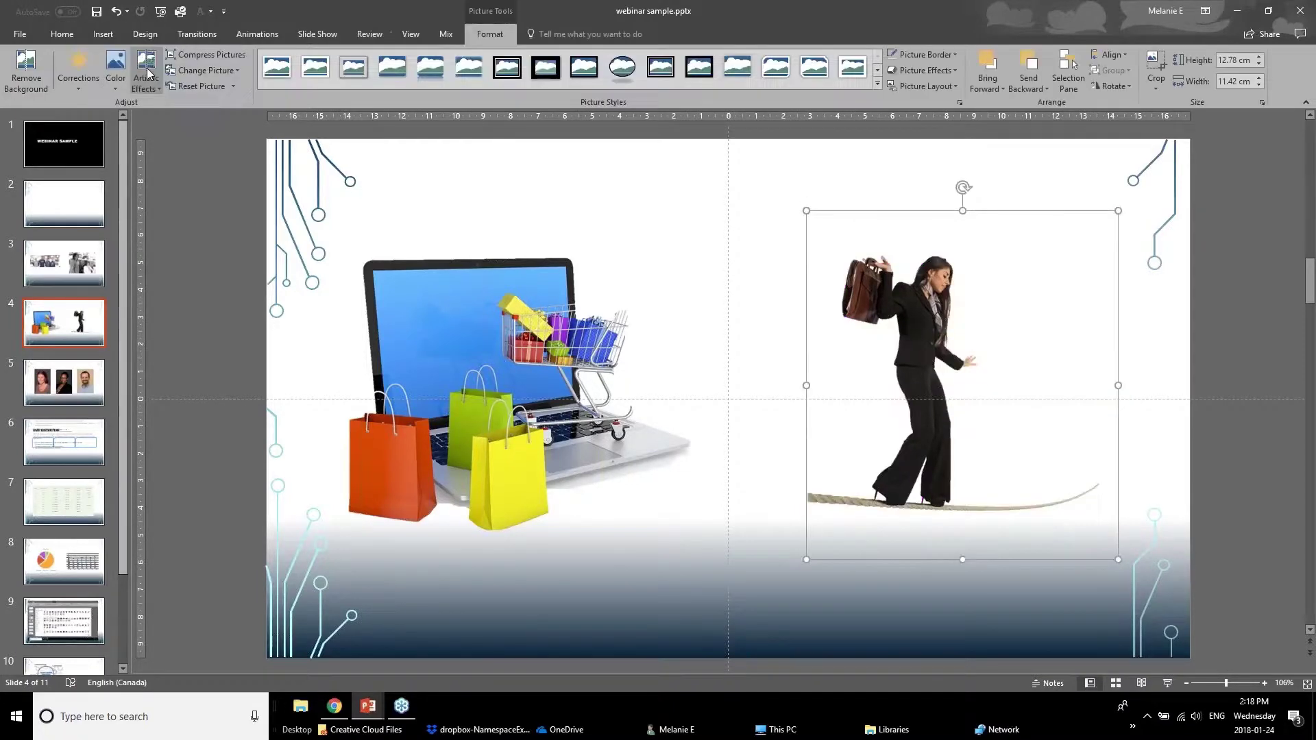
- Move the tightrope woman picture slightly up and to the left, and bring it forward in the stacking order
{"action": "left_click_drag", "start_coordinate": [953, 422], "coordinate": [918, 377]}
{"action": "left_click", "coordinate": [977, 85]}
{"action": "left_click", "coordinate": [1013, 121]}
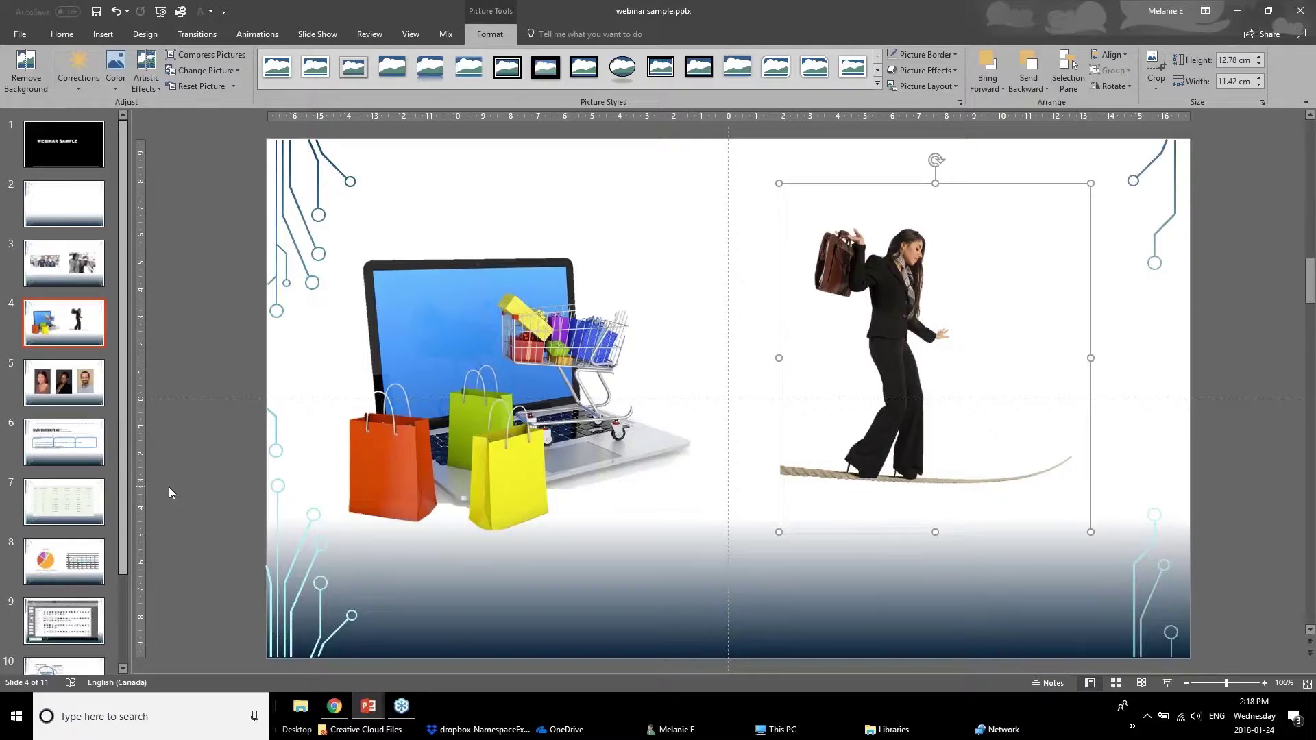
- On slide 5, crop the portrait of the woman in the brown top to an oval shape
{"action": "left_click", "coordinate": [49, 388]}
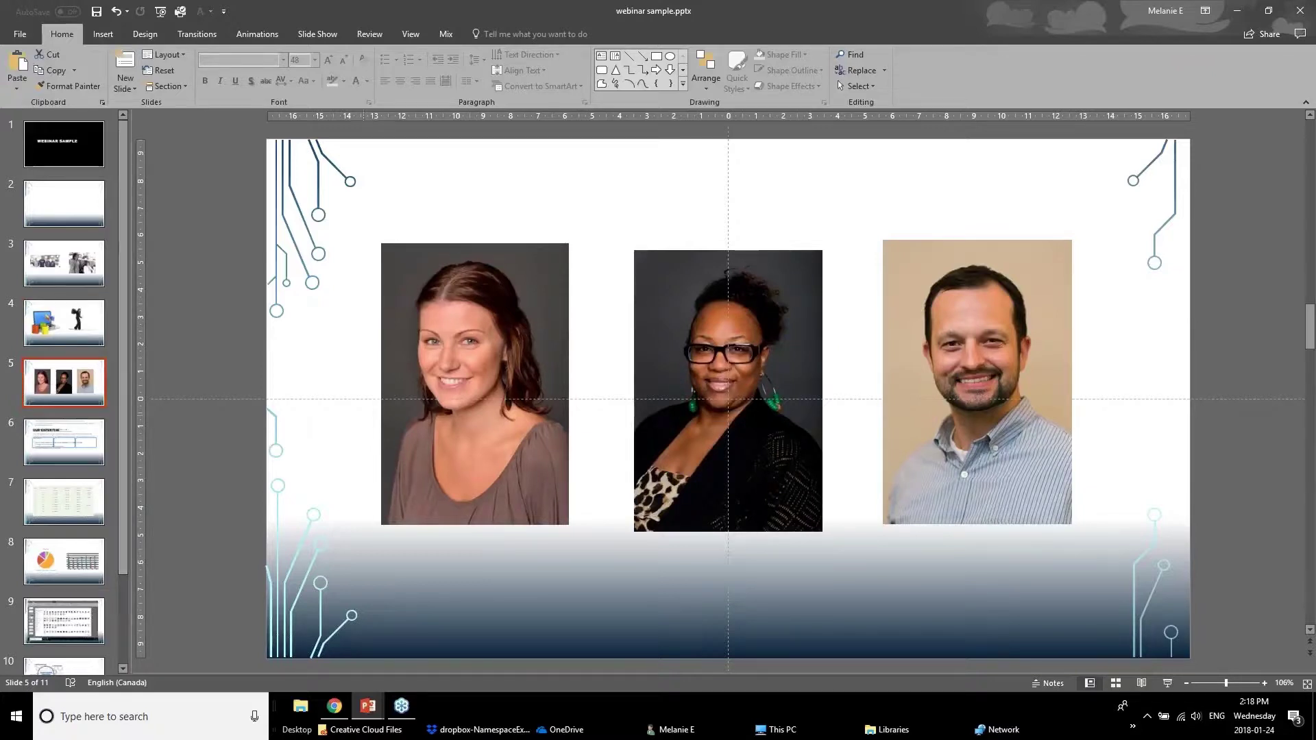
{"action": "left_click", "coordinate": [390, 411]}
{"action": "key", "text": "Tab"}
{"action": "key", "text": "Tab"}
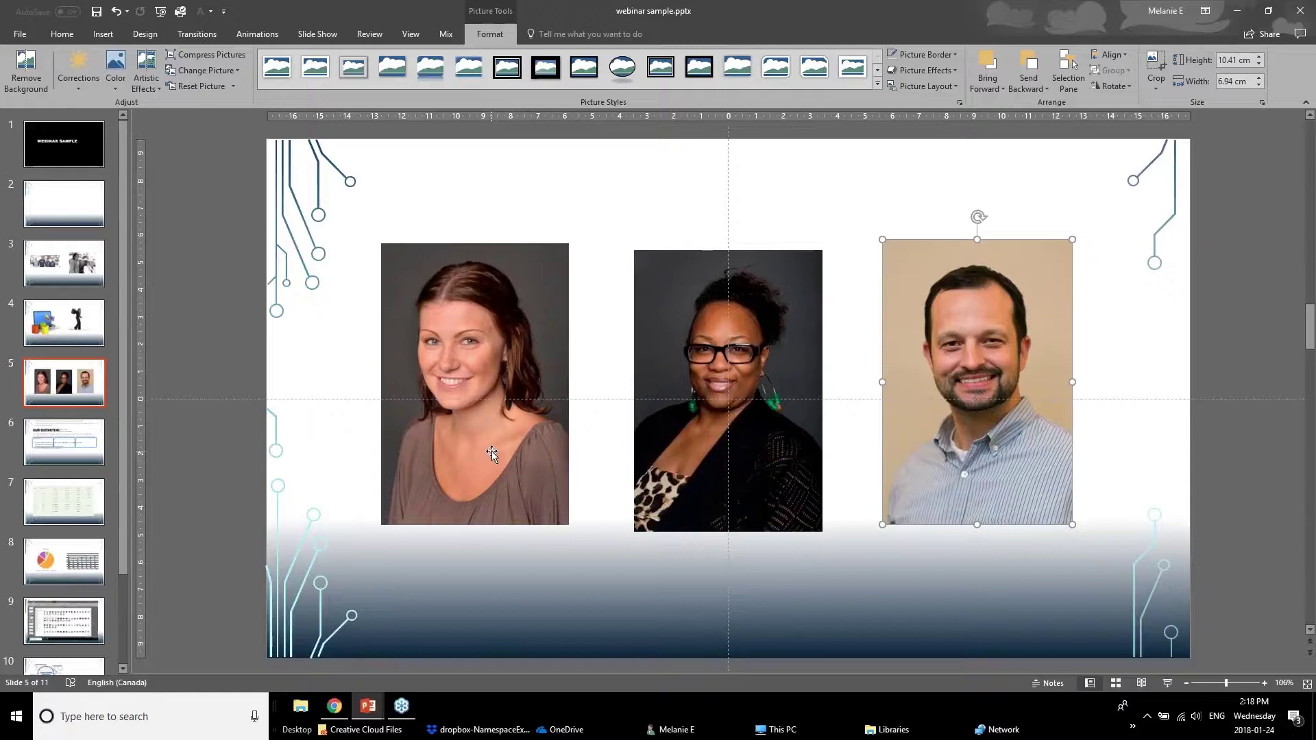
{"action": "left_click", "coordinate": [520, 415]}
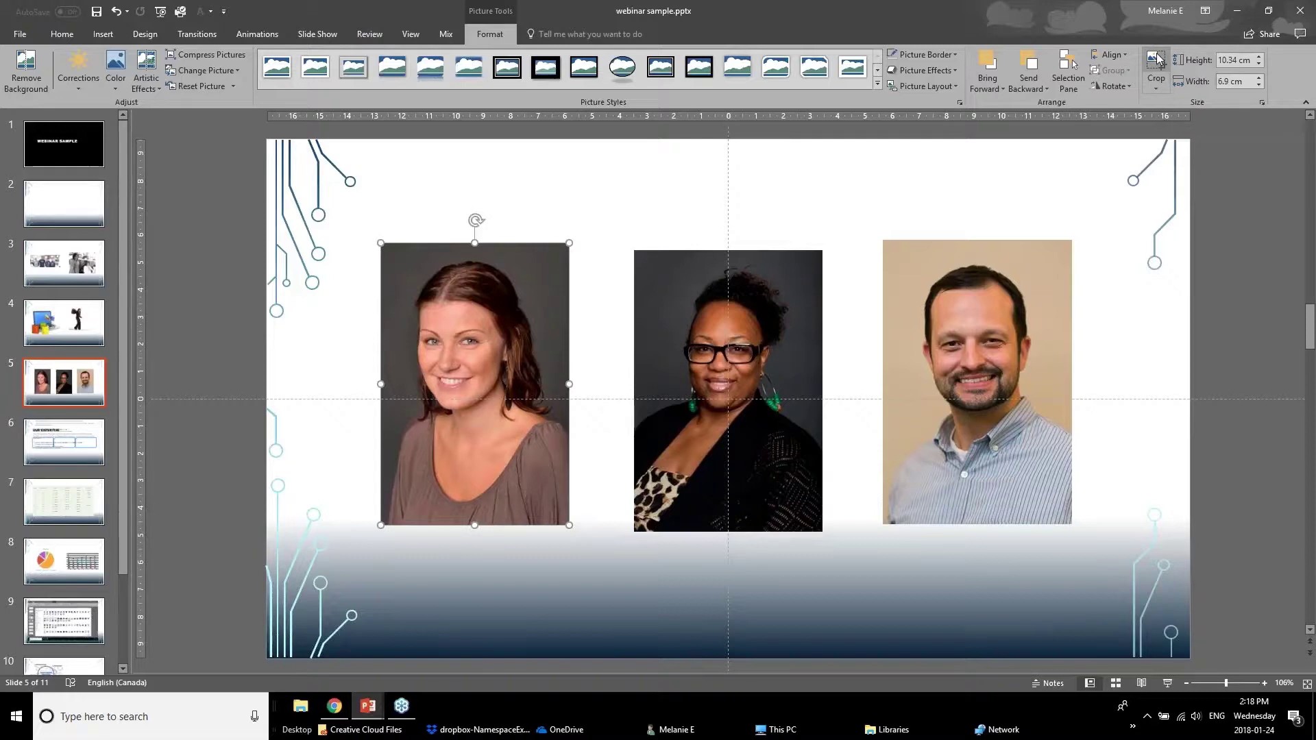
{"action": "left_click", "coordinate": [1160, 93]}
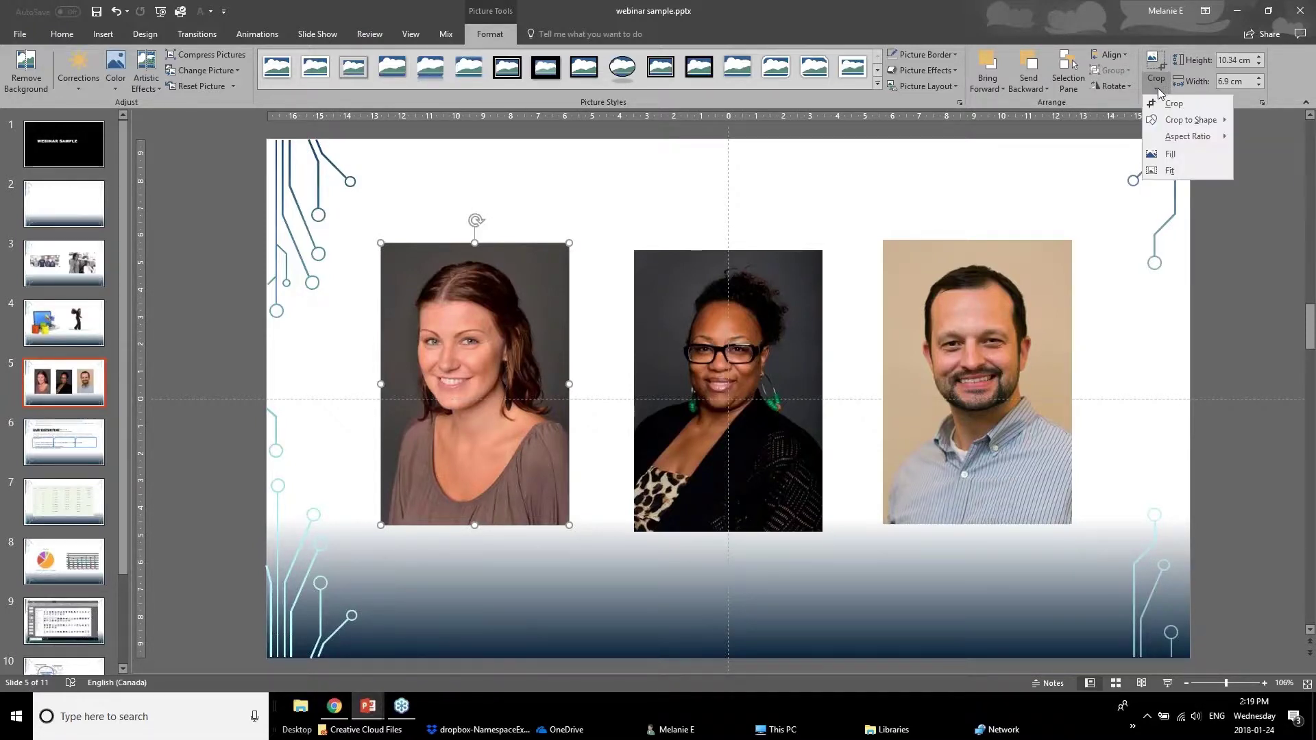
{"action": "mouse_move", "coordinate": [1167, 124]}
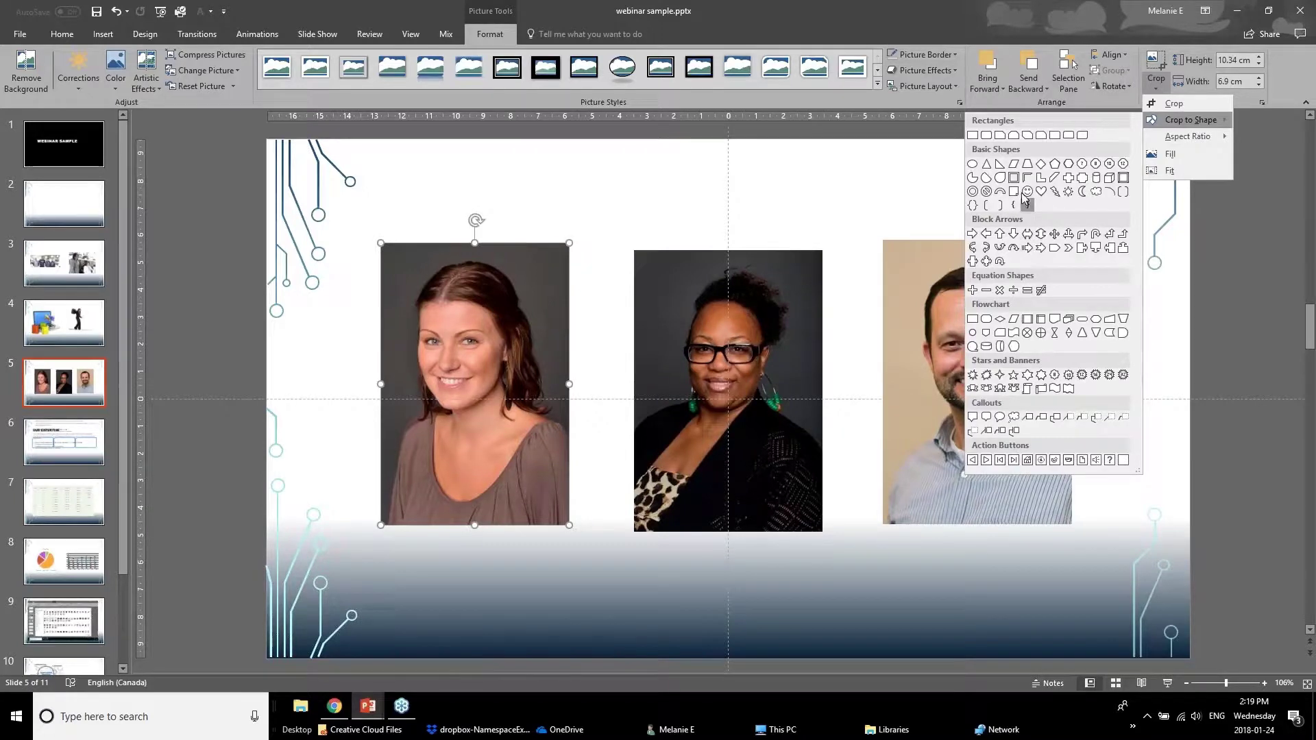
{"action": "left_click", "coordinate": [974, 165]}
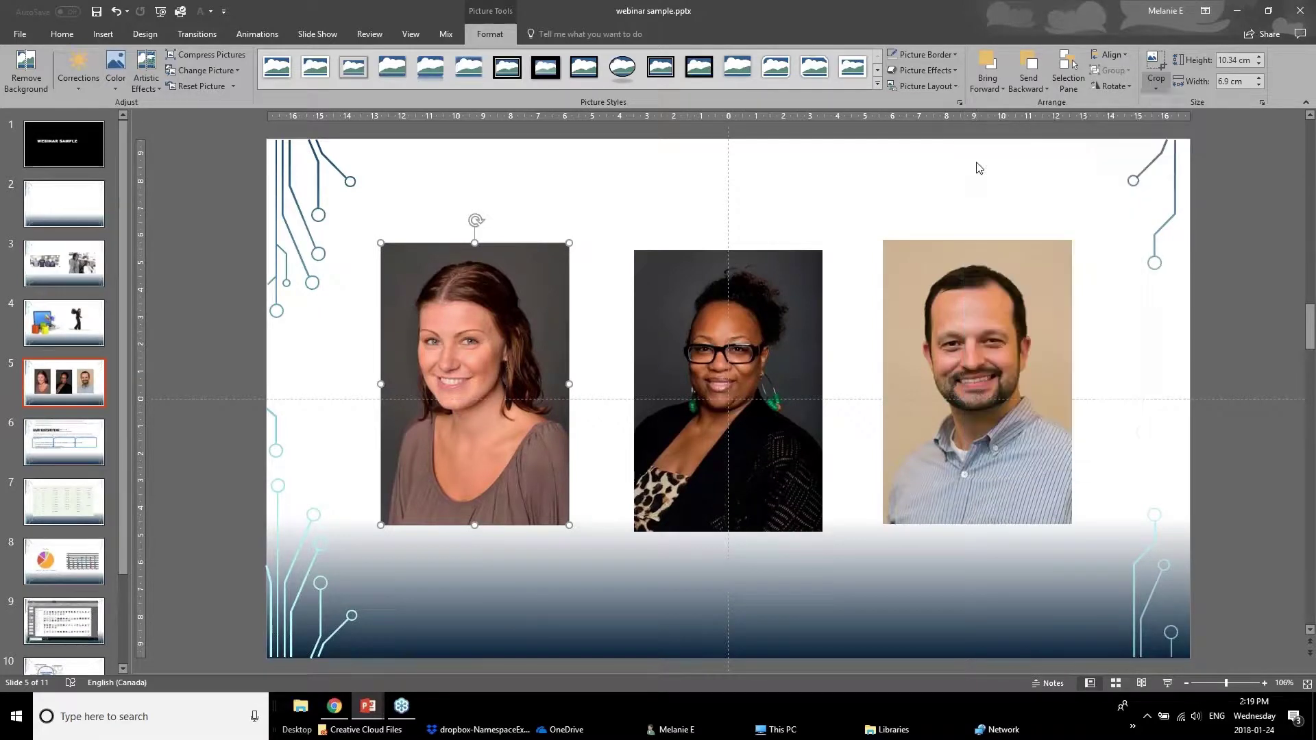
- Tighten the oval portrait's crop around the woman's face to about 6.11 cm high and 5.48 cm wide
{"action": "left_click", "coordinate": [1155, 63]}
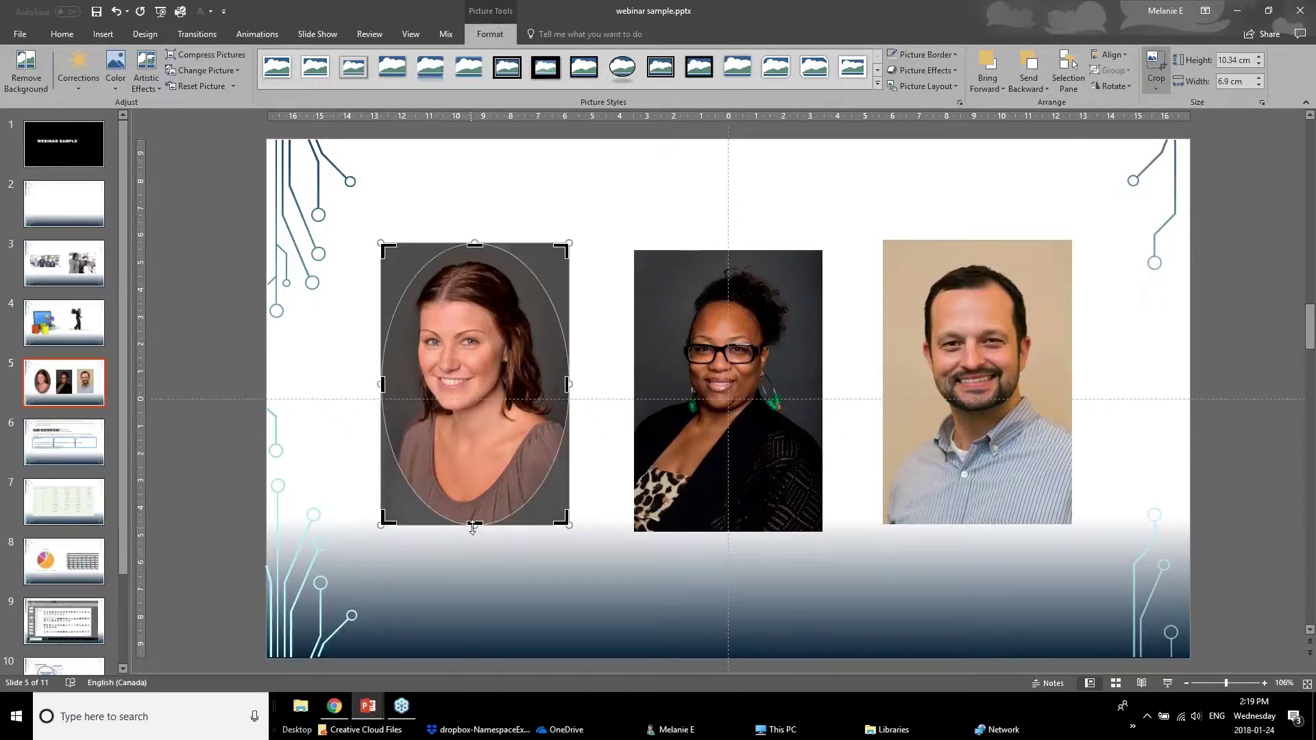
{"action": "left_click", "coordinate": [448, 538]}
{"action": "left_click", "coordinate": [474, 384]}
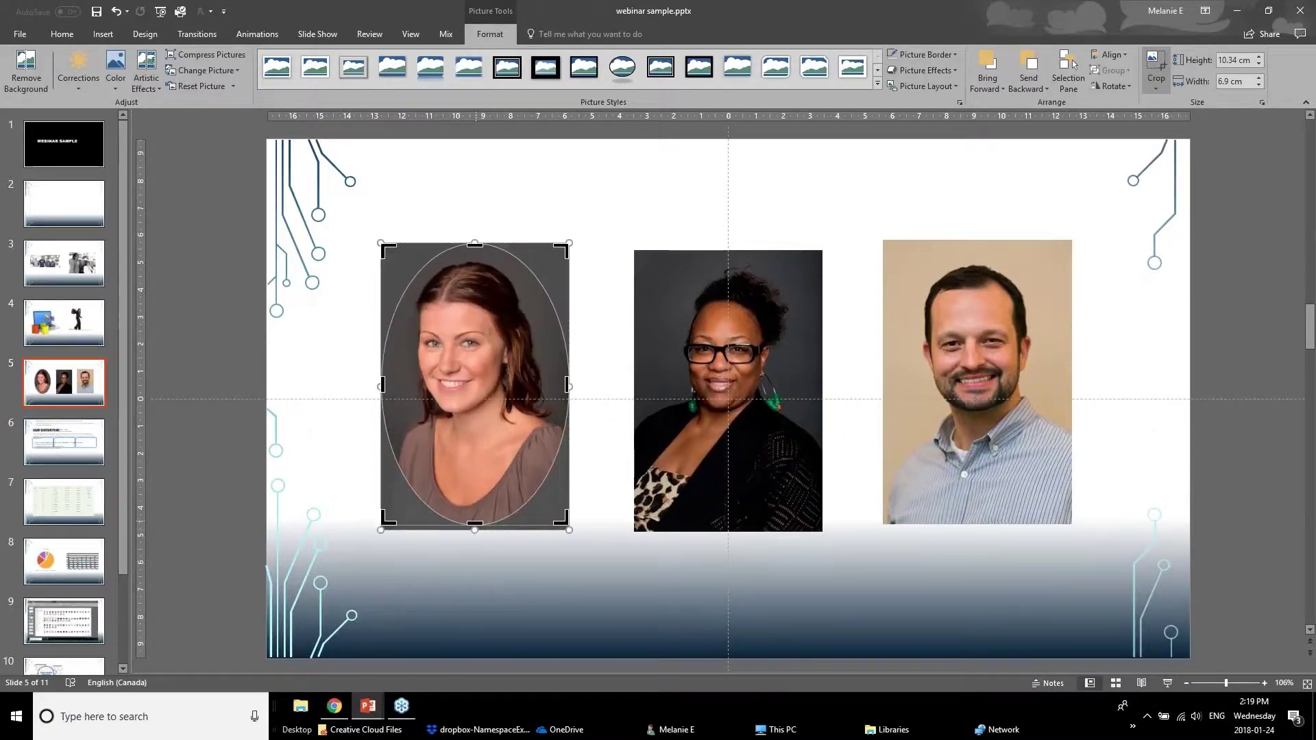
{"action": "left_click", "coordinate": [1155, 63]}
{"action": "left_click_drag", "start_coordinate": [474, 530], "coordinate": [474, 444]}
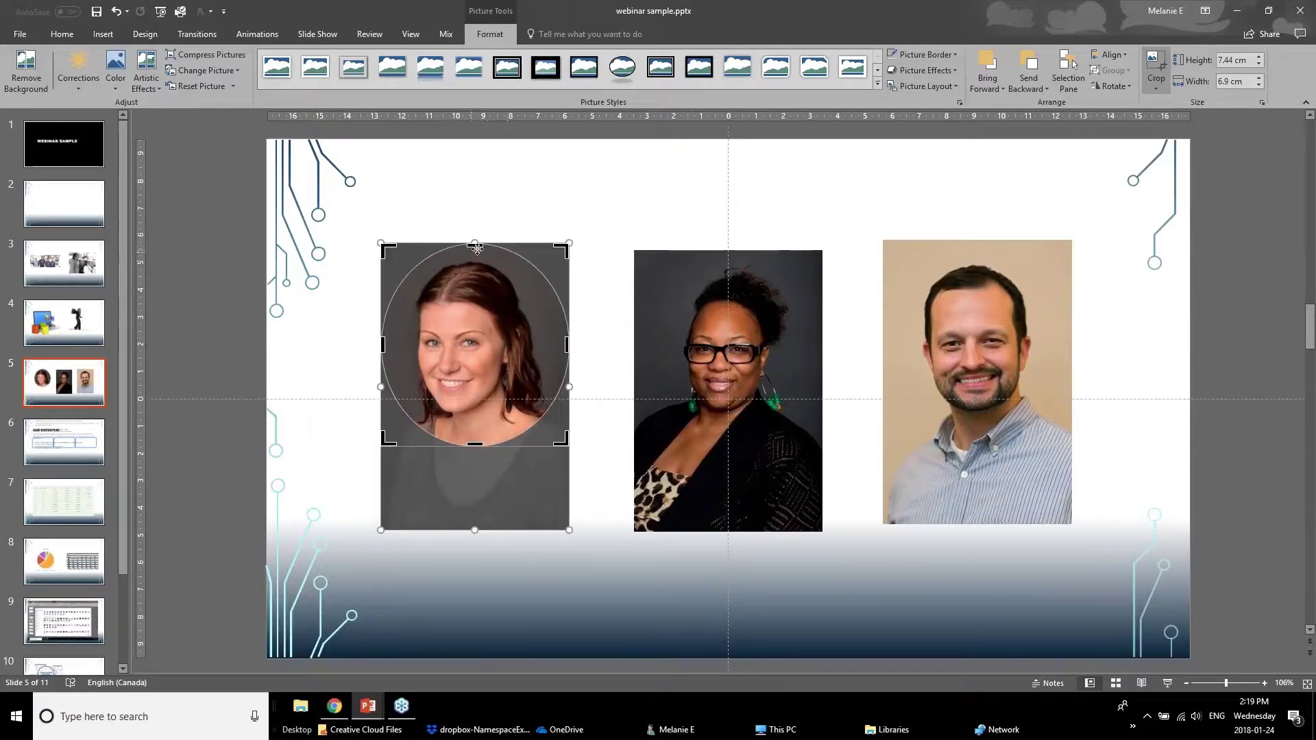
{"action": "left_click_drag", "start_coordinate": [474, 245], "coordinate": [474, 263]}
{"action": "left_click_drag", "start_coordinate": [381, 354], "coordinate": [391, 354]}
{"action": "left_click_drag", "start_coordinate": [562, 356], "coordinate": [540, 346]}
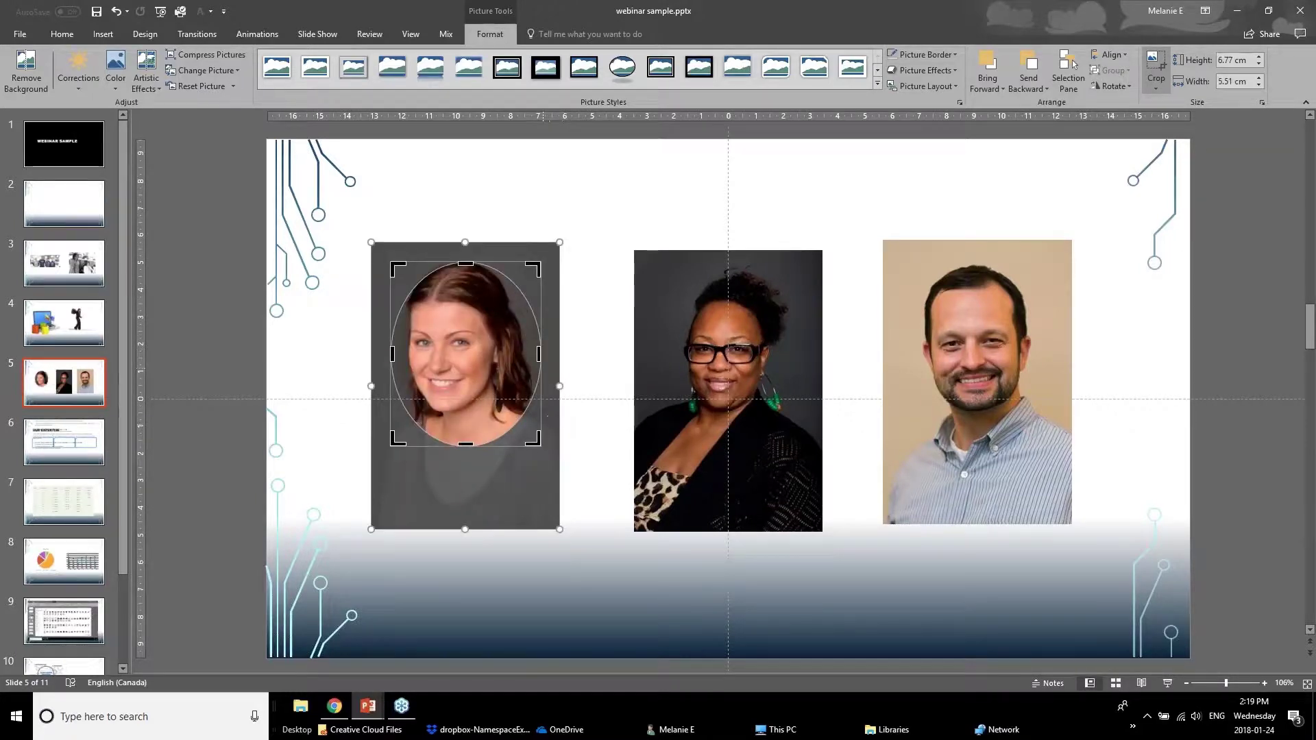
{"action": "left_click_drag", "start_coordinate": [536, 442], "coordinate": [533, 423]}
{"action": "left_click", "coordinate": [361, 472]}
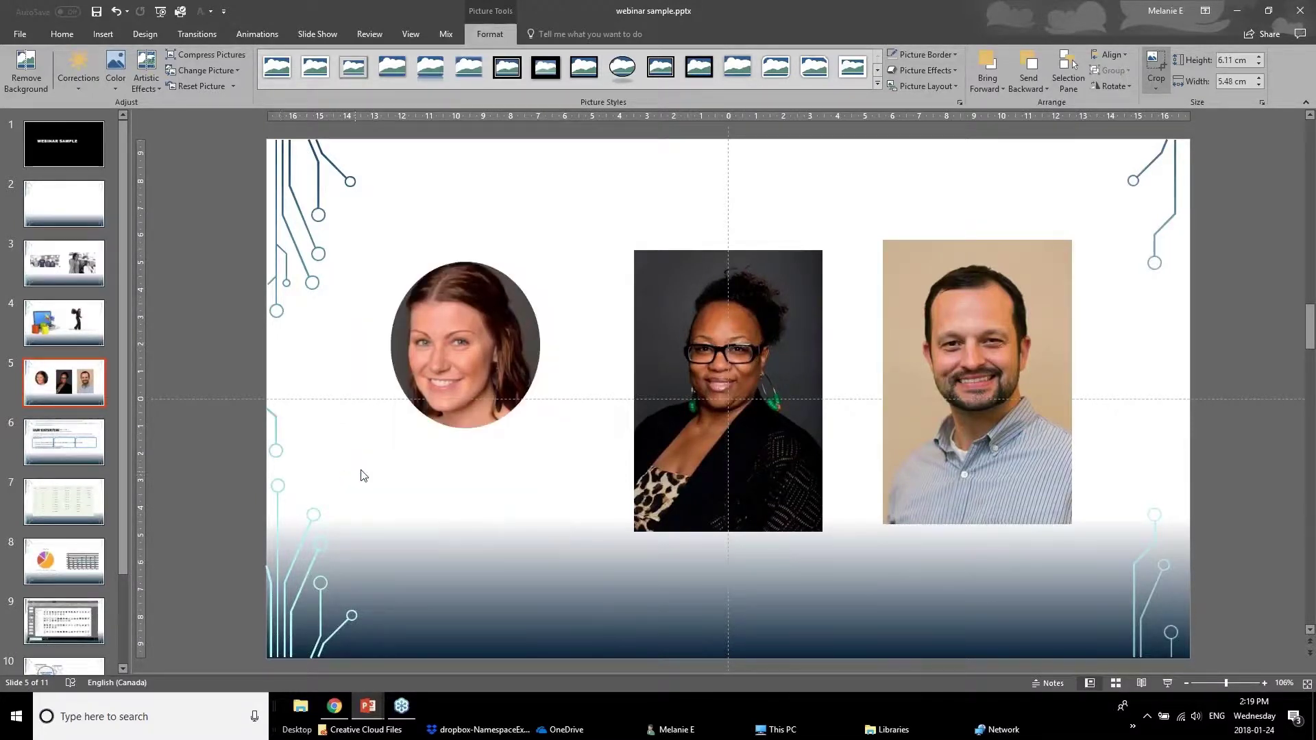
- Move the cropped oval portrait slightly down and to the left, and deselect it
{"action": "left_click", "coordinate": [447, 375]}
{"action": "left_click_drag", "start_coordinate": [508, 376], "coordinate": [502, 390]}
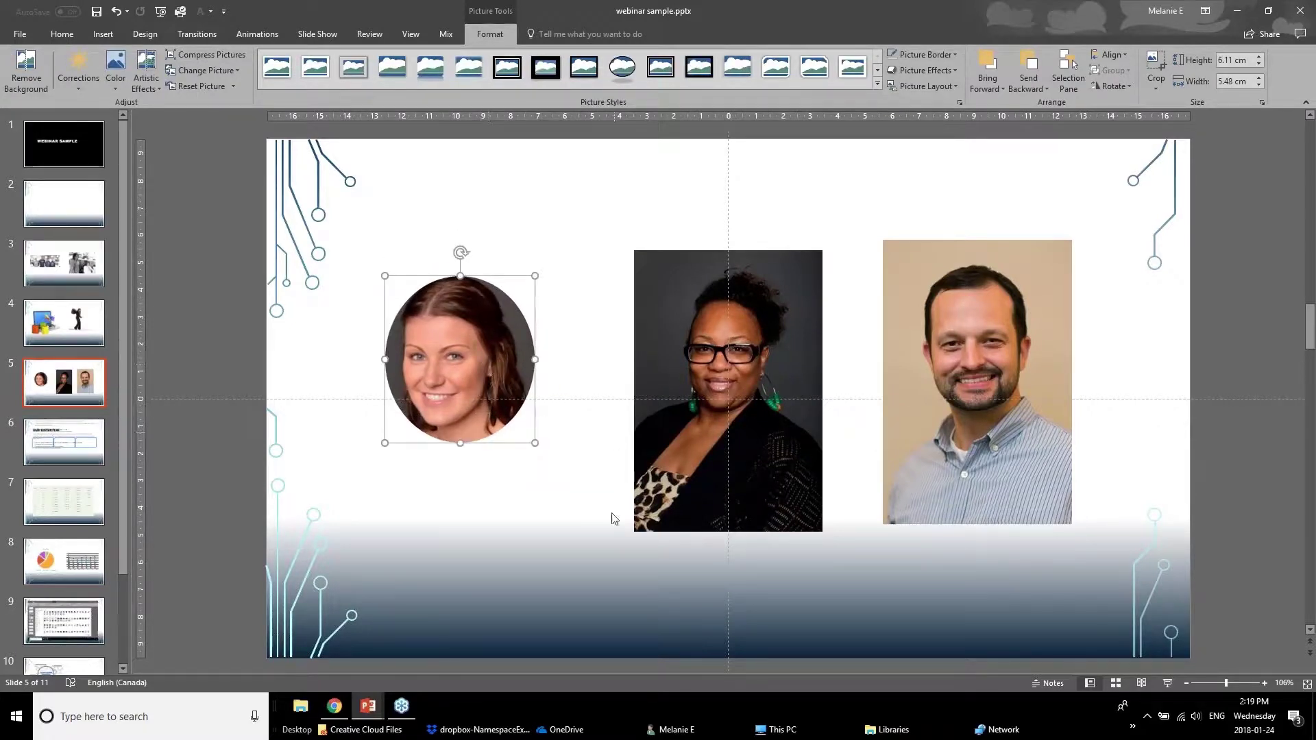
{"action": "left_click", "coordinate": [479, 500]}
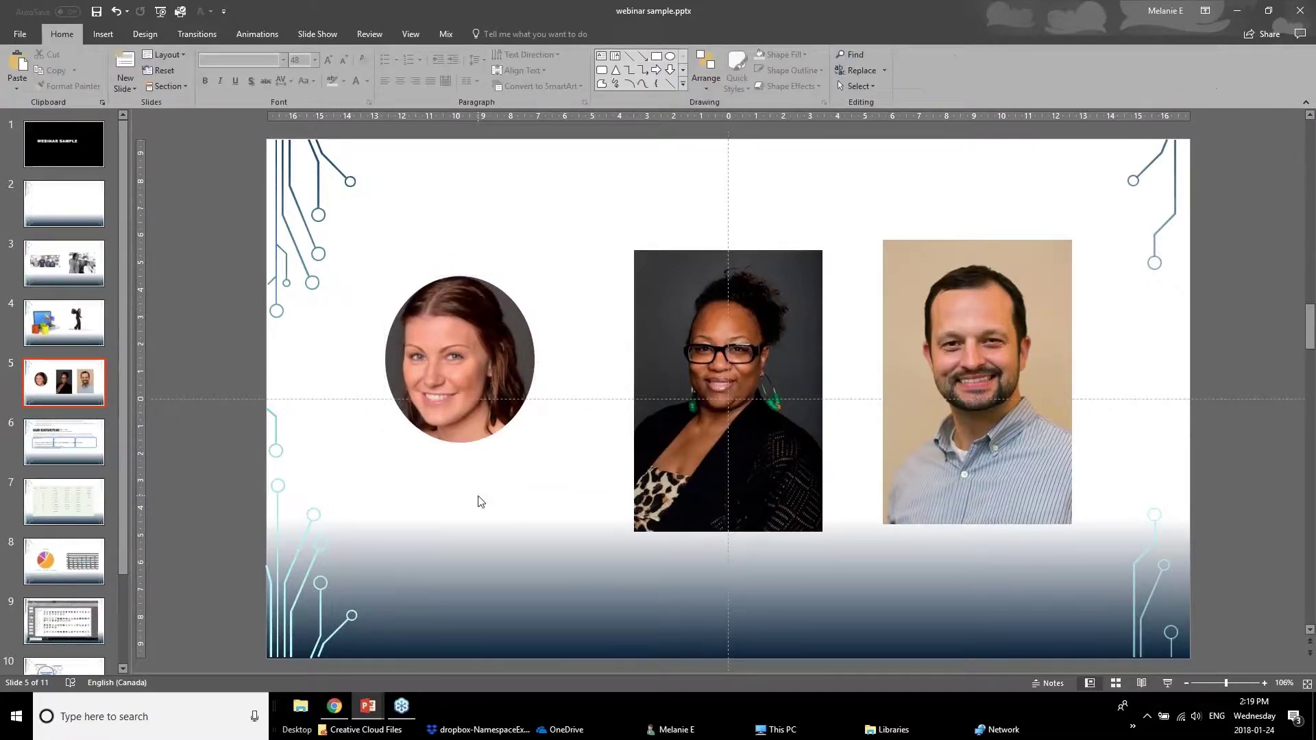
- Copy the cropped portrait's oval formatting to the middle portrait with Format Painter
{"action": "key", "text": "Tab"}
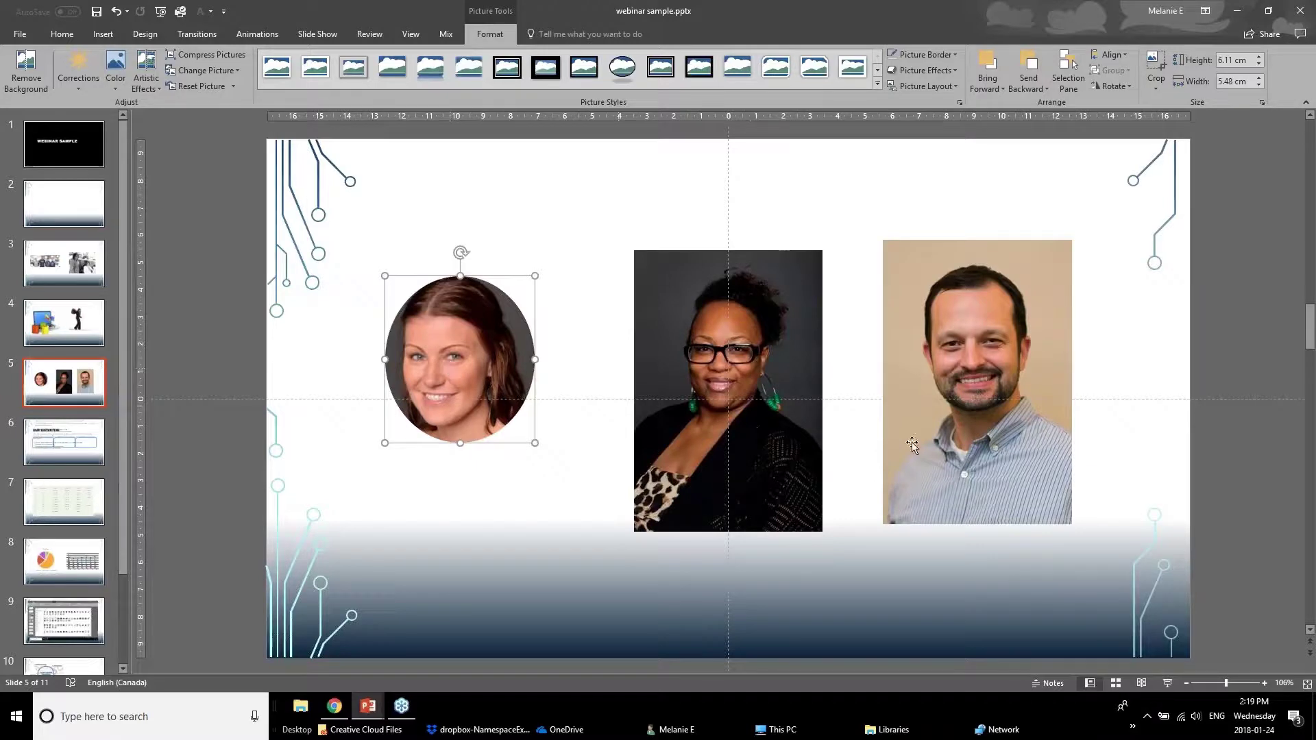
{"action": "left_click", "coordinate": [61, 34]}
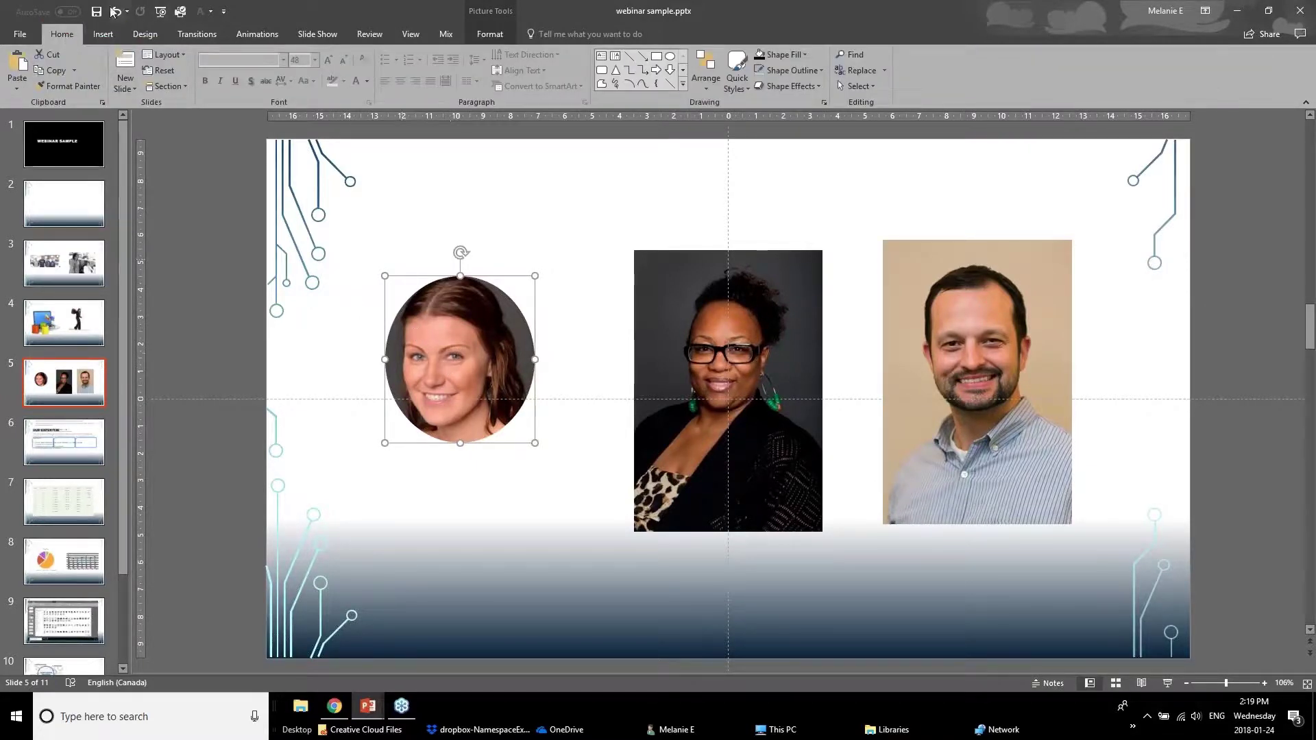
{"action": "left_click", "coordinate": [80, 88]}
{"action": "left_click", "coordinate": [708, 289]}
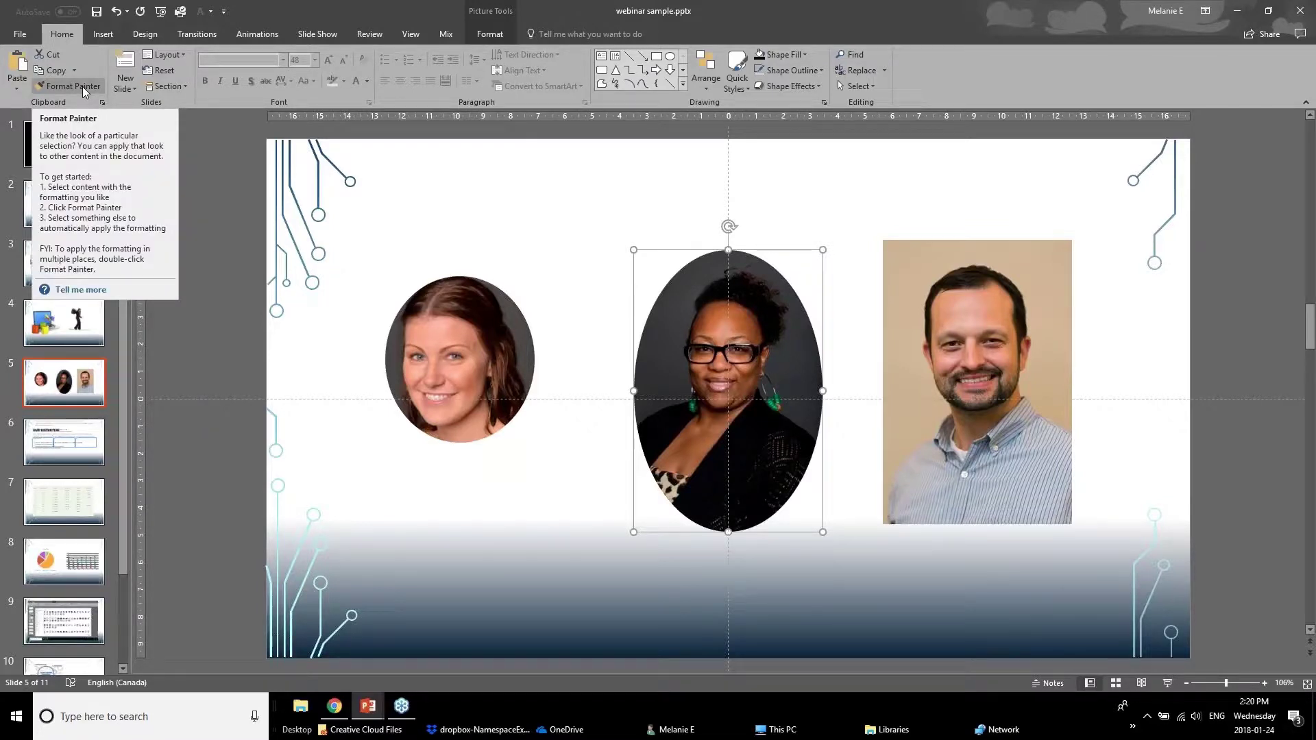
- Copy the first portrait's oval formatting to the portrait of the man with Format Painter
{"action": "left_click", "coordinate": [82, 87]}
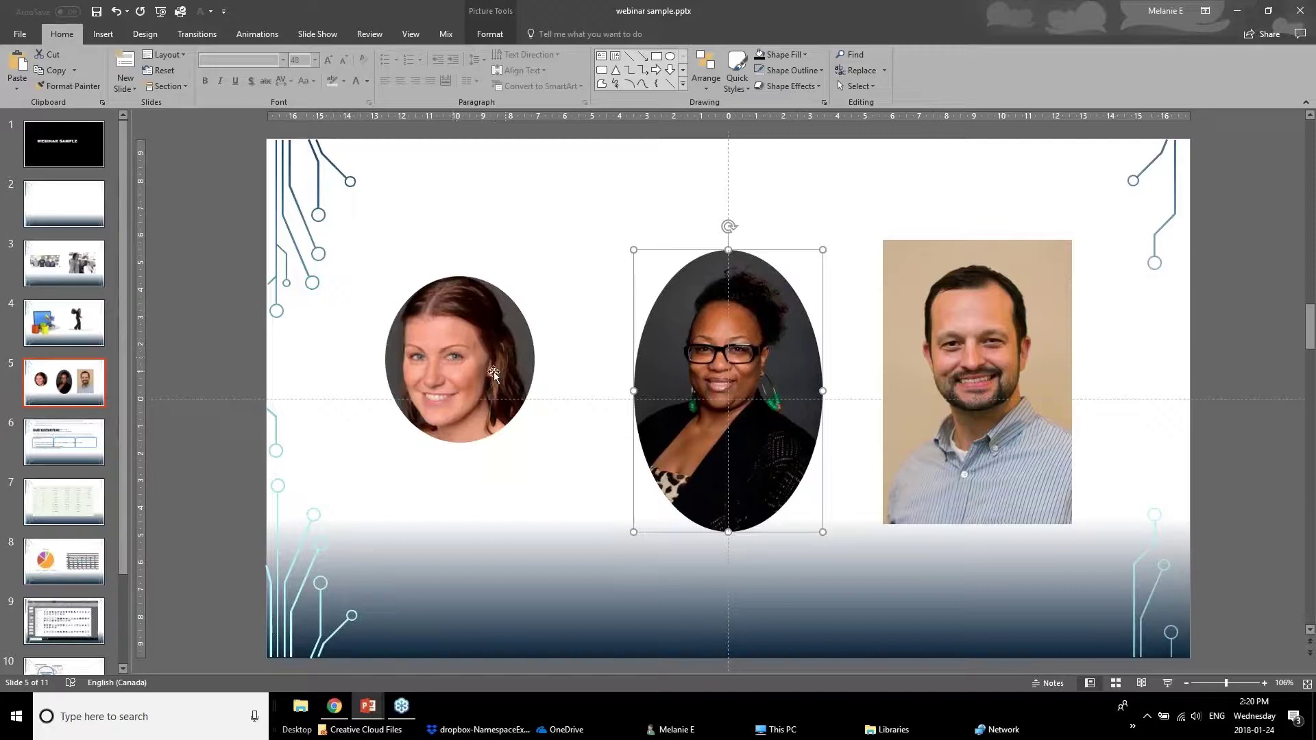
{"action": "left_click", "coordinate": [453, 360]}
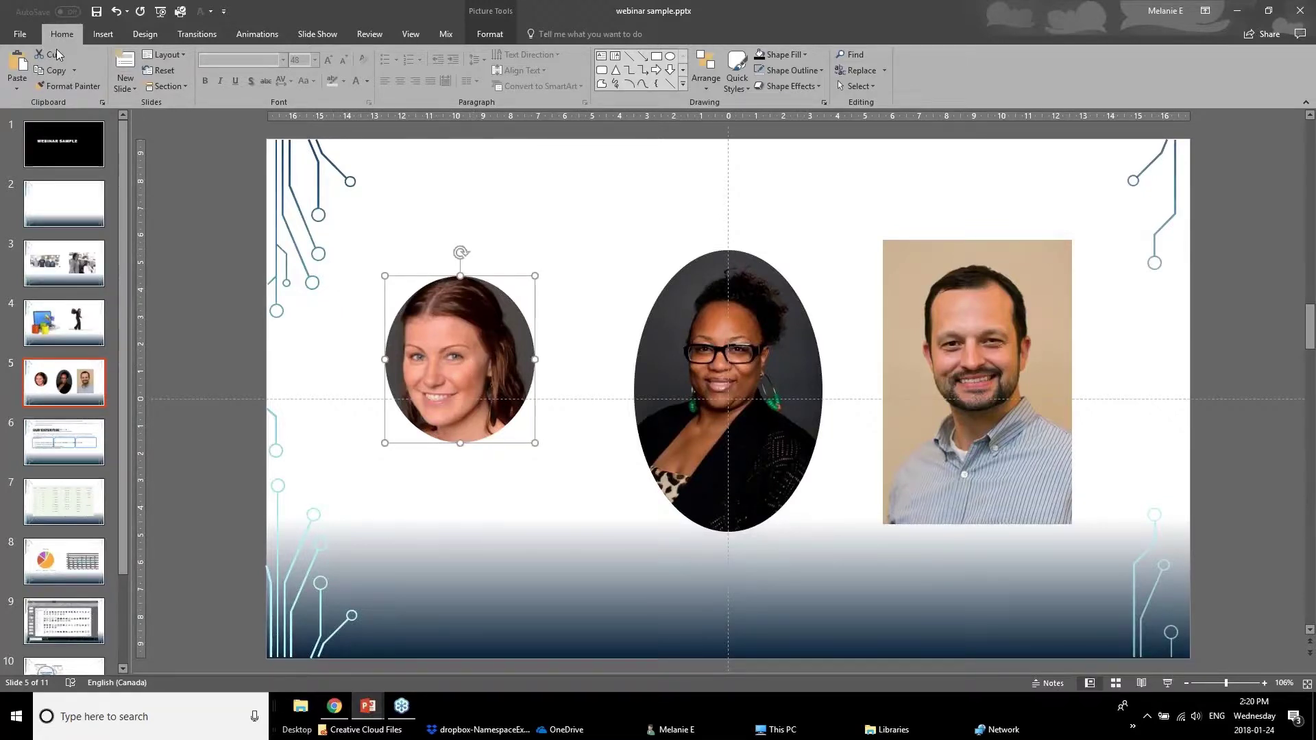
{"action": "left_click", "coordinate": [951, 355]}
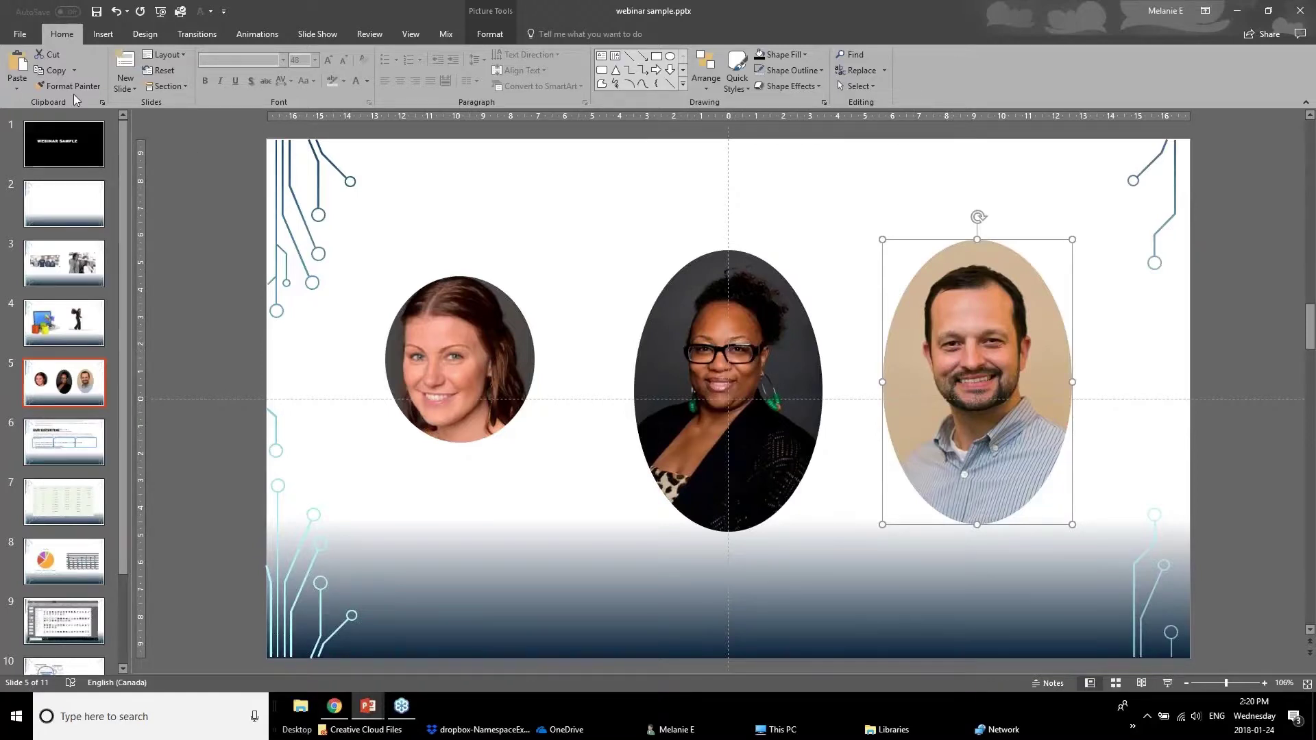
{"action": "left_click", "coordinate": [683, 432]}
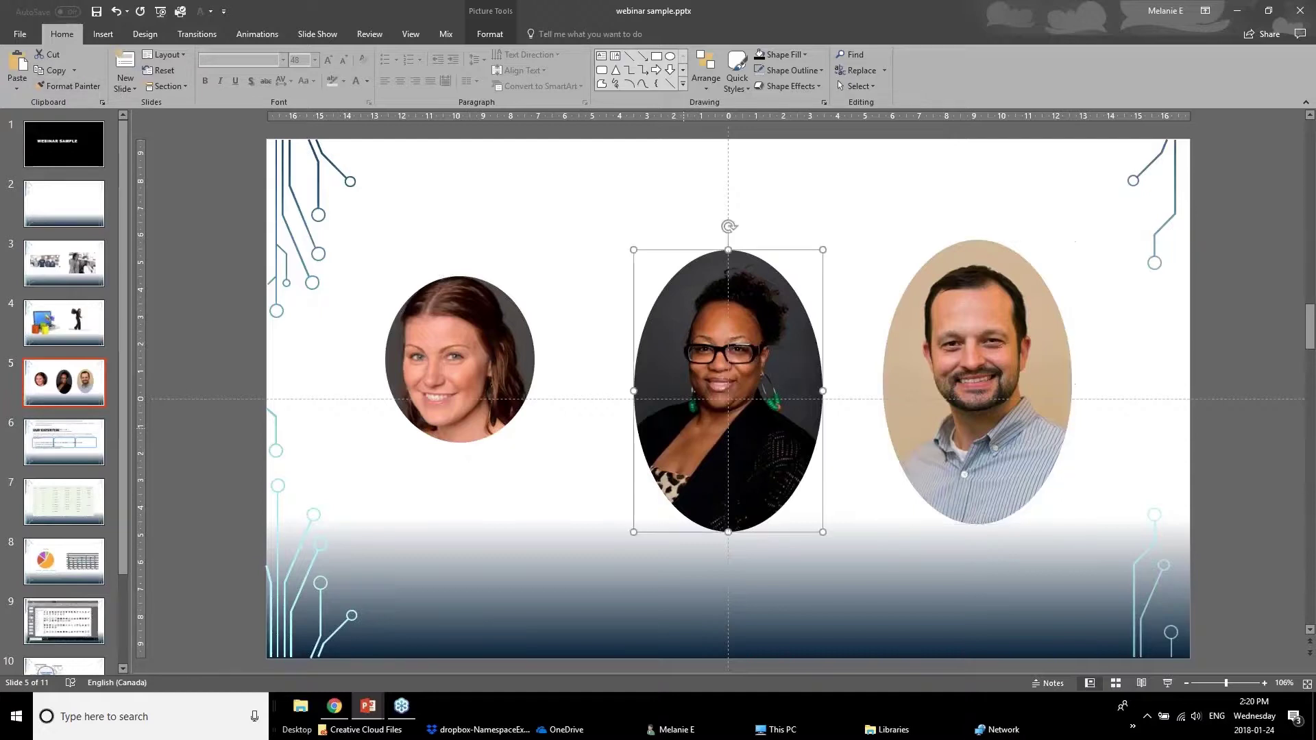
{"action": "left_click", "coordinate": [40, 83]}
{"action": "left_click", "coordinate": [407, 561]}
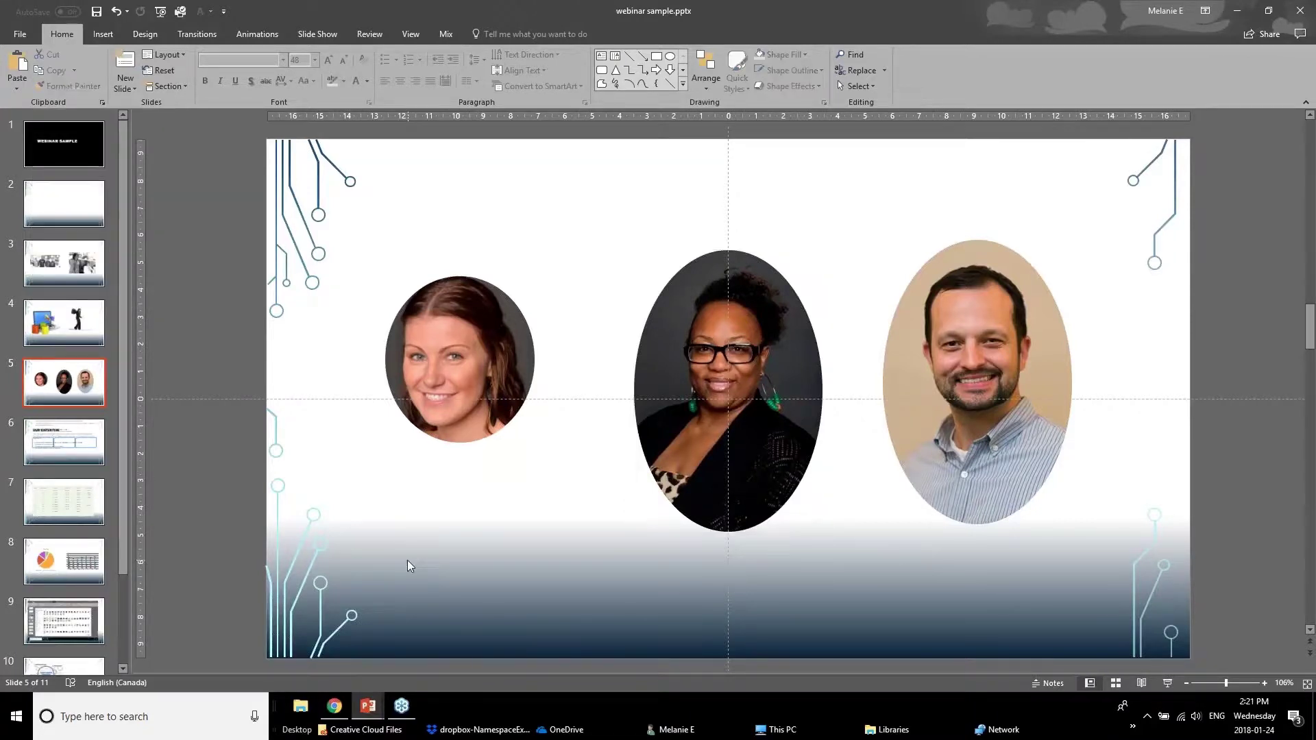
- Switch to the Powerpoint Webinar January 2018 v1 presentation, view the Cropping & Framing slide, and return to webinar sample.pptx
{"action": "mouse_move", "coordinate": [373, 709]}
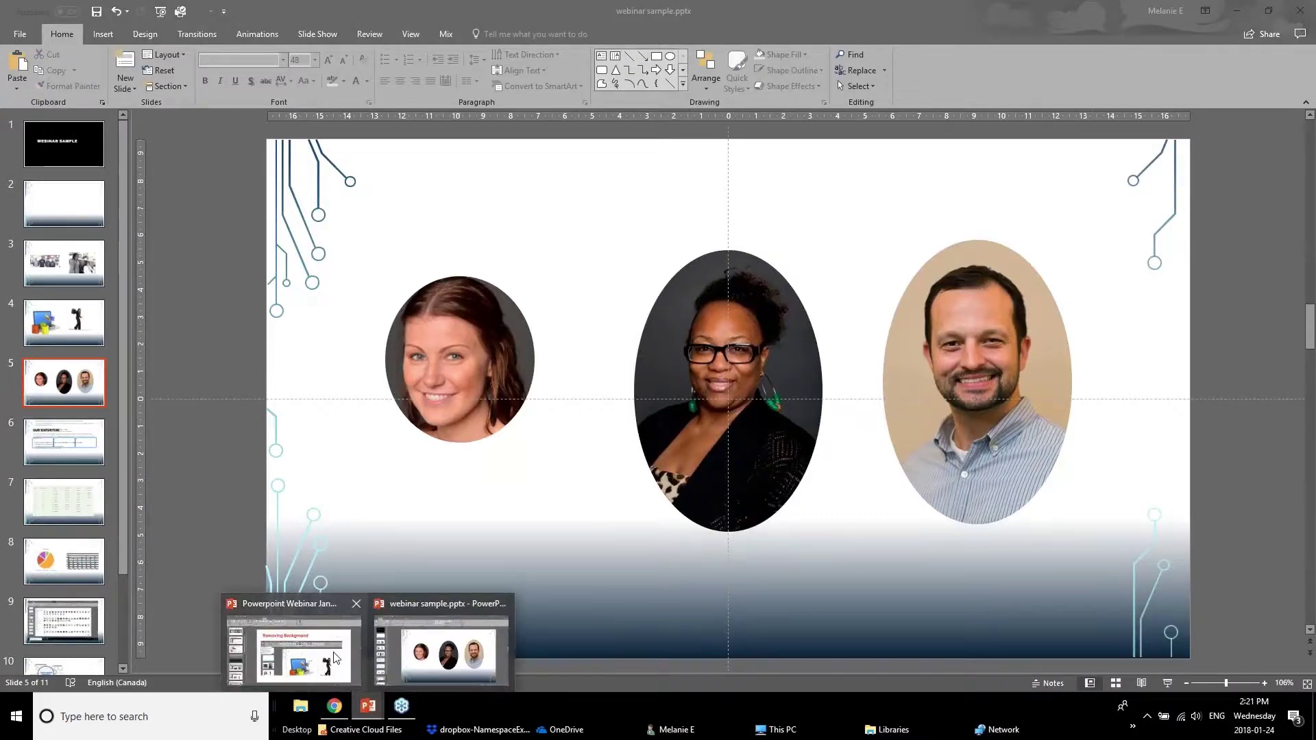
{"action": "left_click", "coordinate": [293, 644]}
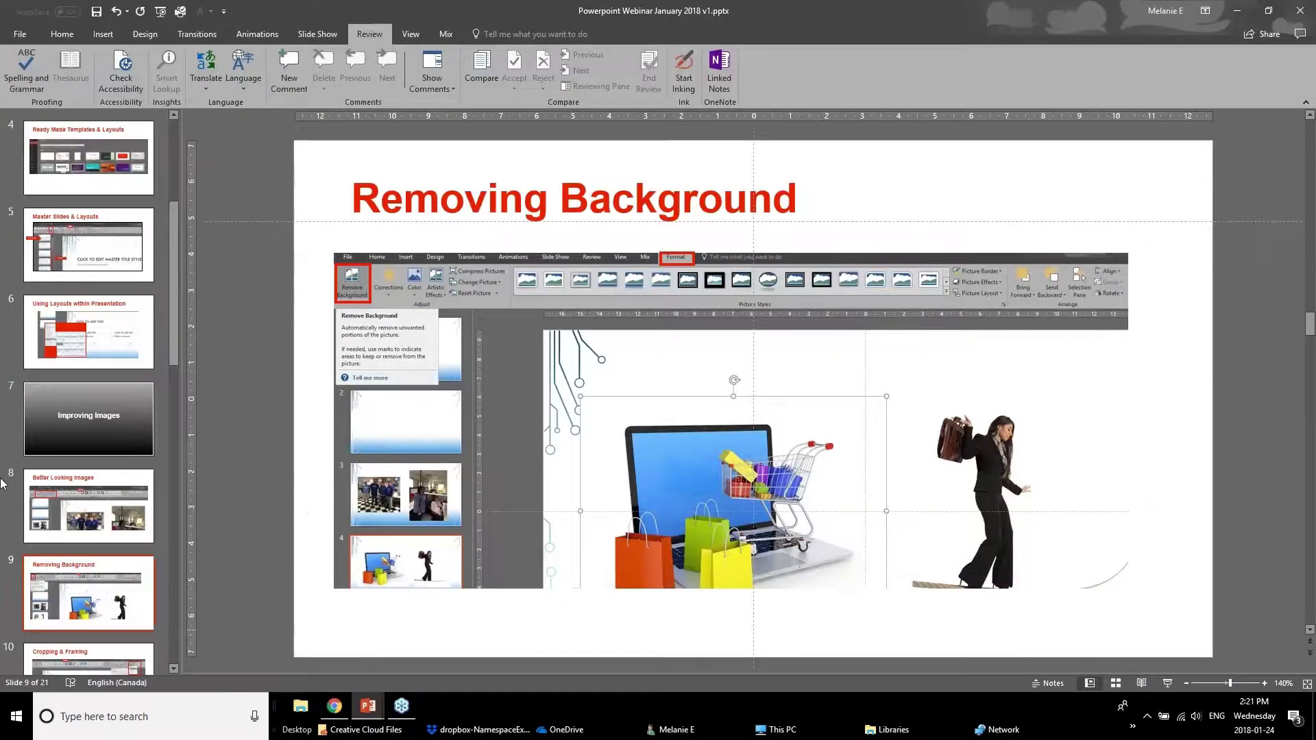
{"action": "left_click", "coordinate": [119, 521]}
{"action": "scroll", "coordinate": [119, 517], "scroll_direction": "down", "scroll_amount": 3}
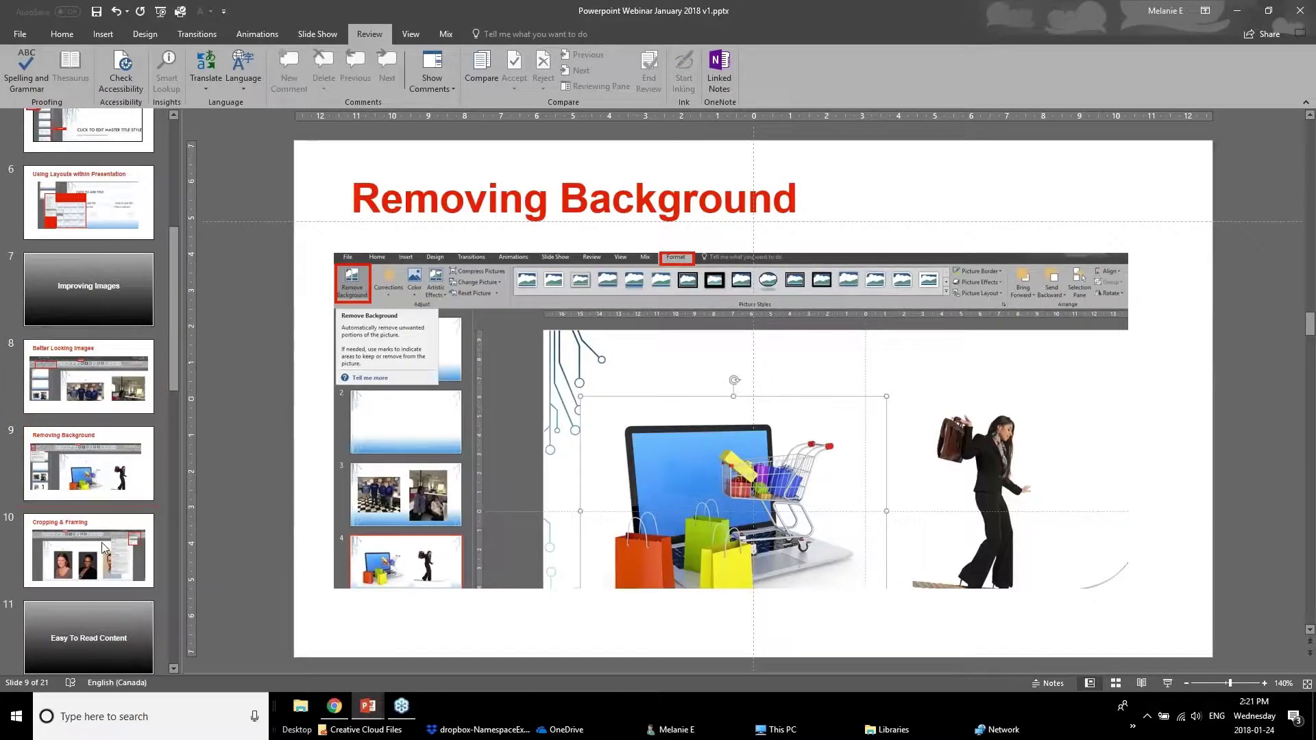
{"action": "key", "text": "Down"}
{"action": "scroll", "coordinate": [88, 390], "scroll_direction": "down", "scroll_amount": 2}
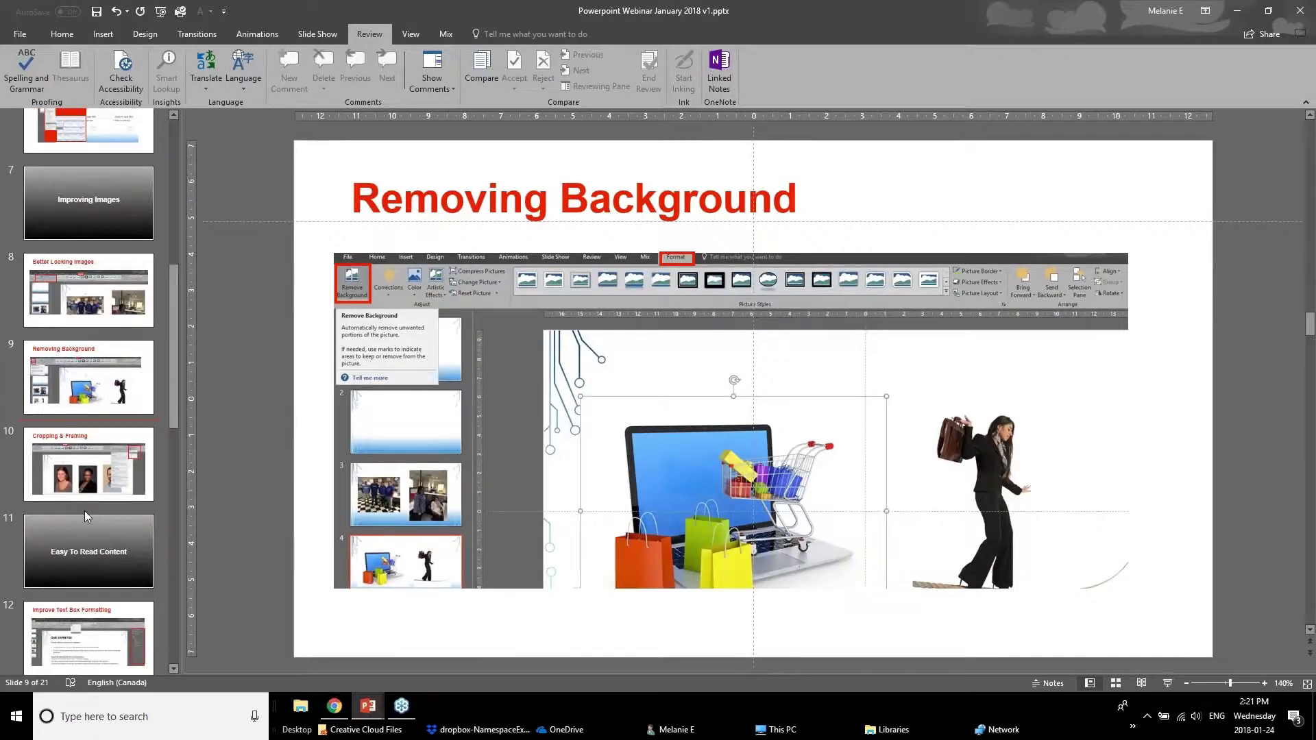
{"action": "left_click", "coordinate": [100, 459]}
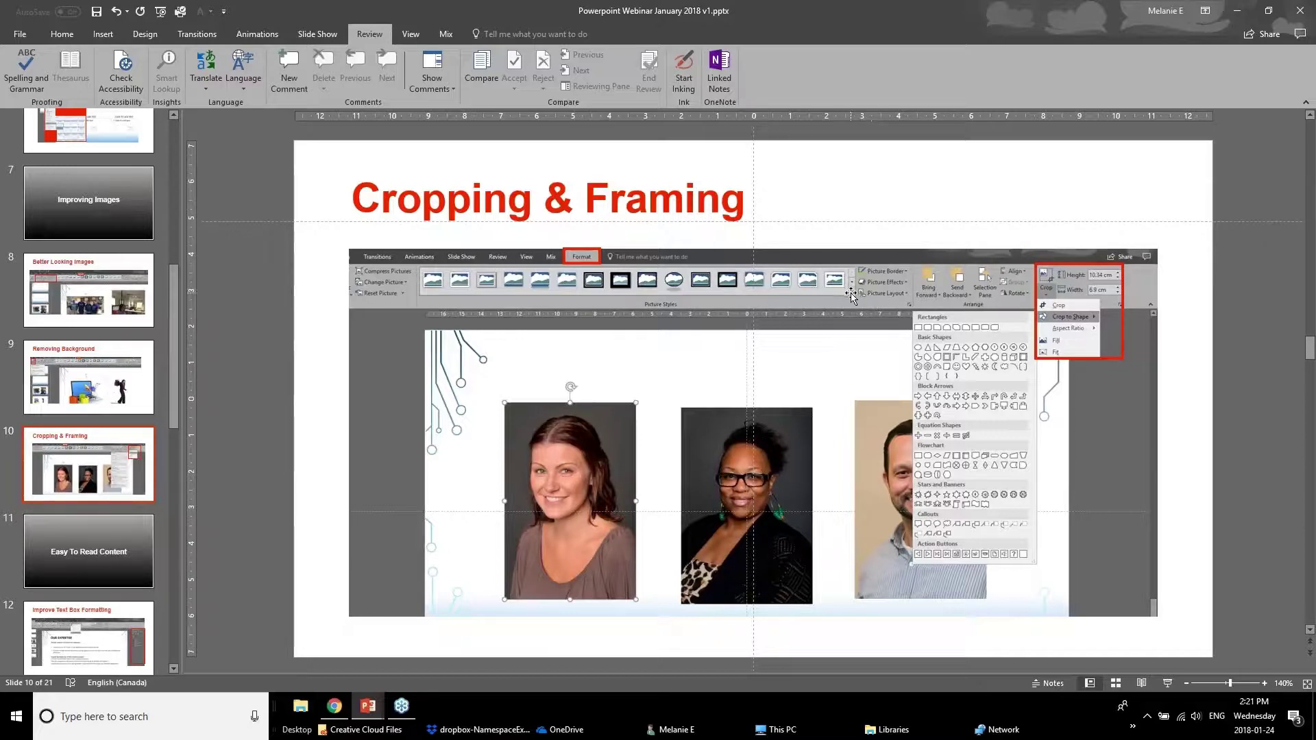
{"action": "left_click", "coordinate": [368, 706]}
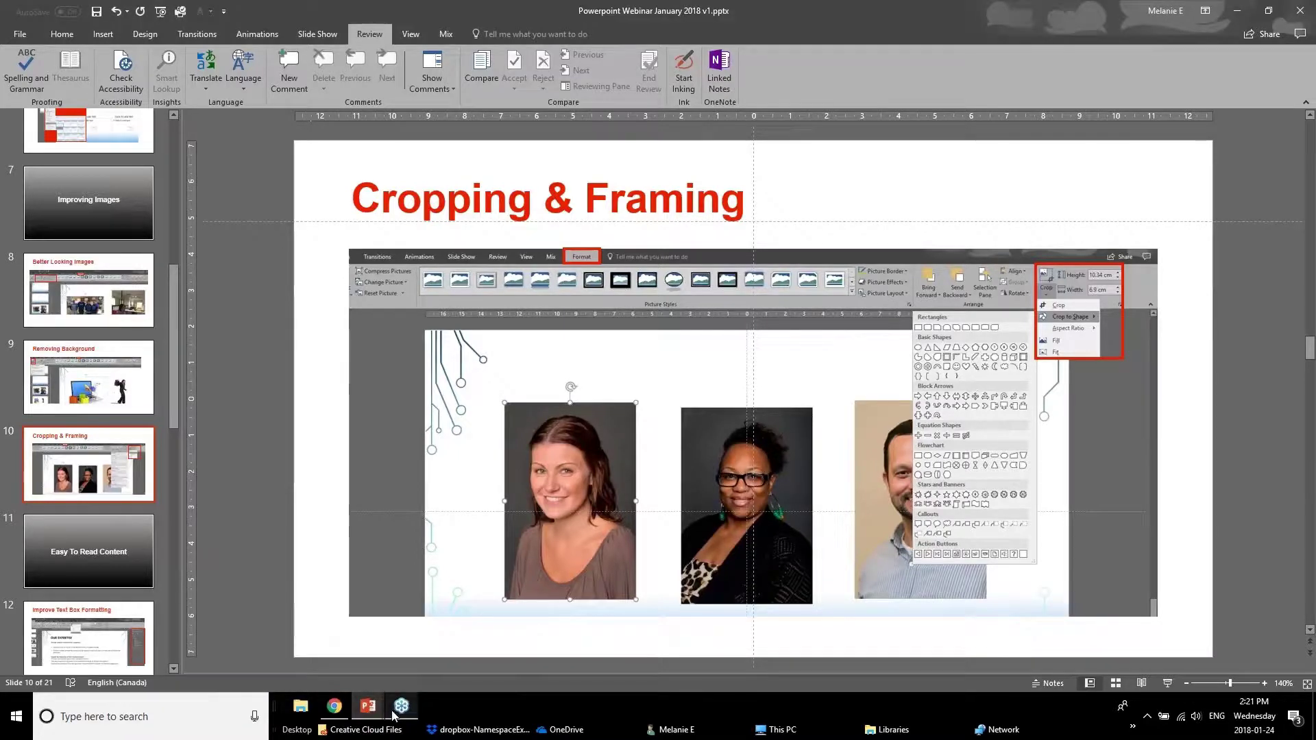
{"action": "left_click", "coordinate": [367, 715]}
{"action": "left_click", "coordinate": [445, 649]}
- Apply the rotated white-framed picture style to the first portrait and move it slightly up and to the right
{"action": "left_click", "coordinate": [396, 282]}
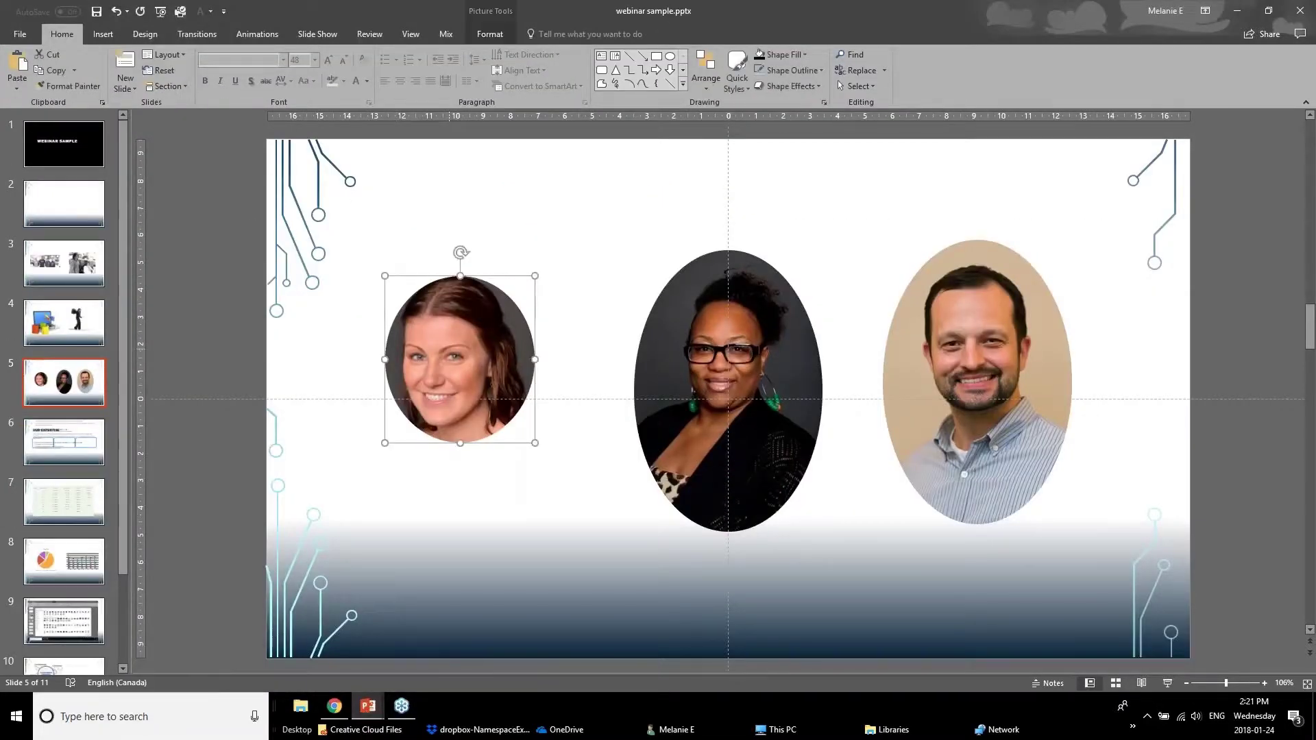
{"action": "left_click", "coordinate": [491, 32]}
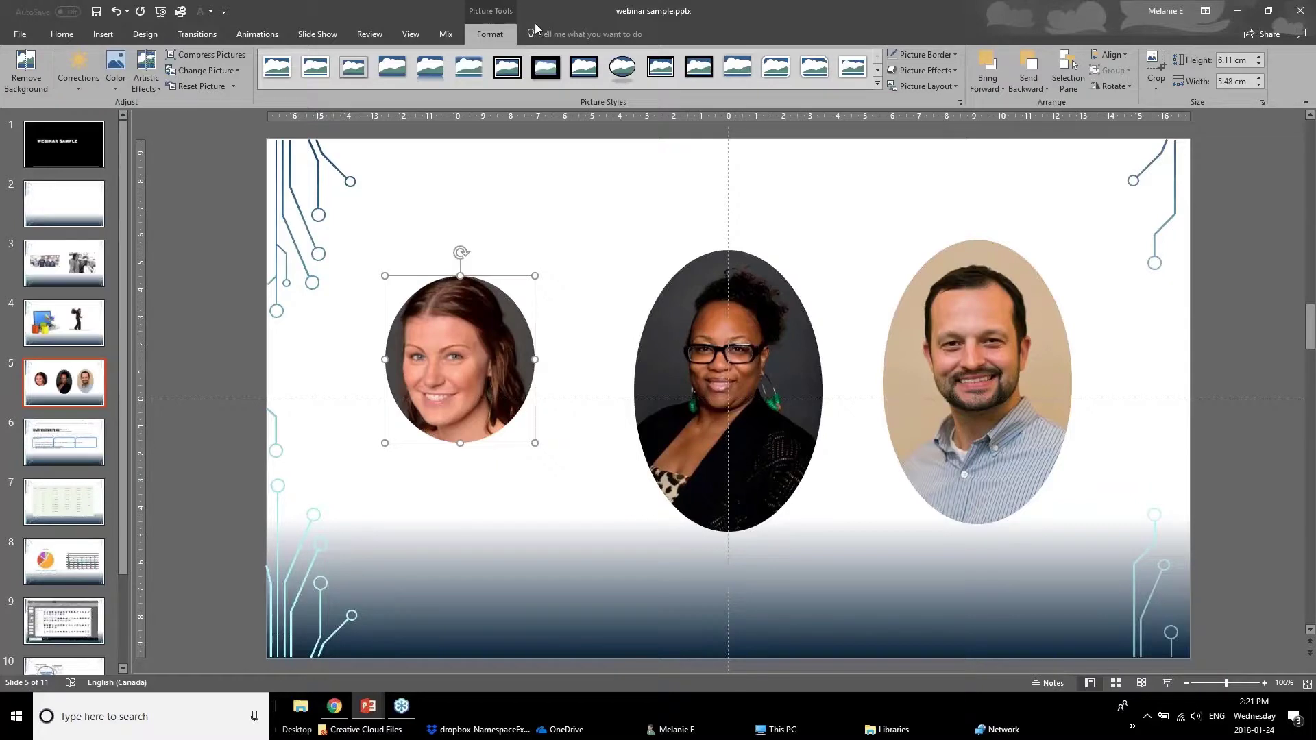
{"action": "left_click", "coordinate": [877, 84]}
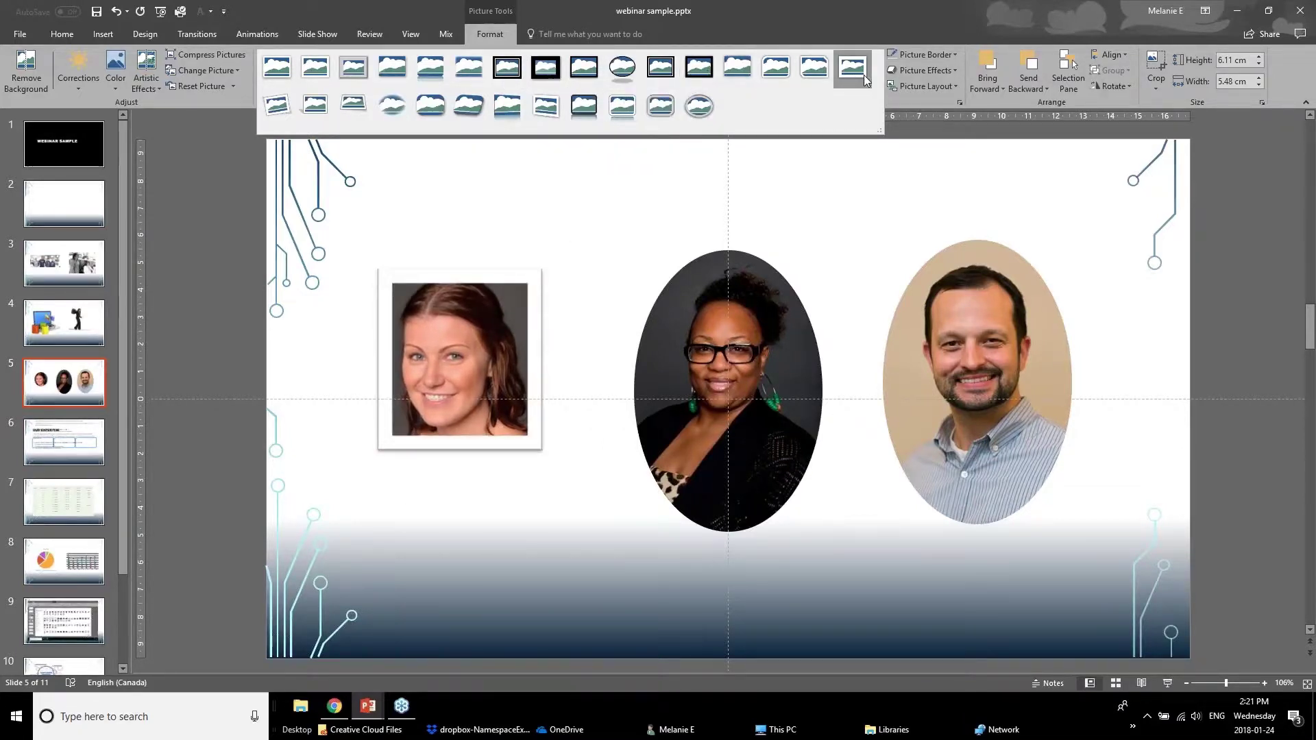
{"action": "left_click", "coordinate": [287, 100]}
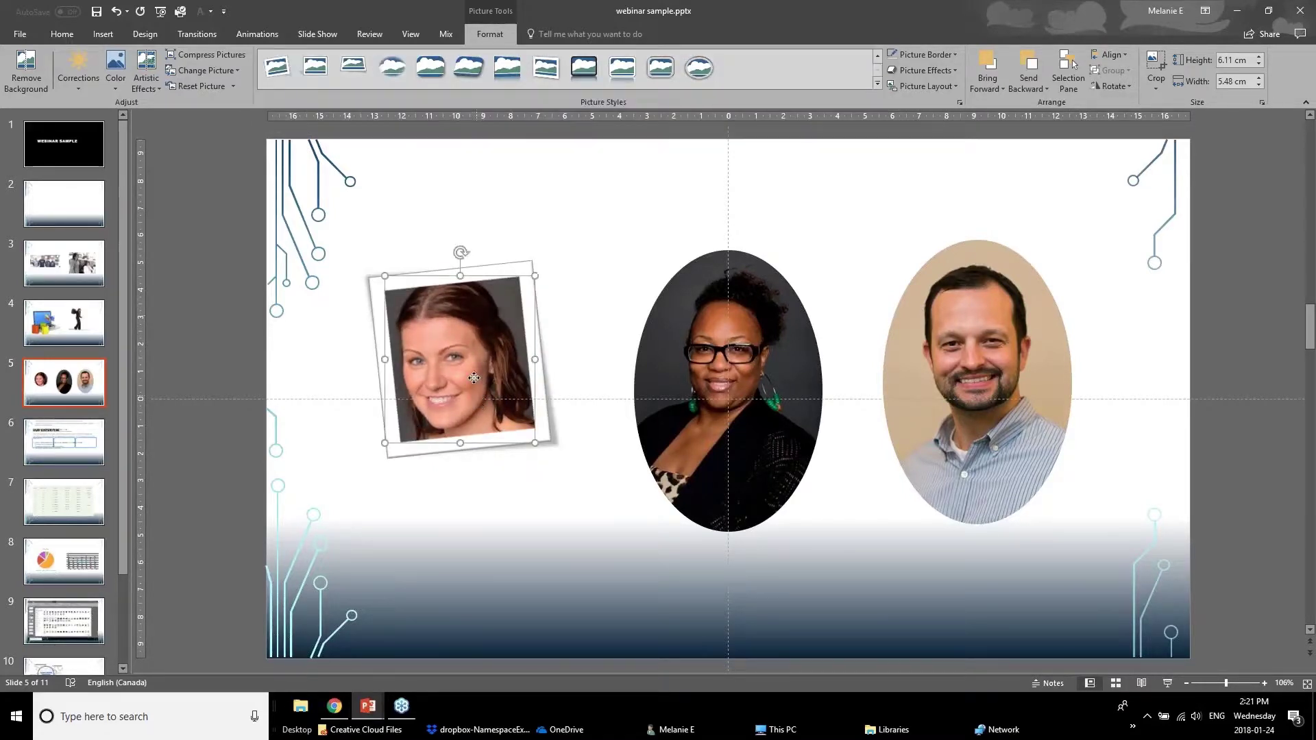
{"action": "left_click_drag", "start_coordinate": [470, 411], "coordinate": [498, 361]}
{"action": "left_click", "coordinate": [265, 414]}
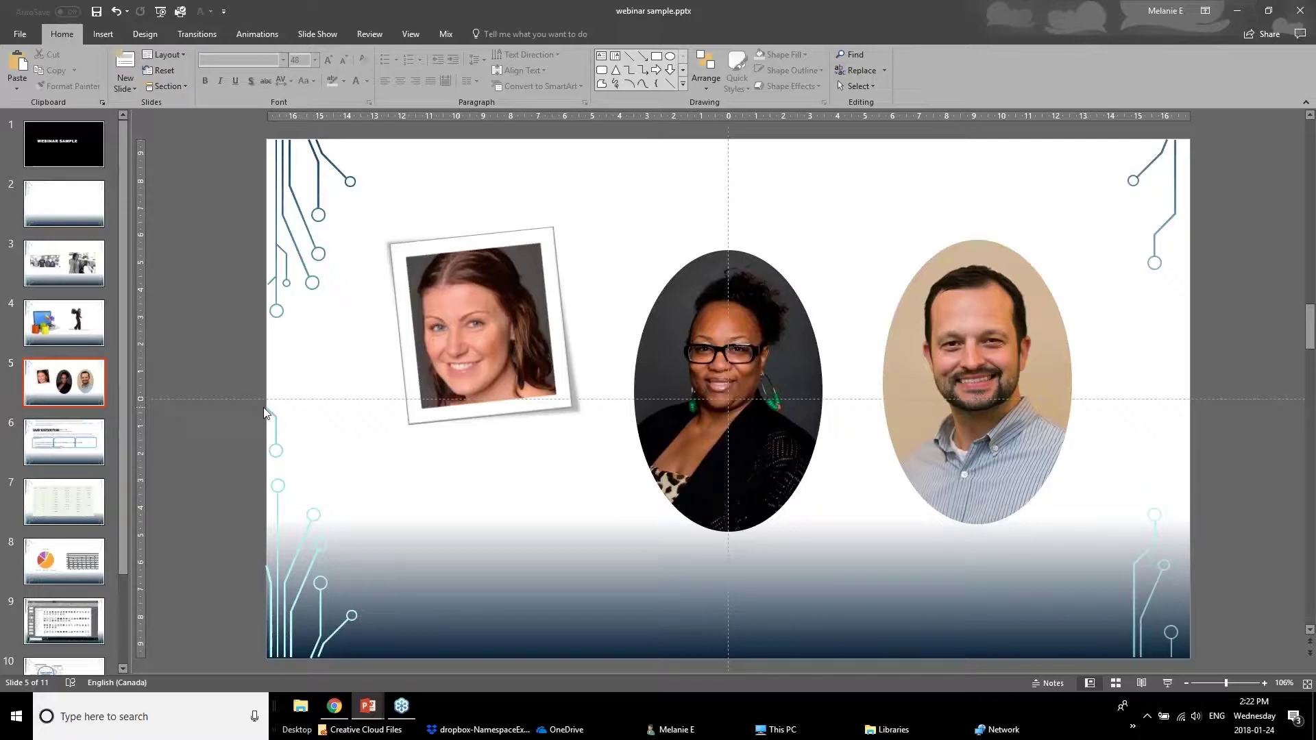
- Examine the picture border and picture effects options for the middle portrait, previewing an outer shadow
{"action": "left_click", "coordinate": [692, 337]}
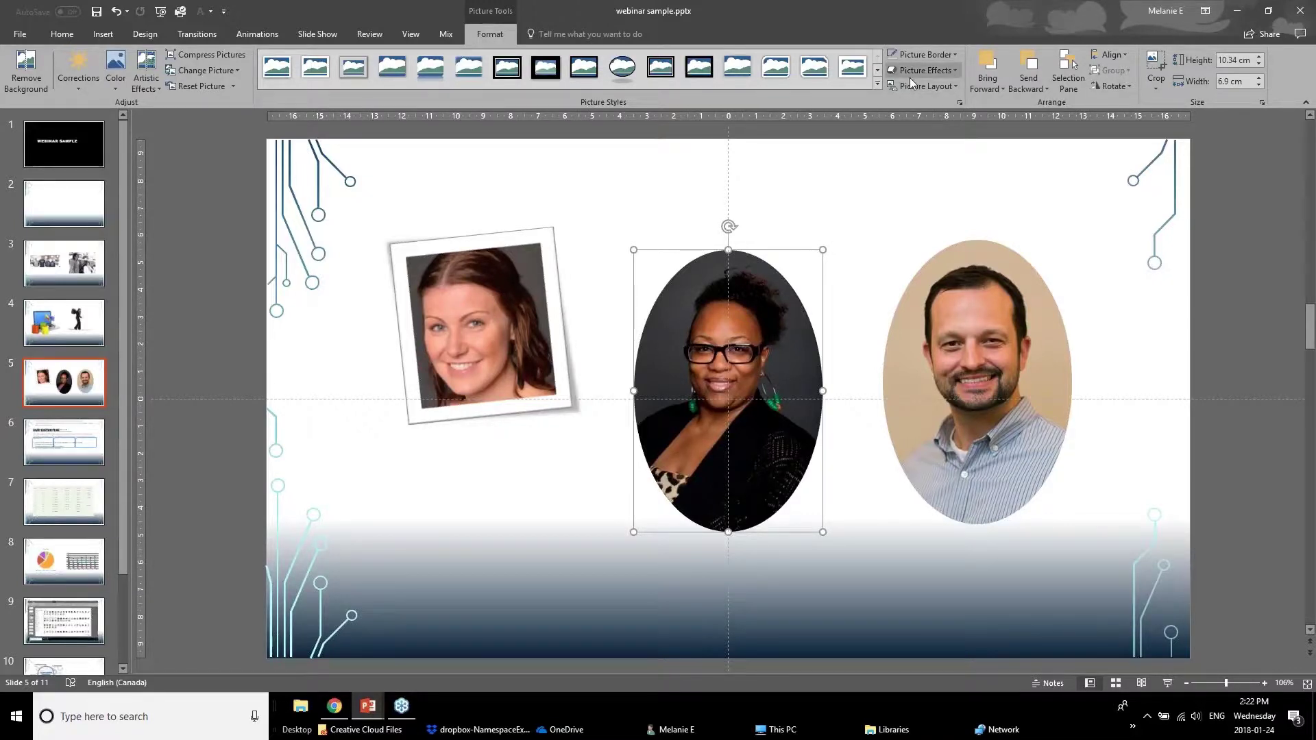
{"action": "left_click", "coordinate": [922, 55]}
{"action": "left_click", "coordinate": [863, 230]}
{"action": "left_click", "coordinate": [927, 56]}
{"action": "left_click", "coordinate": [953, 57]}
{"action": "left_click", "coordinate": [948, 71]}
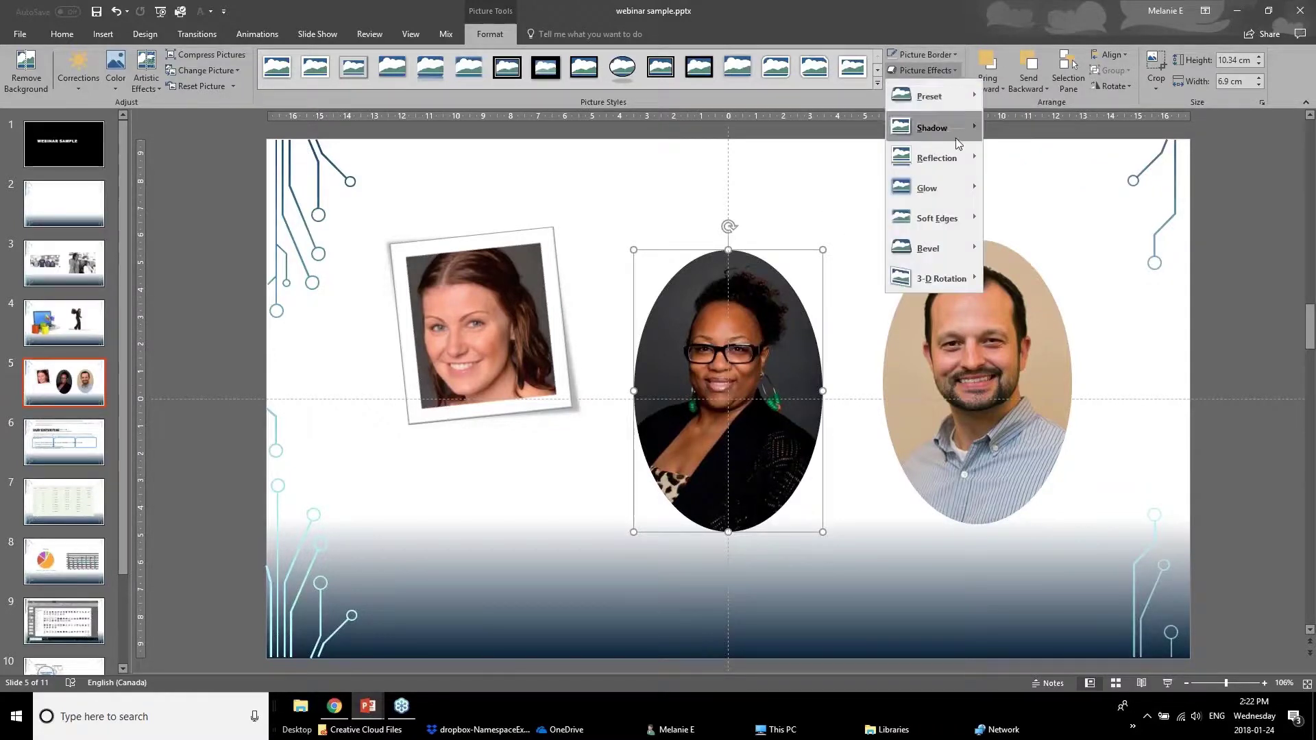
{"action": "mouse_move", "coordinate": [932, 127]}
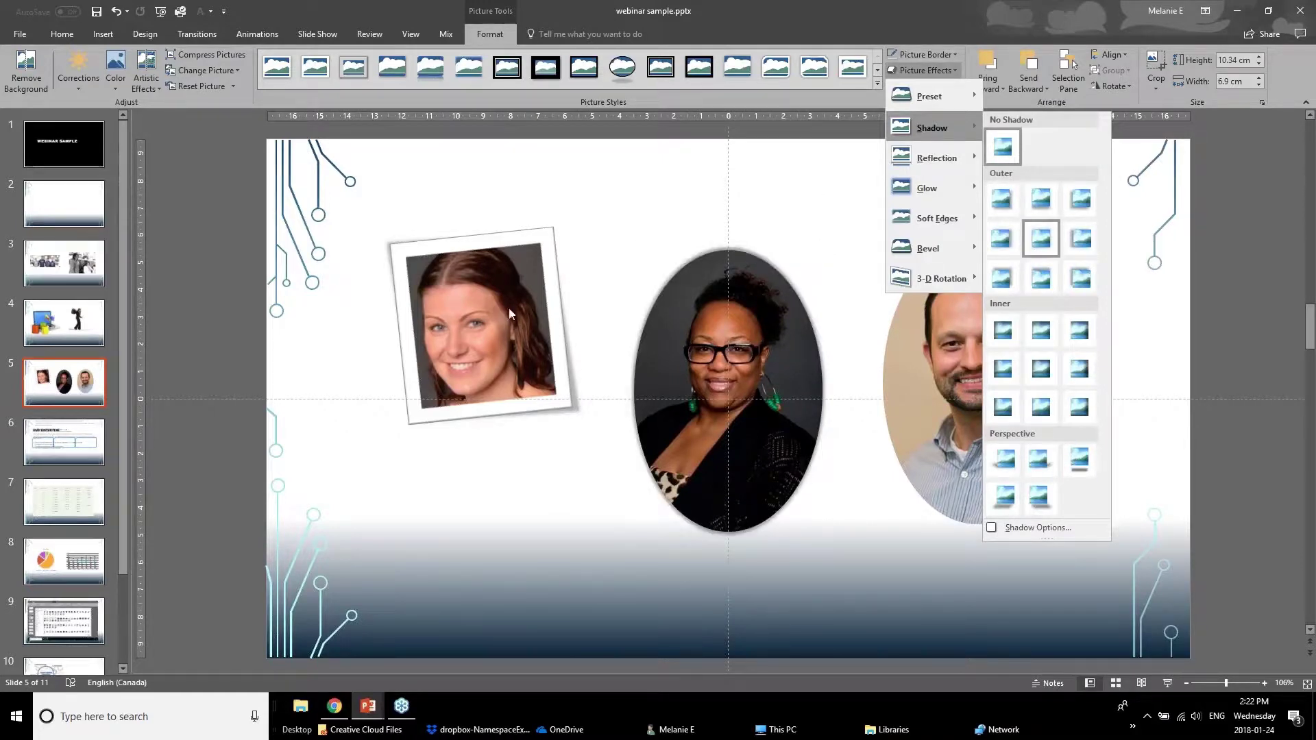
- Replace the first portrait's tilted frame with a straight white-framed picture style
{"action": "key", "text": "Escape"}
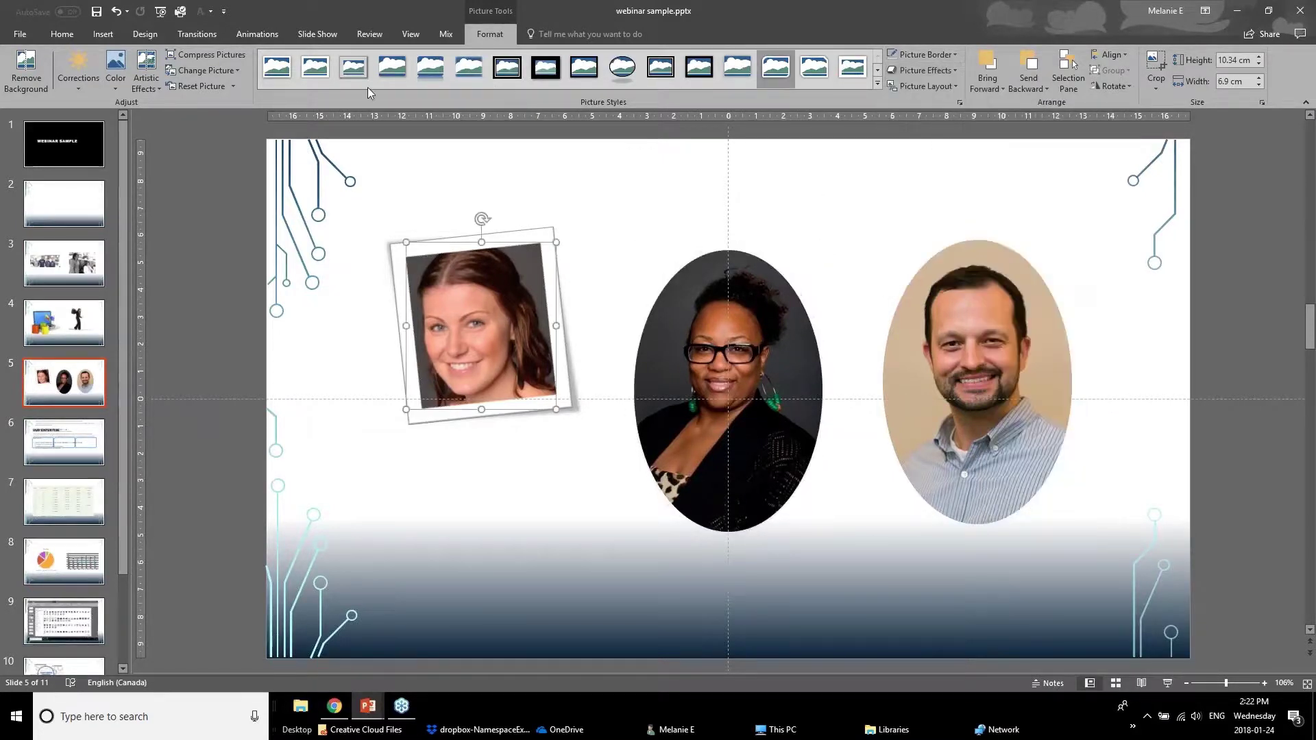
{"action": "key", "text": "ctrl+z"}
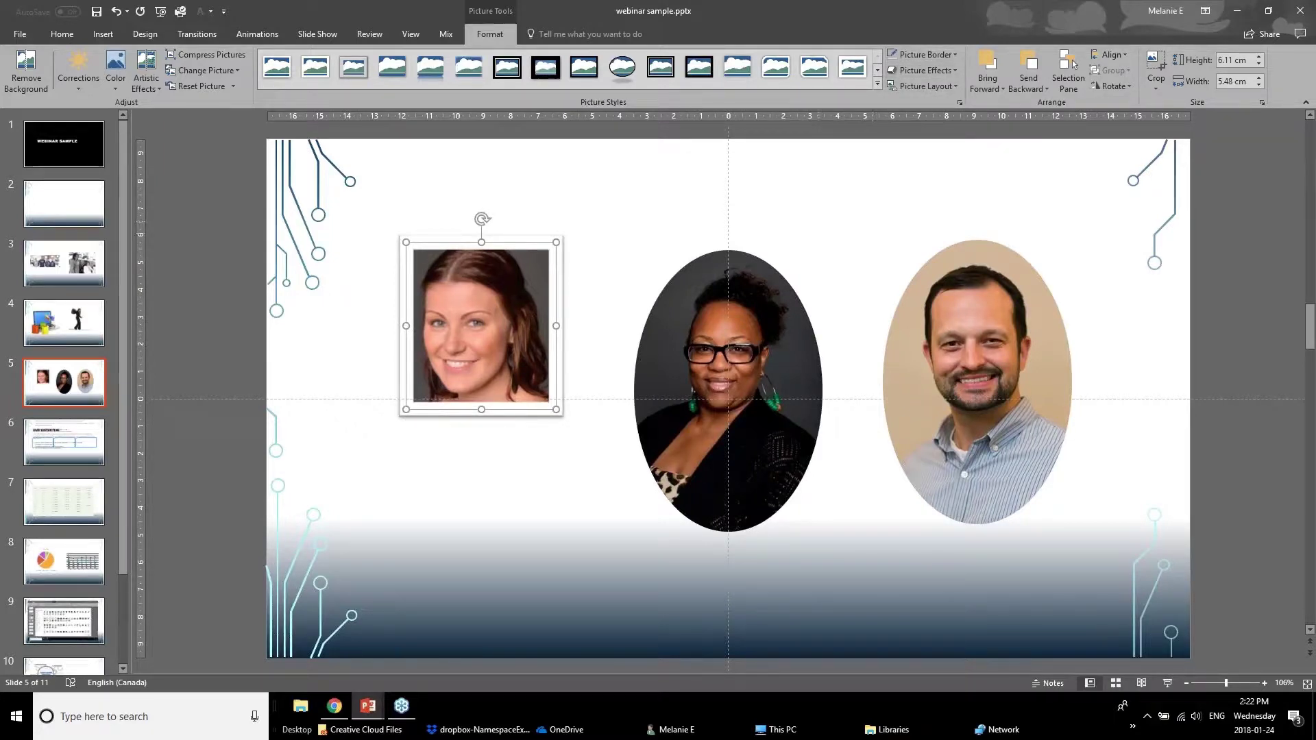
- Switch to the Powerpoint Webinar January 2018 v1 presentation and view the Easy To Read Content and Improve Text Box Formatting slides
{"action": "left_click", "coordinate": [368, 705]}
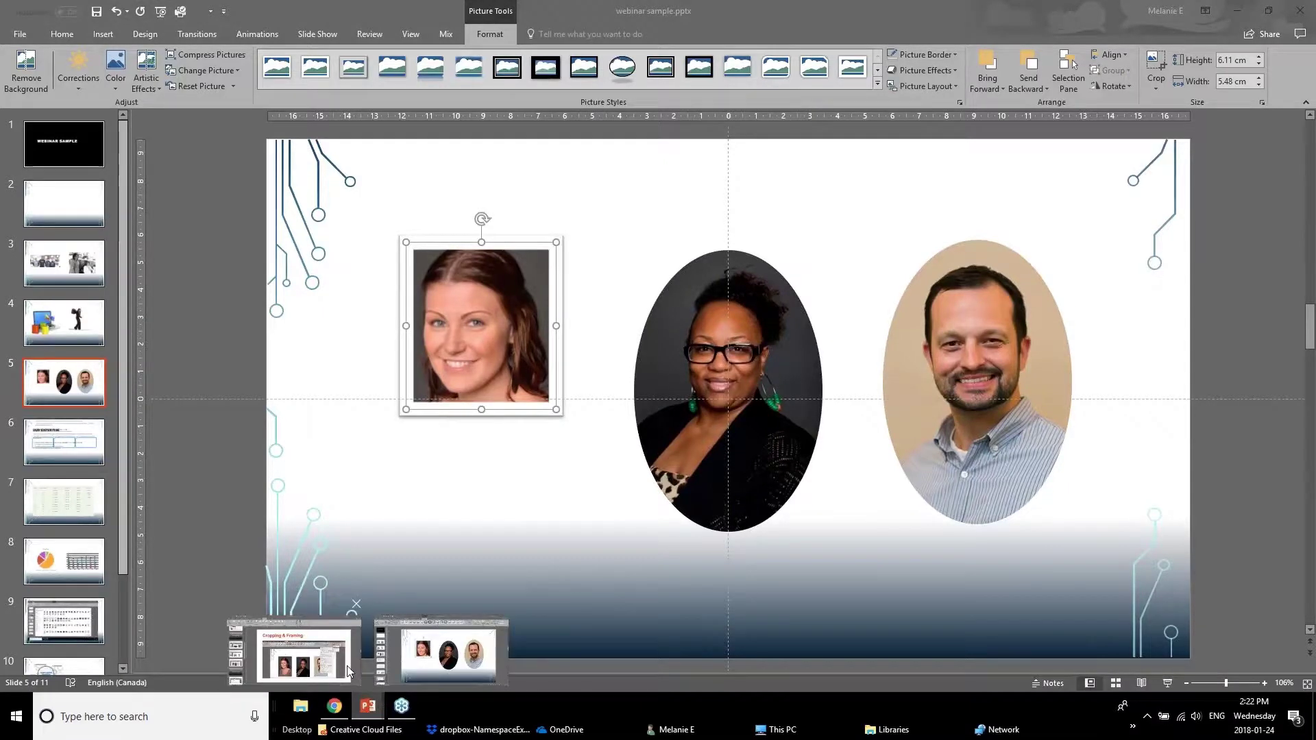
{"action": "left_click", "coordinate": [301, 651]}
{"action": "scroll", "coordinate": [137, 507], "scroll_direction": "down", "scroll_amount": 1}
{"action": "left_click", "coordinate": [112, 488]}
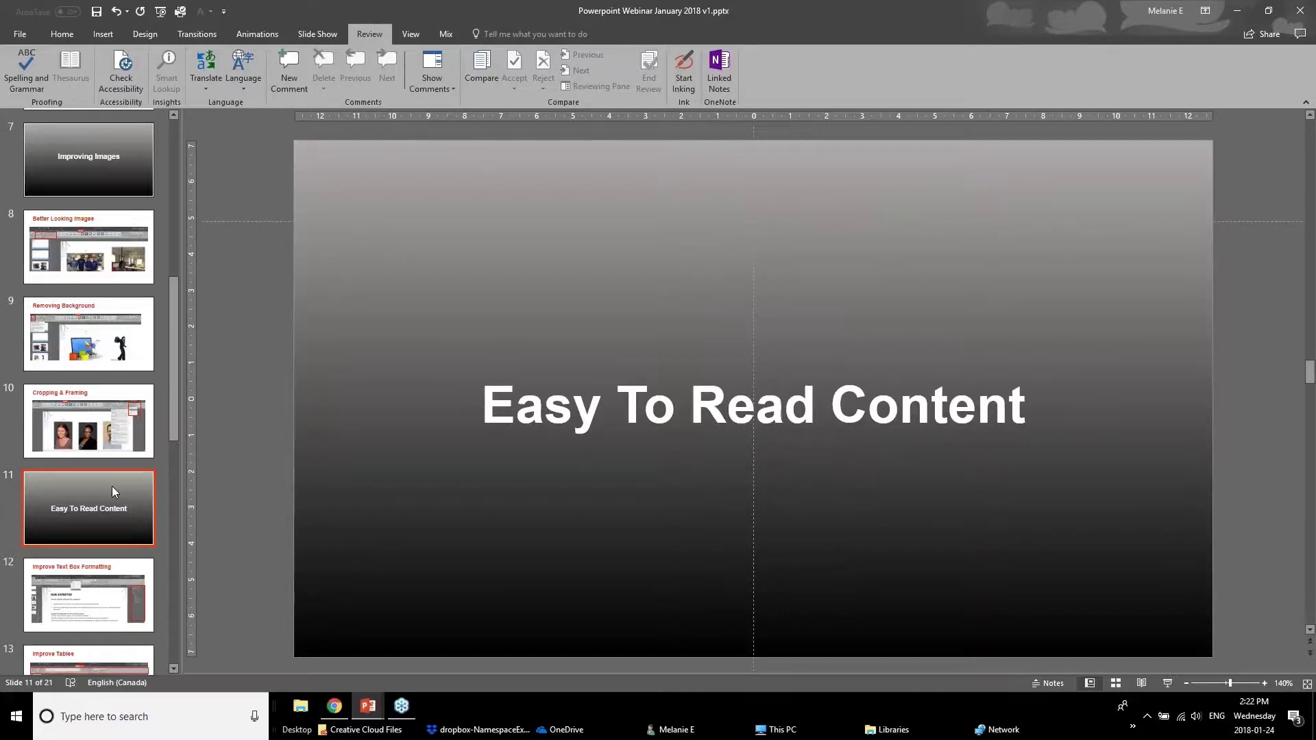
{"action": "left_click", "coordinate": [74, 627]}
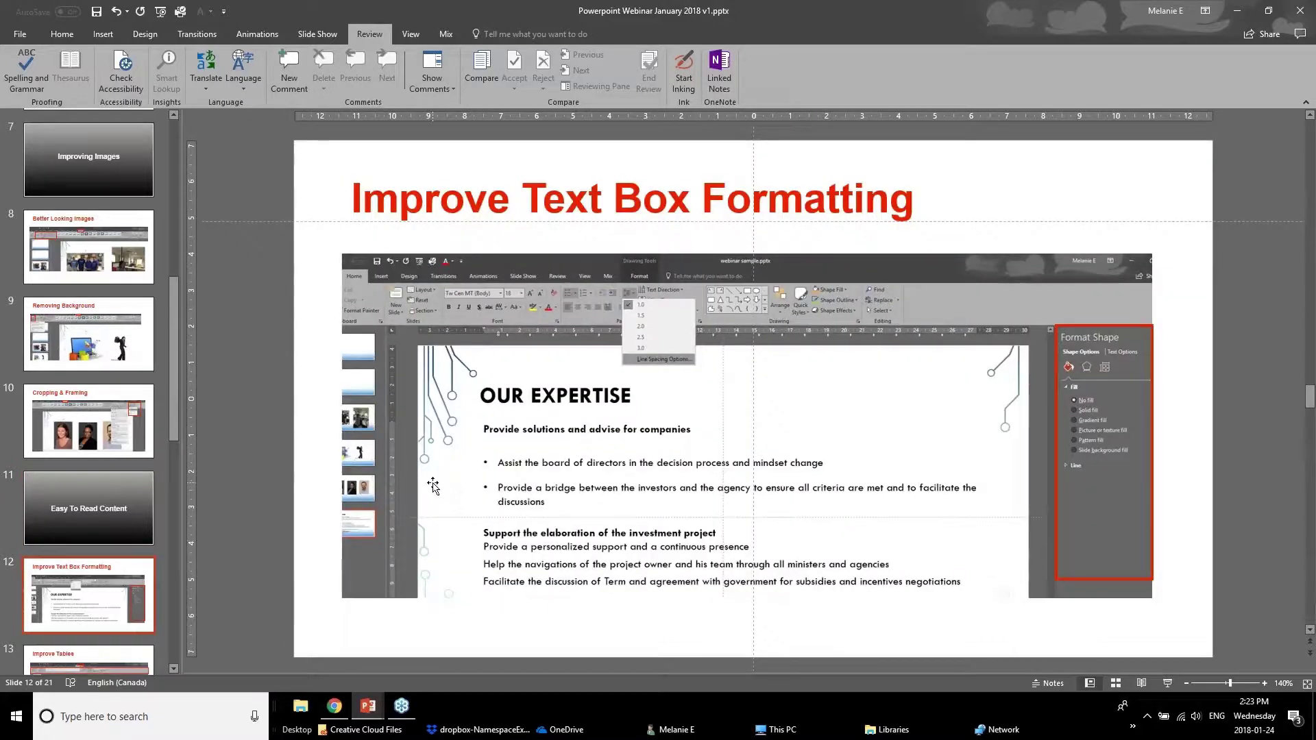
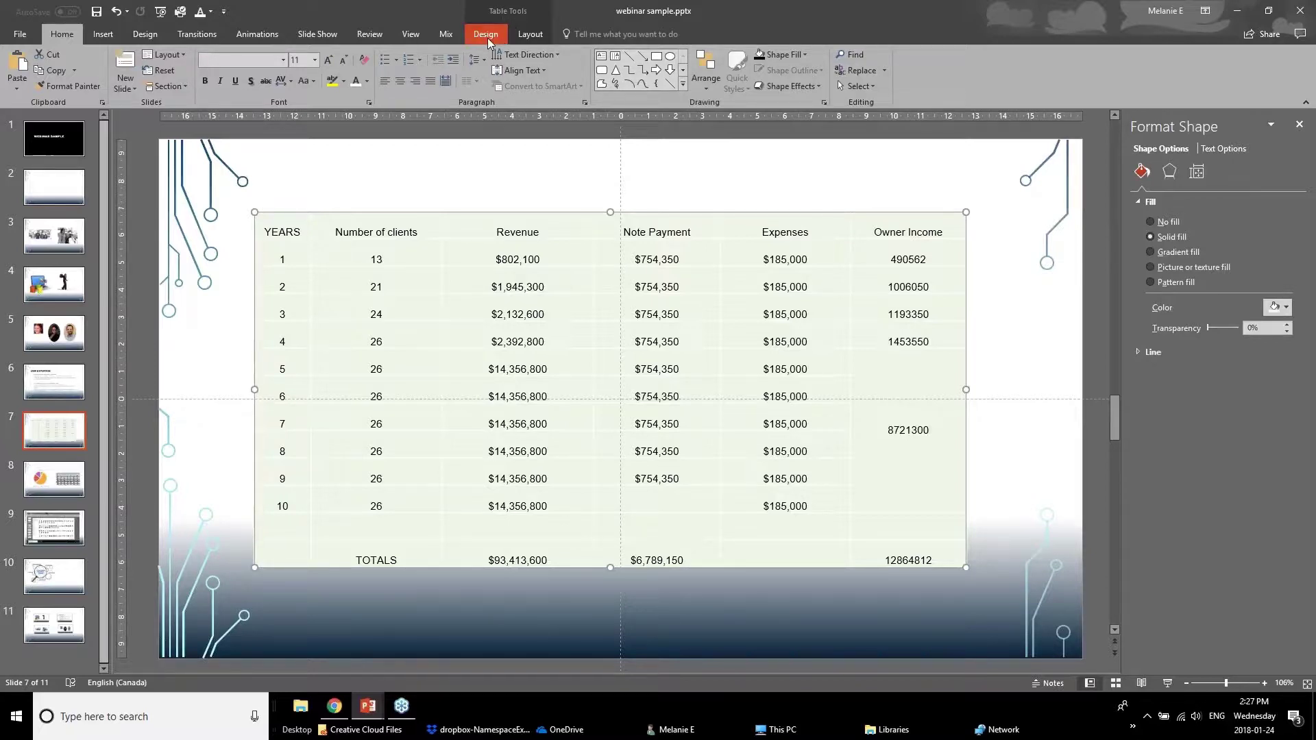
- Examine the design and layout options for the table on slide 7, previewing Medium Style 2 - Accent 4
{"action": "left_click", "coordinate": [487, 36]}
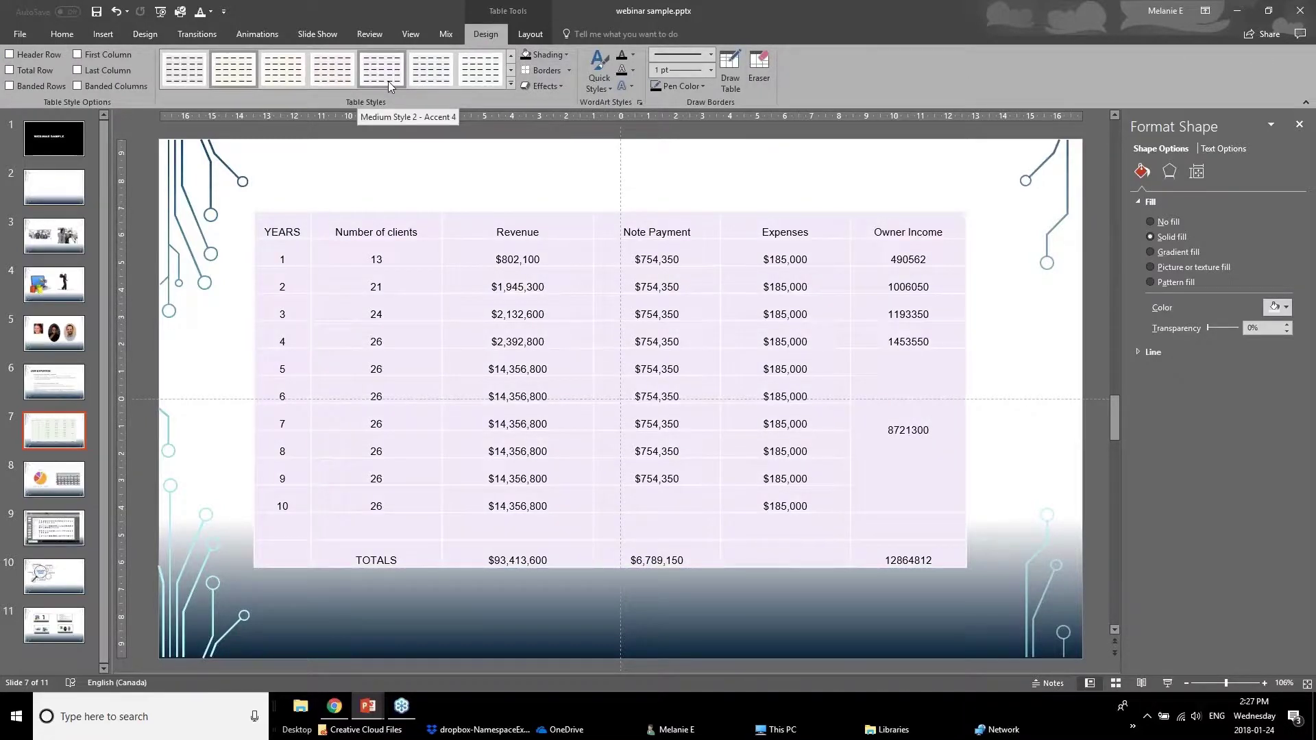
{"action": "left_click", "coordinate": [531, 35]}
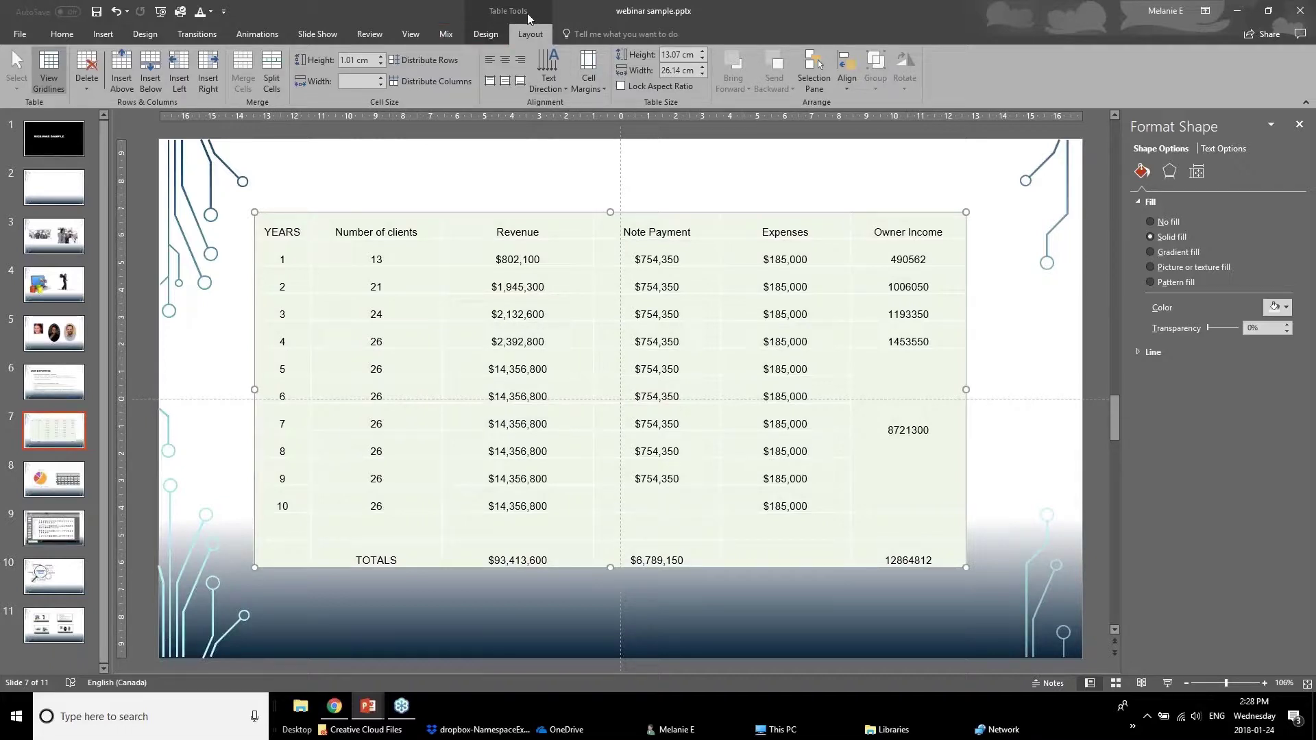
{"action": "left_click", "coordinate": [495, 36]}
{"action": "left_click", "coordinate": [519, 36]}
{"action": "left_click", "coordinate": [496, 37]}
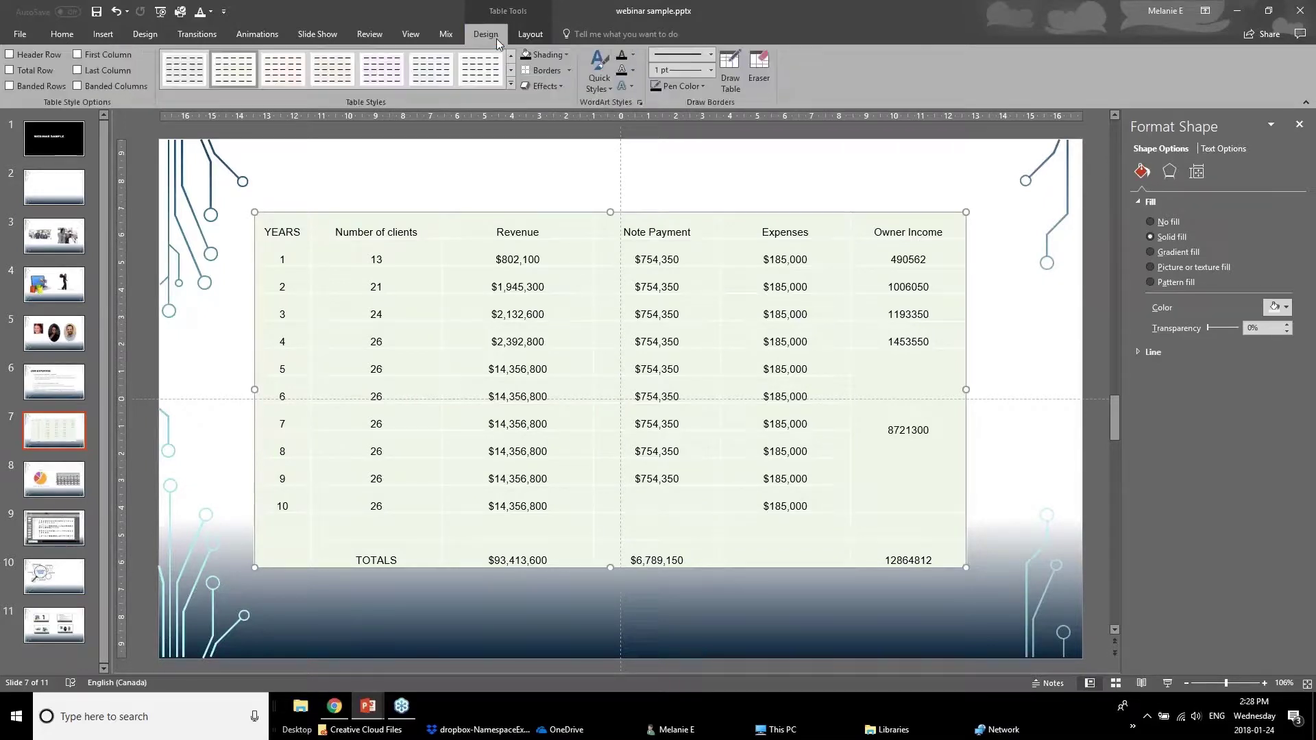
{"action": "left_click", "coordinate": [529, 35]}
{"action": "left_click", "coordinate": [492, 36]}
- Turn on Header Row, Total Row and Last Column formatting for the table and browse the table style gallery
{"action": "left_click", "coordinate": [9, 56]}
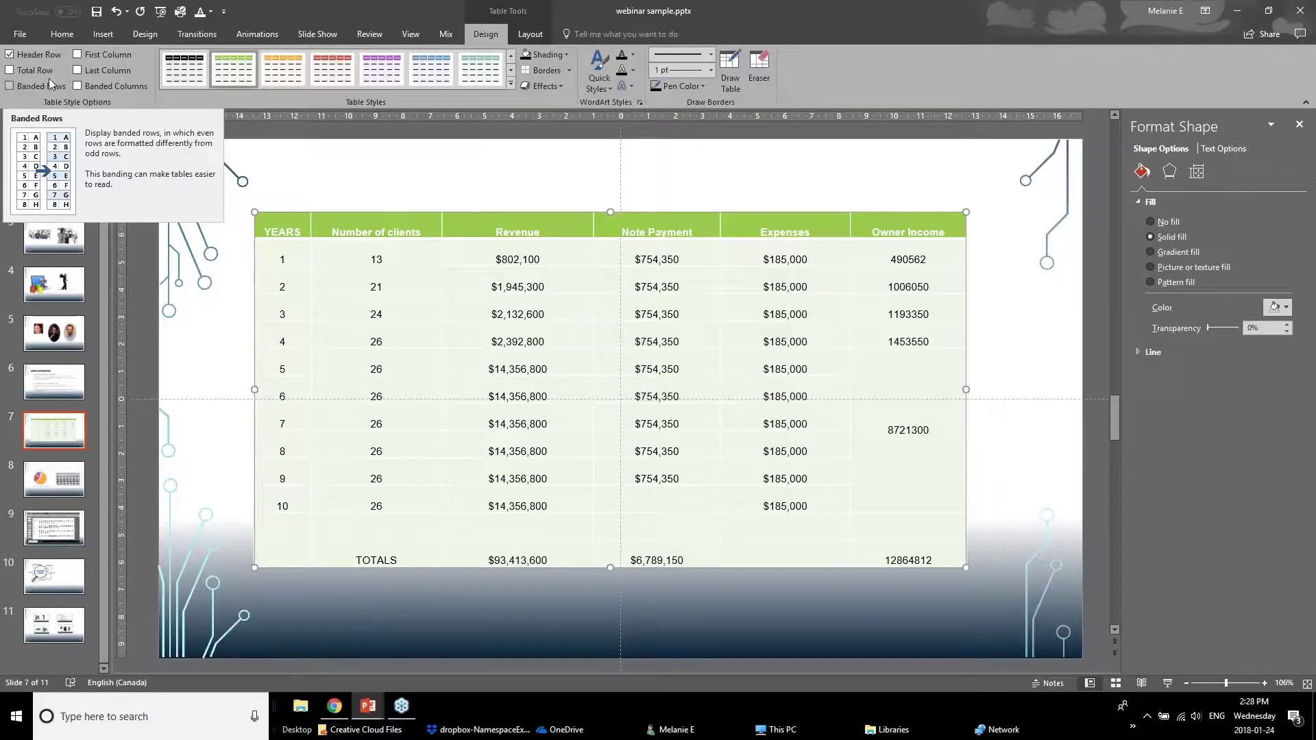
{"action": "left_click", "coordinate": [9, 70]}
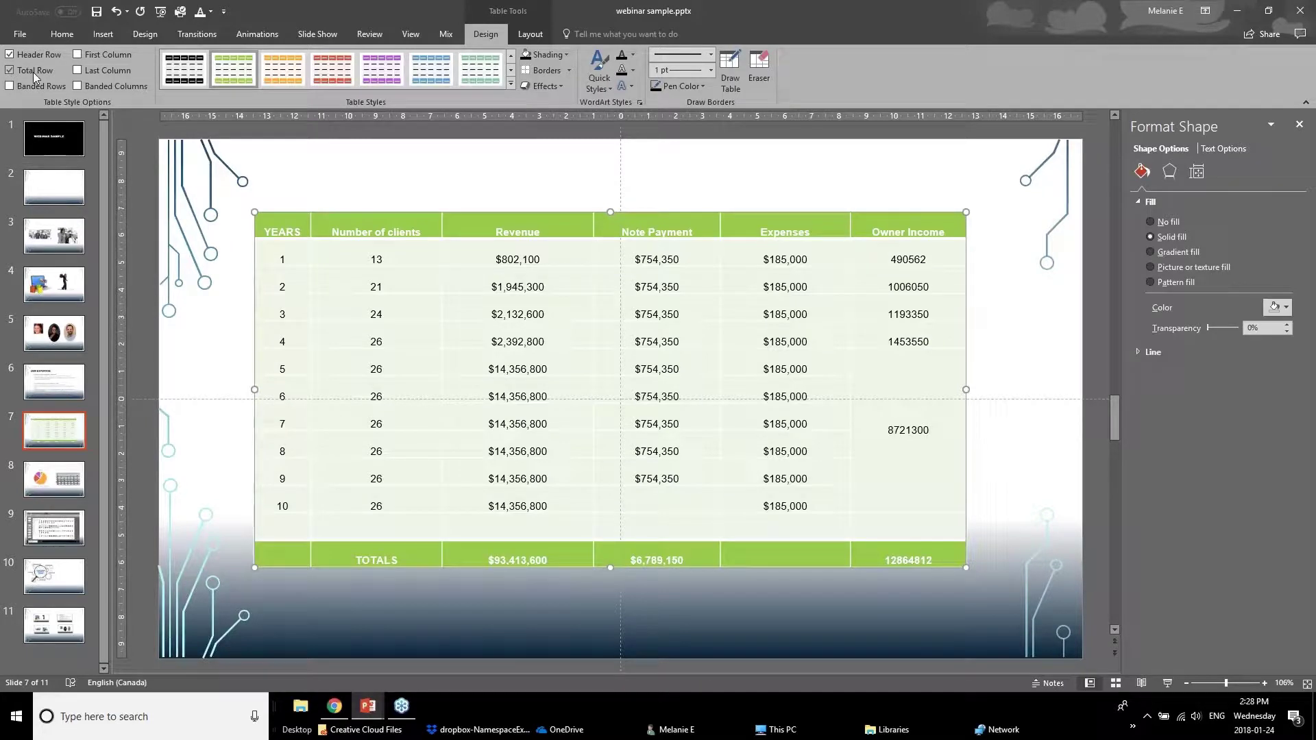
{"action": "left_click", "coordinate": [78, 72]}
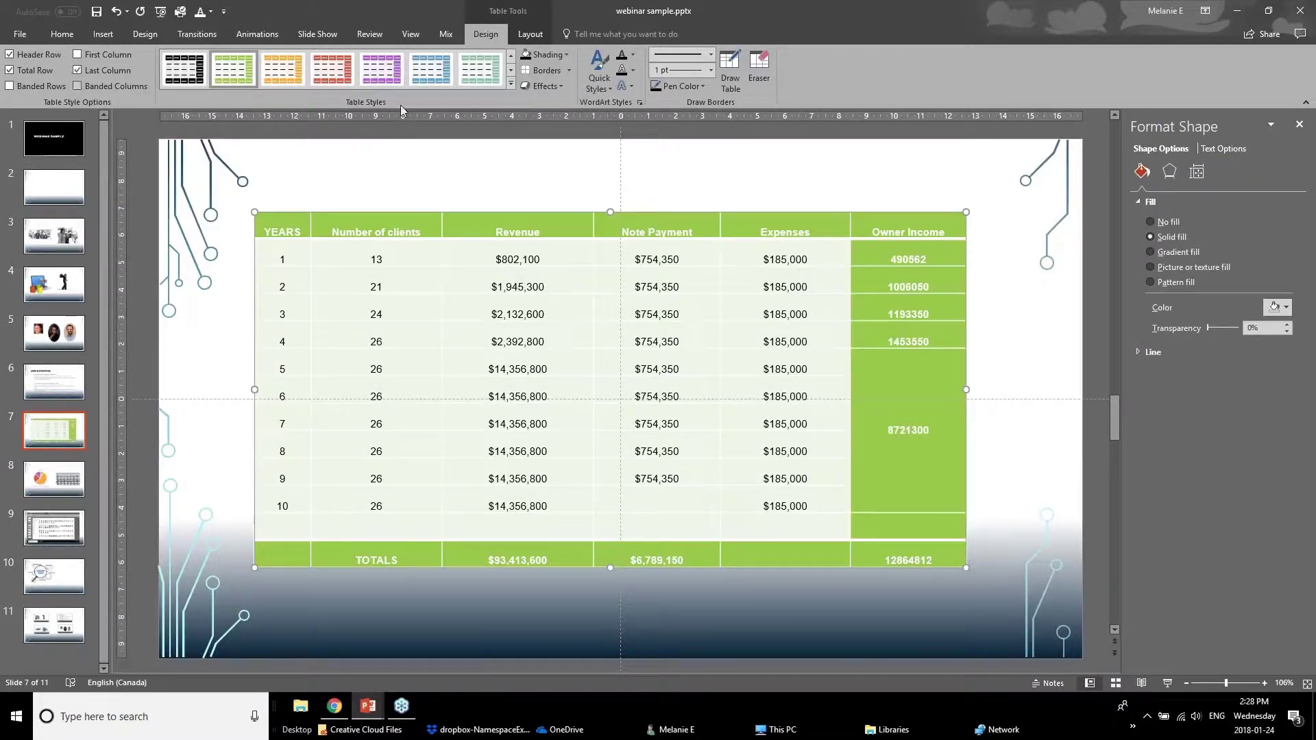
{"action": "left_click", "coordinate": [510, 83]}
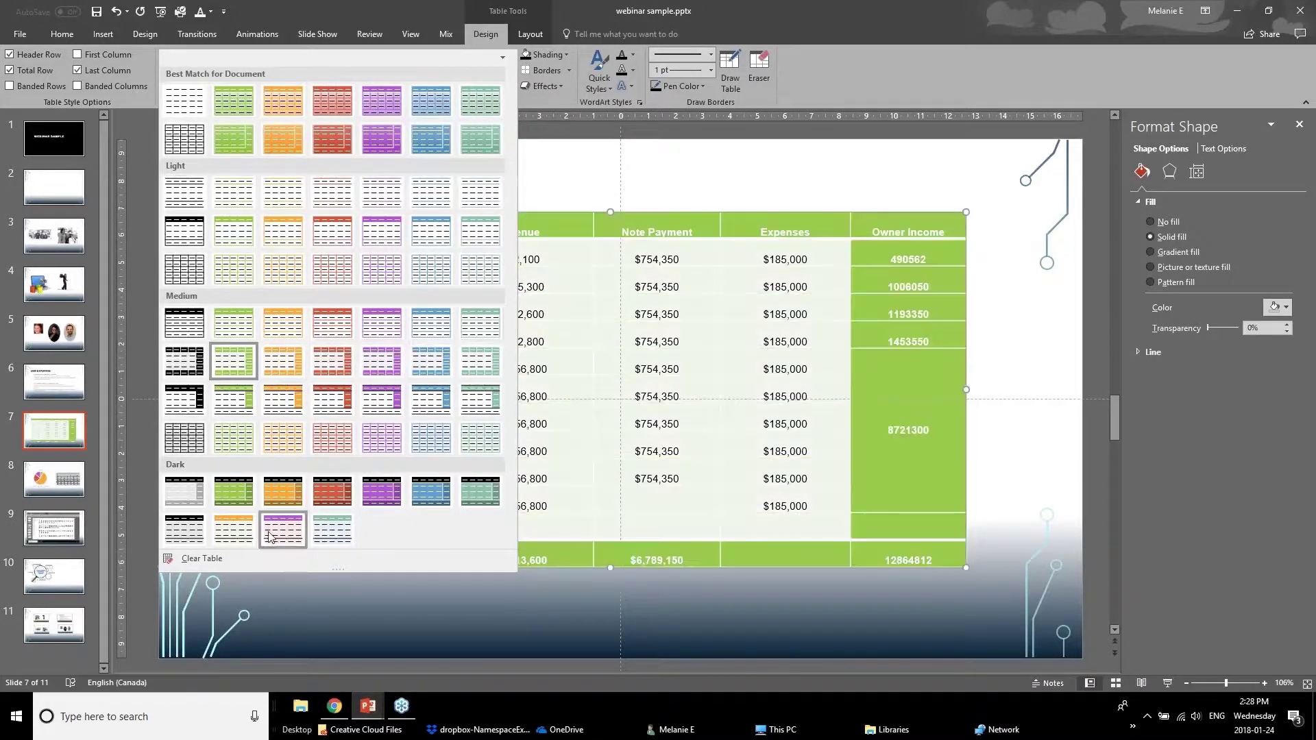
{"action": "left_click", "coordinate": [538, 198]}
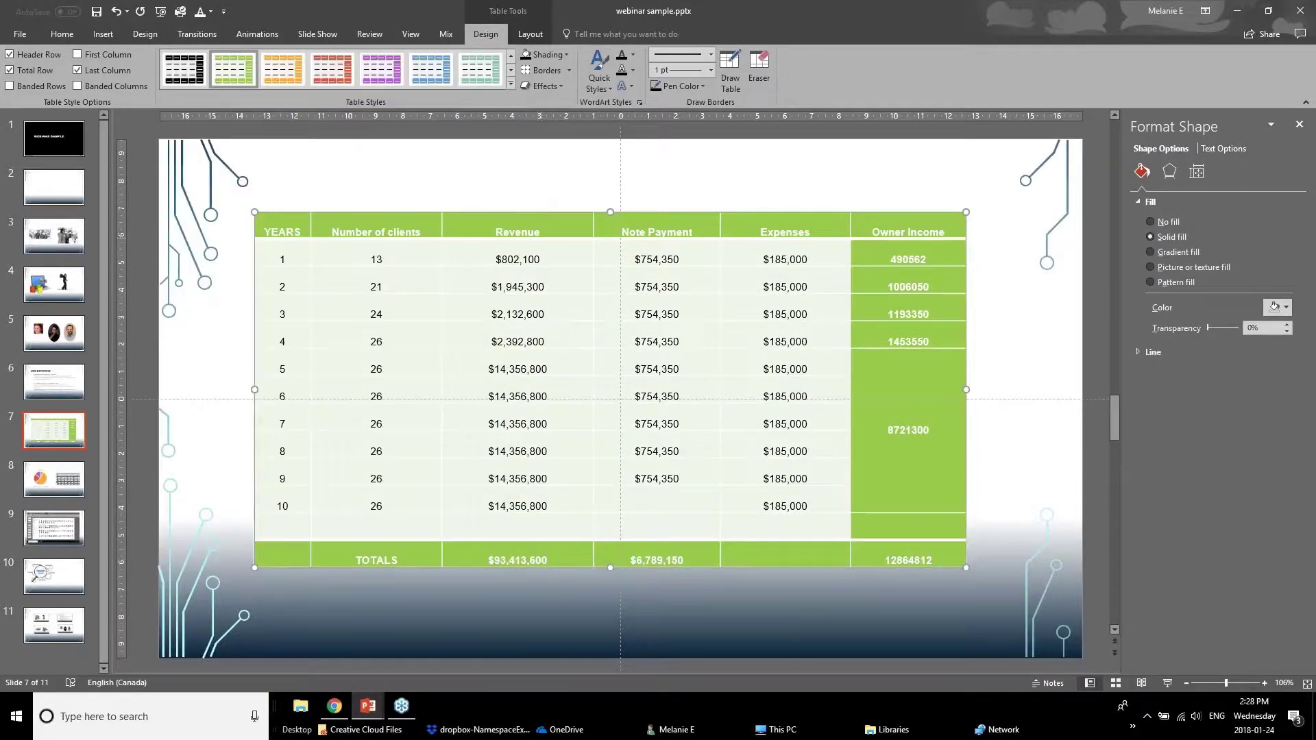
- Undo the table's header row, total row and last column formatting, and deselect the table
{"action": "key", "text": "ctrl+z"}
{"action": "key", "text": "ctrl+z"}
{"action": "key", "text": "ctrl+z"}
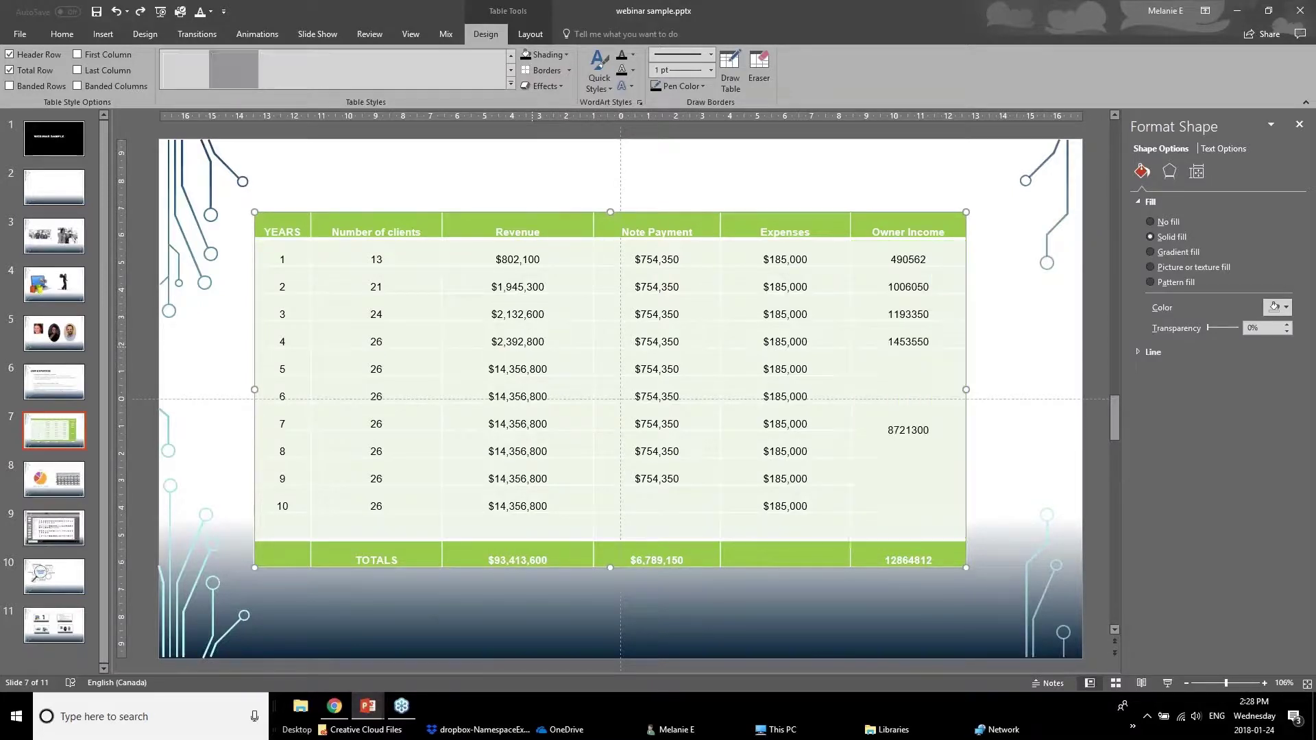
{"action": "left_click", "coordinate": [423, 176]}
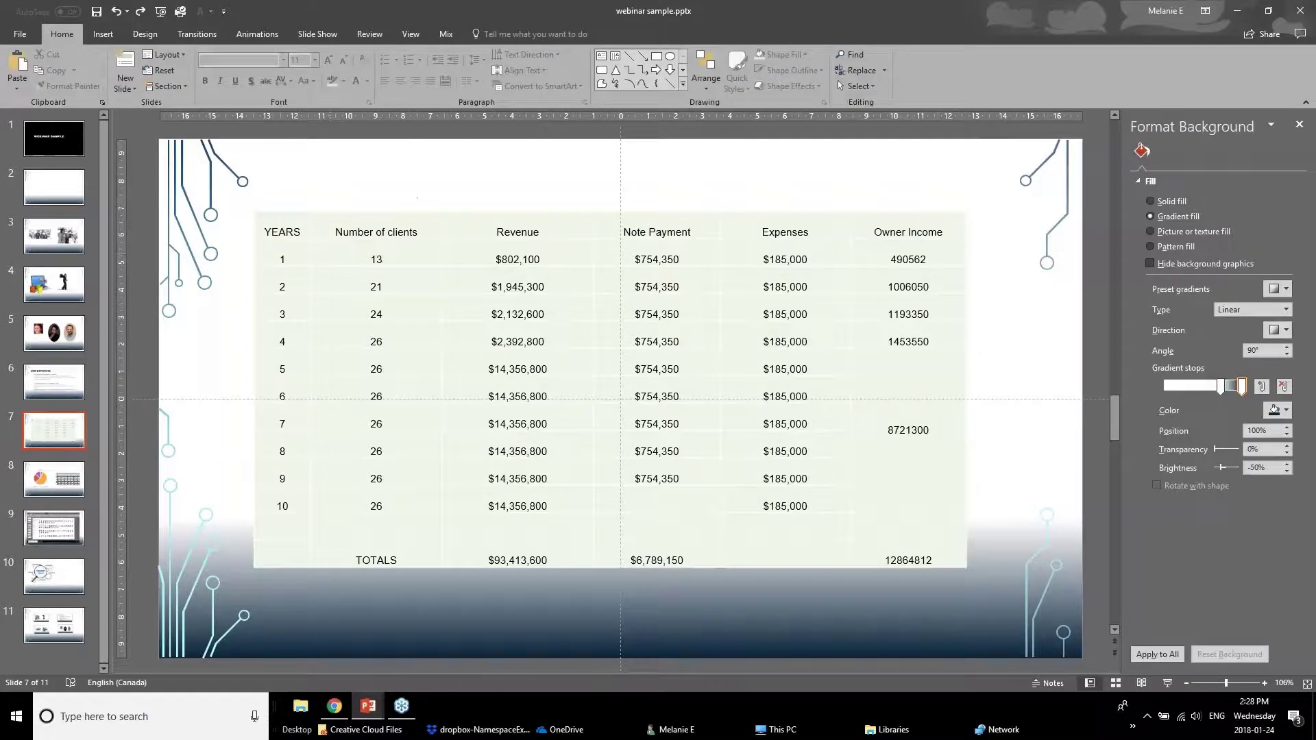
- Shade the table's header row with standard dark red and make its text white
{"action": "left_click_drag", "start_coordinate": [286, 230], "coordinate": [938, 228]}
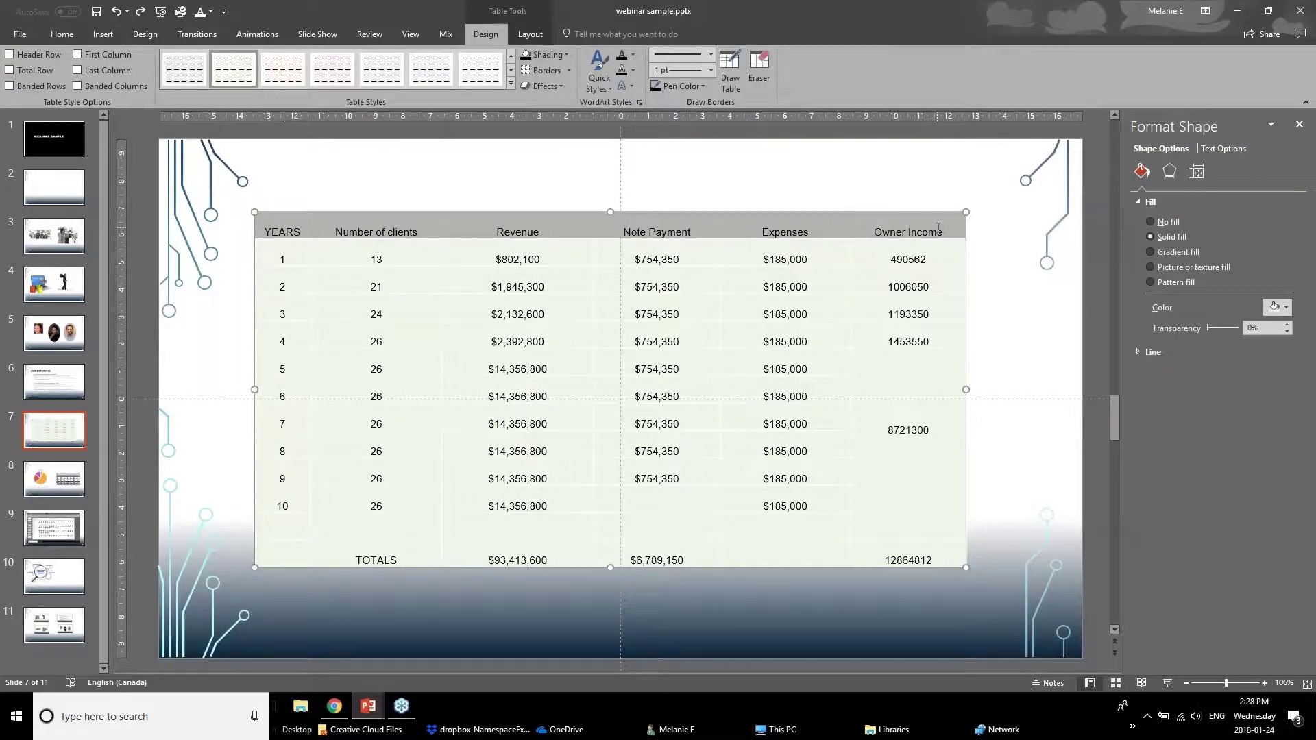
{"action": "left_click", "coordinate": [566, 55]}
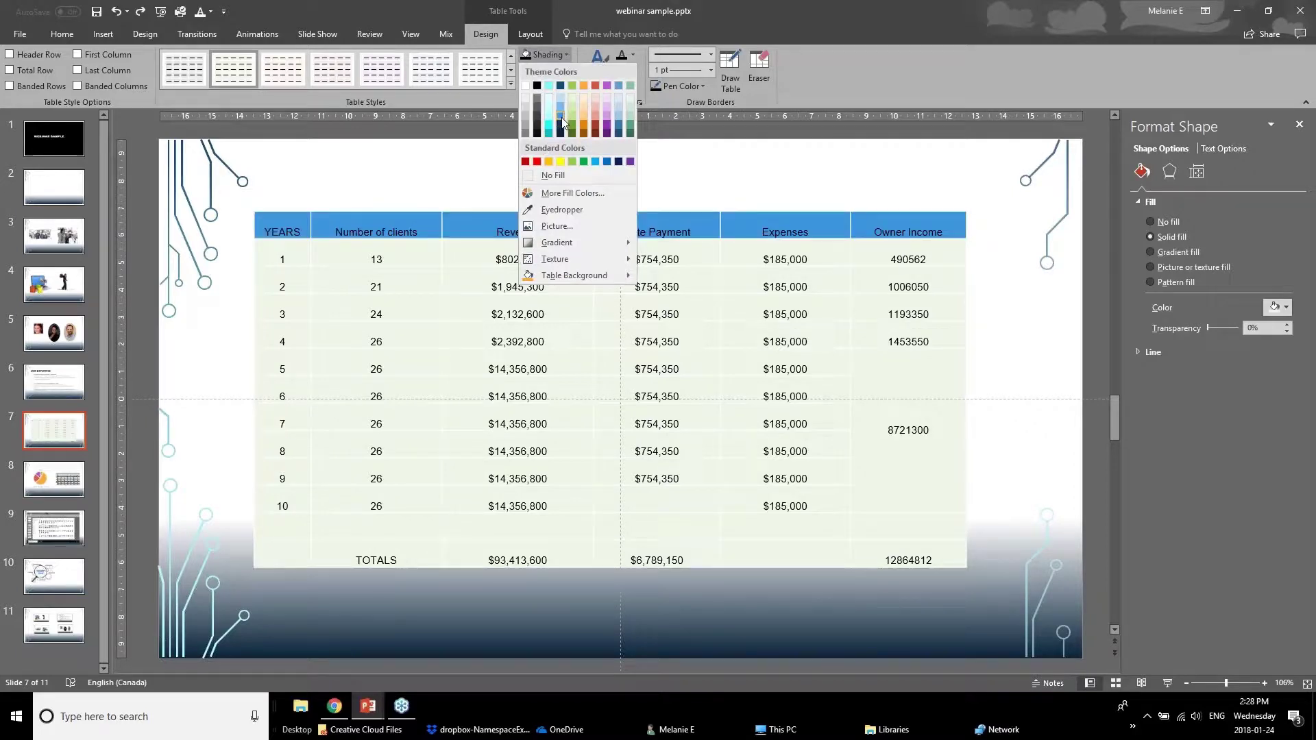
{"action": "left_click", "coordinate": [526, 162]}
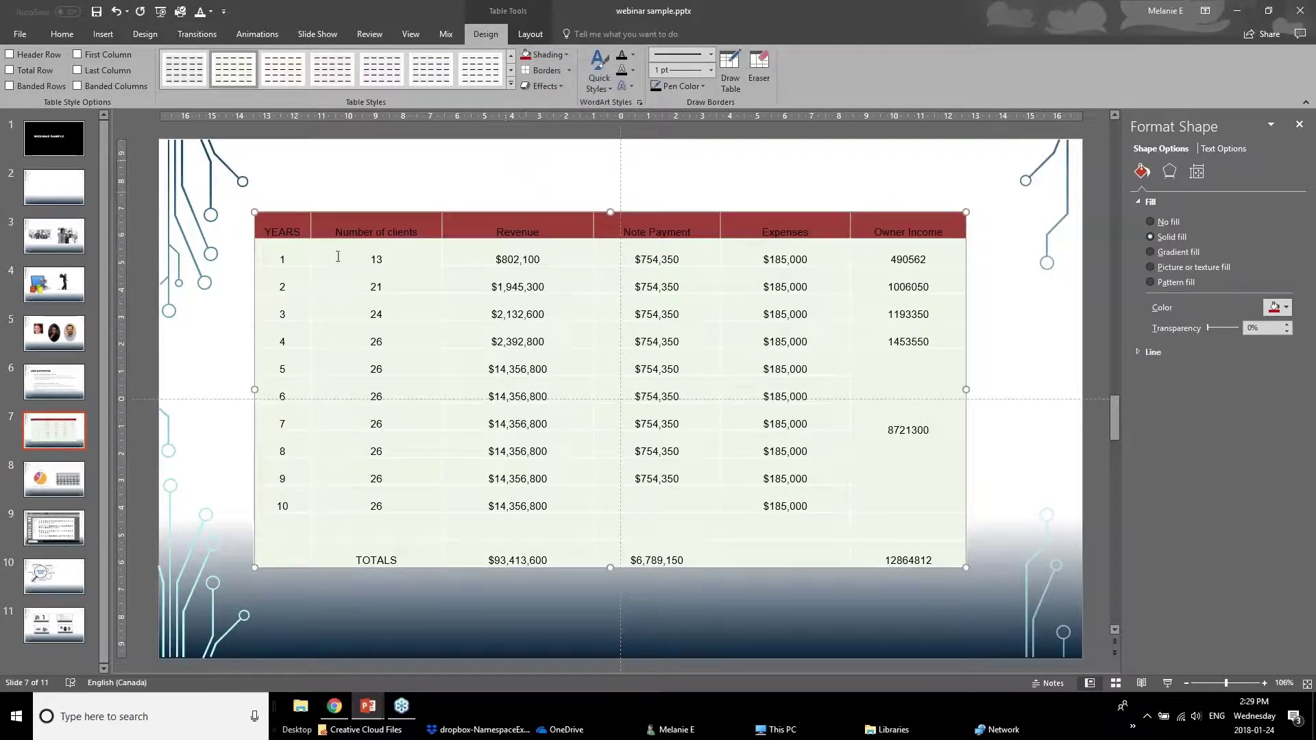
{"action": "left_click", "coordinate": [632, 56]}
{"action": "left_click", "coordinate": [632, 85]}
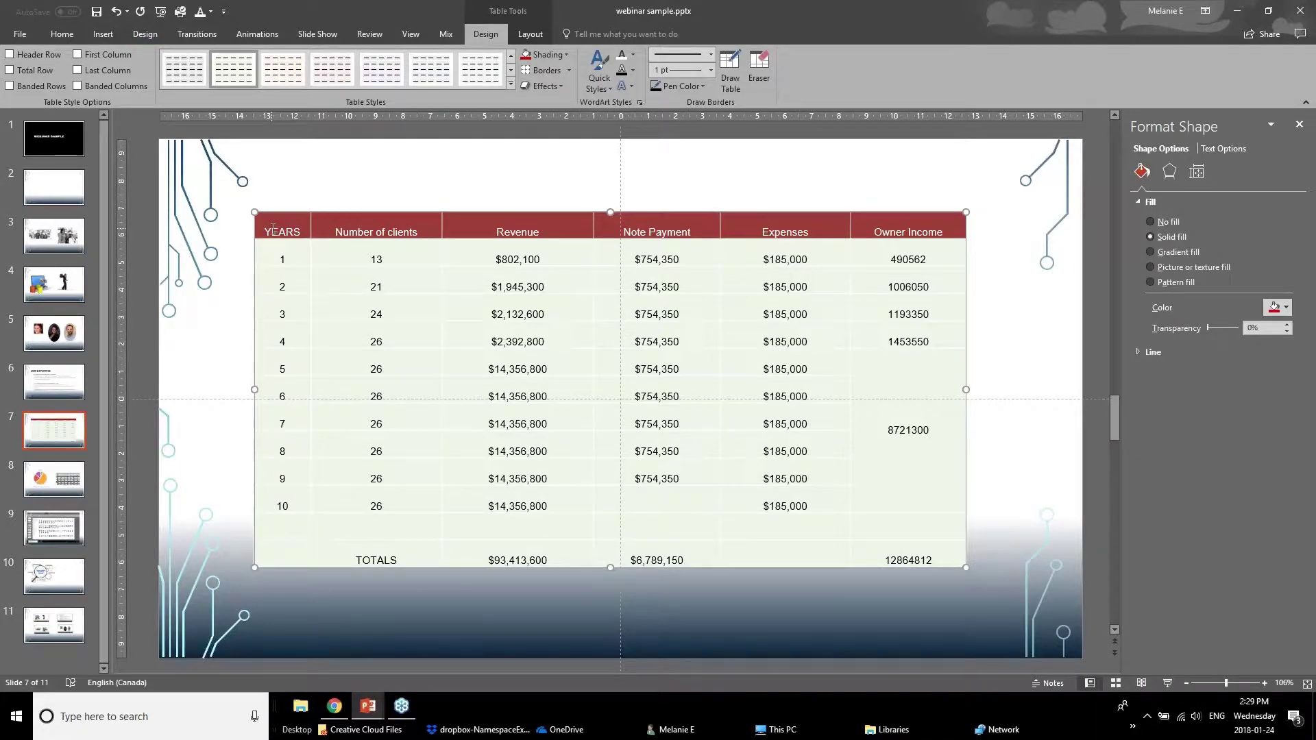
- Set the border pen color to grey and apply borders to all cells of the slide 7 table
{"action": "left_click_drag", "start_coordinate": [273, 230], "coordinate": [919, 558]}
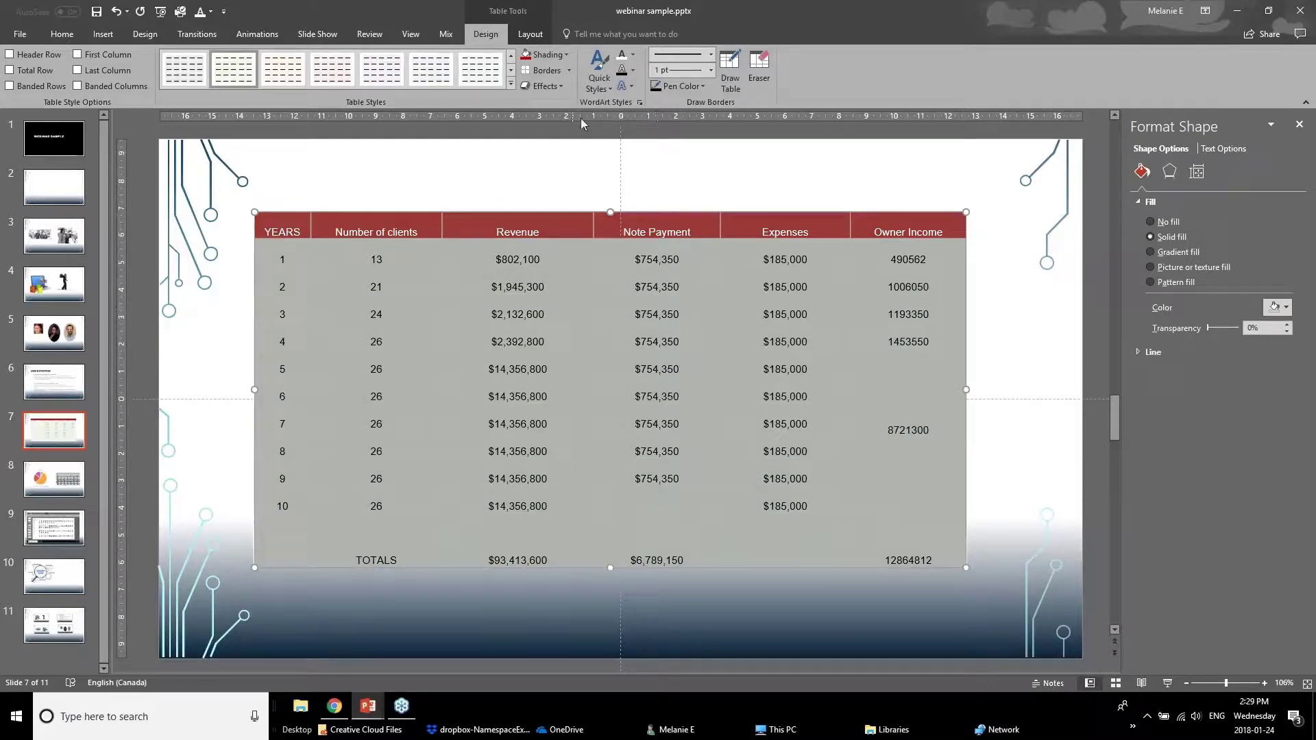
{"action": "left_click", "coordinate": [571, 71]}
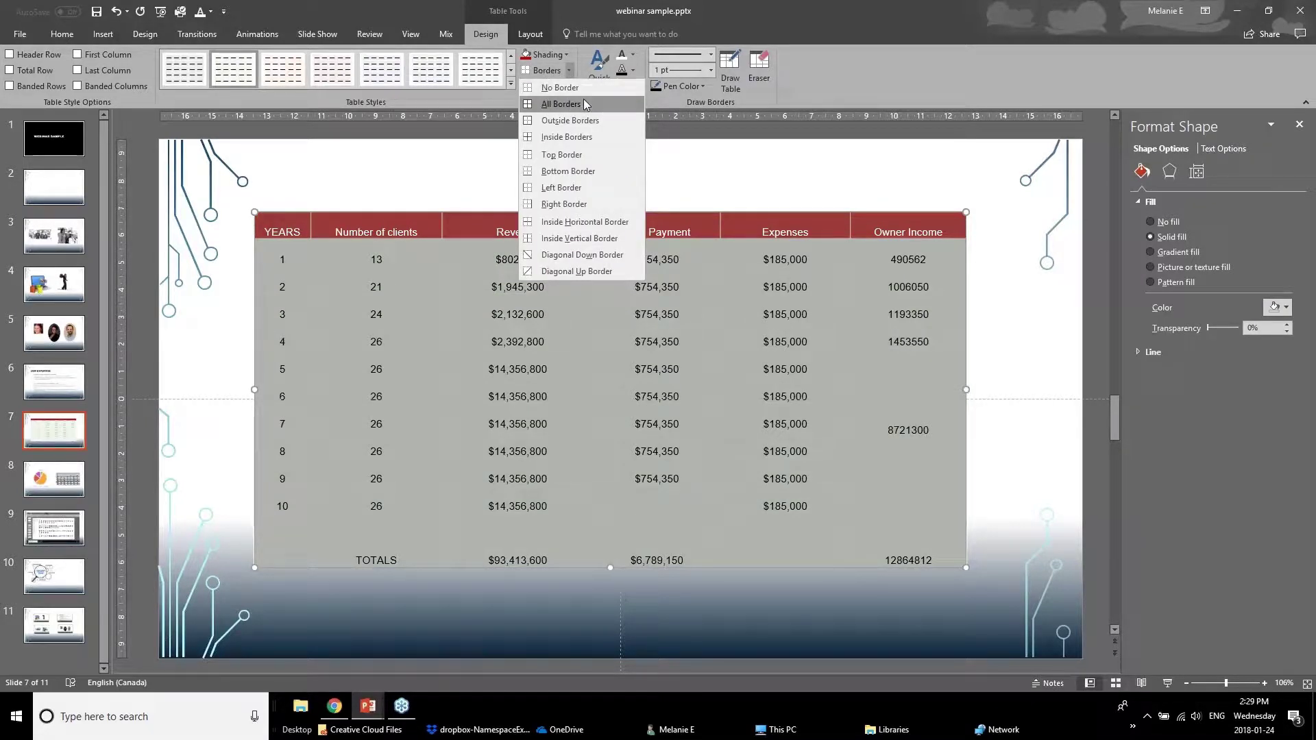
{"action": "left_click", "coordinate": [710, 77]}
{"action": "left_click", "coordinate": [699, 87]}
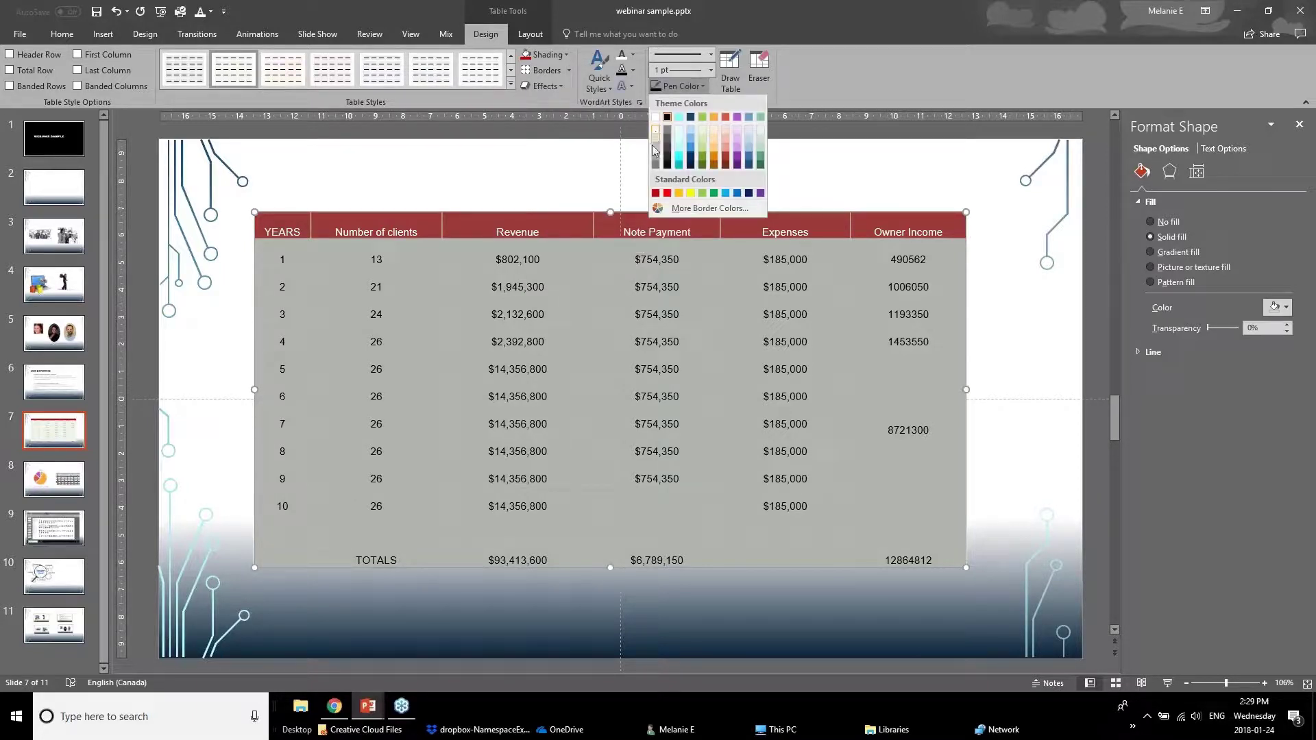
{"action": "left_click", "coordinate": [656, 146]}
{"action": "left_click", "coordinate": [699, 87]}
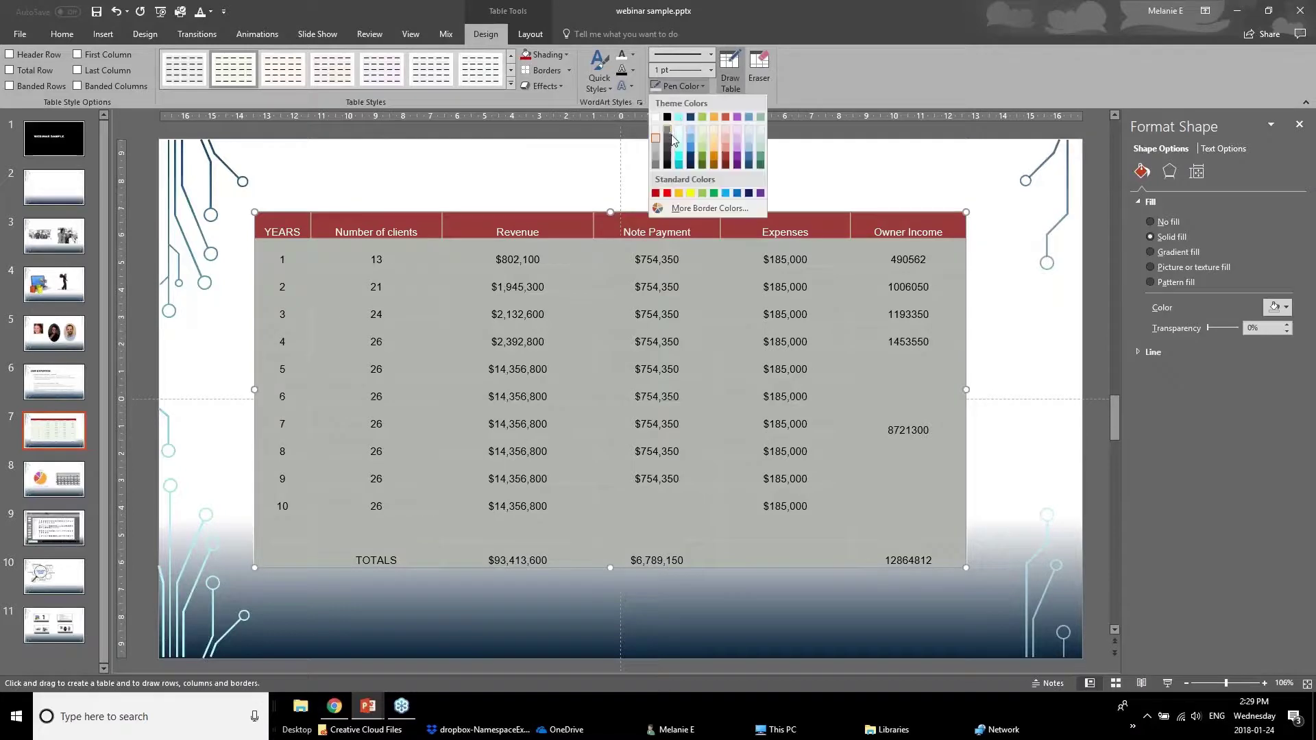
{"action": "left_click", "coordinate": [662, 145]}
{"action": "left_click", "coordinate": [554, 72]}
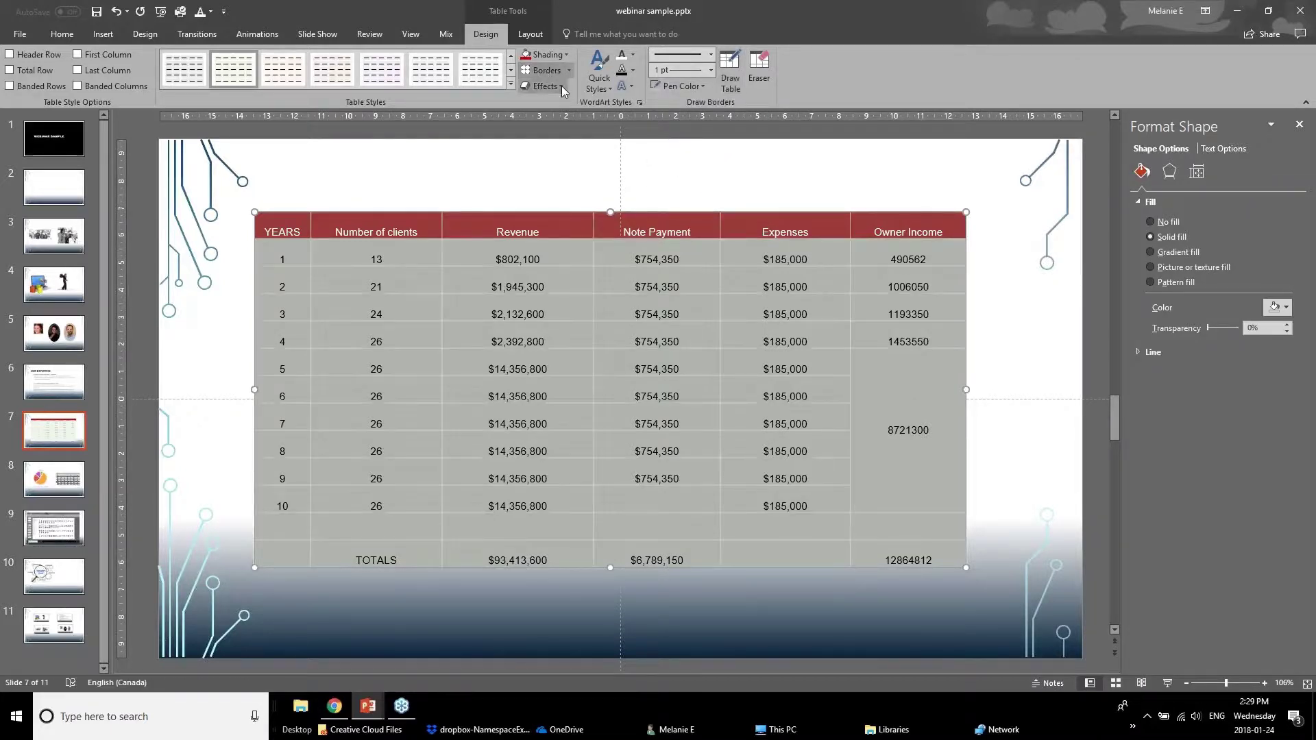
{"action": "left_click", "coordinate": [194, 382]}
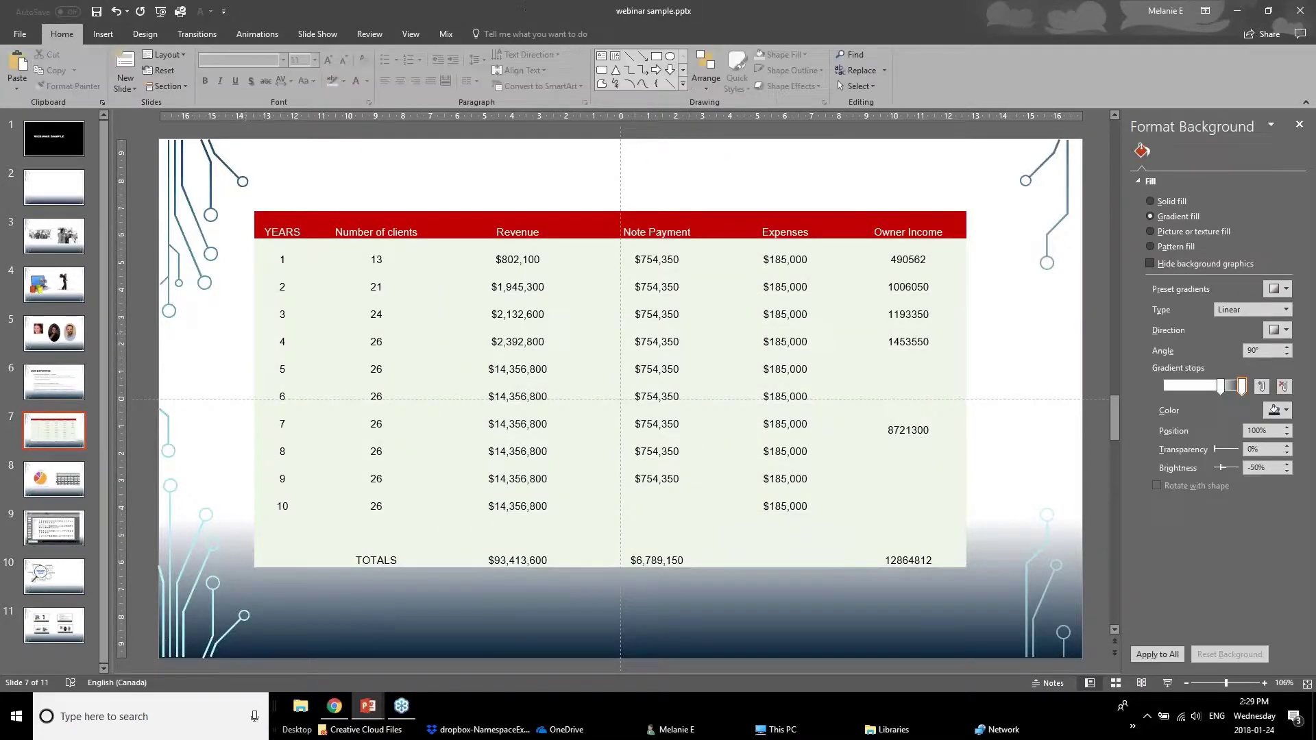
- Apply All Borders to the table rows below the header, and deselect the table
{"action": "left_click_drag", "start_coordinate": [282, 259], "coordinate": [951, 566]}
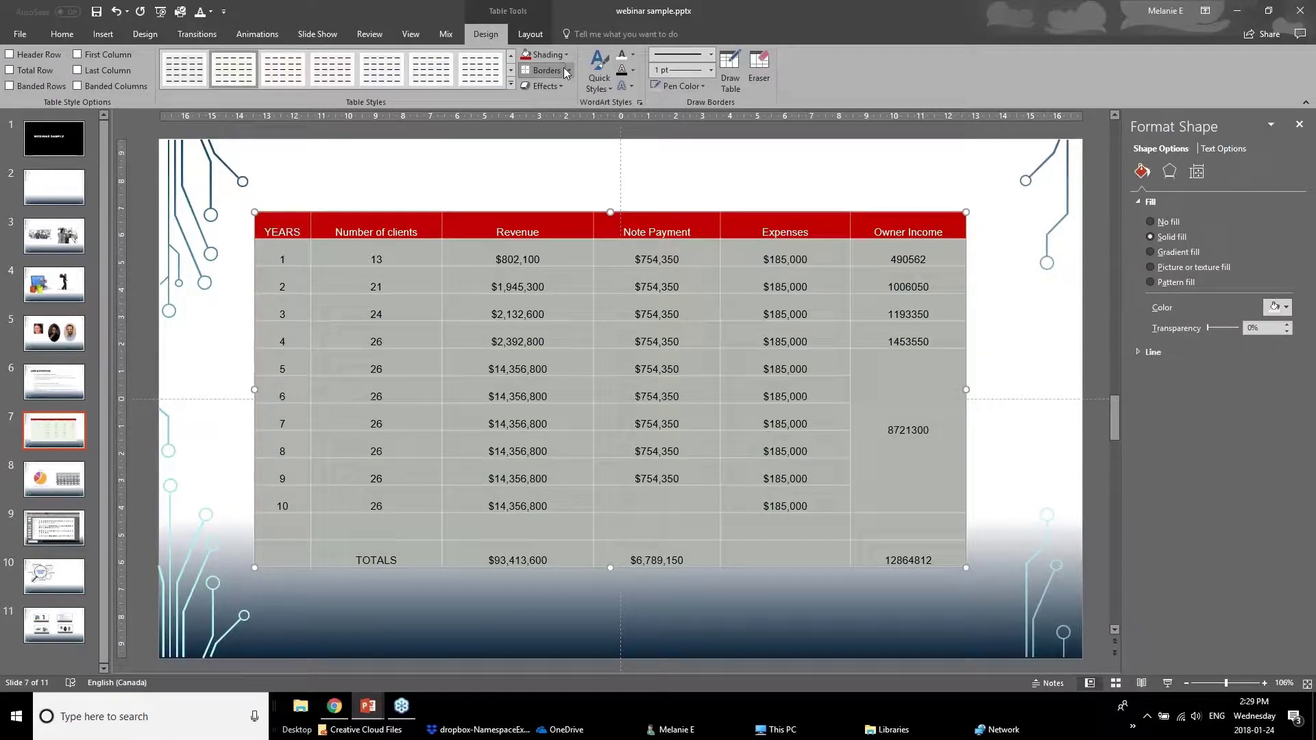
{"action": "left_click", "coordinate": [568, 71]}
{"action": "left_click", "coordinate": [561, 104]}
{"action": "left_click", "coordinate": [236, 357]}
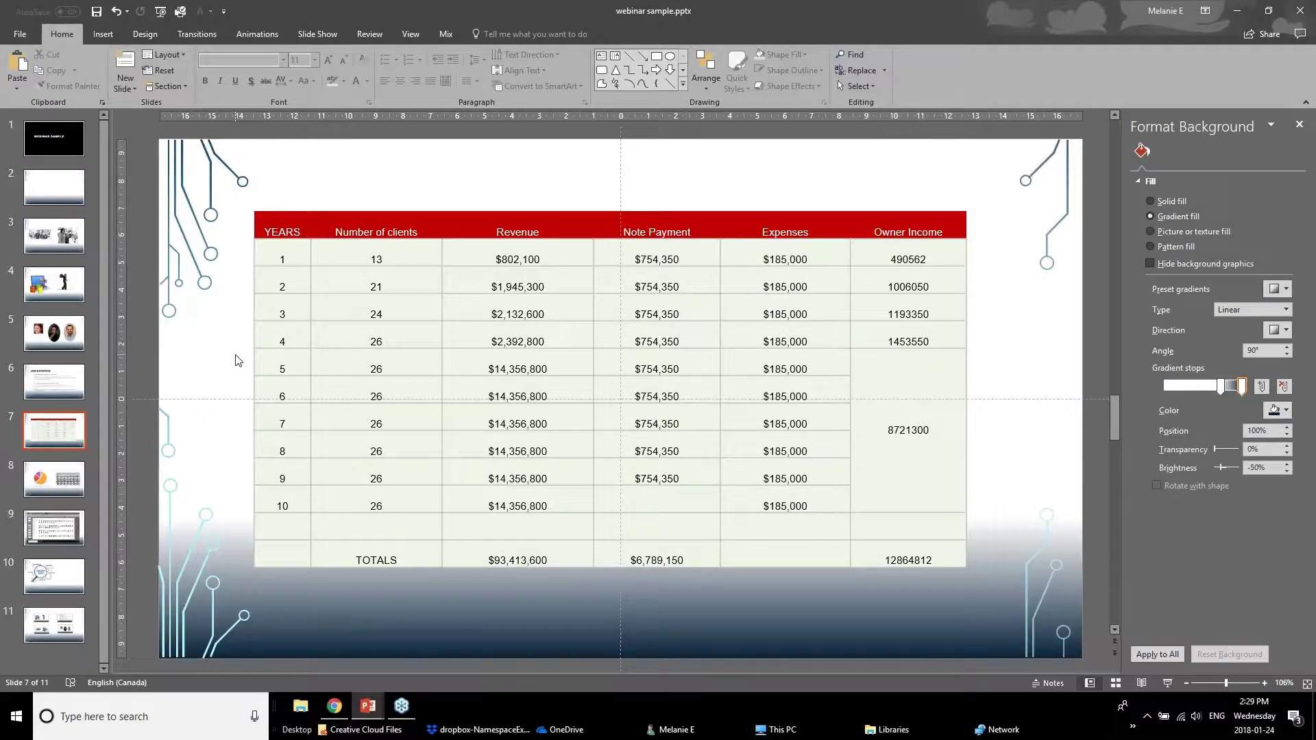
{"action": "left_click", "coordinate": [285, 258]}
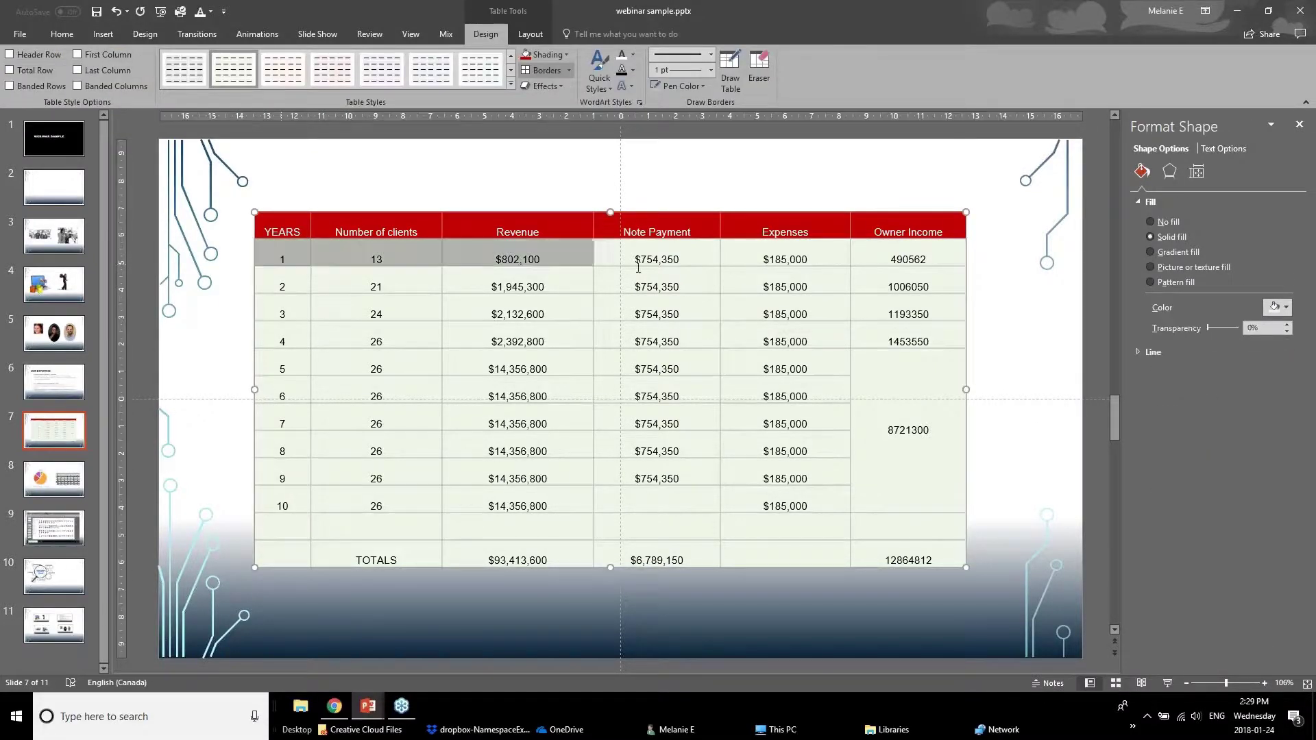
{"action": "left_click_drag", "start_coordinate": [285, 258], "coordinate": [923, 306]}
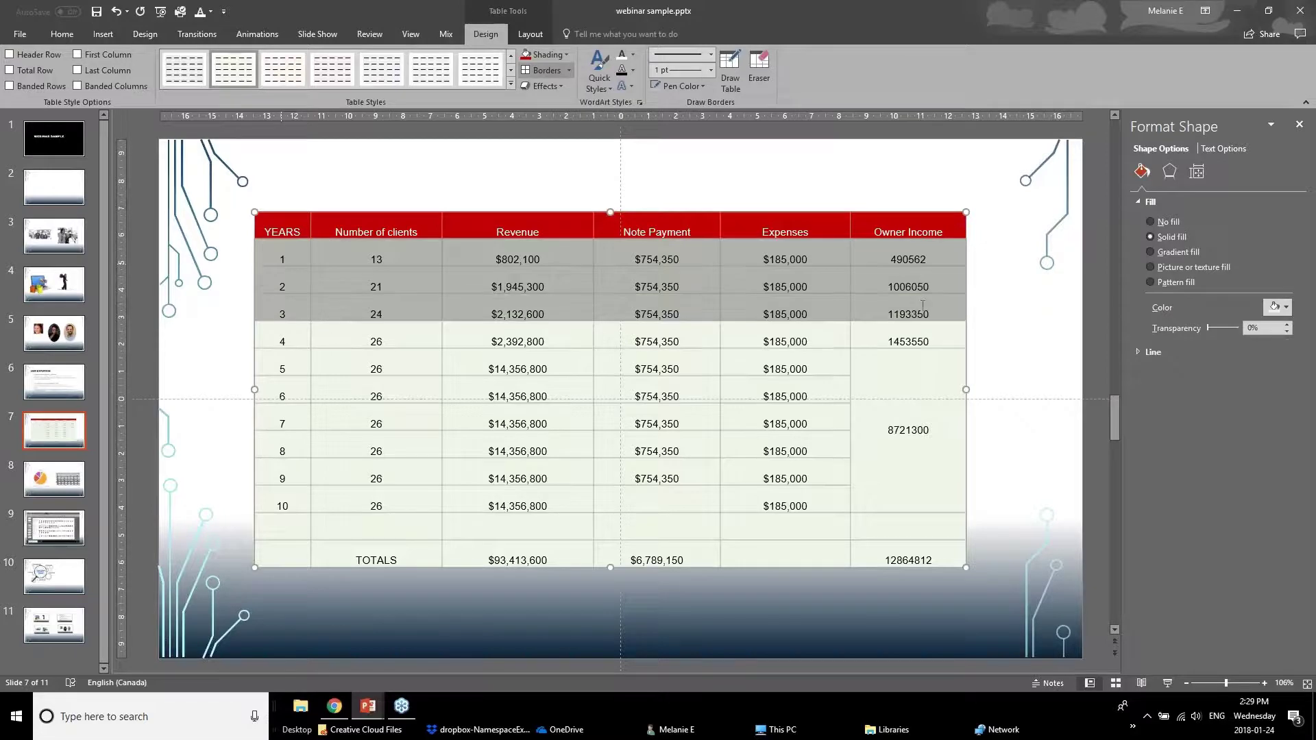
{"action": "left_click", "coordinate": [906, 365]}
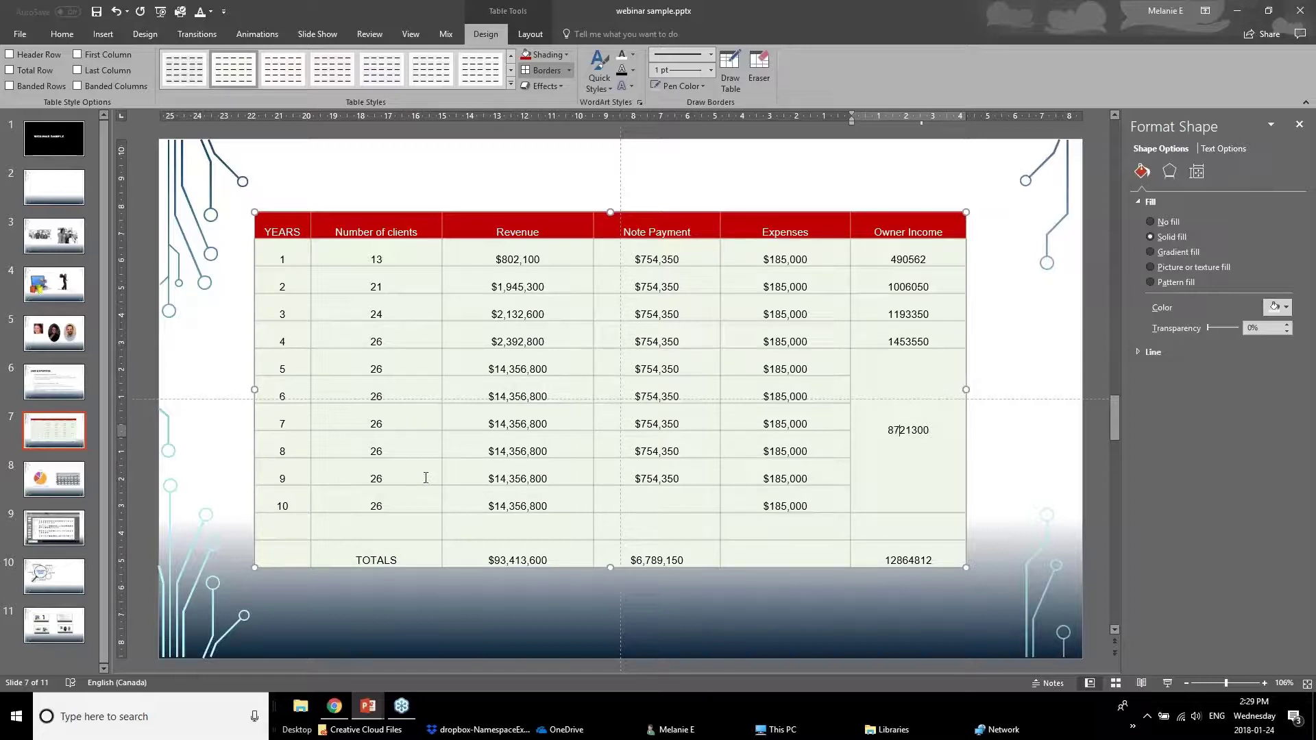
{"action": "left_click", "coordinate": [289, 255]}
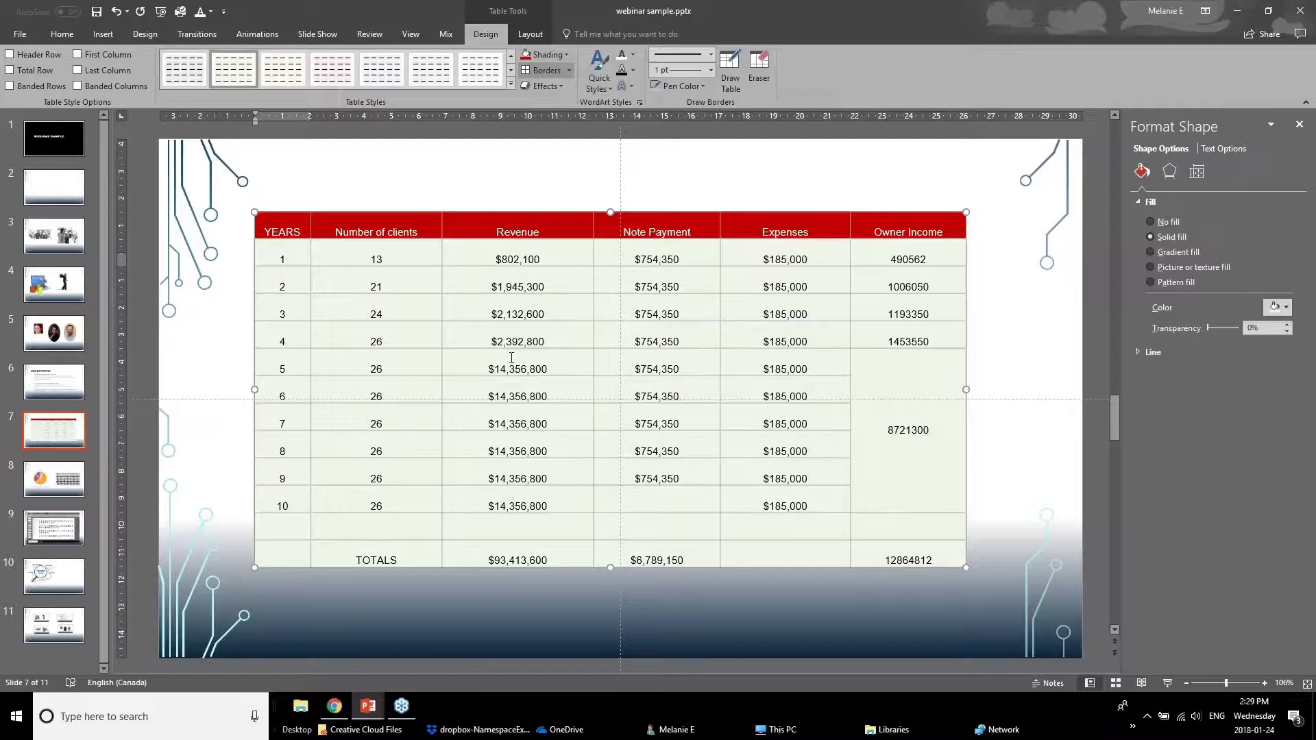
- Center the text vertically in every cell of the table
{"action": "left_click", "coordinate": [530, 36]}
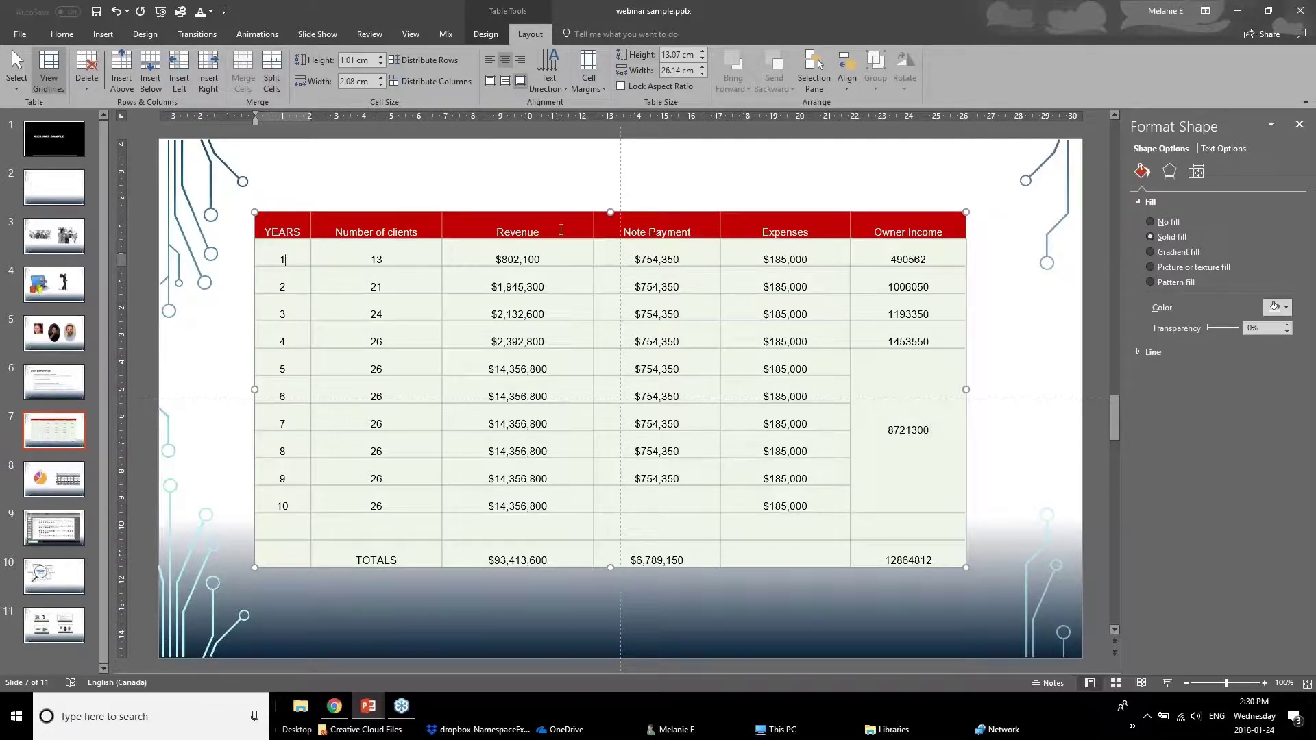
{"action": "left_click", "coordinate": [293, 213]}
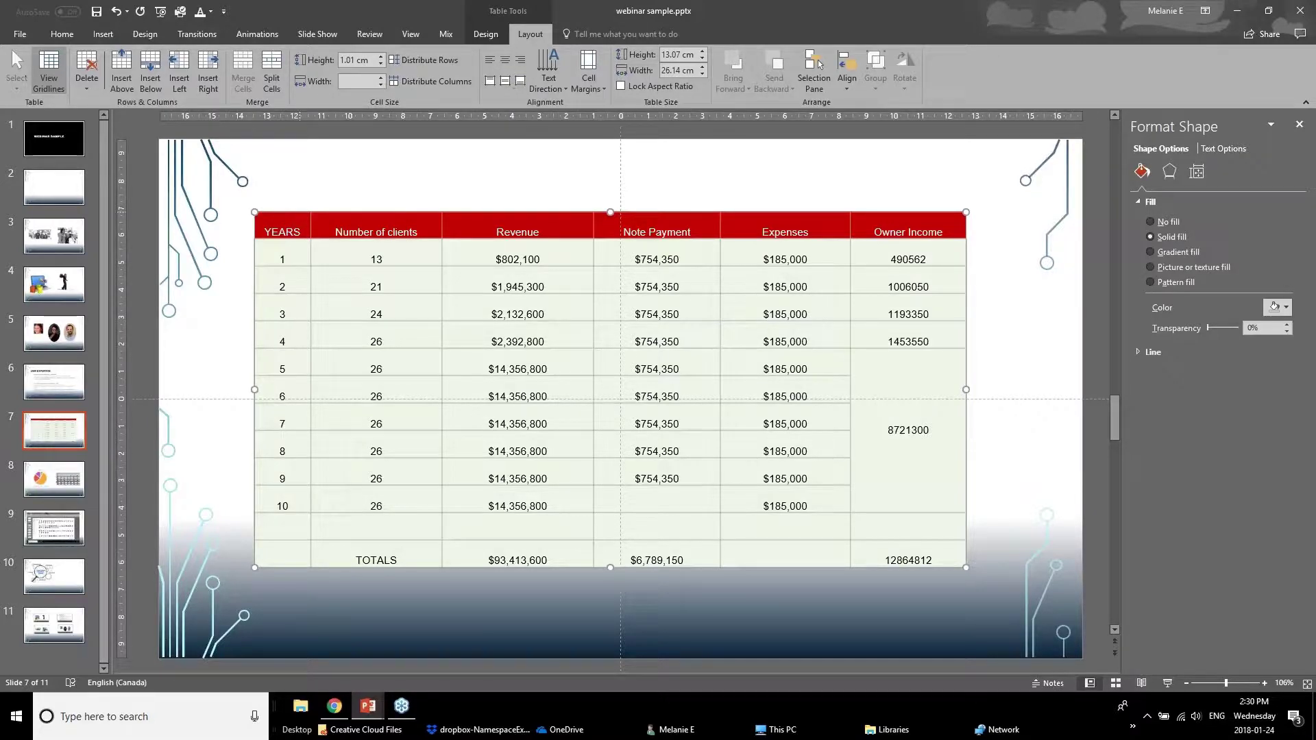
{"action": "left_click", "coordinate": [506, 83]}
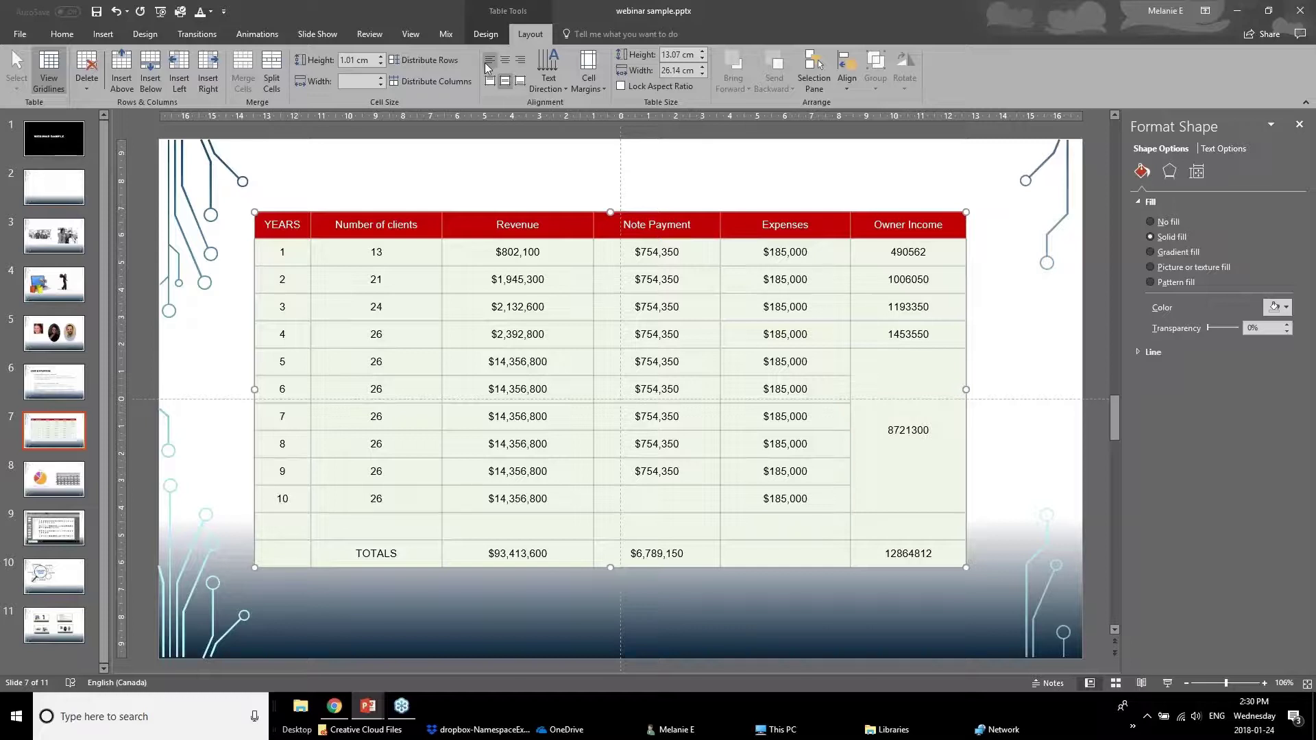
- Try left and right horizontal alignment on the whole table's text, and return it to centered
{"action": "left_click", "coordinate": [484, 63]}
{"action": "left_click", "coordinate": [499, 62]}
{"action": "left_click", "coordinate": [524, 60]}
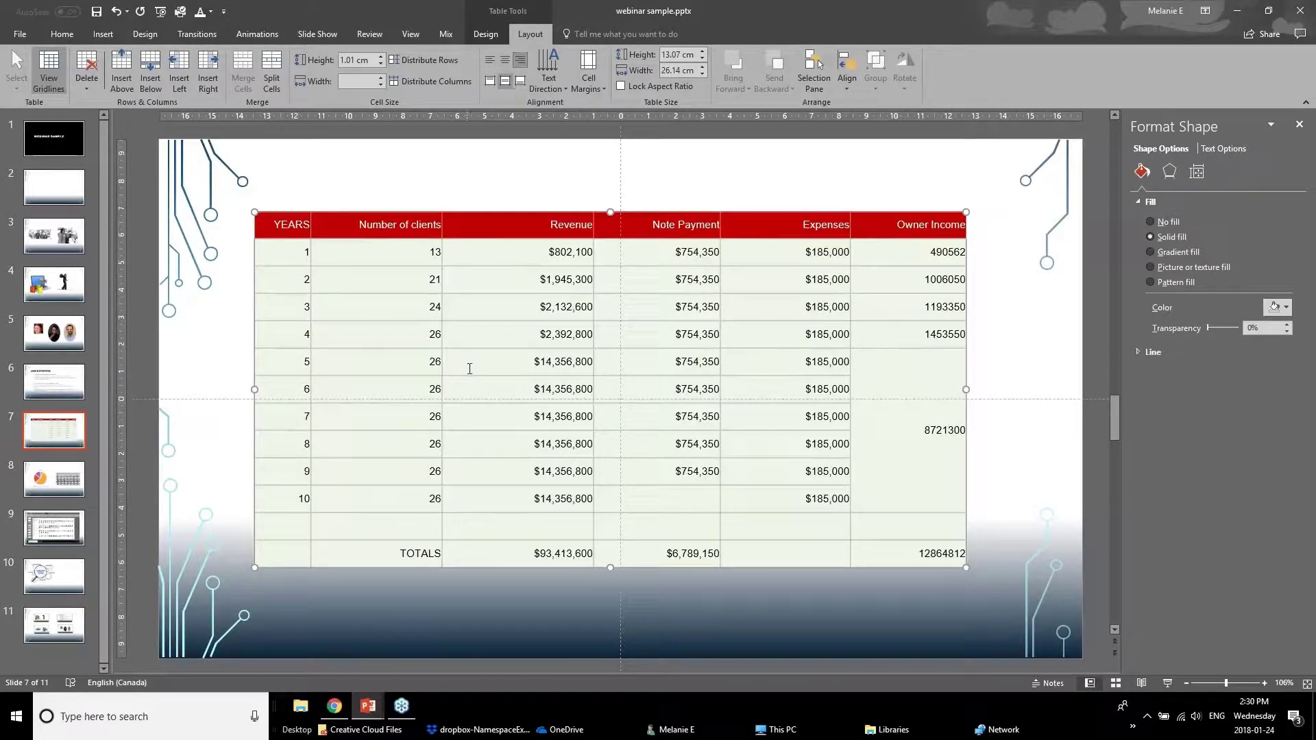
{"action": "left_click", "coordinate": [503, 61]}
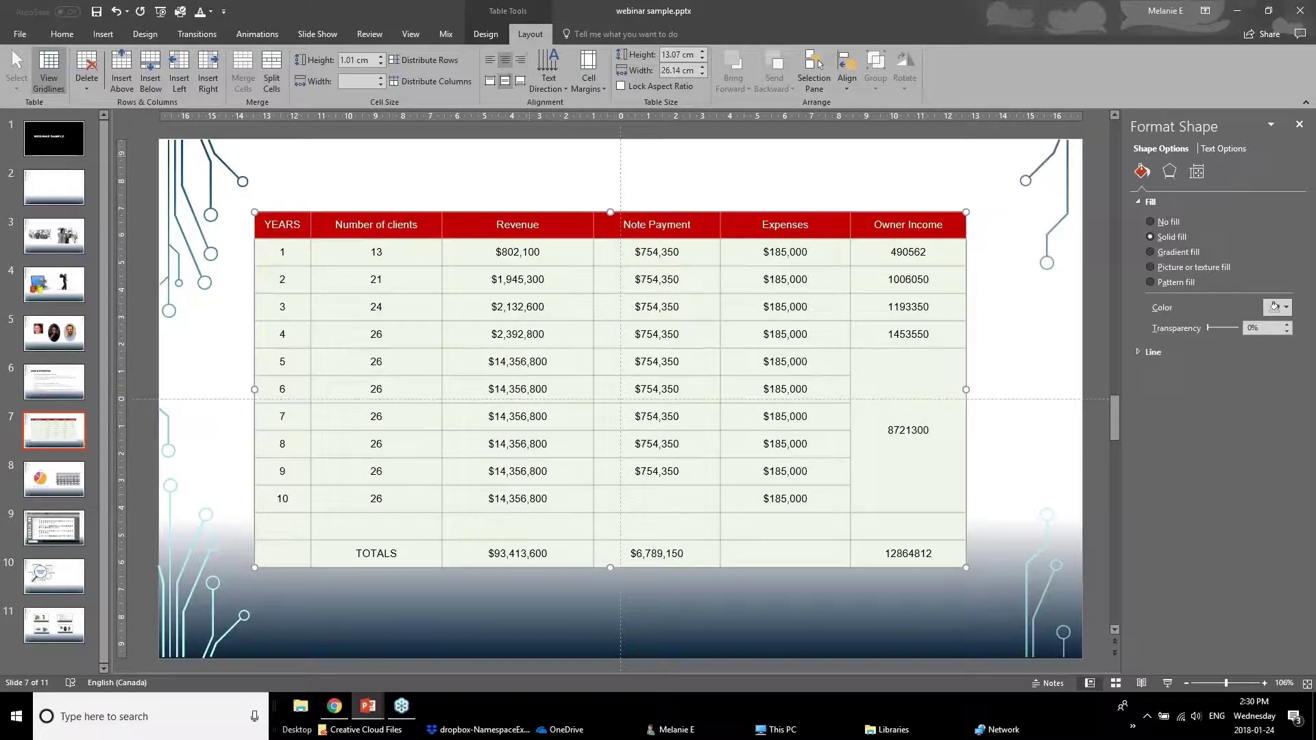
- Try rotating the year numbers in the YEARS column by 90°, and return their text direction to Horizontal
{"action": "left_click", "coordinate": [350, 299]}
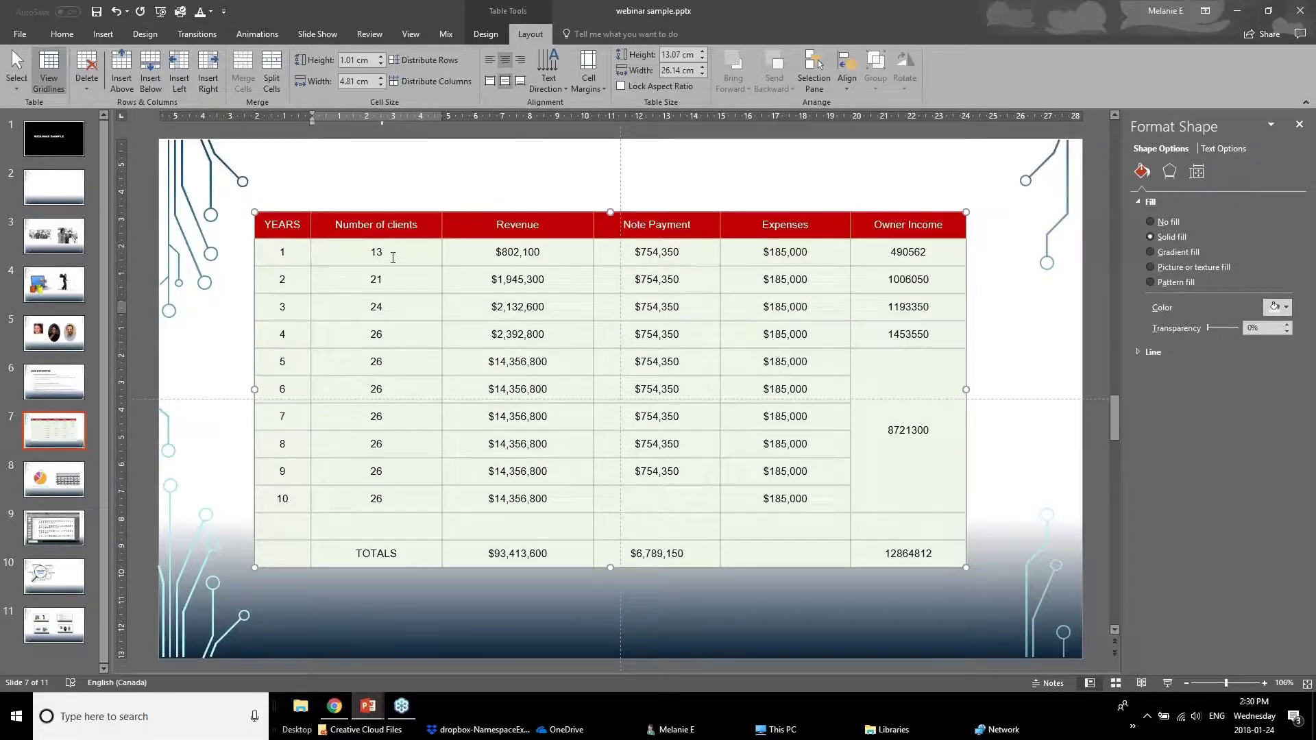
{"action": "left_click_drag", "start_coordinate": [281, 252], "coordinate": [262, 532]}
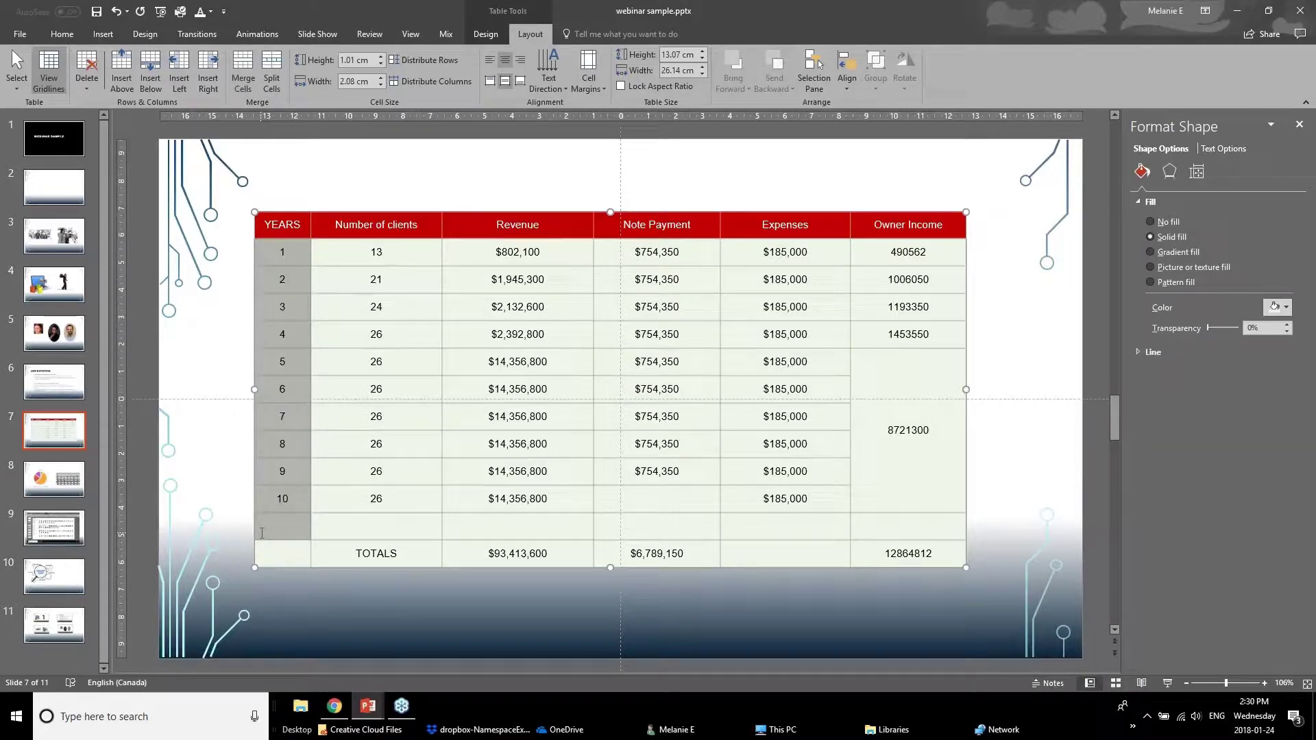
{"action": "left_click", "coordinate": [550, 88]}
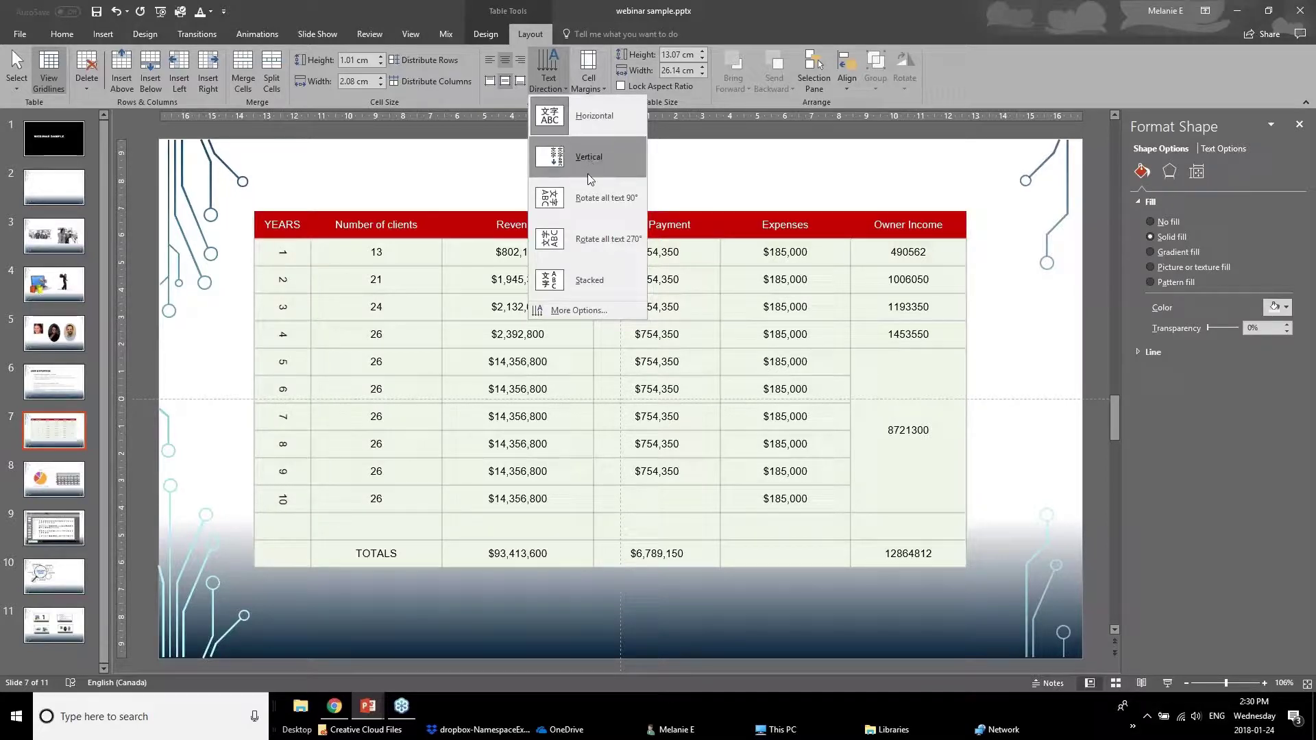
{"action": "left_click", "coordinate": [585, 199]}
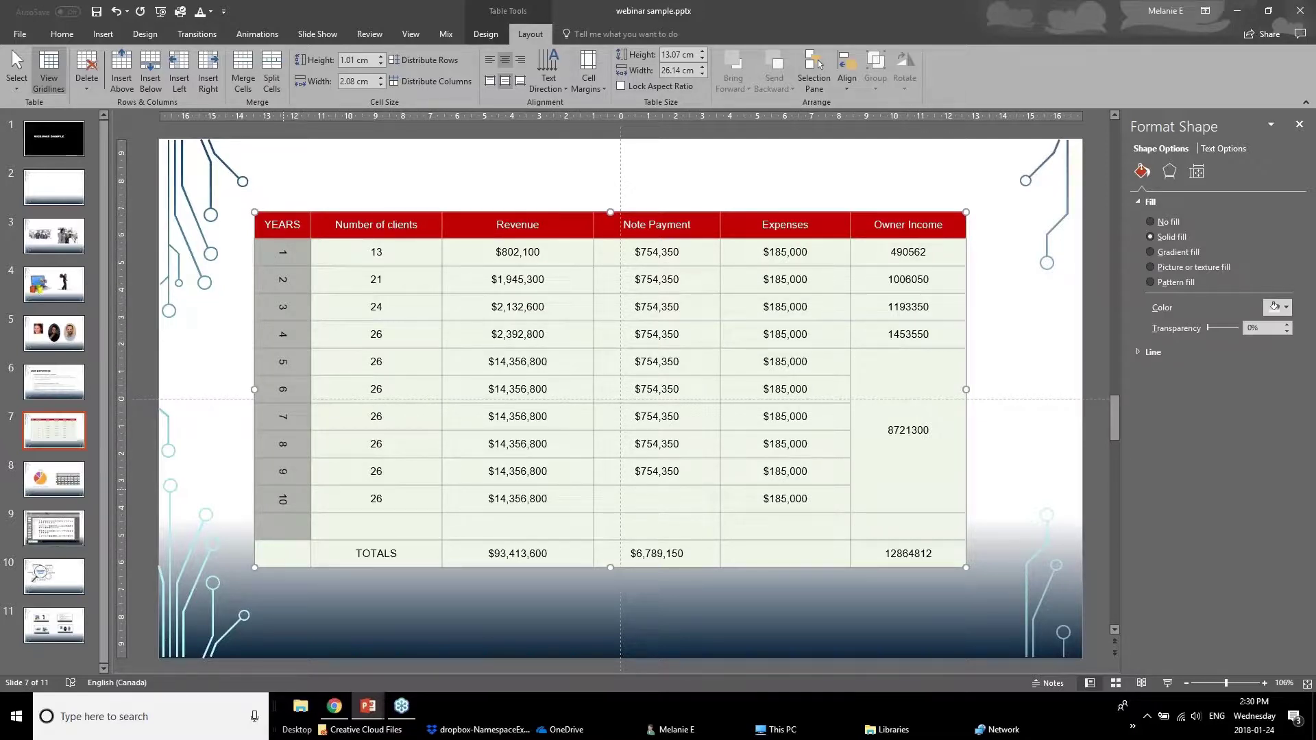
{"action": "left_click", "coordinate": [548, 75]}
{"action": "left_click", "coordinate": [568, 122]}
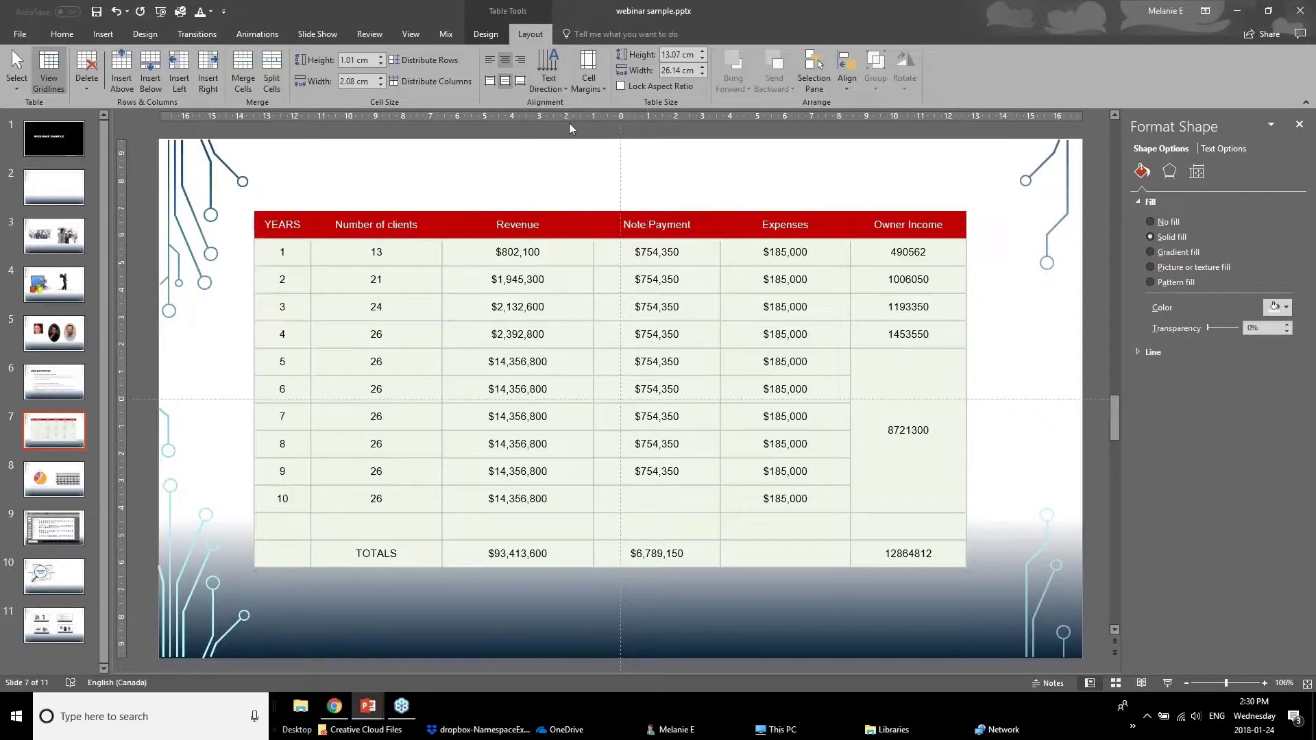
- Apply Narrow cell margins (0.13 cm on all sides) to the whole table
{"action": "left_click", "coordinate": [293, 237]}
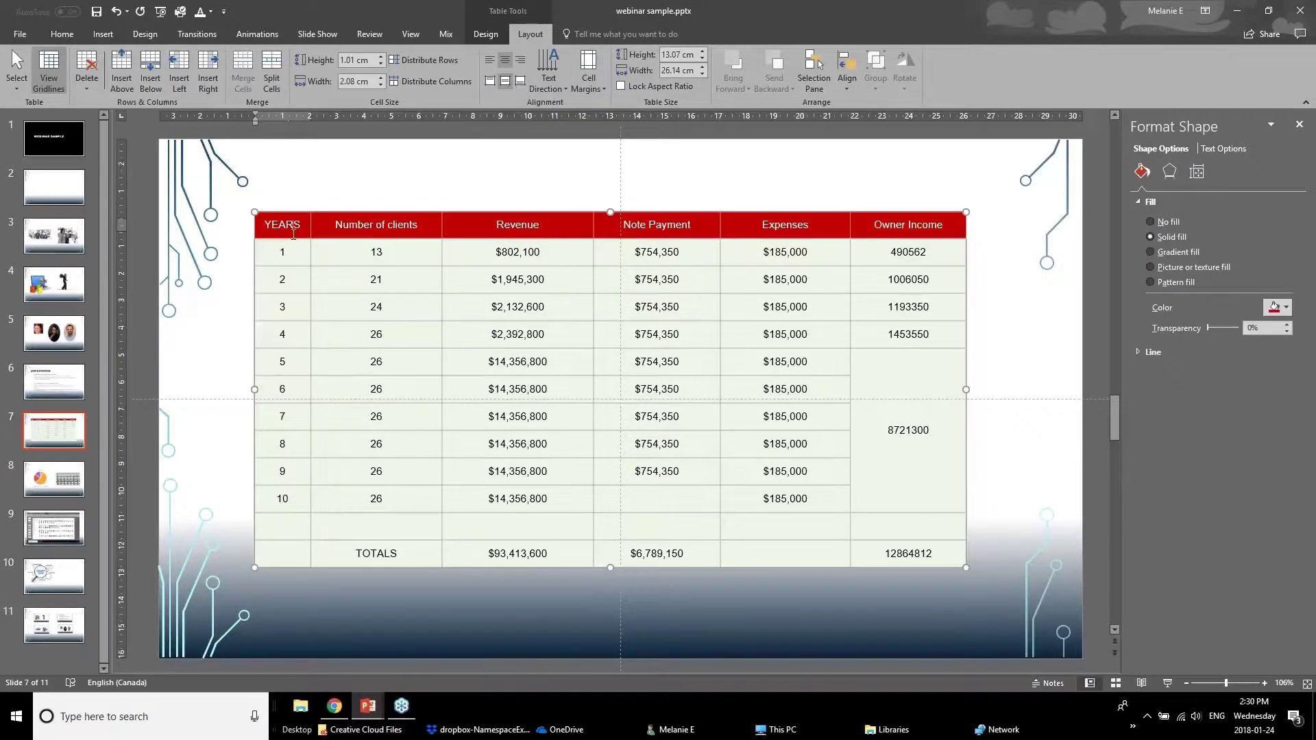
{"action": "left_click", "coordinate": [589, 81]}
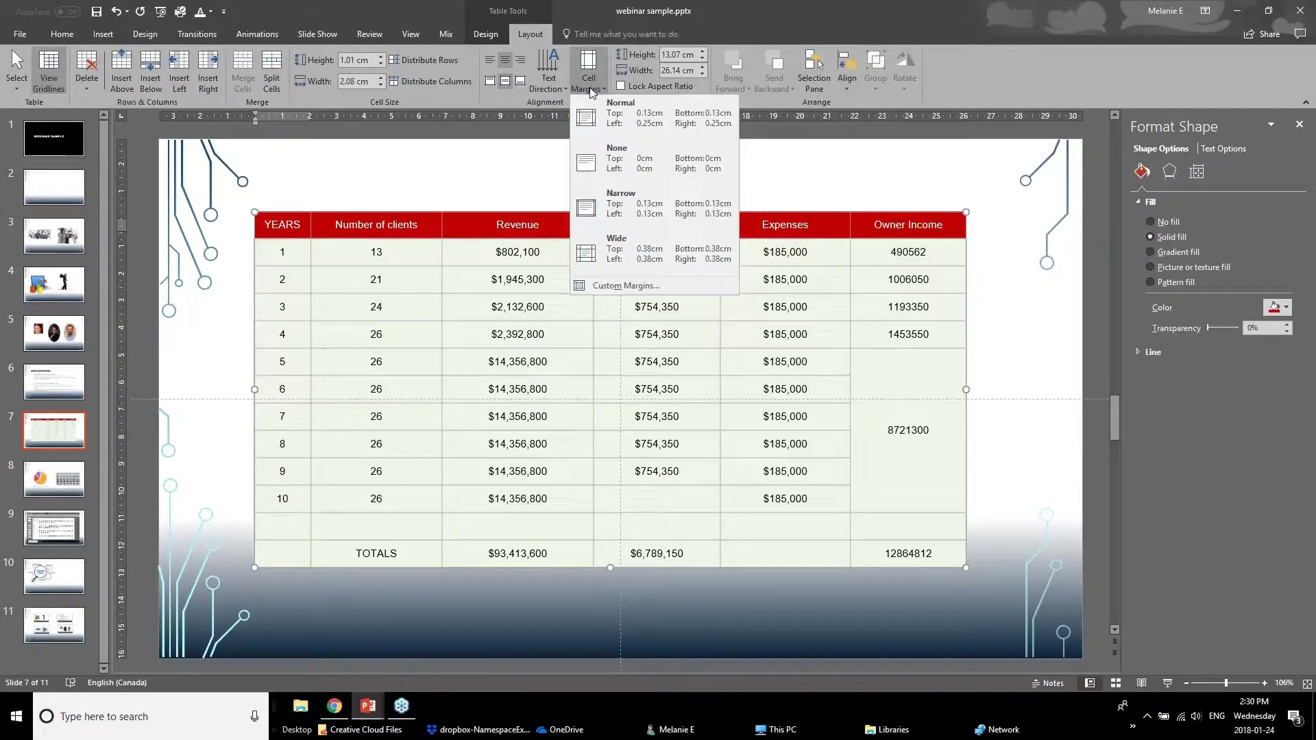
{"action": "left_click", "coordinate": [319, 282]}
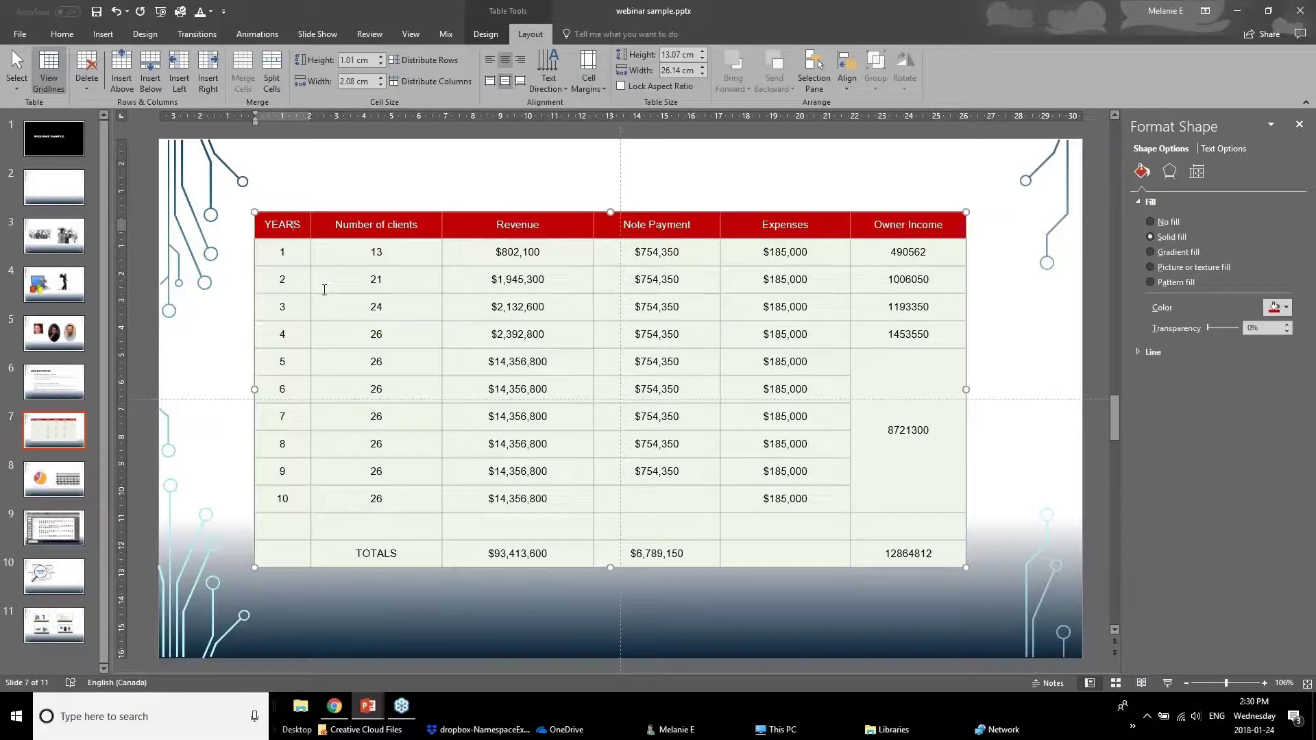
{"action": "left_click", "coordinate": [370, 252]}
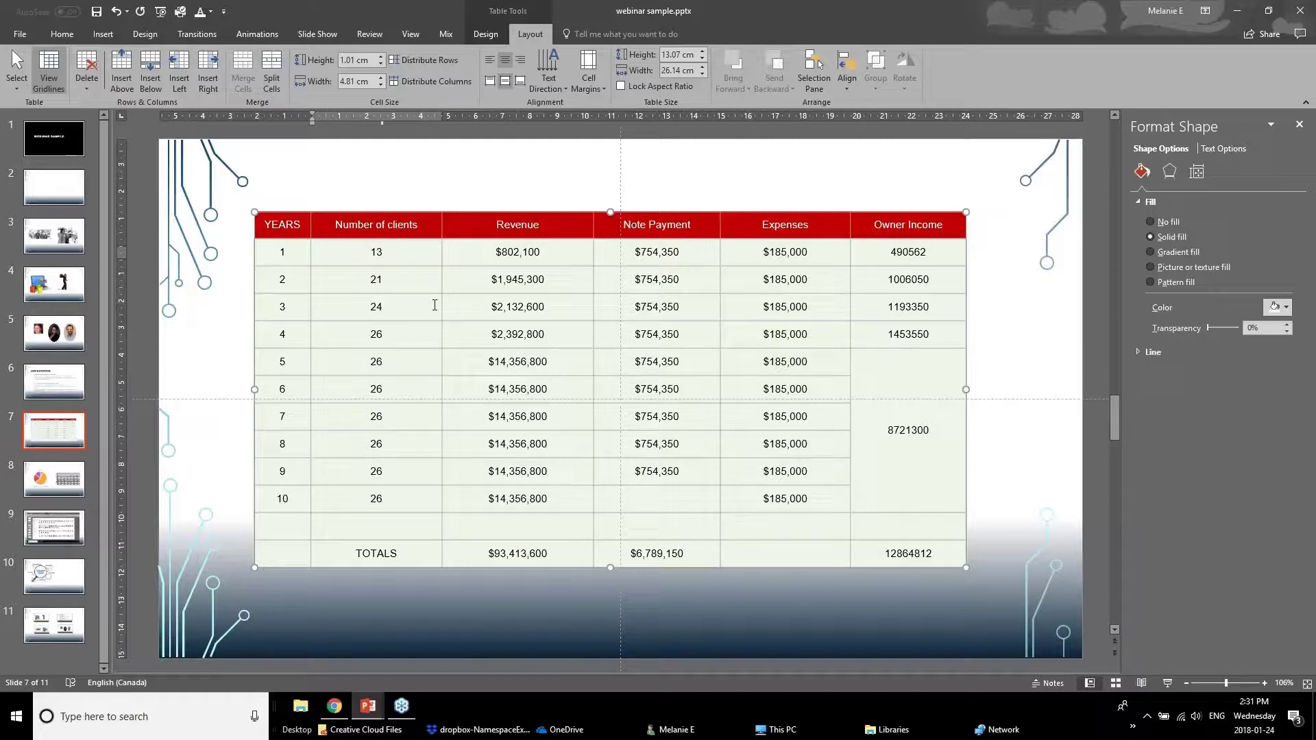
{"action": "mouse_move", "coordinate": [307, 231]}
{"action": "left_mouse_down"}
{"action": "mouse_move", "coordinate": [785, 336]}
{"action": "mouse_move", "coordinate": [912, 551]}
{"action": "left_mouse_up"}
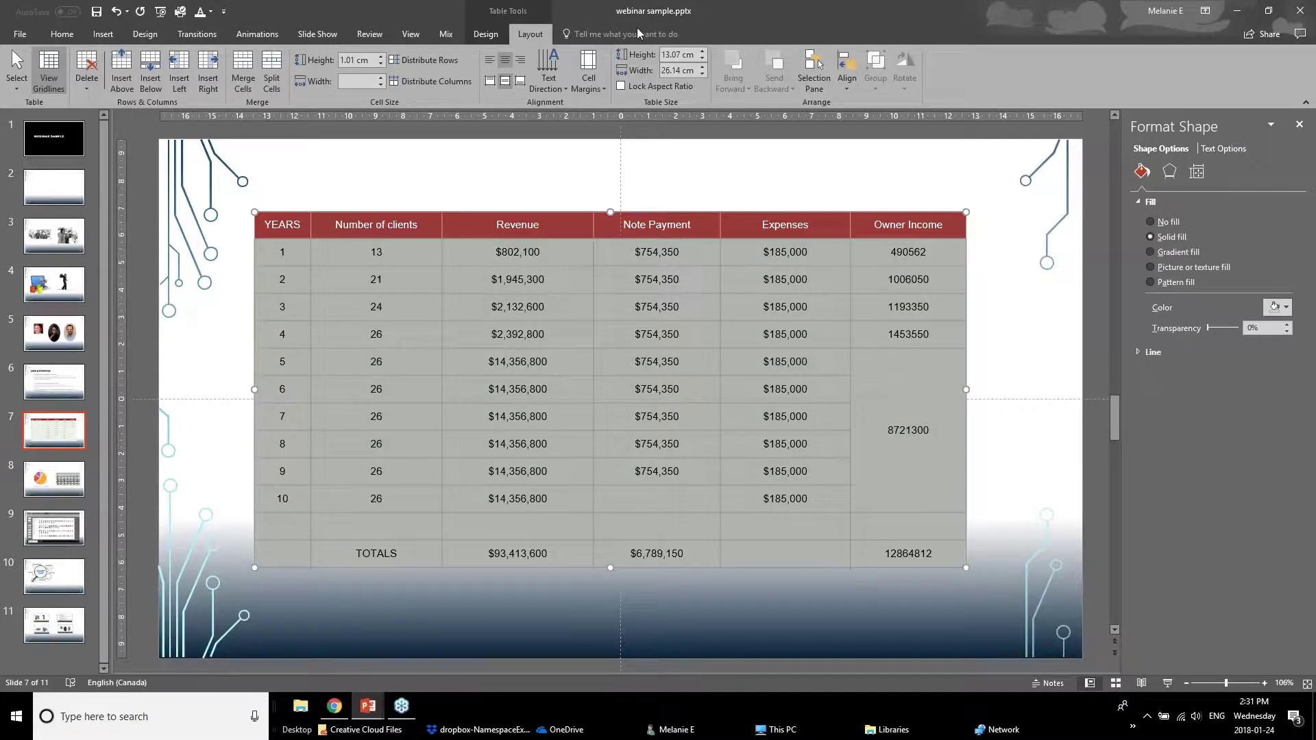
{"action": "left_click", "coordinate": [578, 85]}
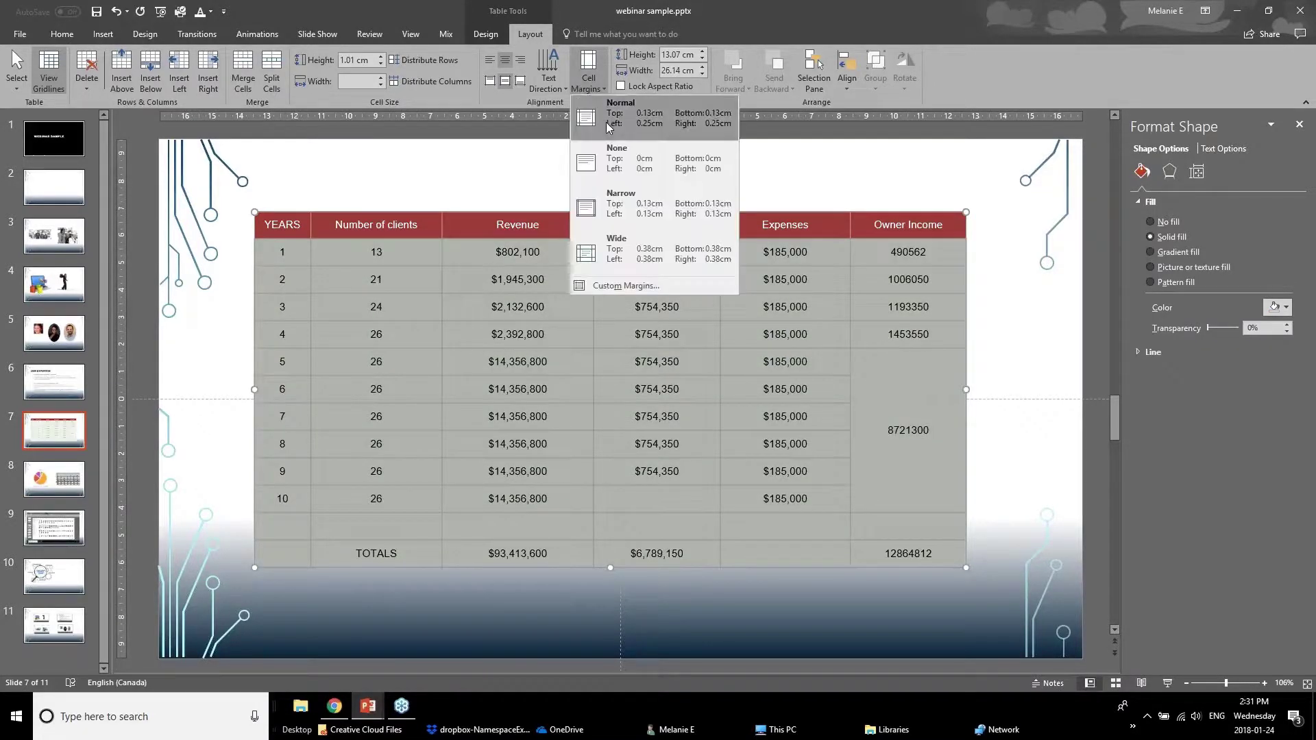
{"action": "left_click", "coordinate": [631, 223]}
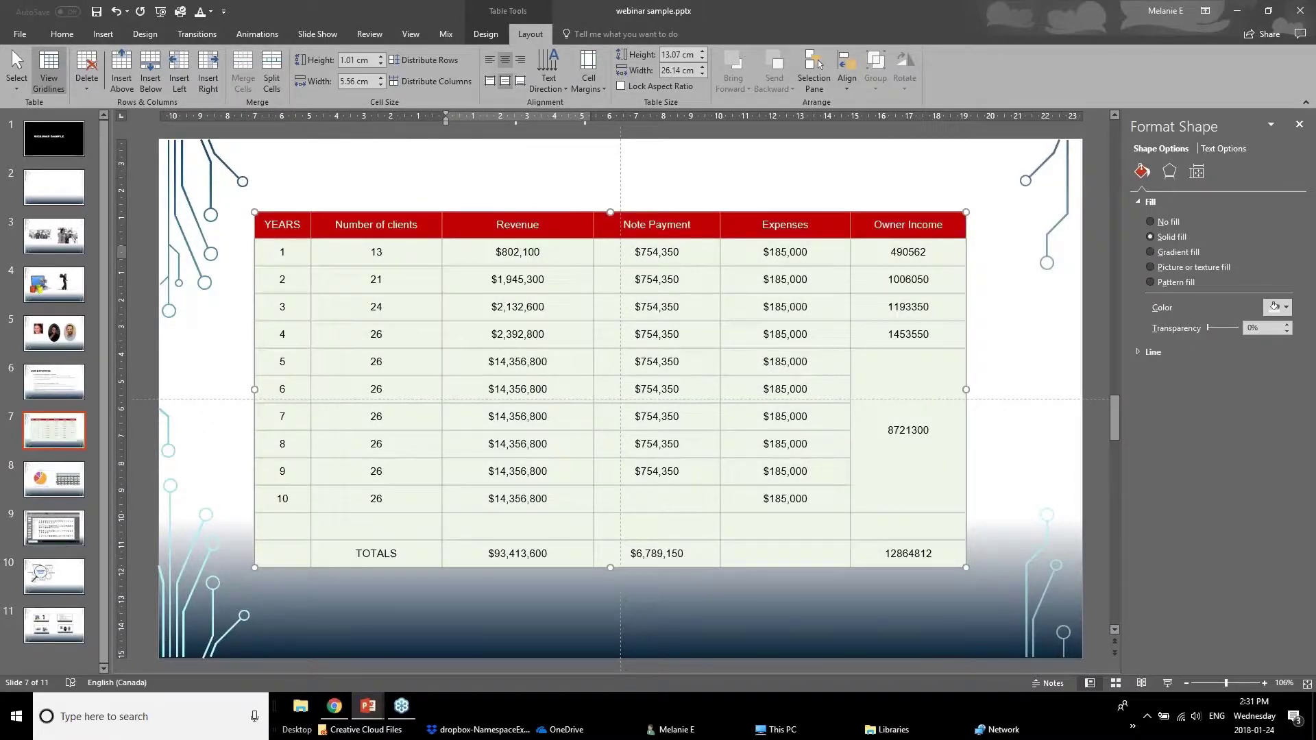
- Examine the table's text box settings for vertical alignment, text direction and margins in the shape formatting options
{"action": "key", "text": "Escape"}
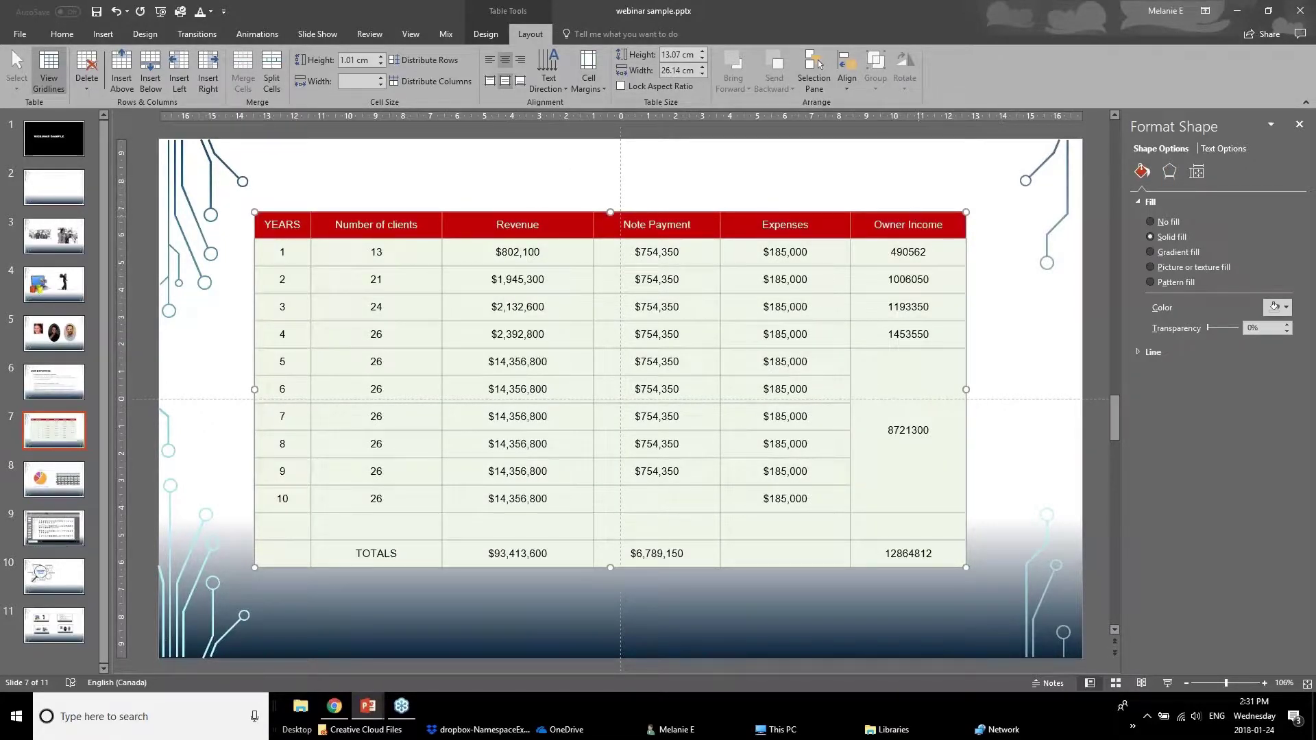
{"action": "right_click", "coordinate": [890, 212]}
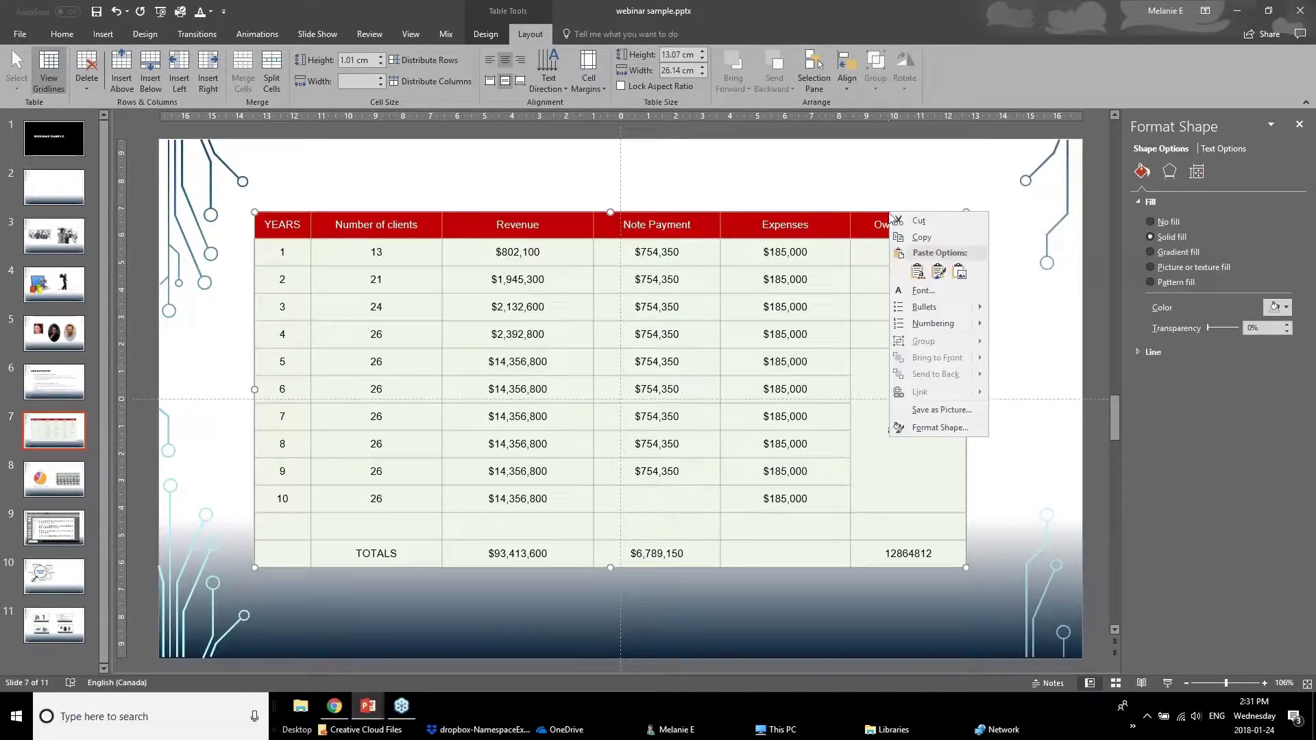
{"action": "left_click", "coordinate": [920, 429]}
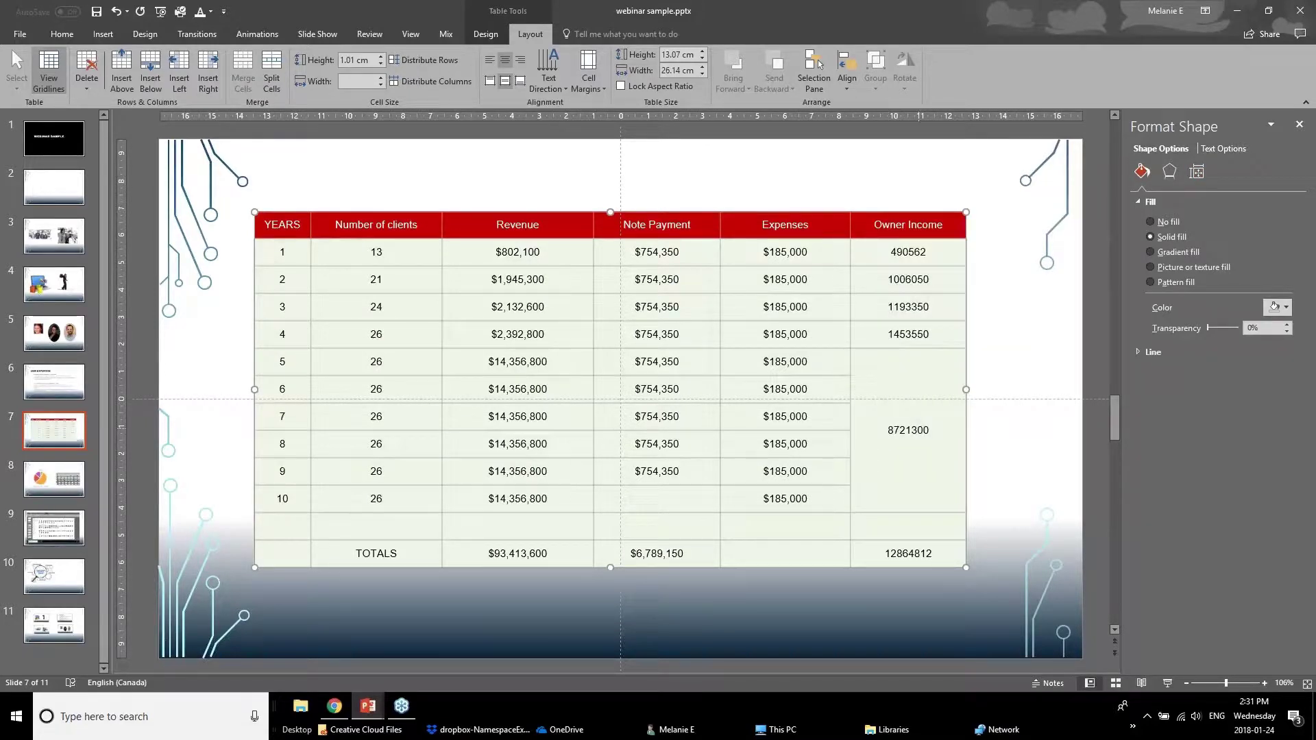
{"action": "left_click", "coordinate": [1216, 148]}
{"action": "left_click", "coordinate": [1195, 171]}
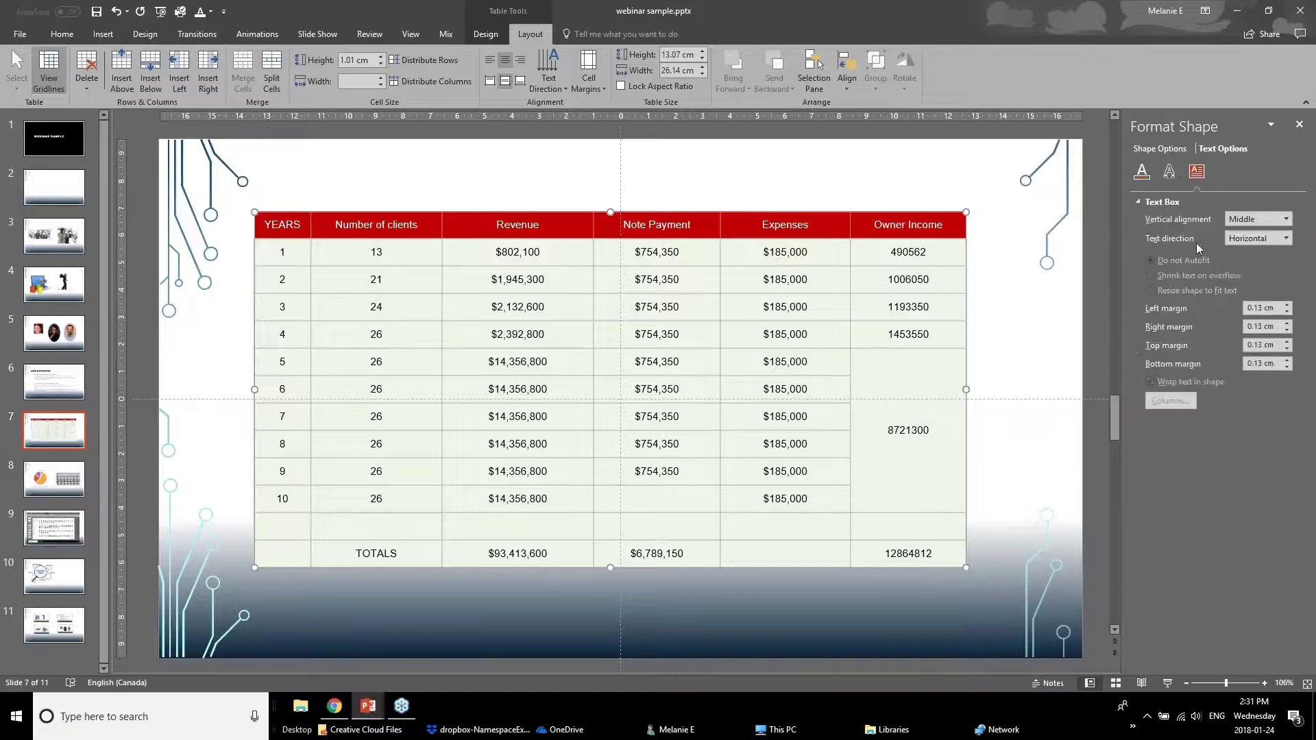
- Highlight the merged Owner Income cell and the TOTALS row of the table to examine their contents
{"action": "left_click", "coordinate": [737, 281]}
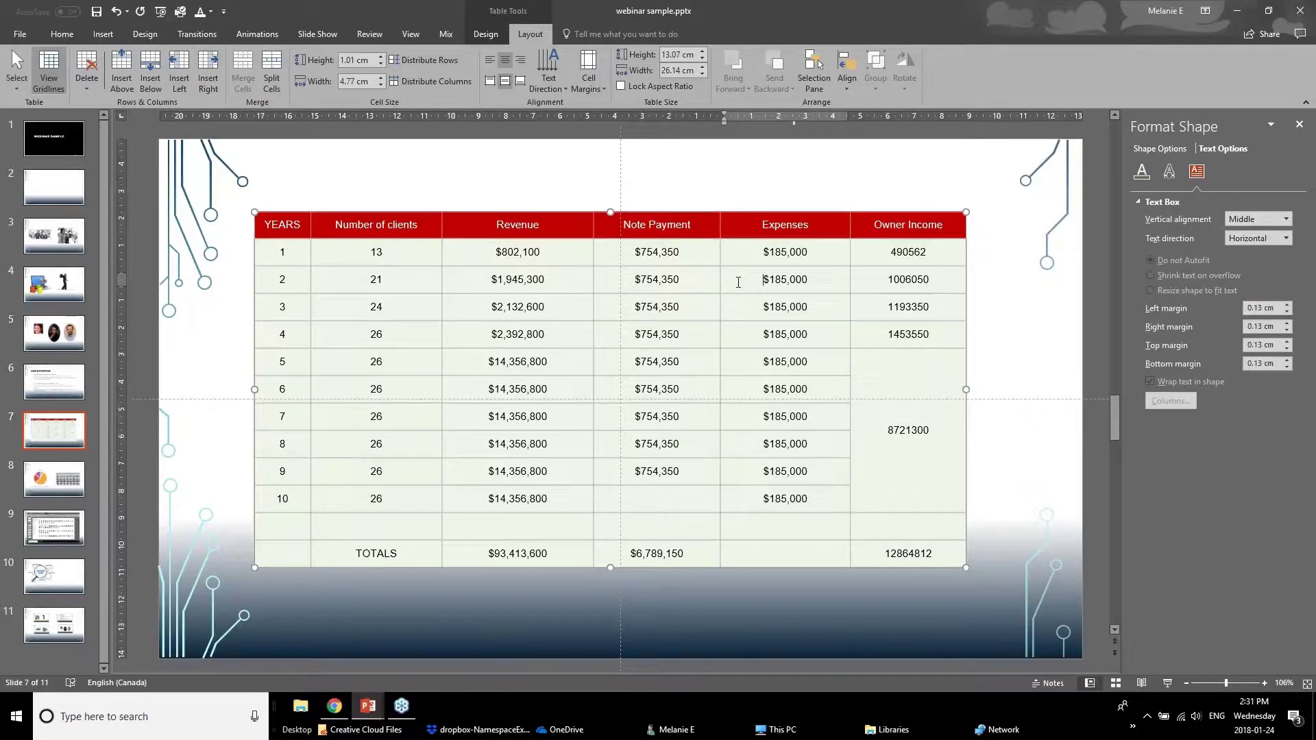
{"action": "left_click_drag", "start_coordinate": [874, 375], "coordinate": [888, 512]}
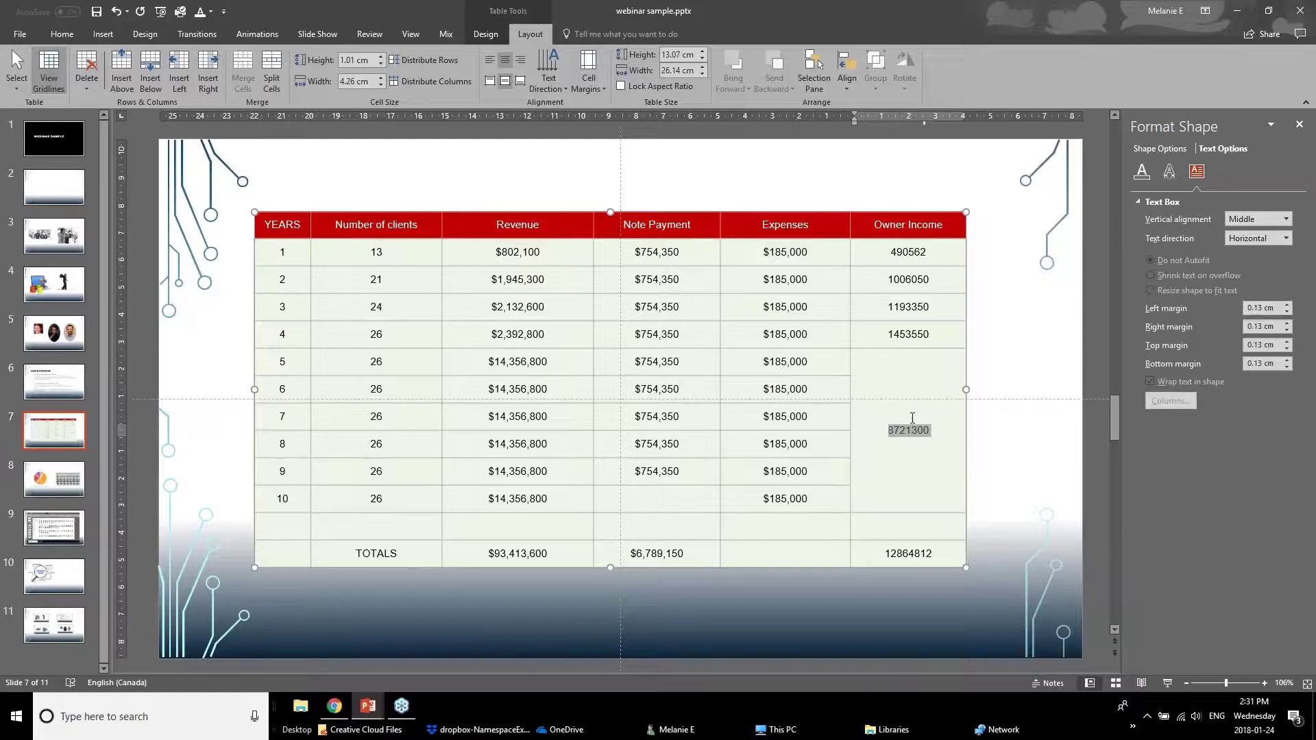
{"action": "left_click_drag", "start_coordinate": [905, 554], "coordinate": [637, 556]}
{"action": "left_click_drag", "start_coordinate": [449, 564], "coordinate": [297, 558]}
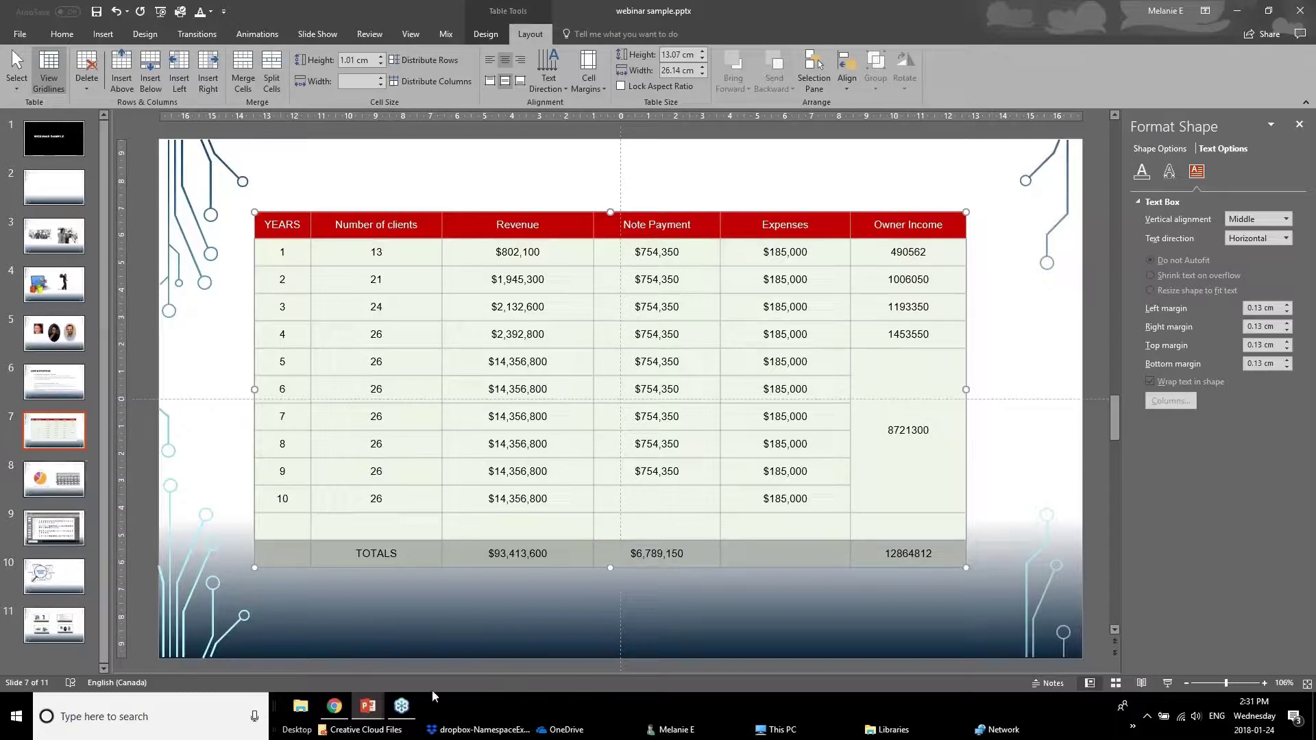
- Switch to the Powerpoint Webinar January 2018 v1 presentation and display the Better Looking Graphs slide
{"action": "mouse_move", "coordinate": [375, 705]}
{"action": "left_click", "coordinate": [297, 647]}
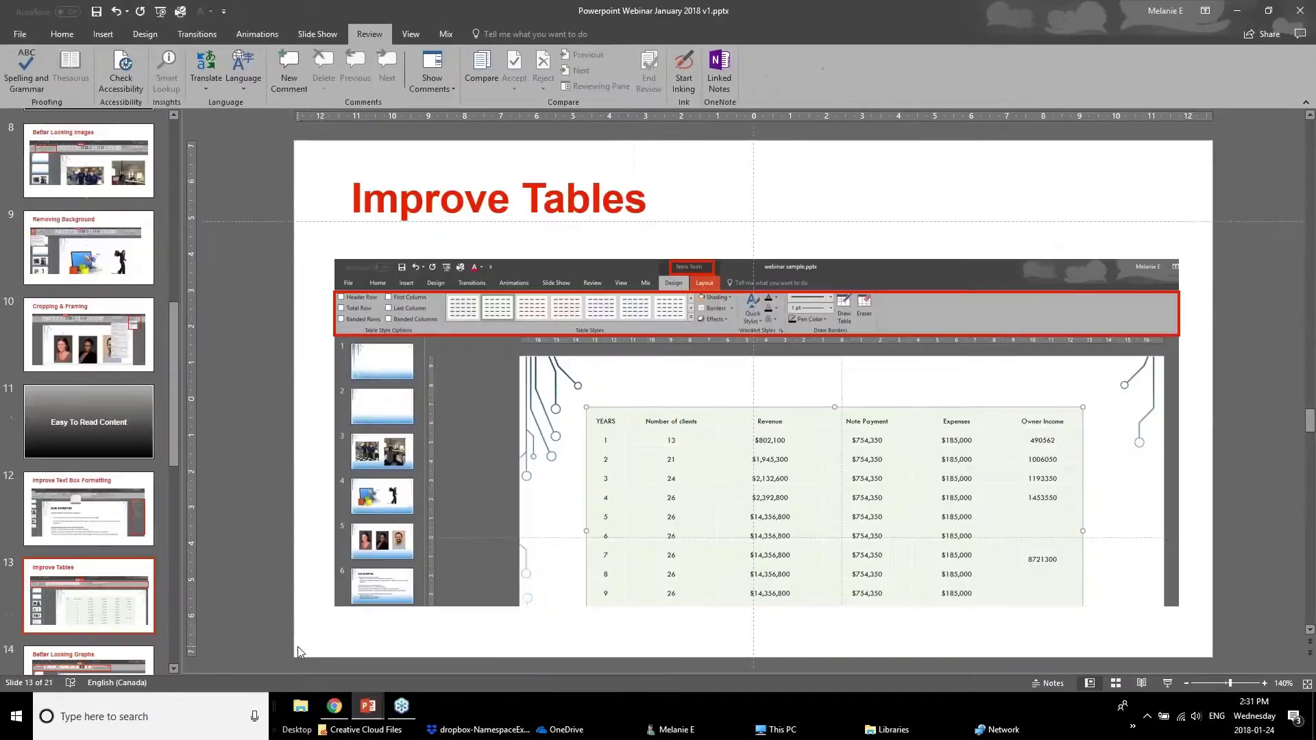
{"action": "scroll", "coordinate": [62, 503], "scroll_direction": "down", "scroll_amount": 1}
{"action": "left_click", "coordinate": [68, 616]}
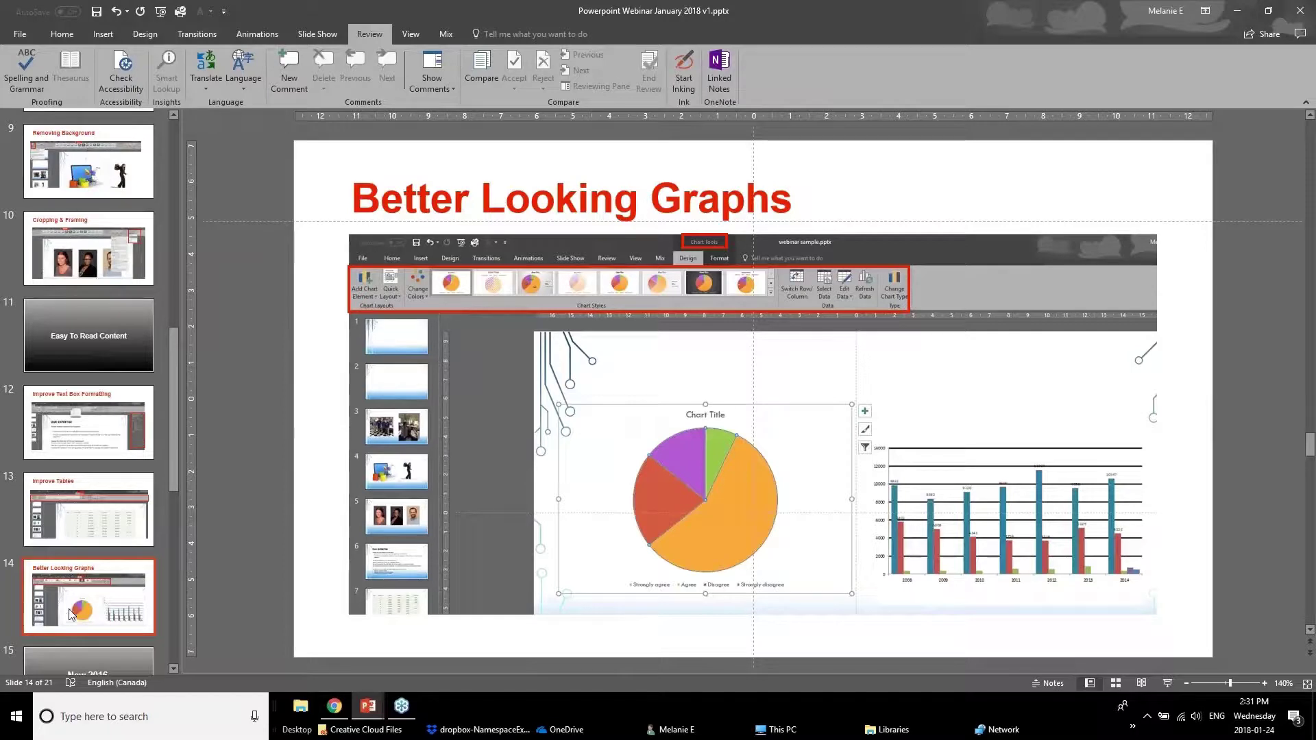
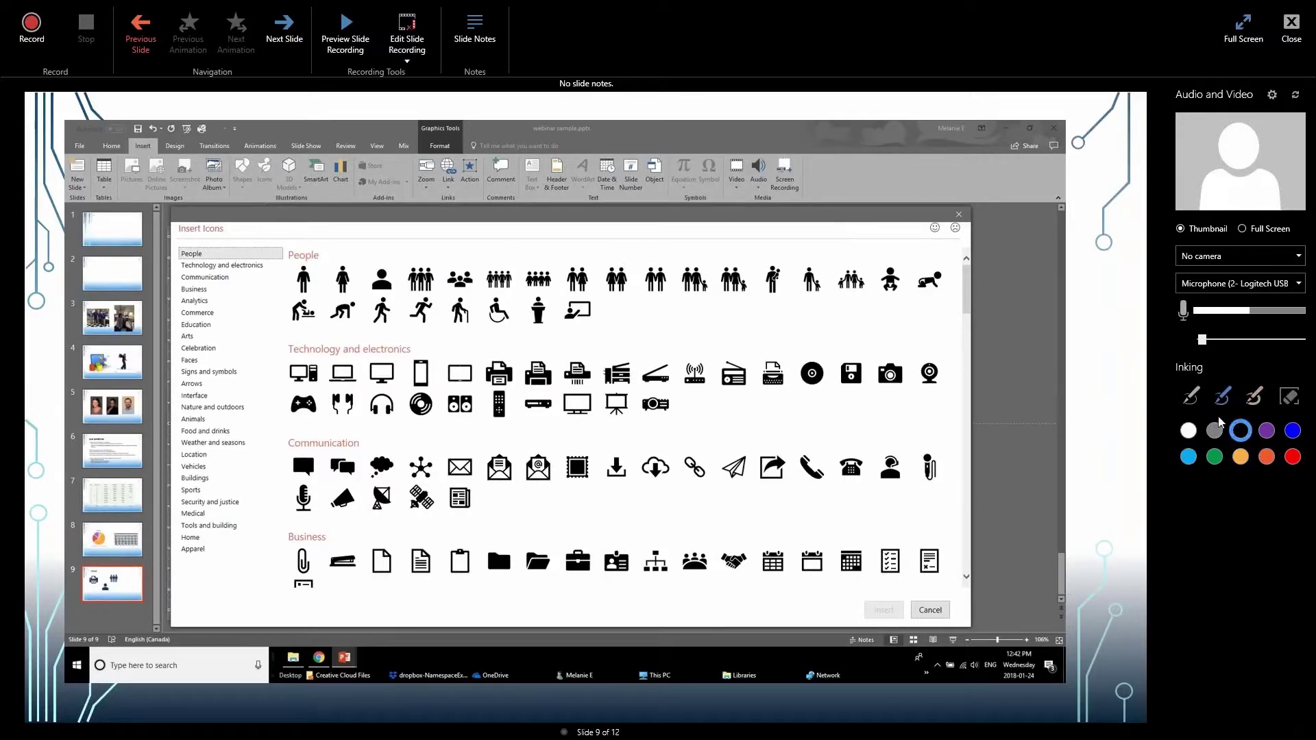
- Set the inking color to orange and choose the pen as the inking tool for the slide recording
{"action": "left_click", "coordinate": [1265, 456]}
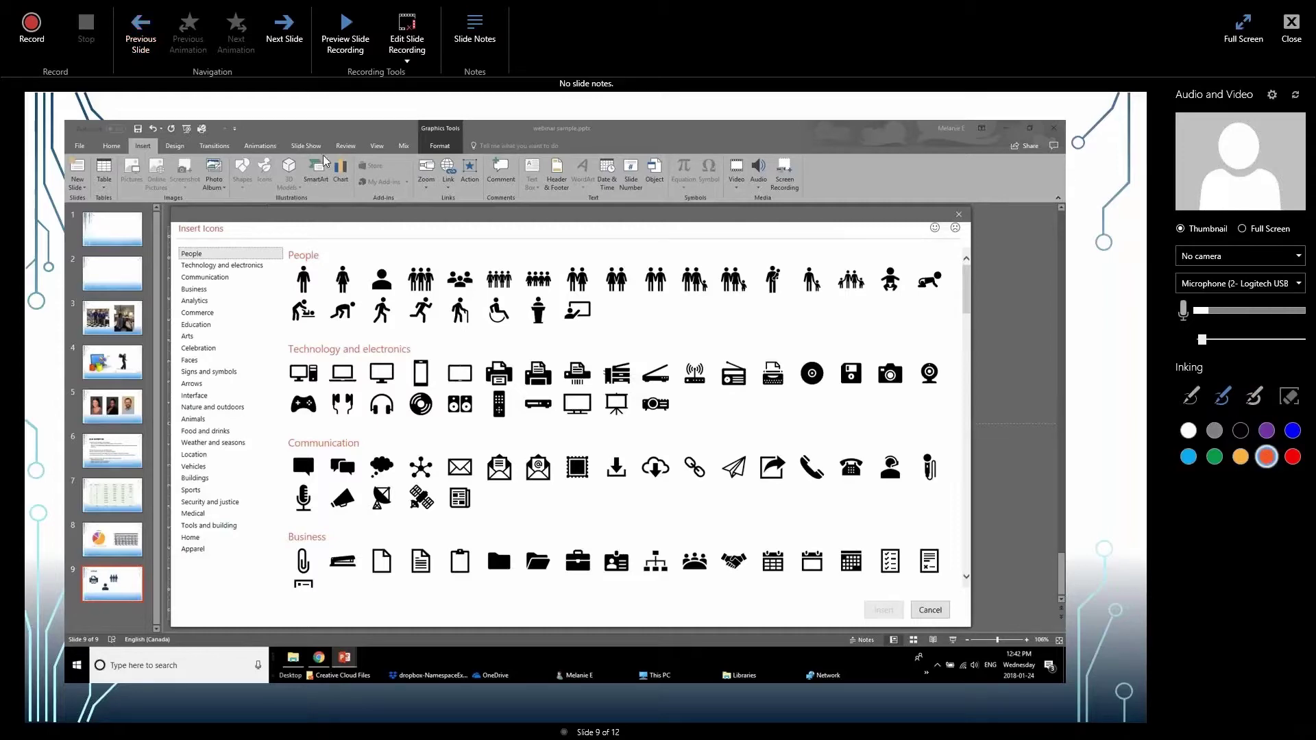
{"action": "left_click", "coordinate": [1224, 397]}
{"action": "left_click", "coordinate": [1190, 396]}
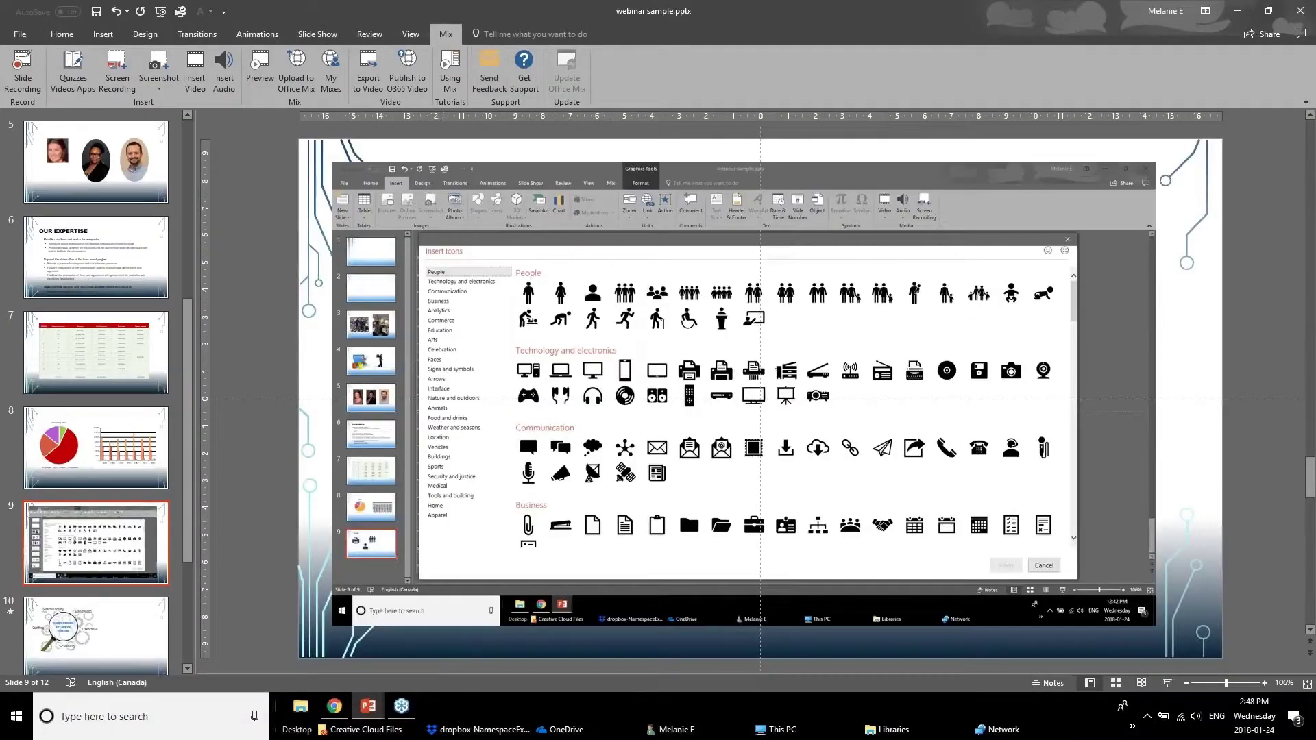
- View the webinar sample slide show up to the Issues Caused by Lack of Systems slide, and exit the show
{"action": "scroll", "coordinate": [388, 586], "scroll_direction": "down", "scroll_amount": 3, "text": "ctrl"}
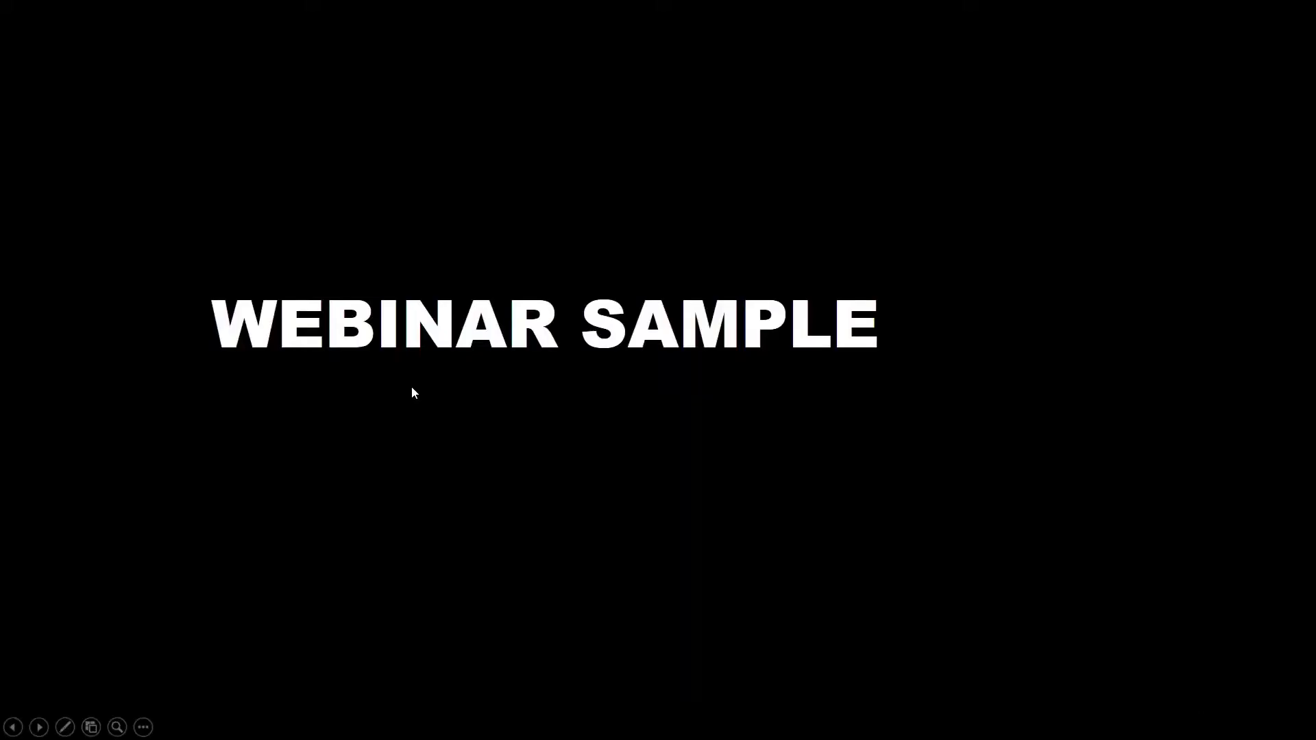
{"action": "left_click", "coordinate": [502, 518]}
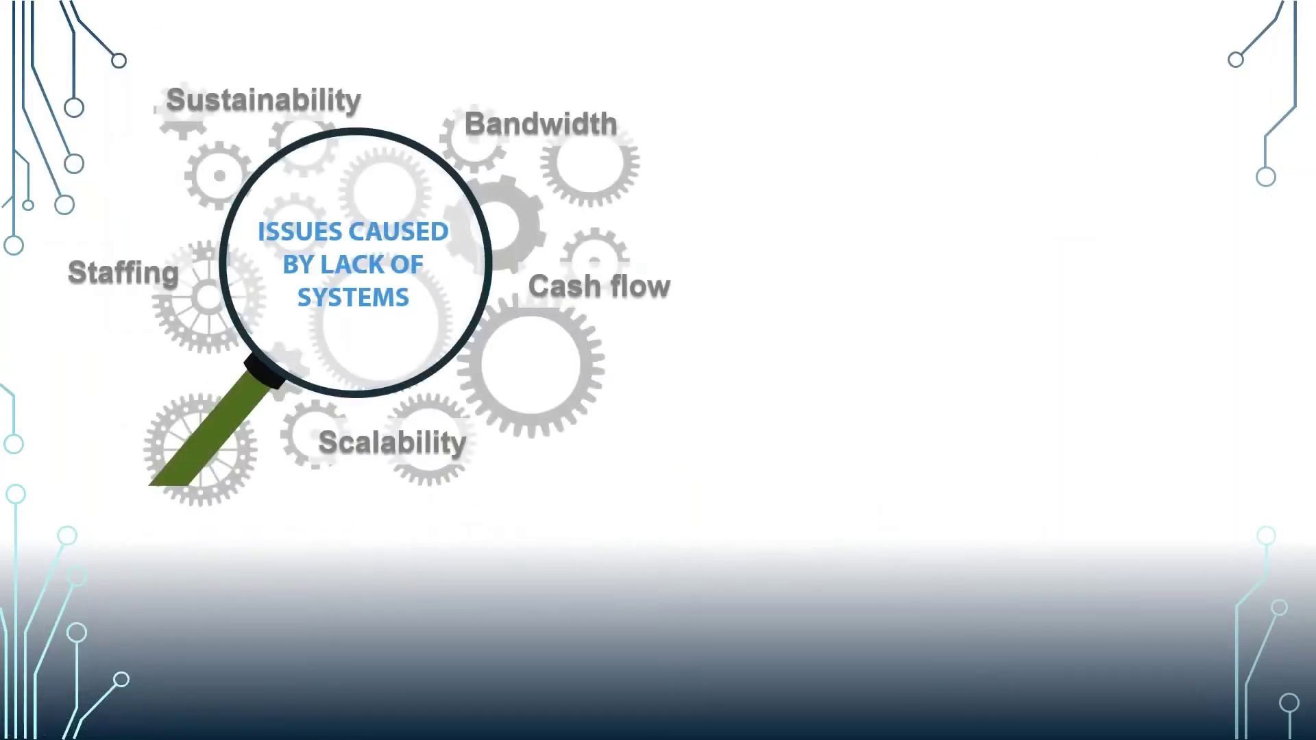
{"action": "key", "text": "Escape"}
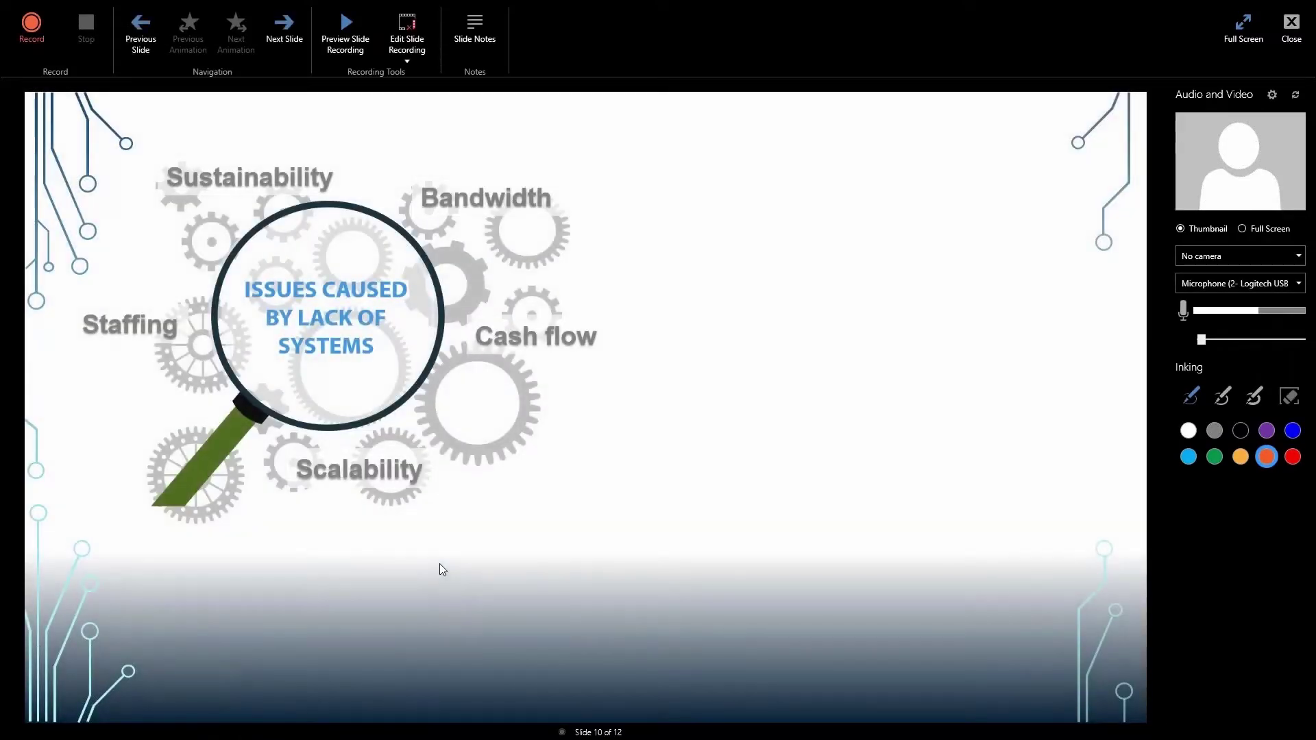
- Open the slide notes for slide 10 from the slide recording view
{"action": "left_click", "coordinate": [481, 31]}
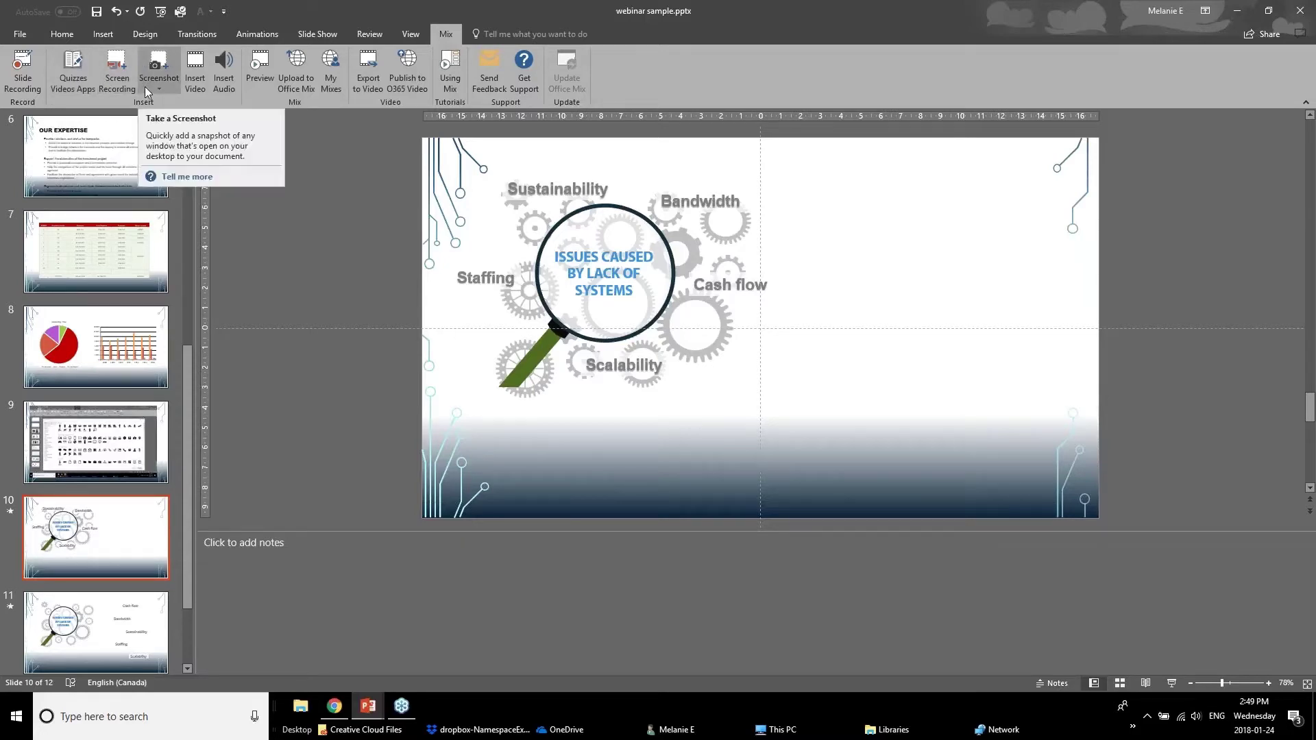
- View the quizzes and apps available in Lab Office Add-ins, and close the list without adding any
{"action": "left_click", "coordinate": [74, 82]}
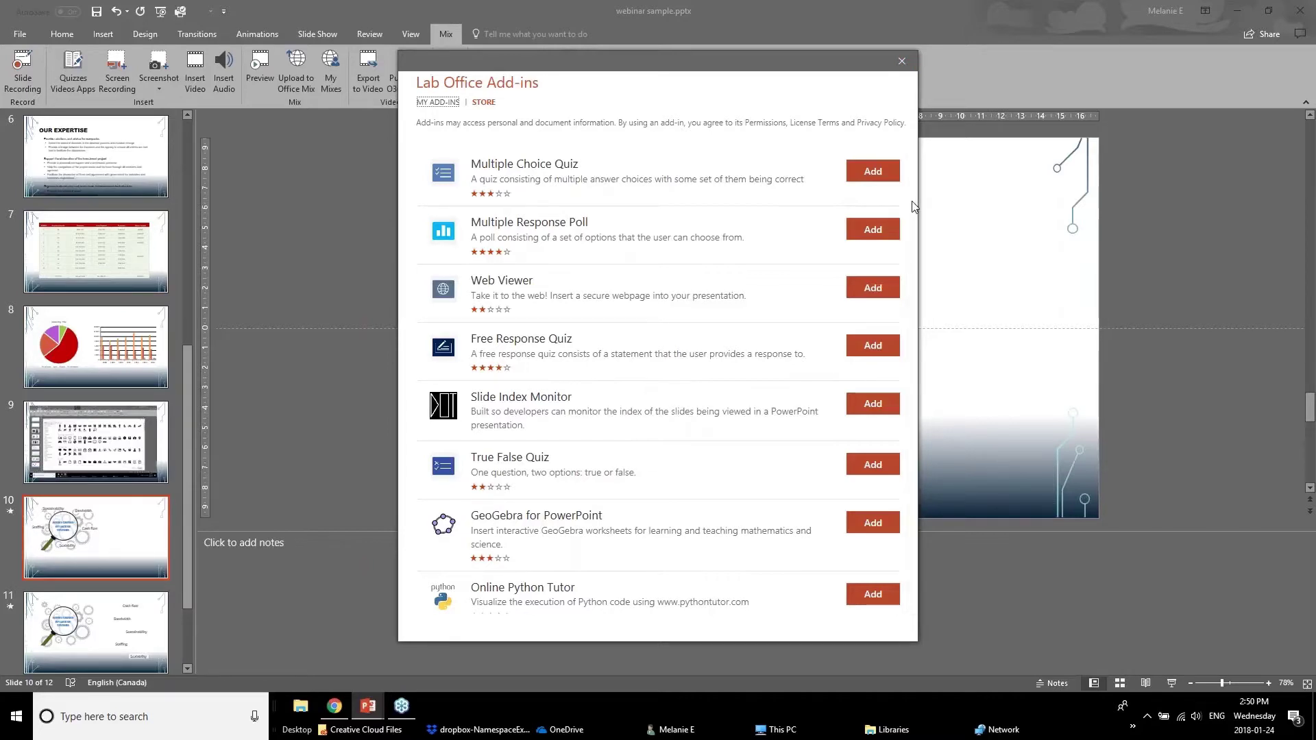
{"action": "left_click", "coordinate": [903, 61]}
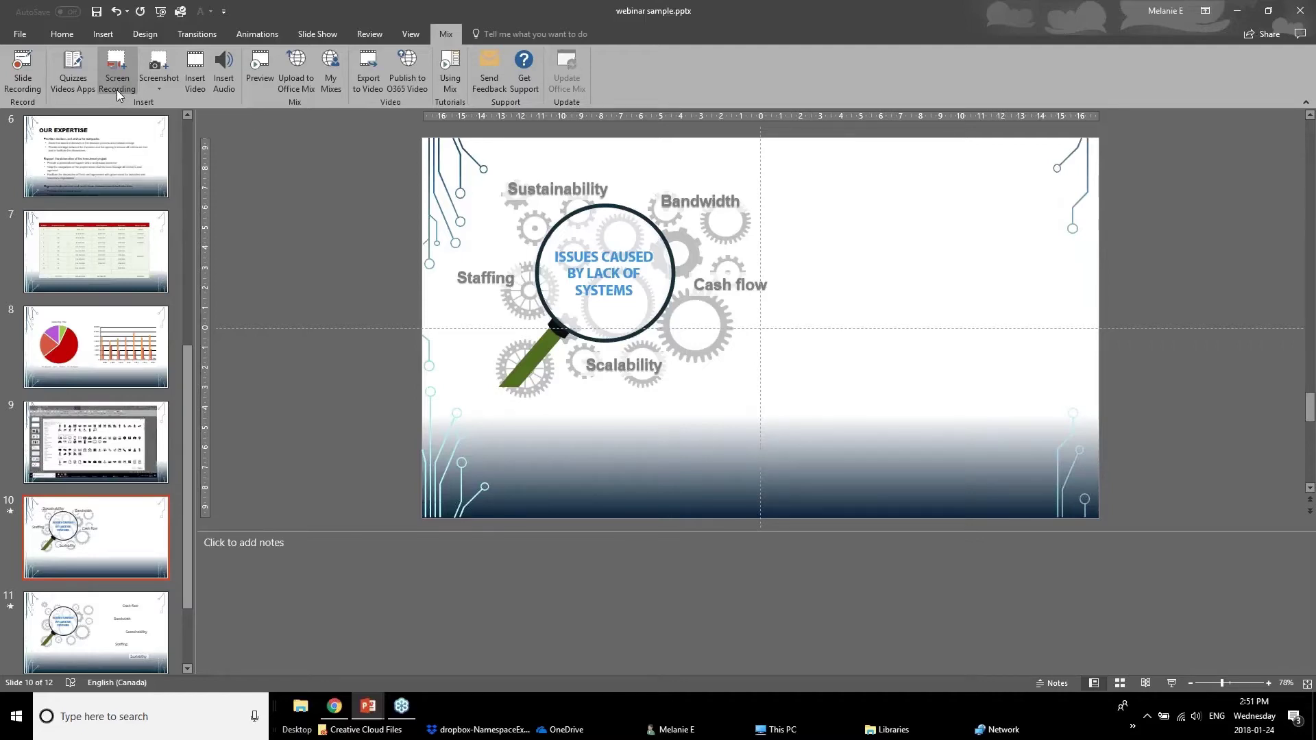
- Insert a screen clipping of the New MIX Extension slide's window on slide 10, scaled to about 28.28 × 15.3 cm and placed near the slide's center
{"action": "left_click", "coordinate": [158, 81]}
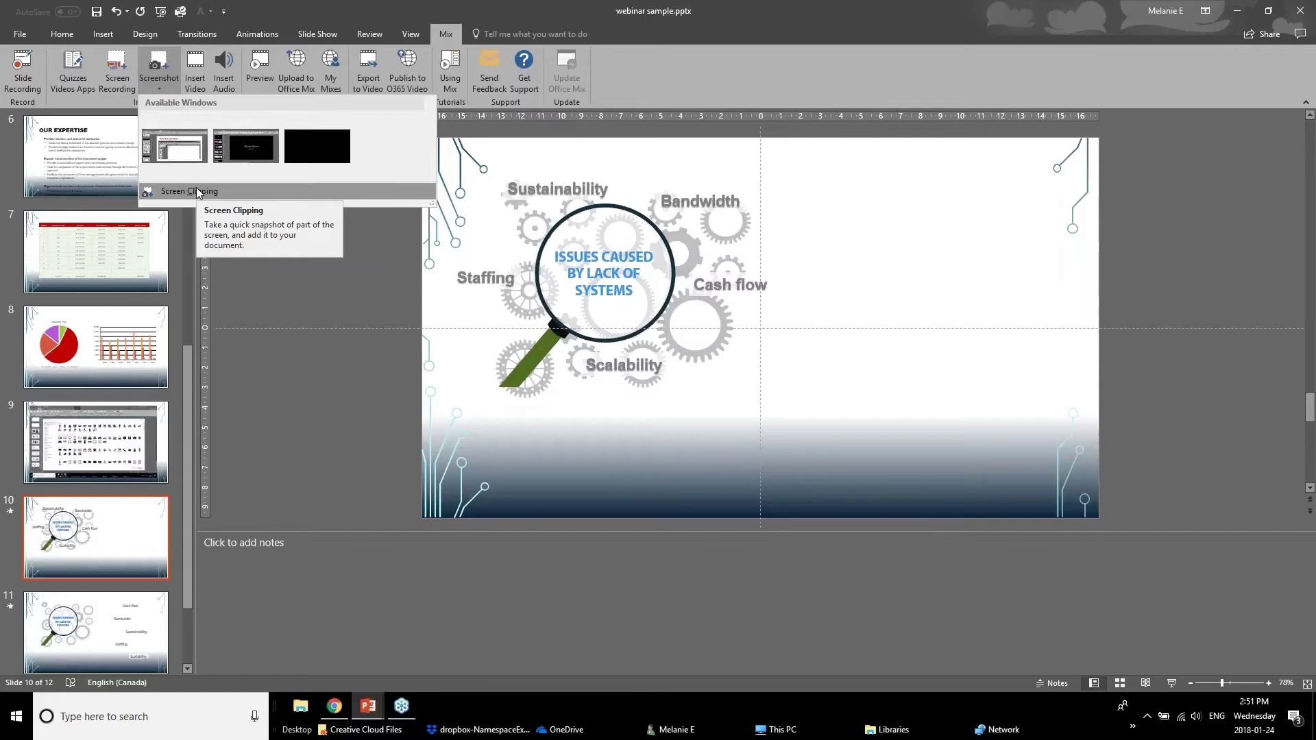
{"action": "left_click", "coordinate": [197, 191]}
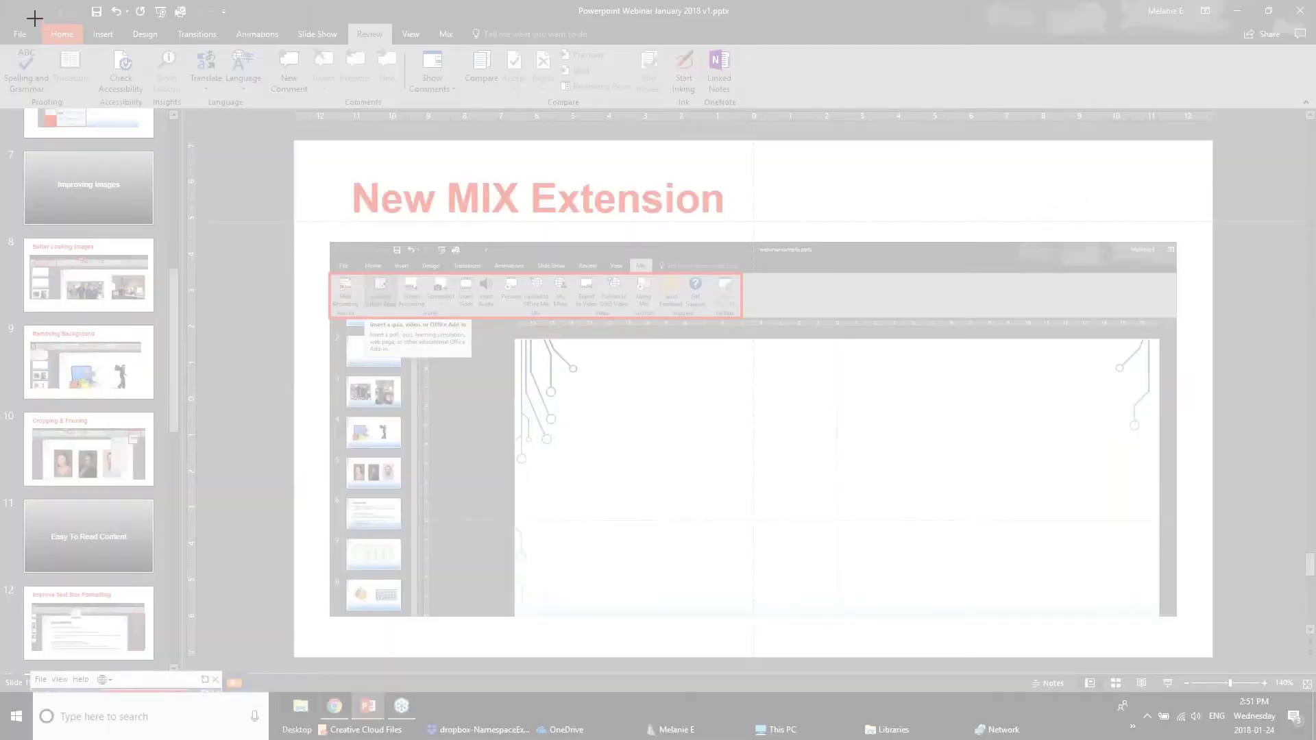
{"action": "left_click_drag", "start_coordinate": [33, 16], "coordinate": [1234, 658]}
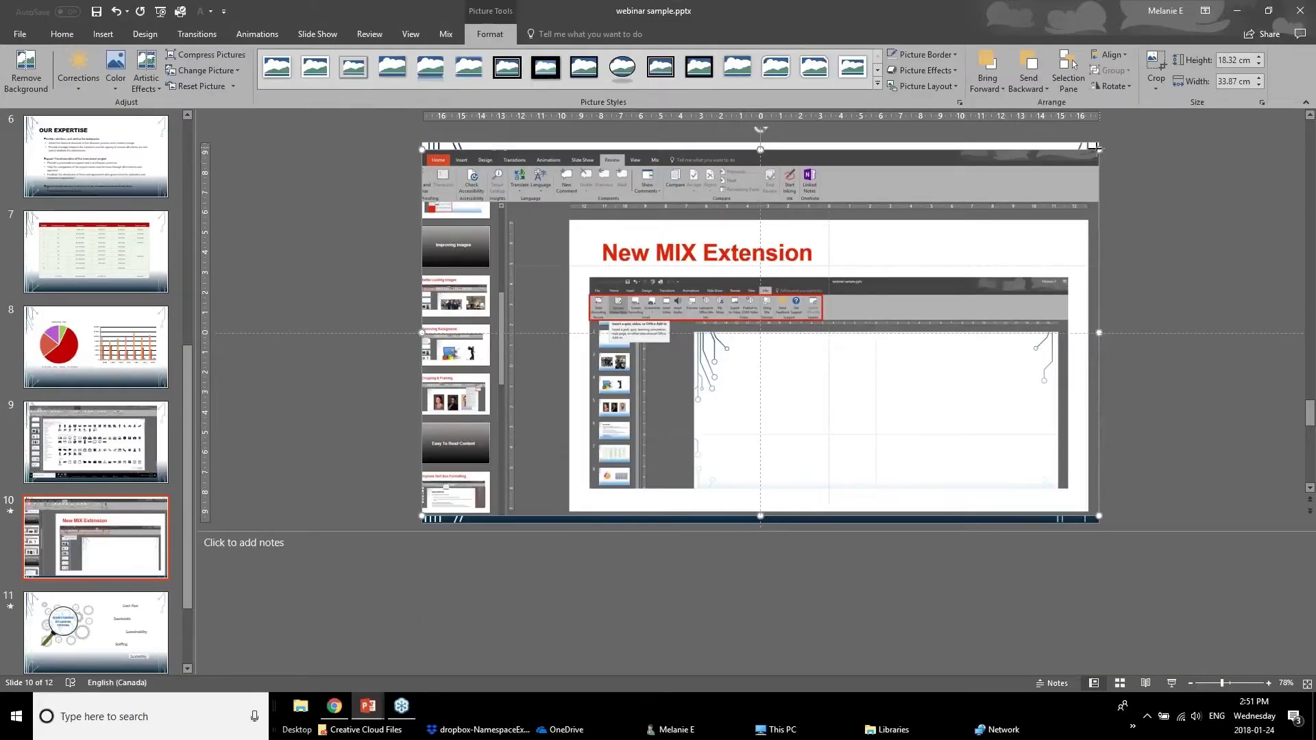
{"action": "left_click_drag", "start_coordinate": [1095, 146], "coordinate": [1010, 244]}
{"action": "left_click_drag", "start_coordinate": [888, 293], "coordinate": [882, 314]}
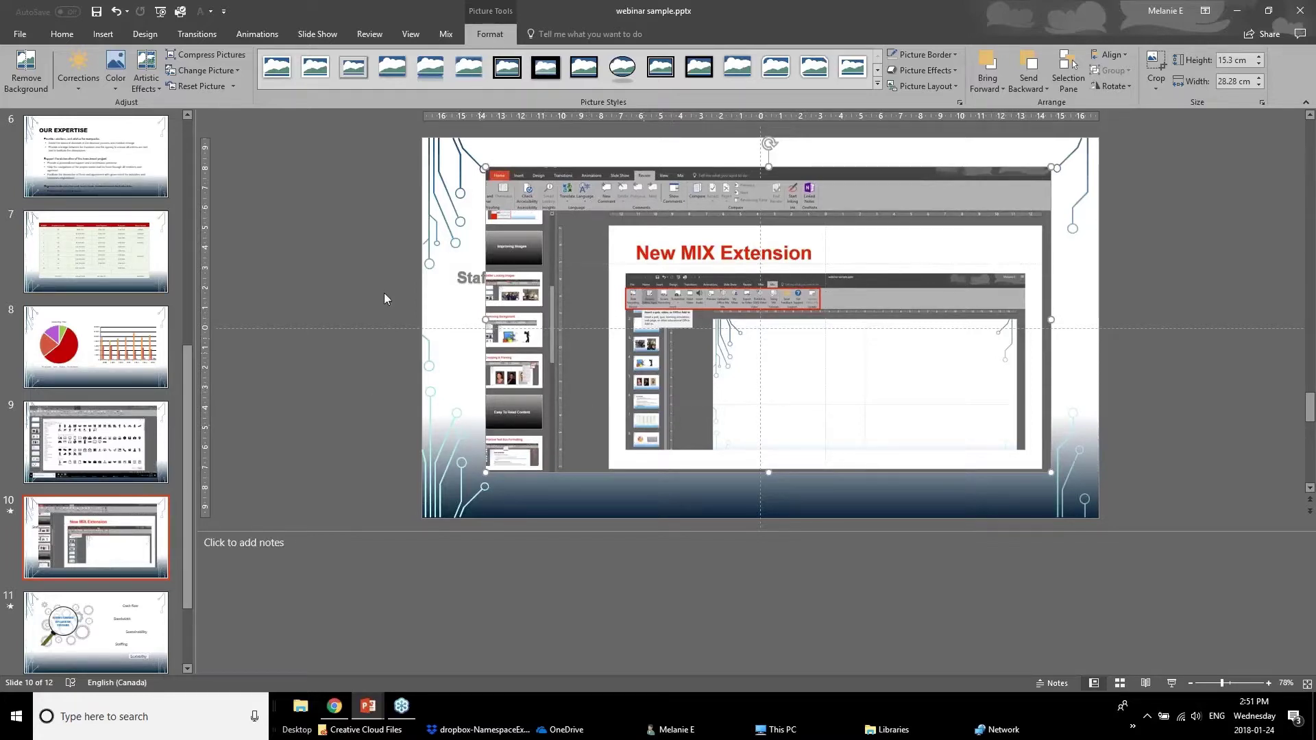
- Switch to the Powerpoint Webinar January 2018 v1 presentation and display the Zoom Feature slide
{"action": "left_click", "coordinate": [368, 705]}
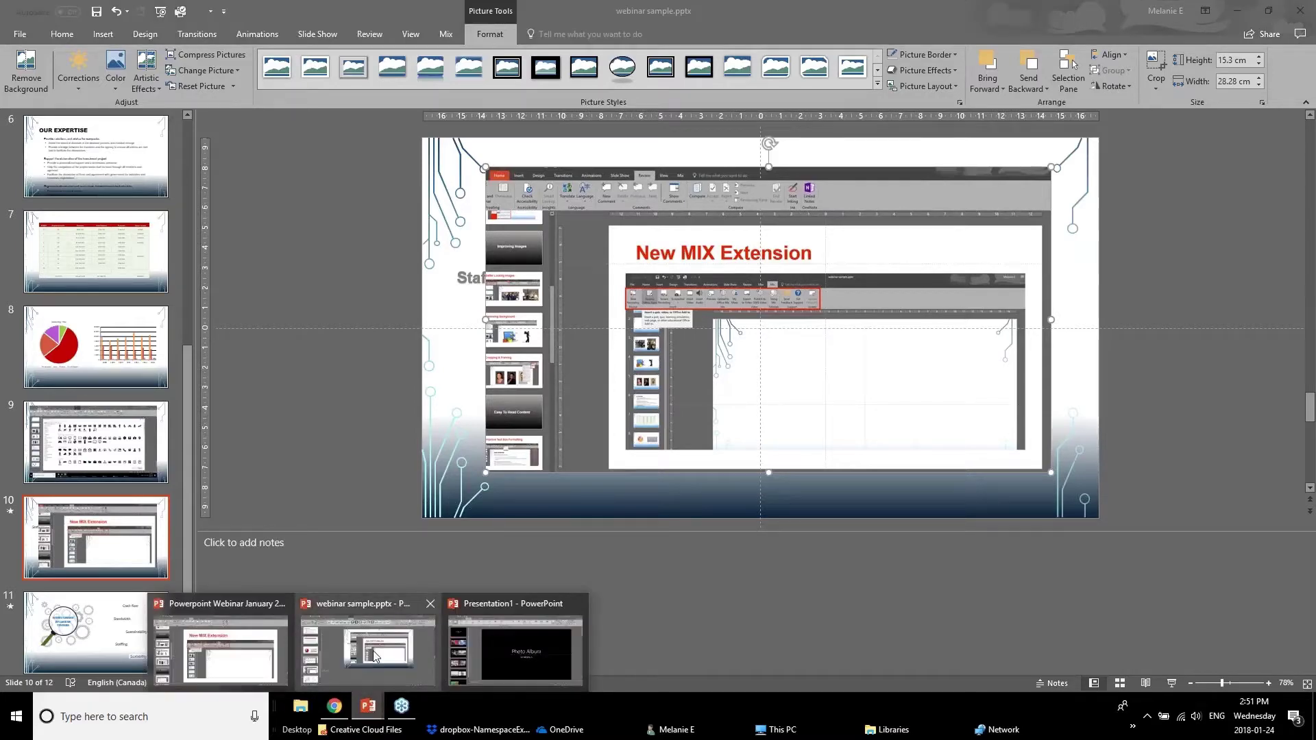
{"action": "left_click", "coordinate": [242, 649]}
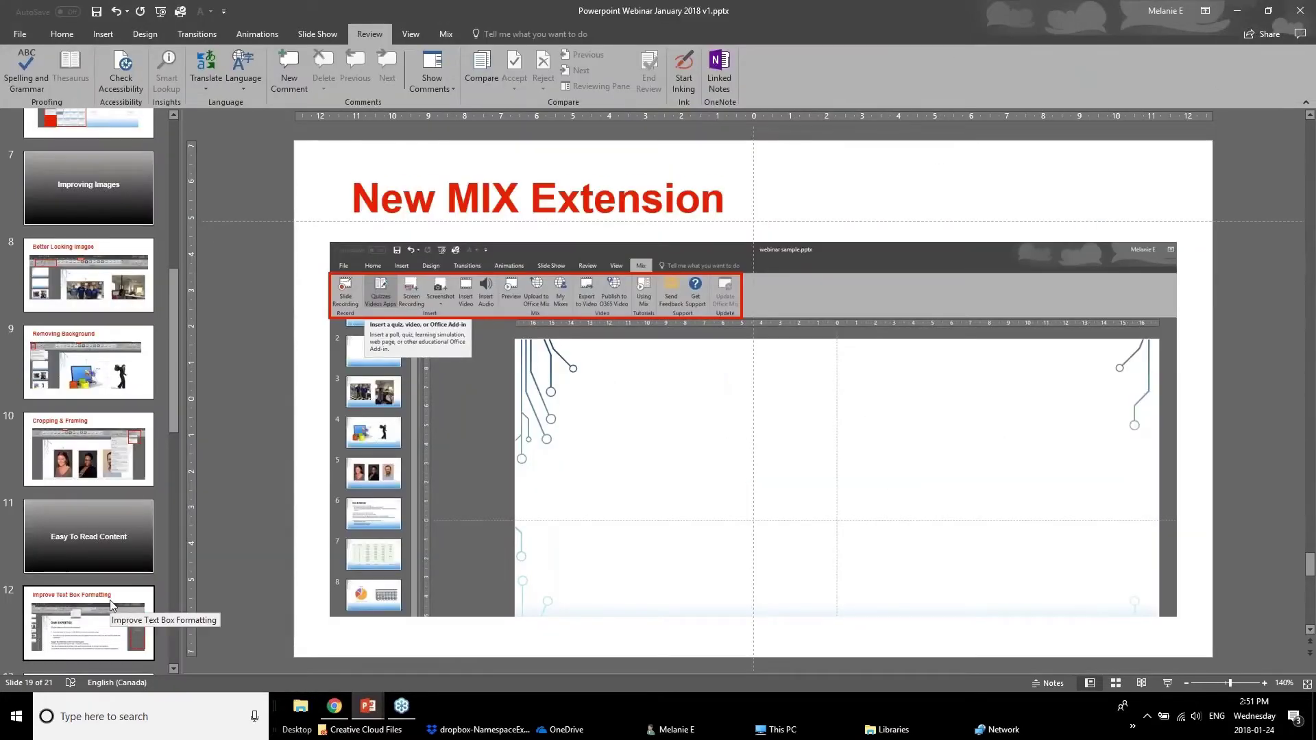
{"action": "scroll", "coordinate": [97, 486], "scroll_direction": "down", "scroll_amount": 9}
{"action": "left_click", "coordinate": [94, 531]}
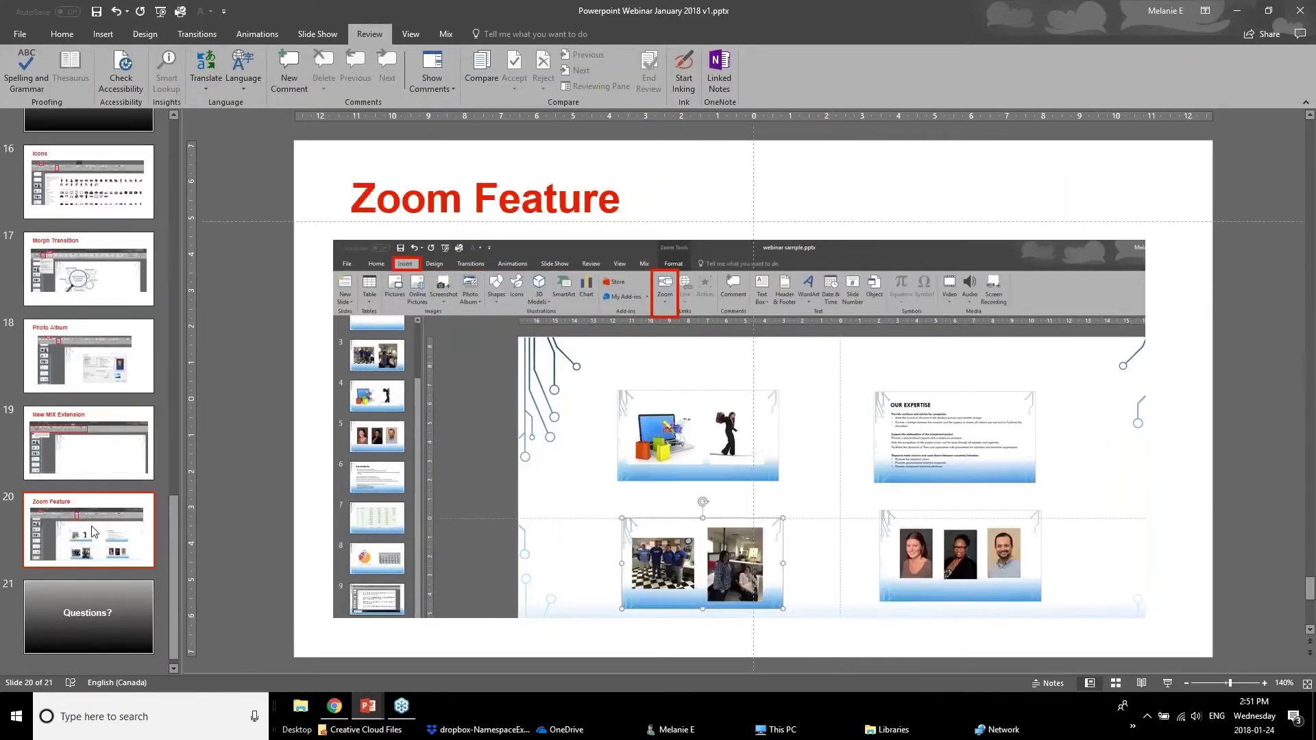